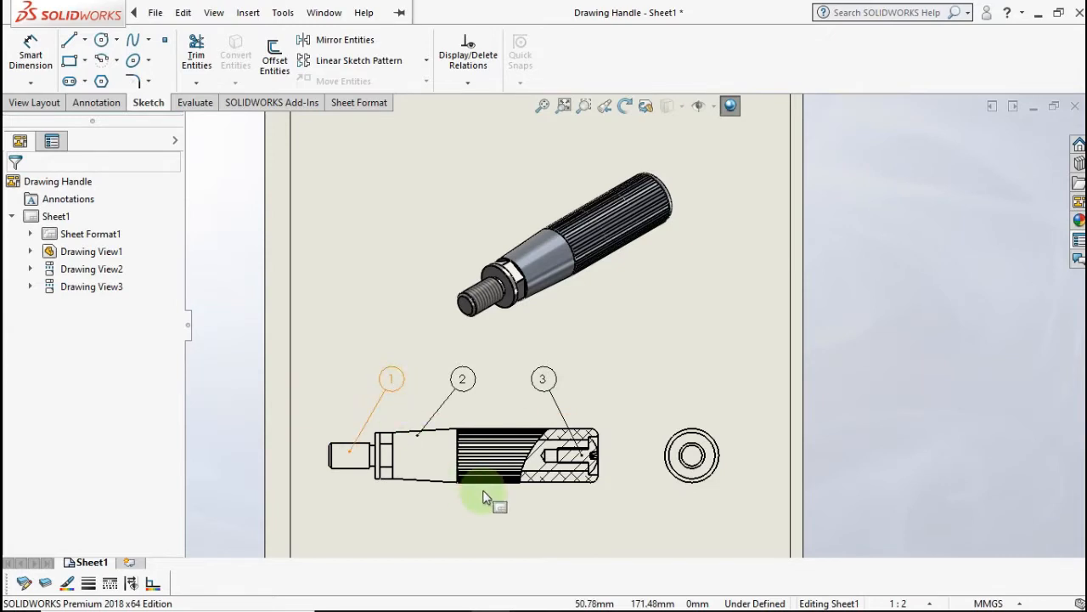
- Check the parts list on Sheet1, then add a blank Sheet2 to the drawing
{"action": "mouse_move", "coordinate": [484, 442]}
{"action": "middle_mouse_down"}
{"action": "mouse_move", "coordinate": [481, 287]}
{"action": "mouse_move", "coordinate": [520, 302]}
{"action": "middle_mouse_up"}
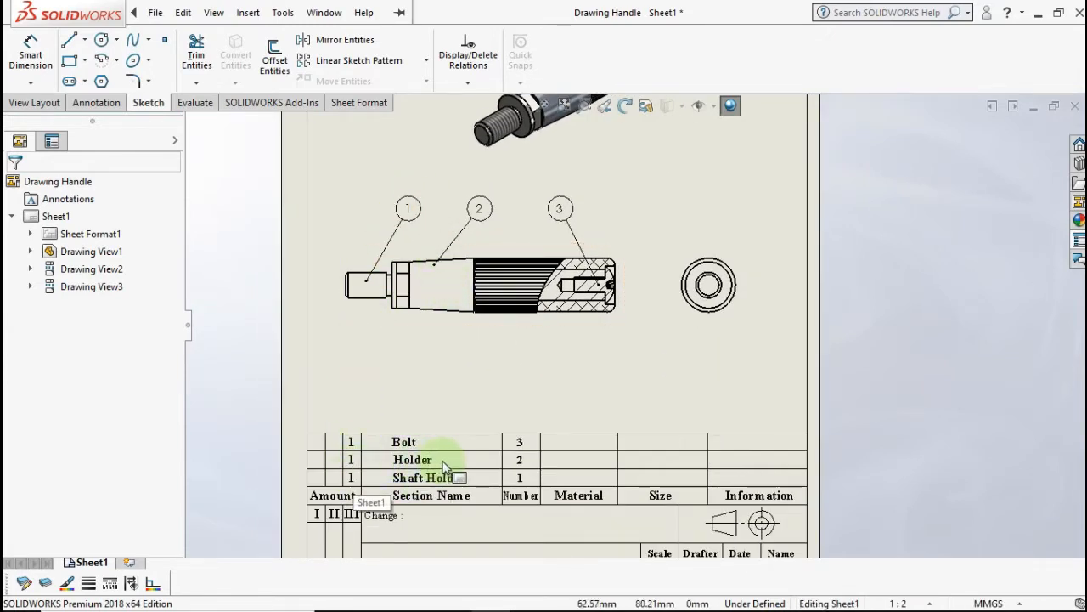
{"action": "middle_click_drag", "start_coordinate": [613, 334], "coordinate": [612, 416]}
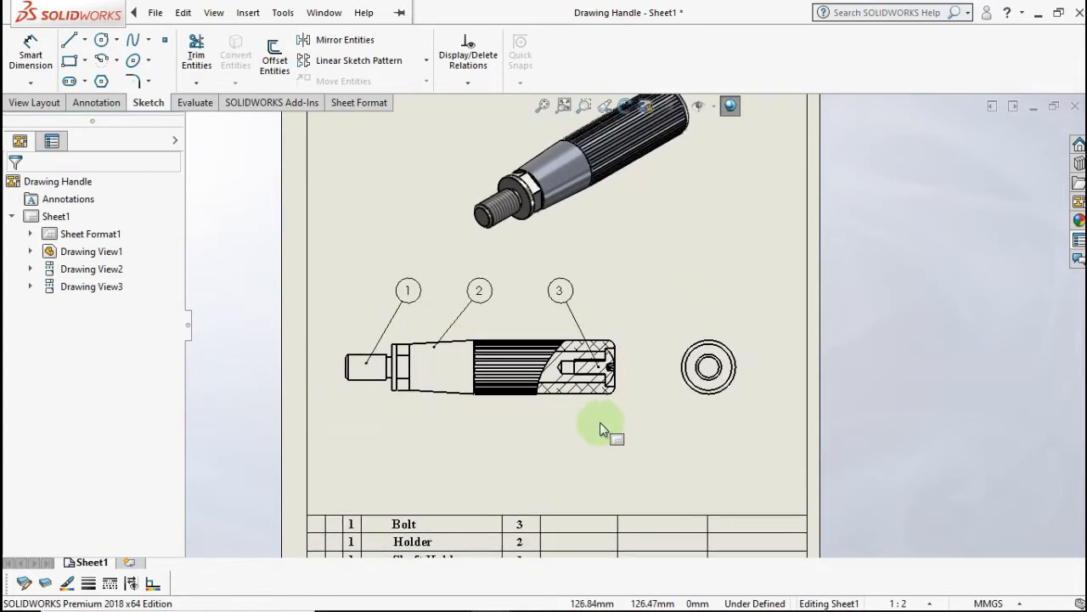
{"action": "left_click", "coordinate": [127, 564]}
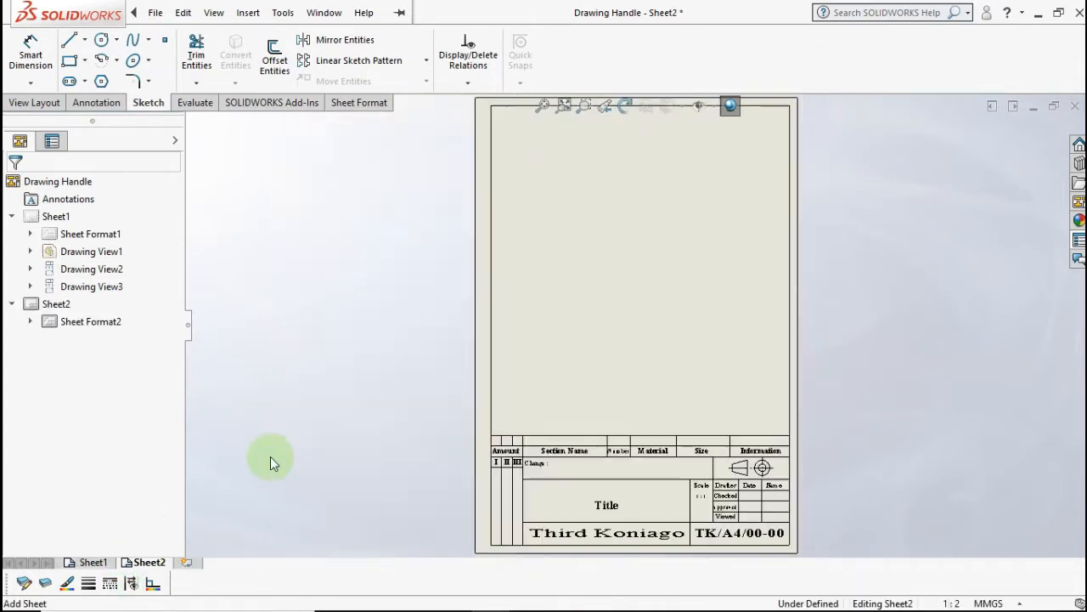
- Start a model view of the Shaft Holder part on Sheet2
{"action": "scroll", "coordinate": [658, 378], "scroll_direction": "up", "scroll_amount": 1}
{"action": "scroll", "coordinate": [641, 358], "scroll_direction": "down", "scroll_amount": 1}
{"action": "middle_click_drag", "start_coordinate": [634, 364], "coordinate": [570, 451]}
{"action": "left_click", "coordinate": [39, 103]}
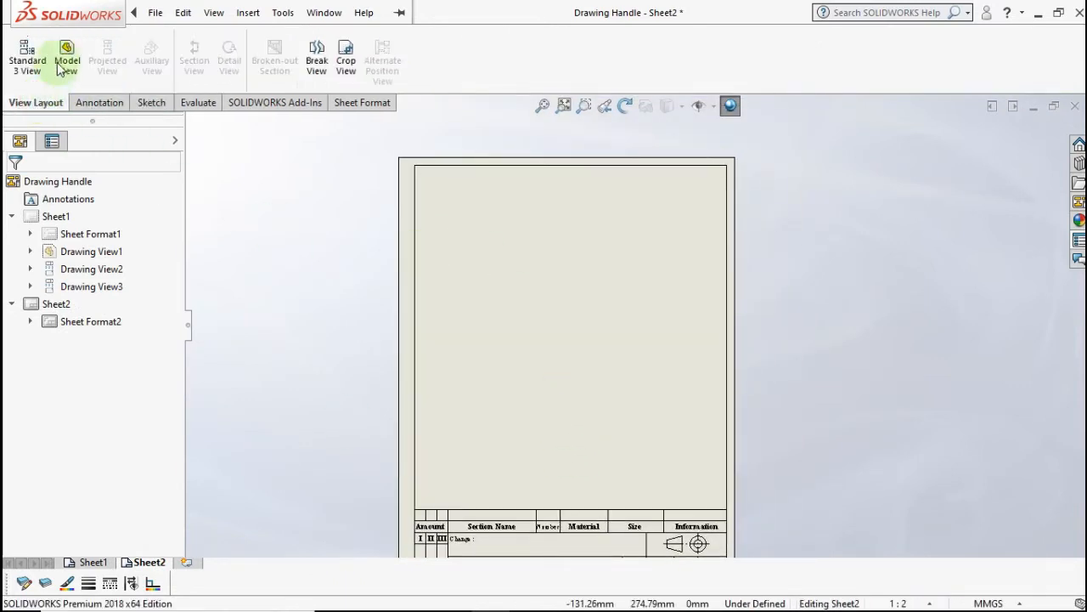
{"action": "left_click", "coordinate": [65, 58]}
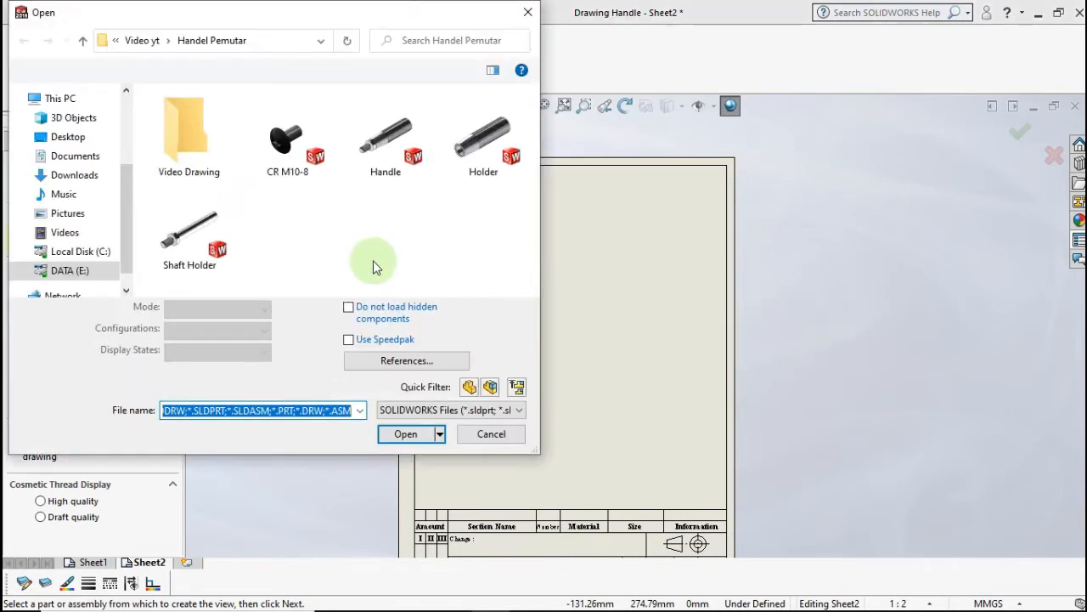
{"action": "double_click", "coordinate": [190, 230]}
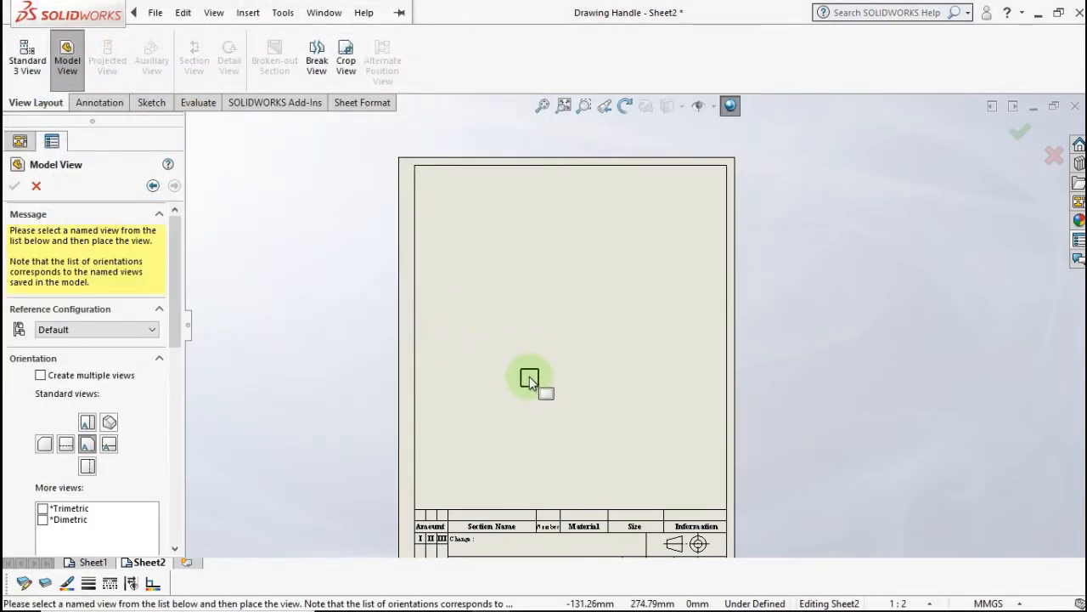
- Give the view a custom 1:1 scale and place it near the sheet's middle
{"action": "middle_click_drag", "start_coordinate": [529, 376], "coordinate": [520, 281]}
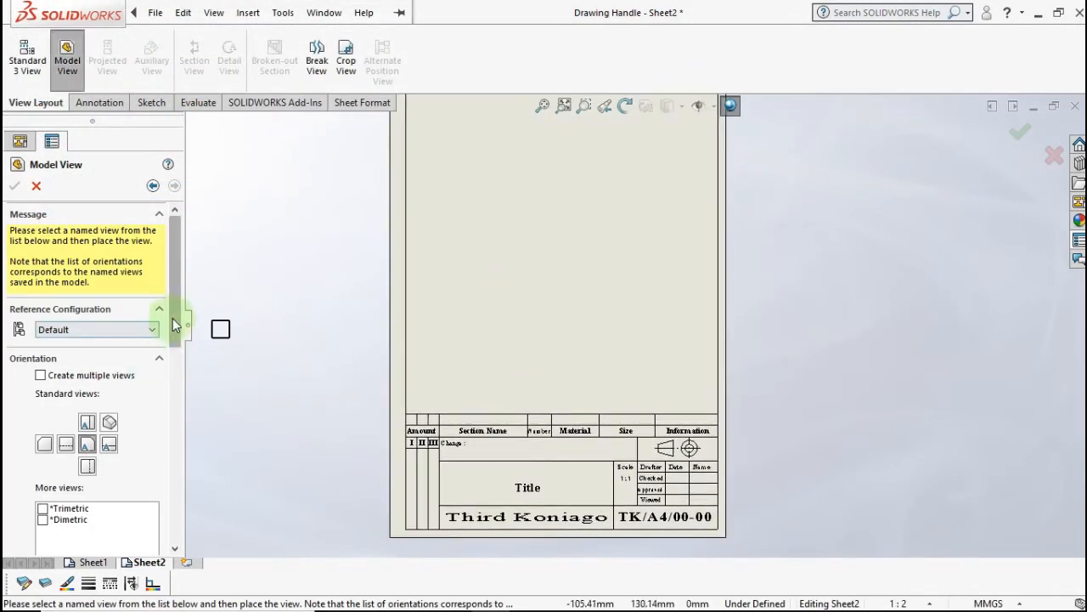
{"action": "left_click_drag", "start_coordinate": [173, 318], "coordinate": [160, 466]}
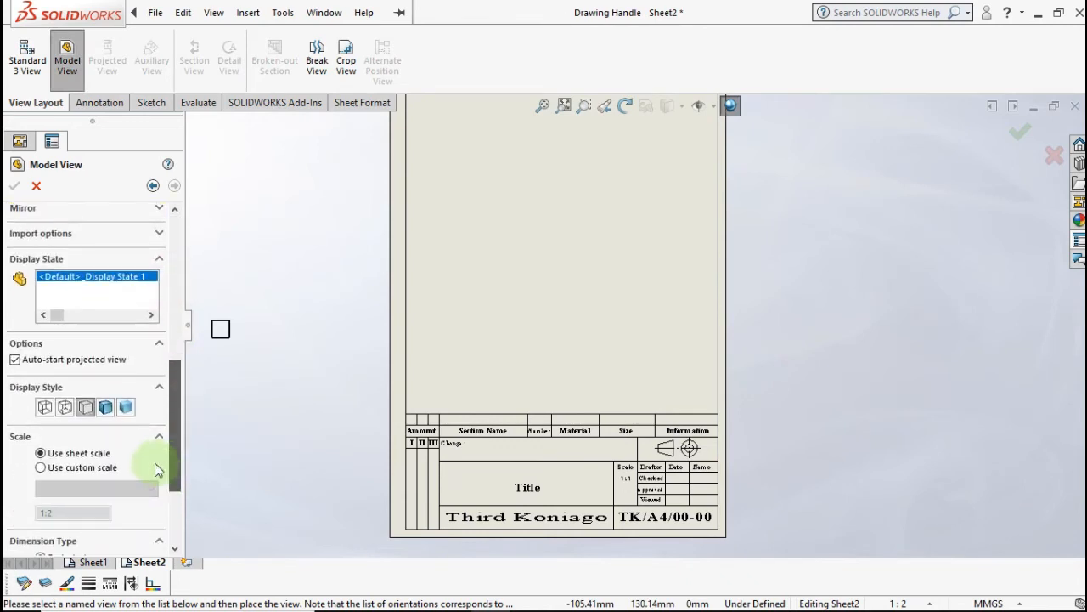
{"action": "left_click", "coordinate": [78, 488]}
{"action": "left_click", "coordinate": [73, 349]}
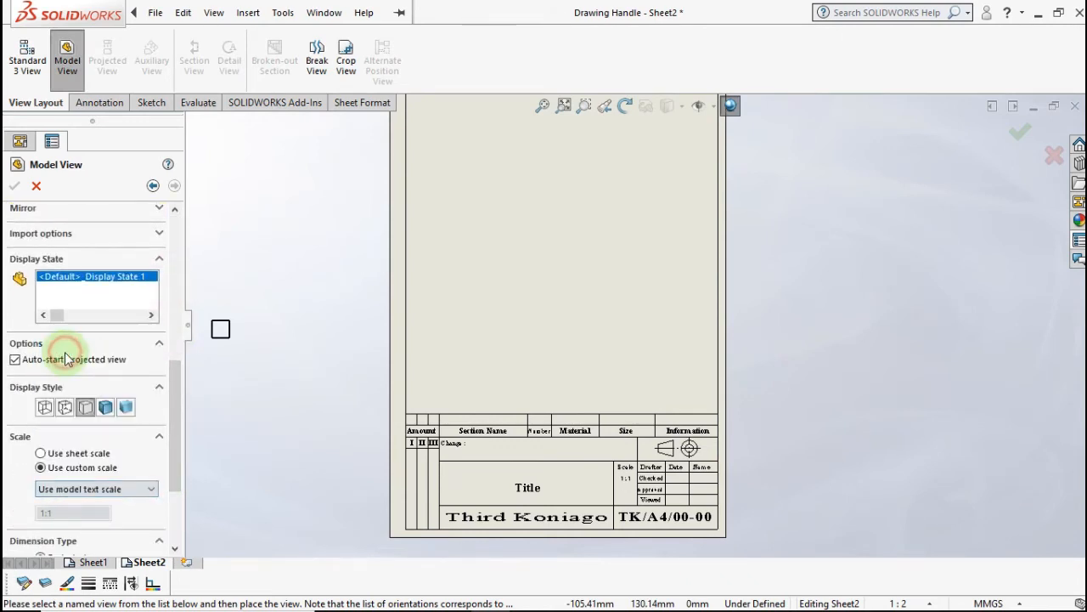
{"action": "left_click", "coordinate": [76, 489]}
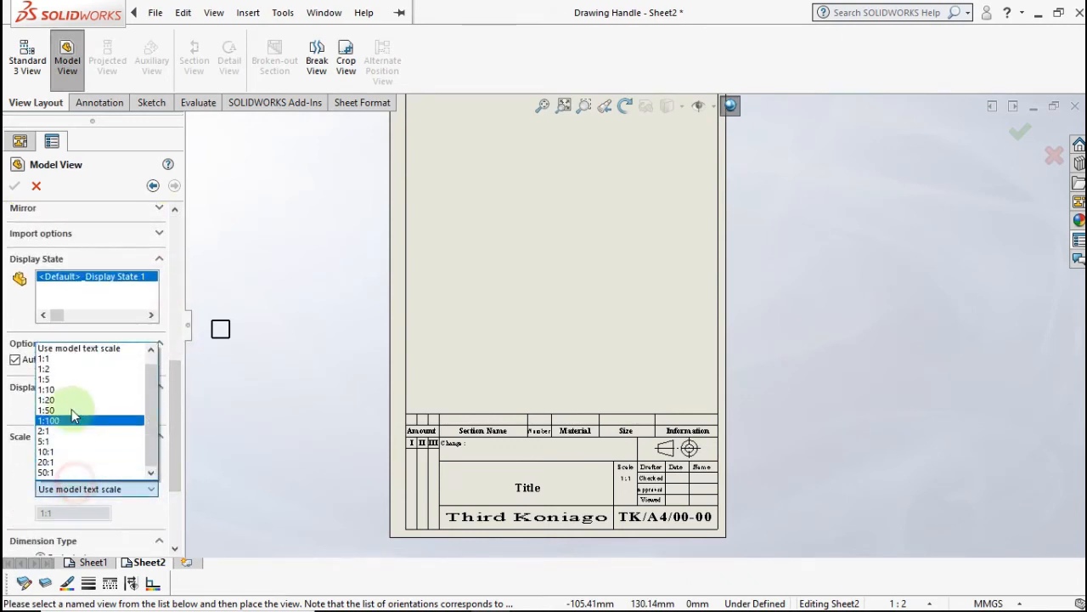
{"action": "left_click", "coordinate": [73, 363]}
{"action": "mouse_move", "coordinate": [514, 281]}
{"action": "middle_mouse_down"}
{"action": "mouse_move", "coordinate": [485, 352]}
{"action": "mouse_move", "coordinate": [497, 352]}
{"action": "middle_mouse_up"}
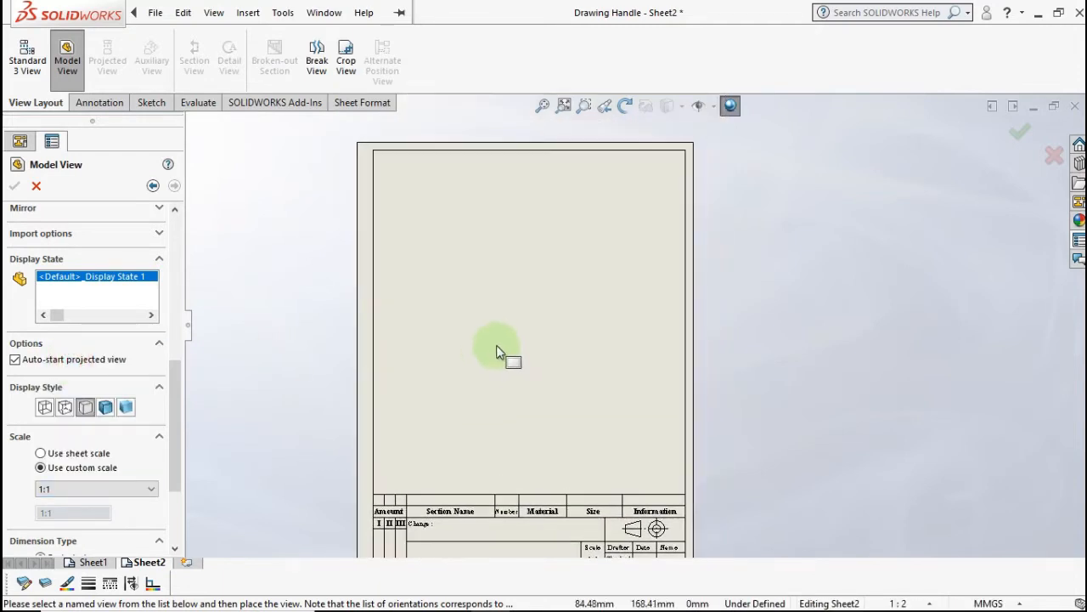
{"action": "left_click", "coordinate": [514, 340]}
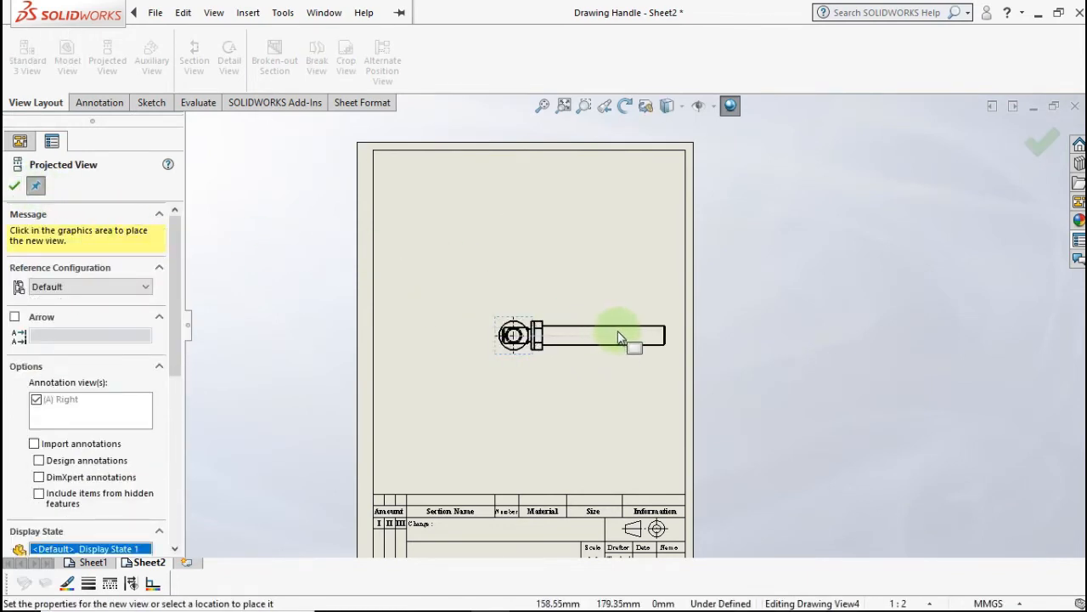
- Project a lengthwise side view to the right and an isometric view above-right
{"action": "left_click", "coordinate": [651, 338]}
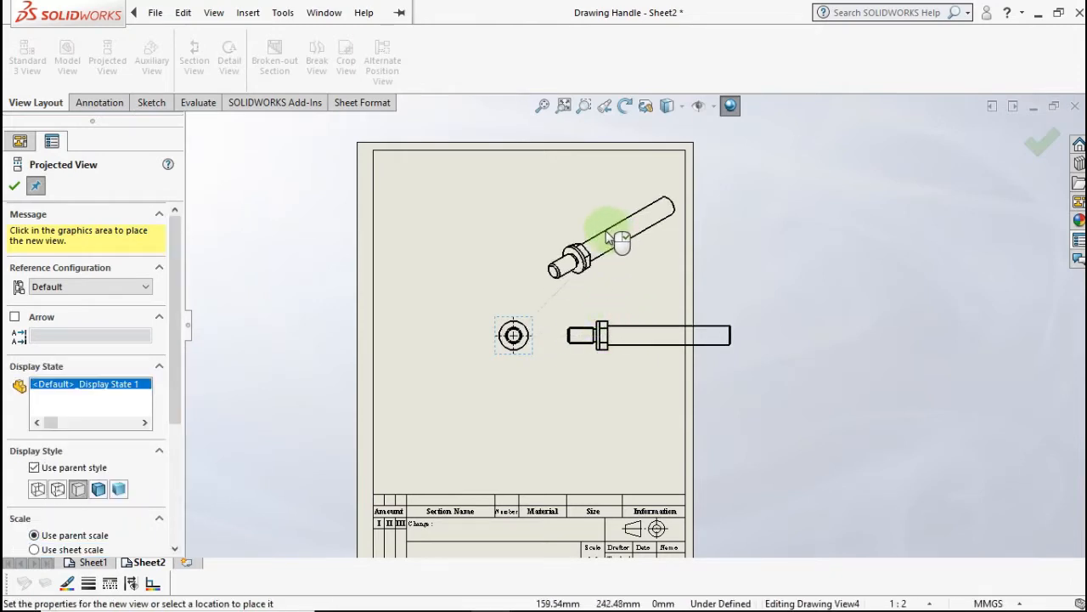
{"action": "left_click", "coordinate": [595, 285]}
{"action": "key", "text": "Escape"}
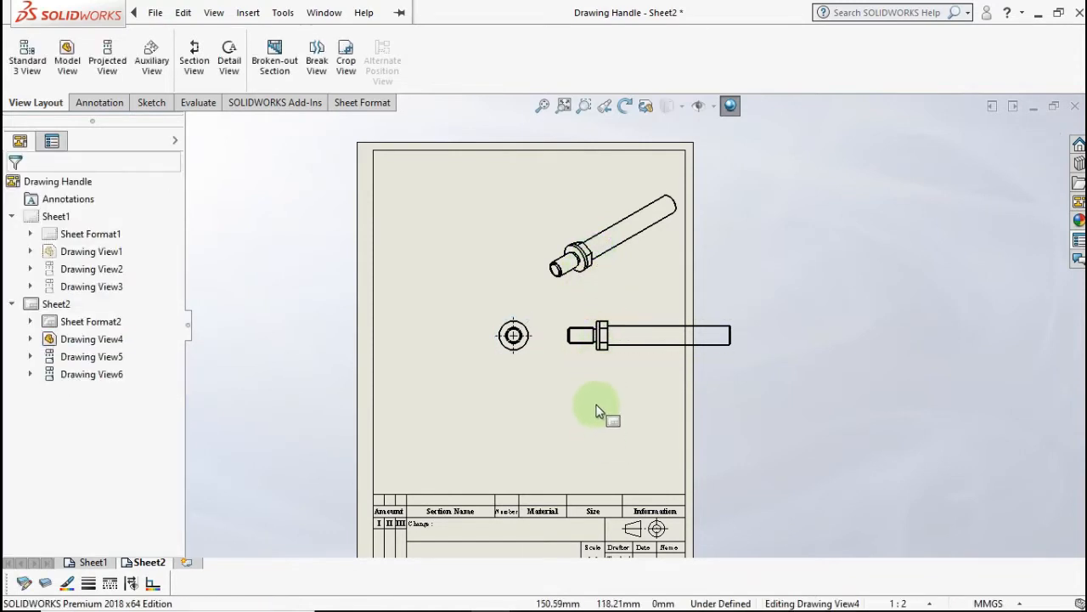
- Place the long view left of the circular end view, with the isometric above them
{"action": "middle_click_drag", "start_coordinate": [597, 406], "coordinate": [594, 340]}
{"action": "left_click_drag", "start_coordinate": [594, 331], "coordinate": [365, 339]}
{"action": "left_click", "coordinate": [564, 319]}
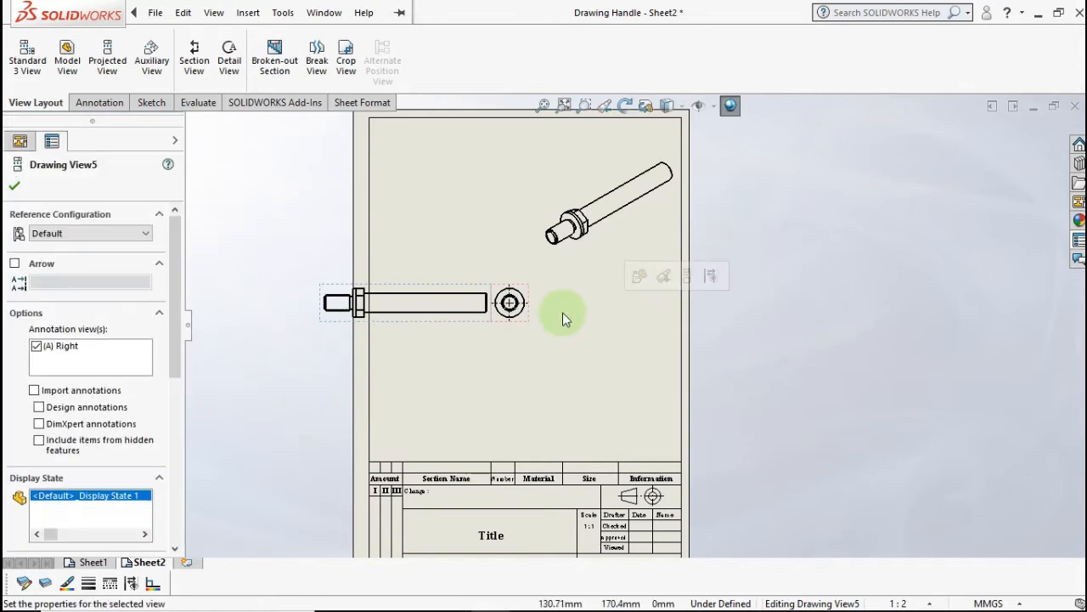
{"action": "mouse_move", "coordinate": [536, 321]}
{"action": "left_mouse_down"}
{"action": "mouse_move", "coordinate": [611, 327]}
{"action": "mouse_move", "coordinate": [620, 341]}
{"action": "left_mouse_up"}
{"action": "left_click", "coordinate": [424, 344]}
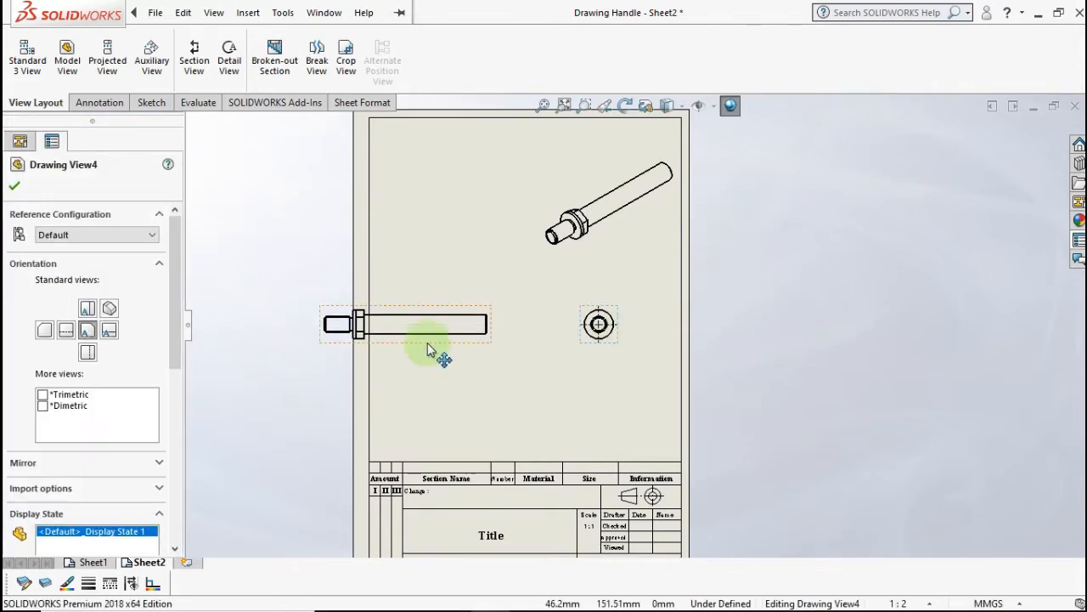
{"action": "left_click_drag", "start_coordinate": [459, 350], "coordinate": [494, 351]}
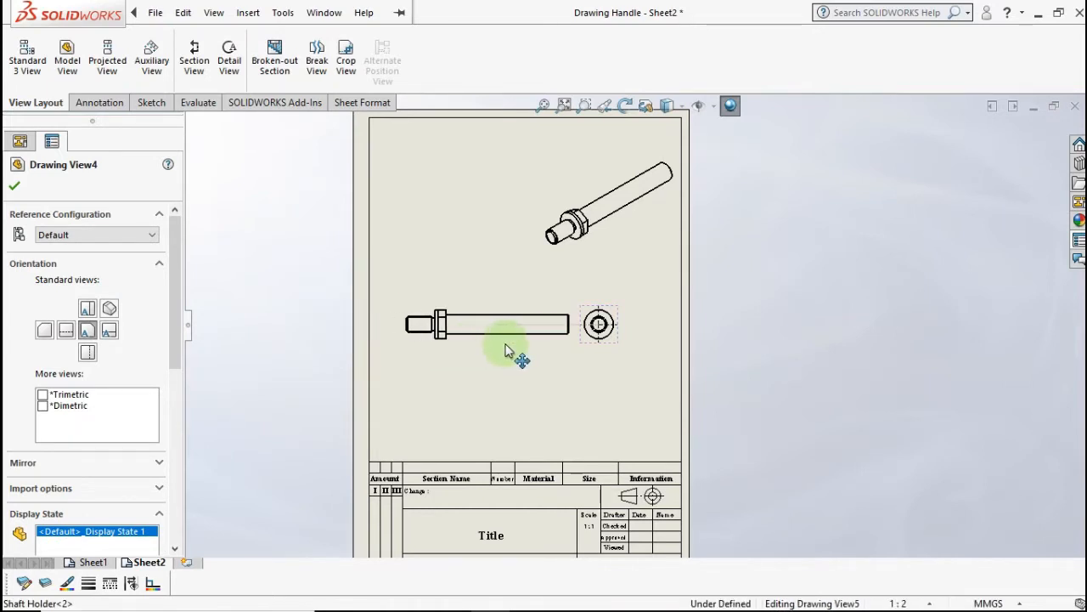
{"action": "left_click", "coordinate": [606, 246]}
{"action": "left_click_drag", "start_coordinate": [593, 256], "coordinate": [523, 264]}
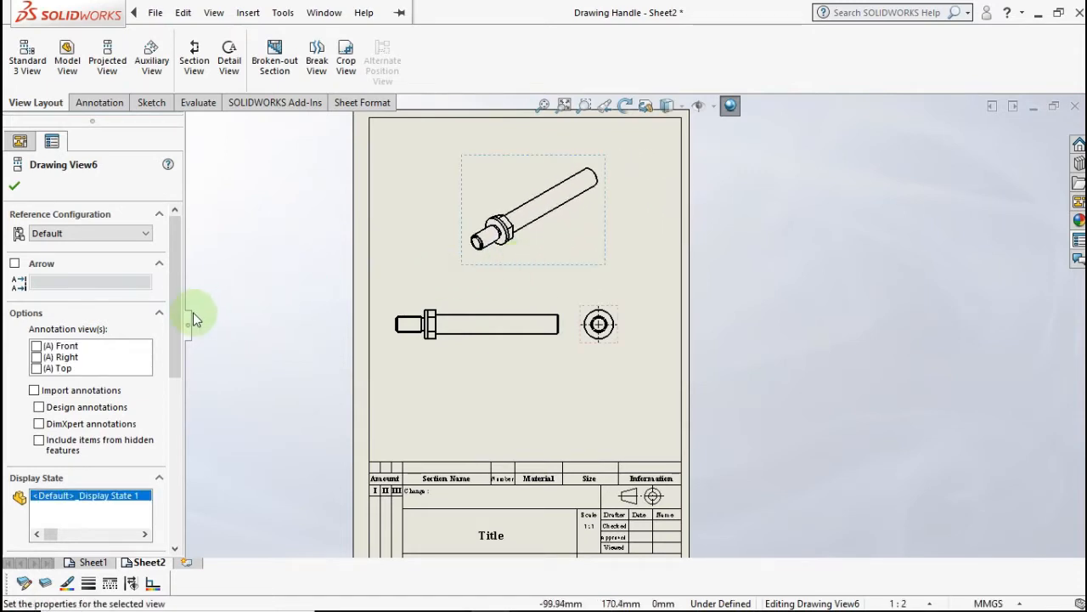
- Set the isometric view to its own Shaded With Edges display style
{"action": "left_click_drag", "start_coordinate": [177, 316], "coordinate": [174, 385]}
{"action": "left_click", "coordinate": [94, 429]}
{"action": "left_click", "coordinate": [97, 450]}
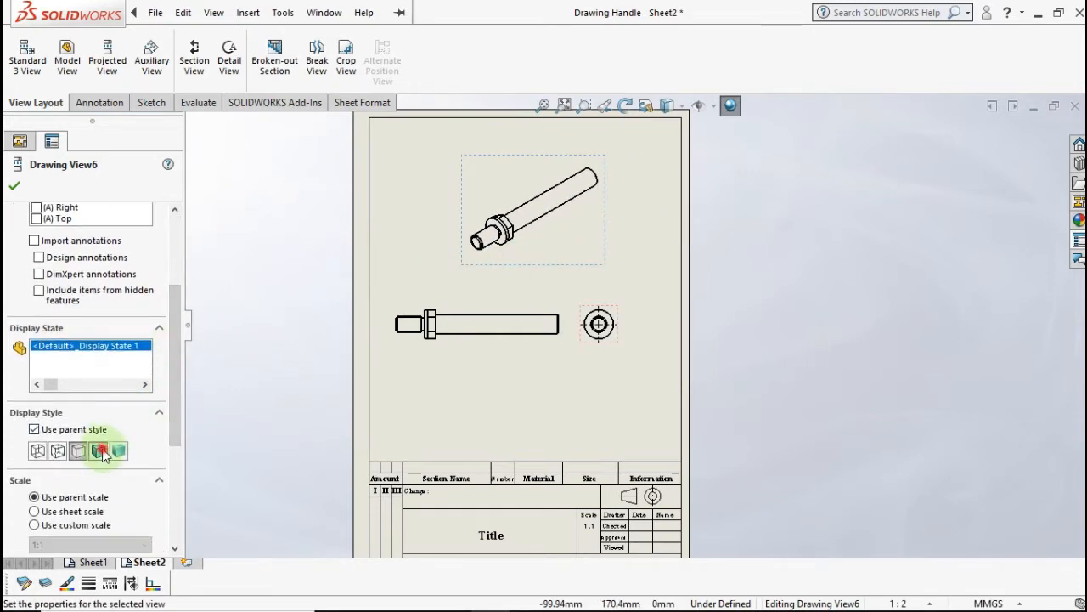
{"action": "left_click", "coordinate": [308, 407]}
- Fine-tune the spacing between the long view and the circular end view
{"action": "scroll", "coordinate": [507, 249], "scroll_direction": "down", "scroll_amount": 4}
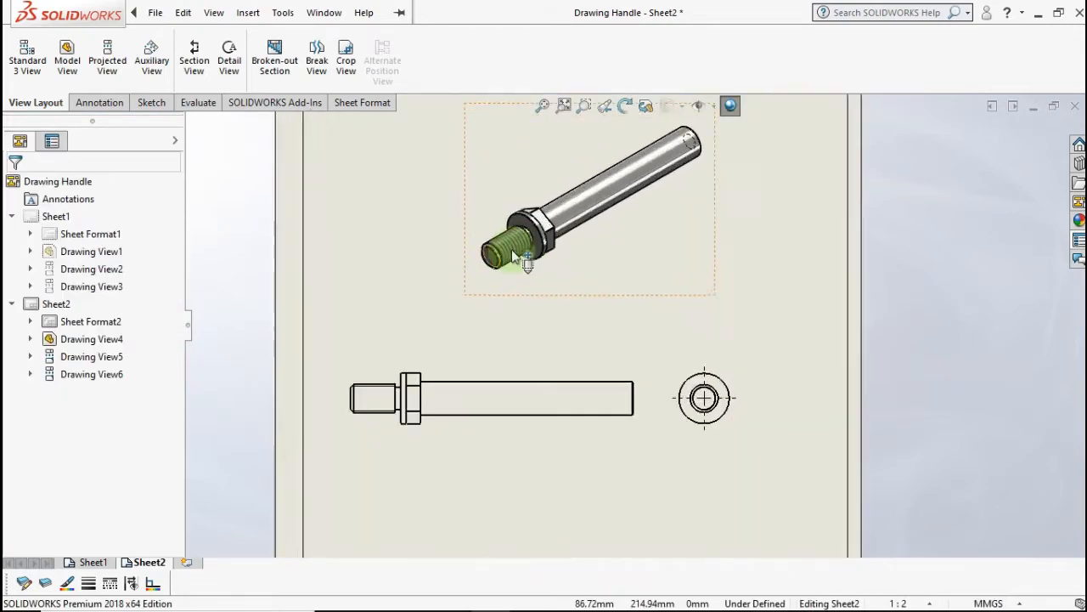
{"action": "scroll", "coordinate": [510, 263], "scroll_direction": "up", "scroll_amount": 3}
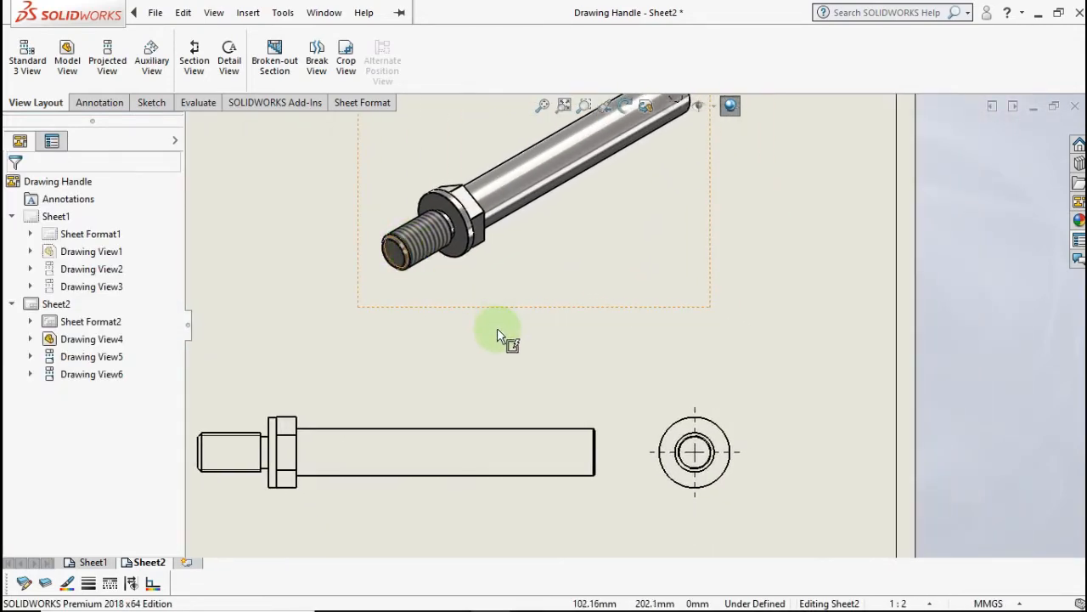
{"action": "scroll", "coordinate": [497, 331], "scroll_direction": "up", "scroll_amount": 1}
{"action": "scroll", "coordinate": [497, 344], "scroll_direction": "up", "scroll_amount": 1}
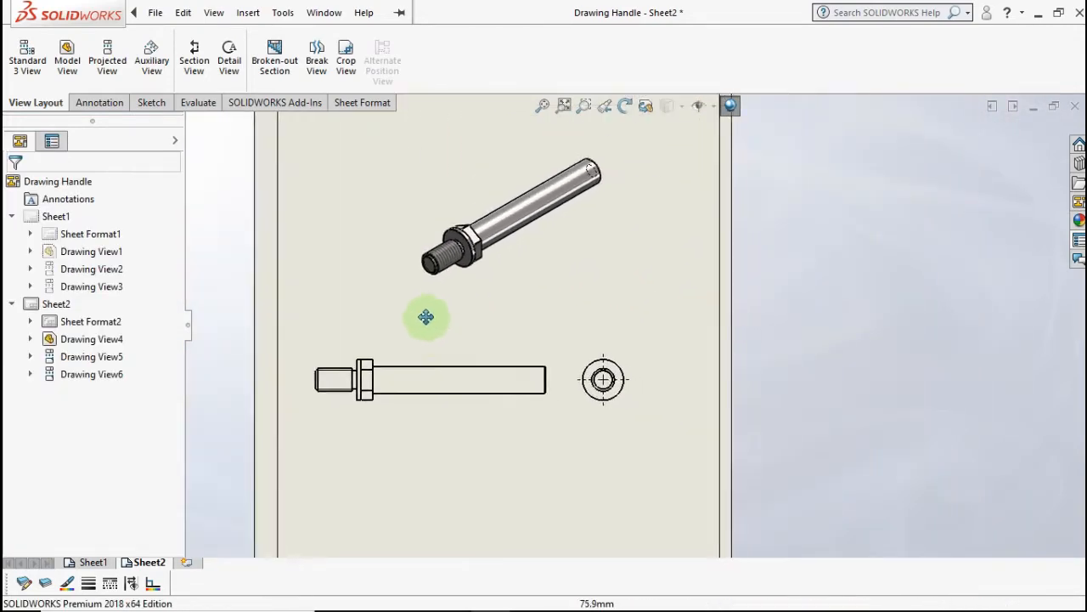
{"action": "left_click_drag", "start_coordinate": [443, 409], "coordinate": [465, 412]}
{"action": "left_click", "coordinate": [459, 412]}
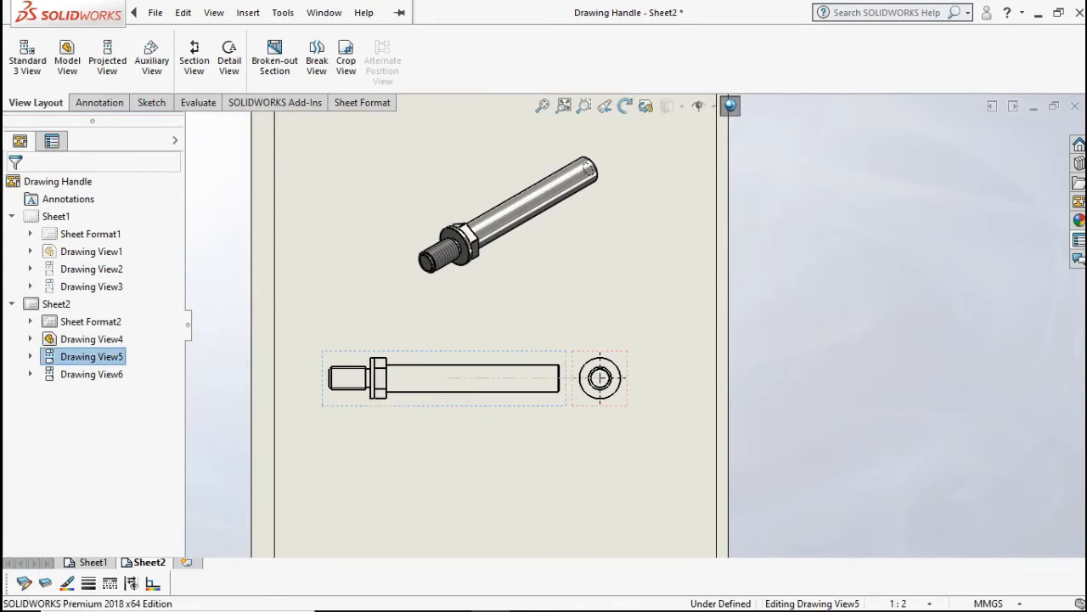
{"action": "left_click", "coordinate": [698, 410]}
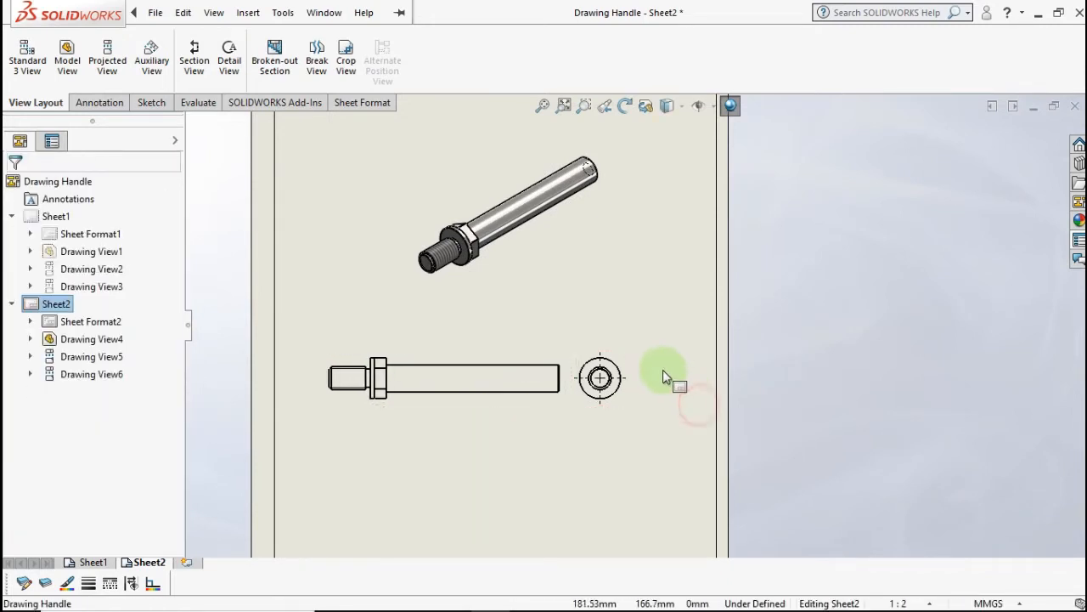
{"action": "middle_click_drag", "start_coordinate": [660, 371], "coordinate": [661, 306]}
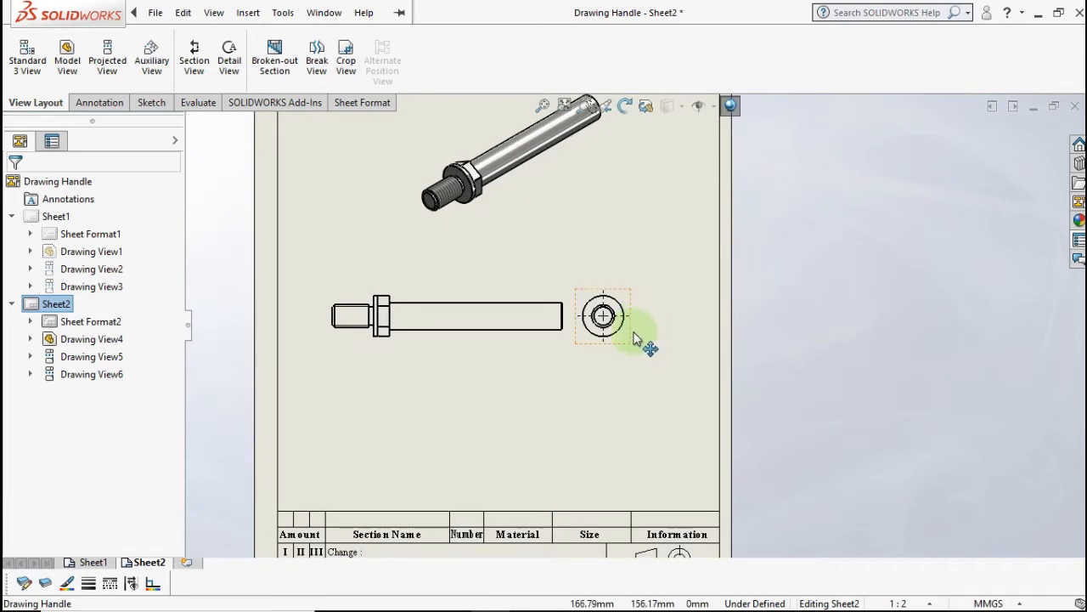
{"action": "left_click_drag", "start_coordinate": [636, 338], "coordinate": [659, 339]}
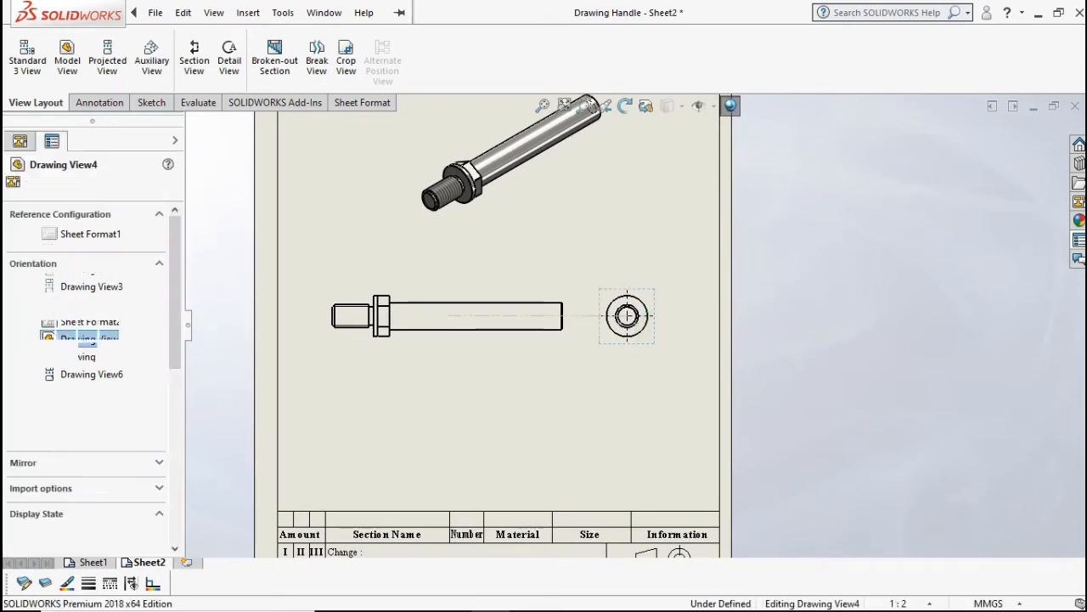
{"action": "left_click", "coordinate": [243, 226]}
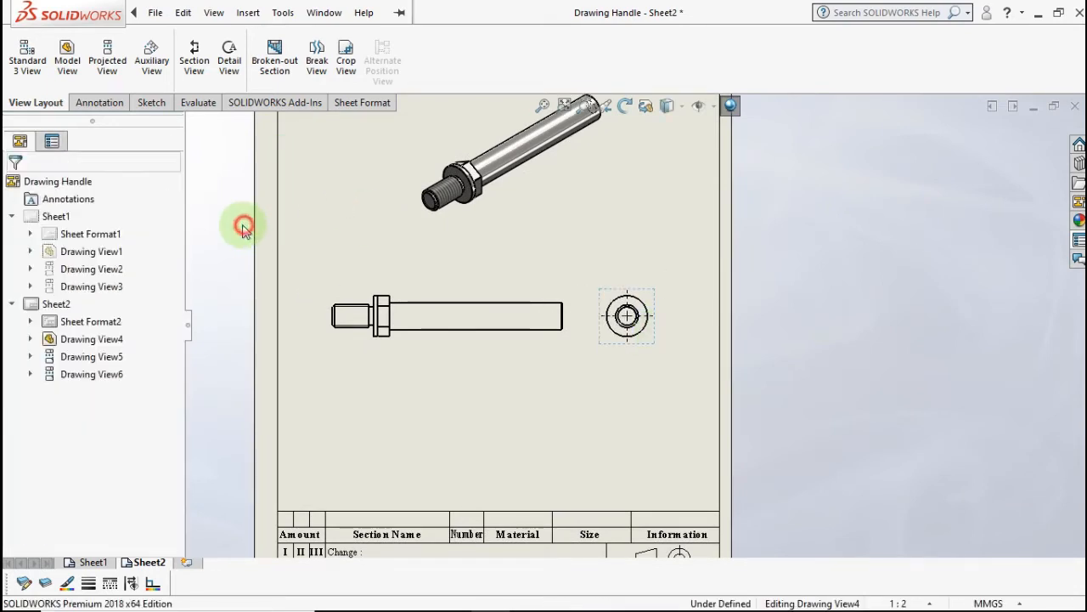
{"action": "left_click", "coordinate": [99, 102]}
- Add 16,00, 18,00, 20,00 and 5,00 length dimensions to the side view
{"action": "left_click", "coordinate": [30, 53]}
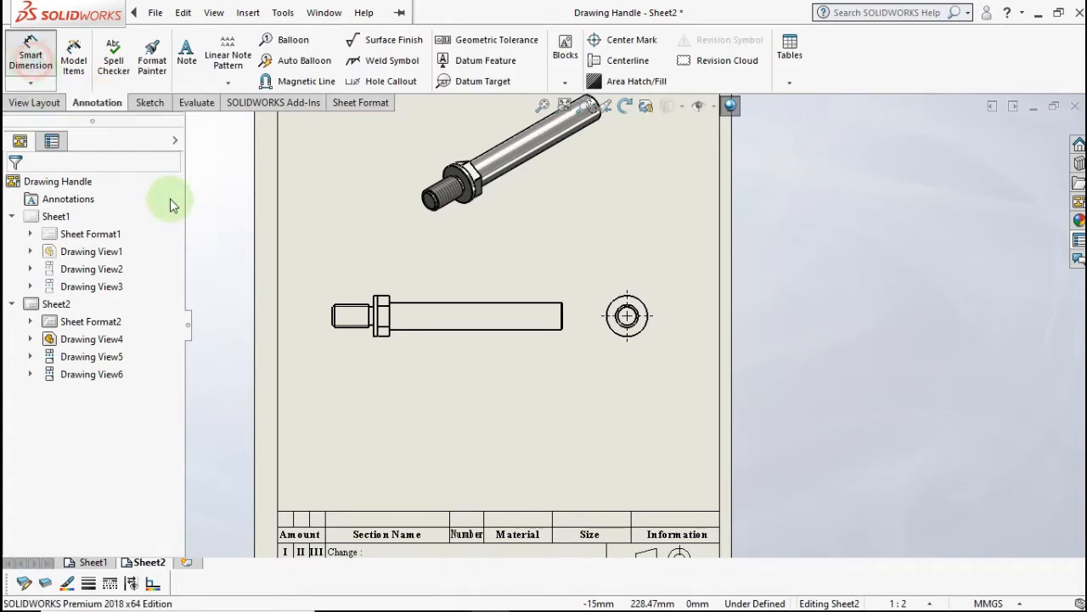
{"action": "scroll", "coordinate": [479, 306], "scroll_direction": "down", "scroll_amount": 3}
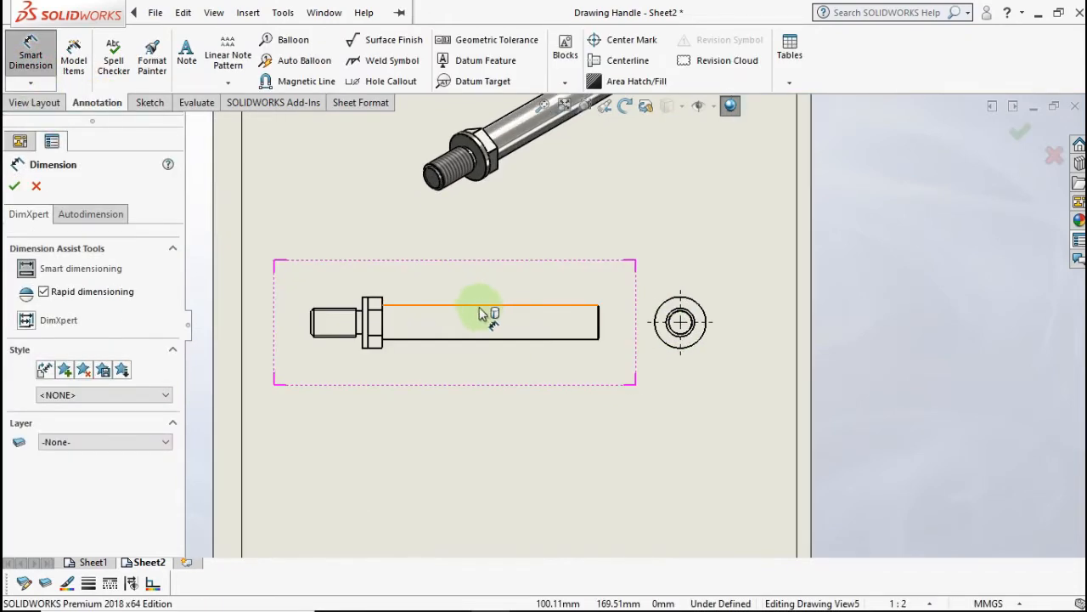
{"action": "scroll", "coordinate": [311, 343], "scroll_direction": "down", "scroll_amount": 2}
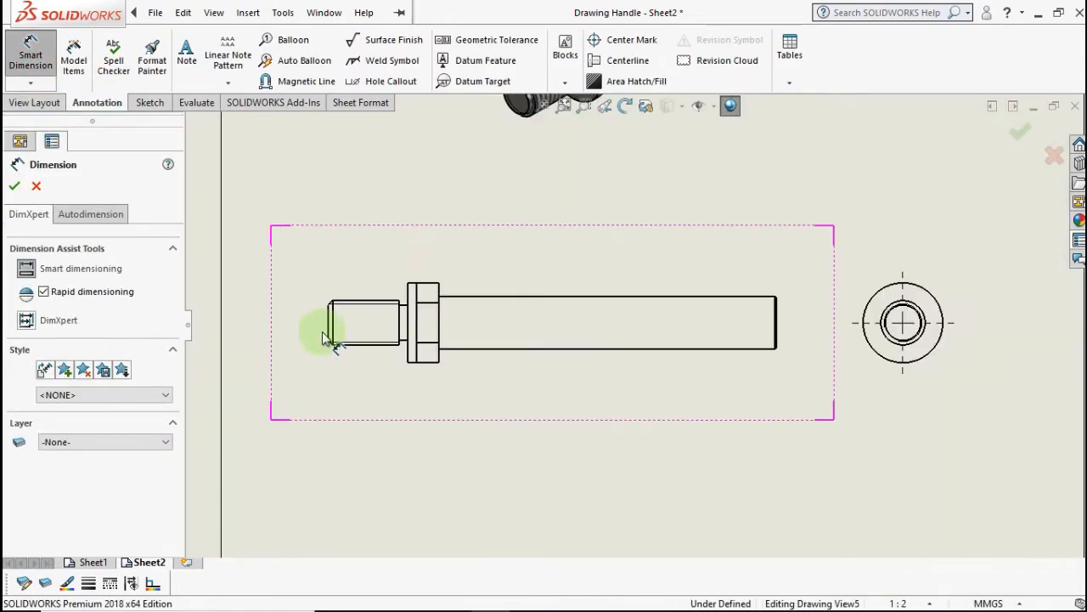
{"action": "left_click", "coordinate": [329, 326]}
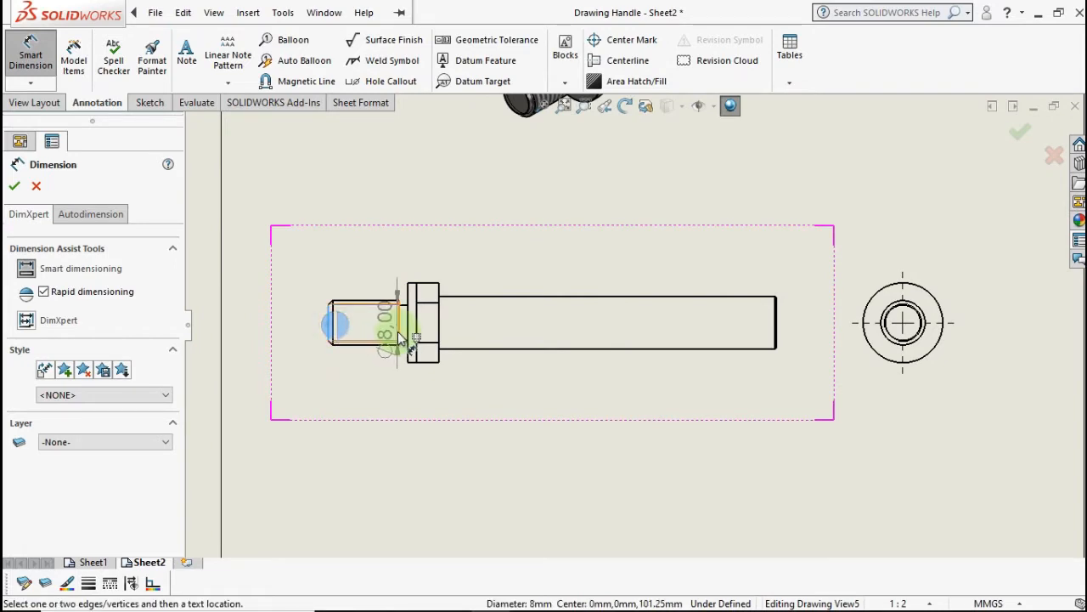
{"action": "left_click", "coordinate": [397, 329]}
{"action": "left_click", "coordinate": [387, 347]}
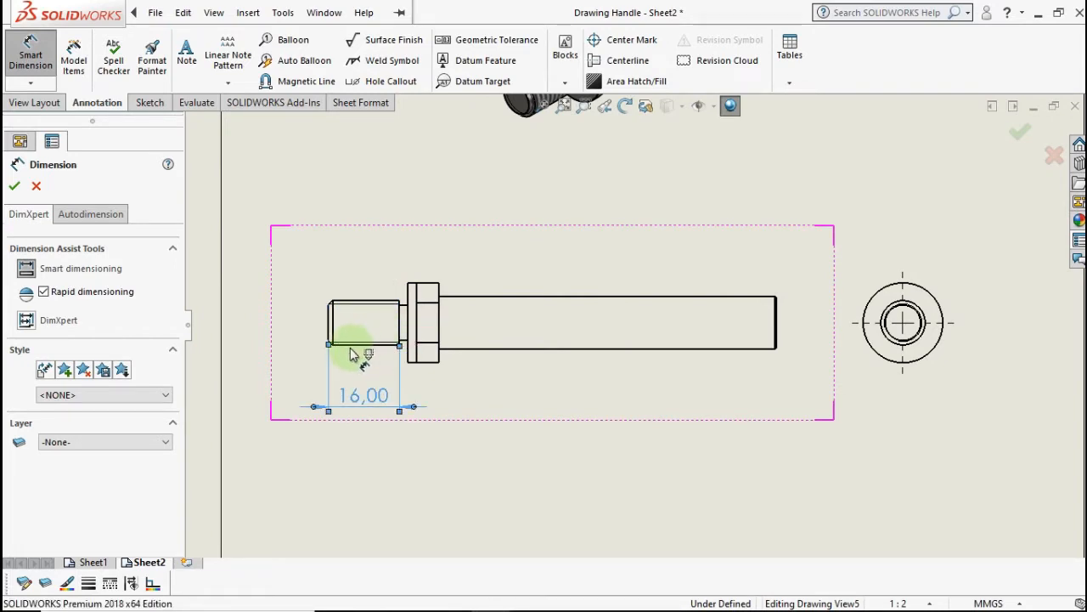
{"action": "left_click", "coordinate": [329, 331]}
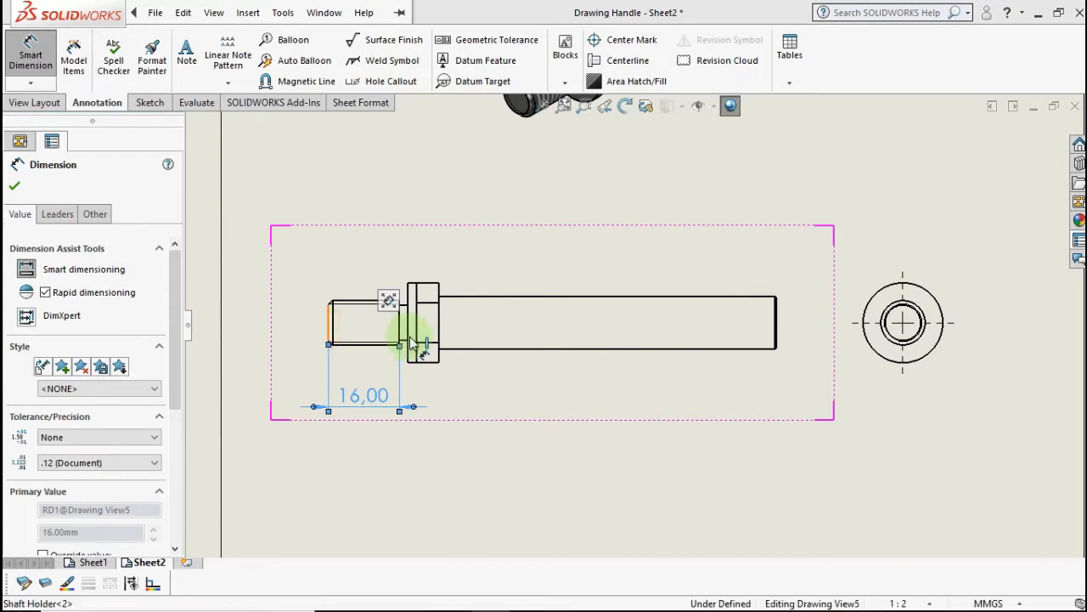
{"action": "left_click", "coordinate": [409, 332]}
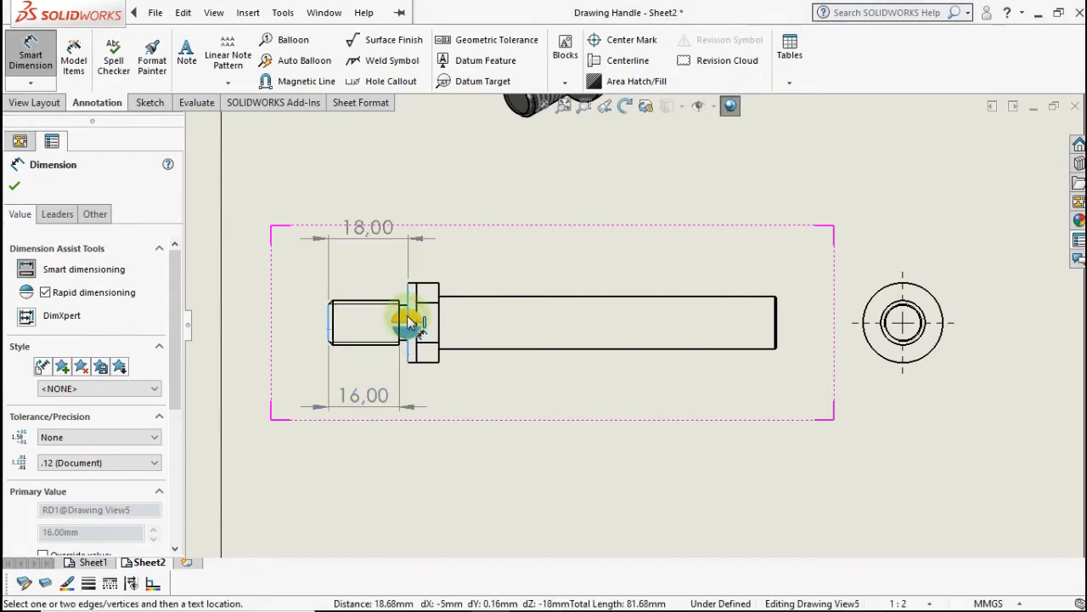
{"action": "left_click", "coordinate": [411, 337]}
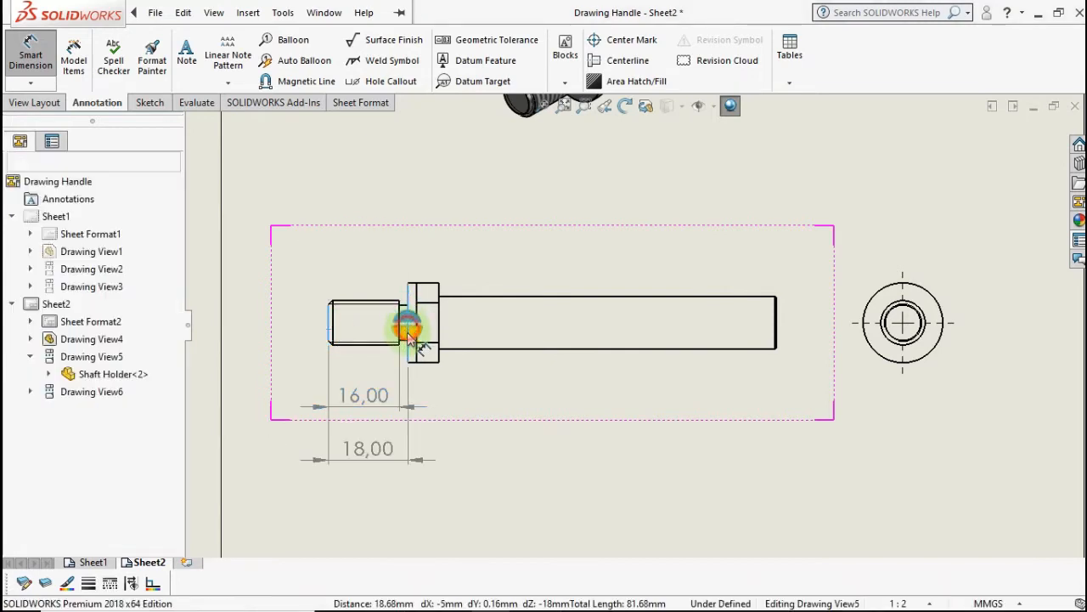
{"action": "left_click", "coordinate": [331, 331]}
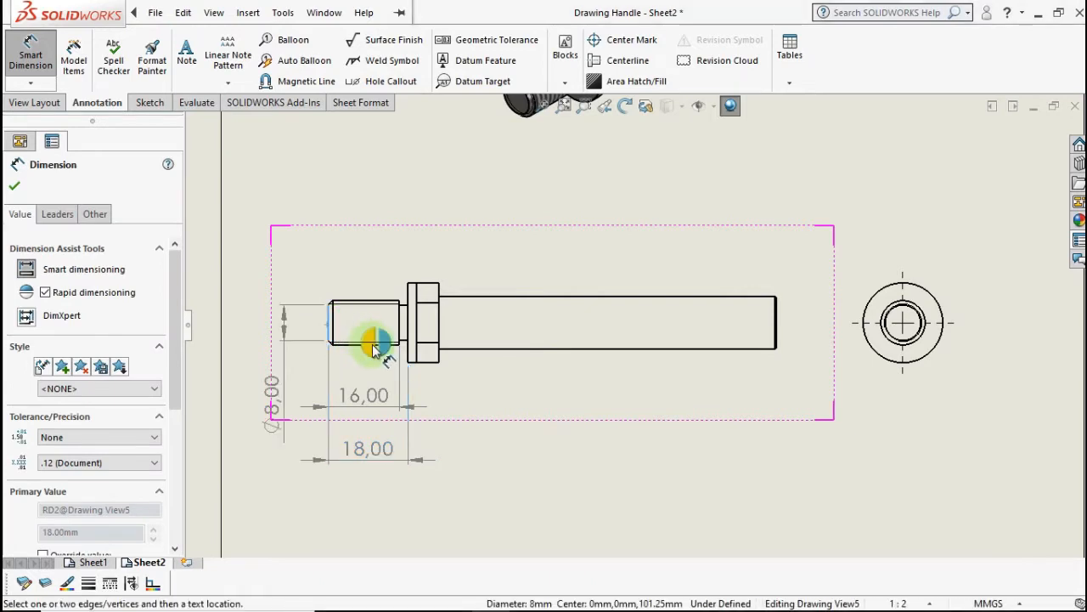
{"action": "left_click", "coordinate": [416, 340]}
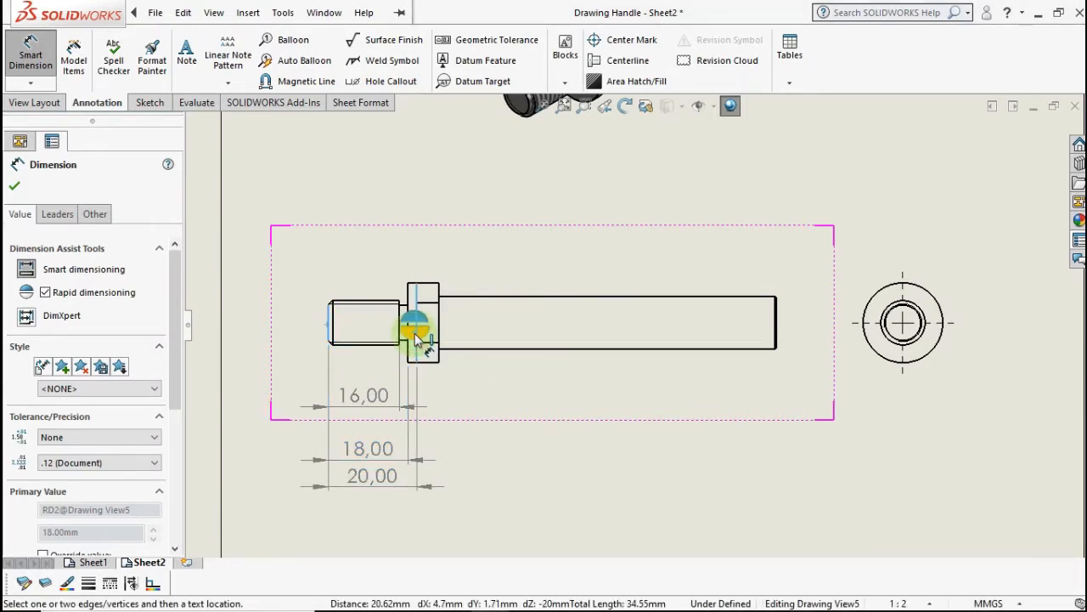
{"action": "left_click", "coordinate": [416, 335]}
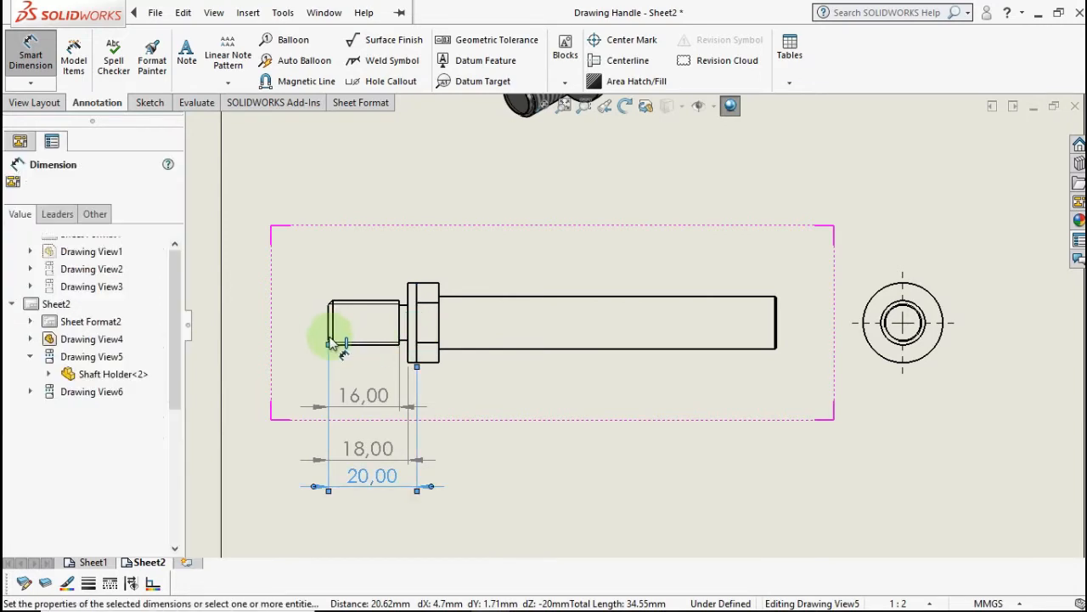
{"action": "left_click", "coordinate": [429, 327]}
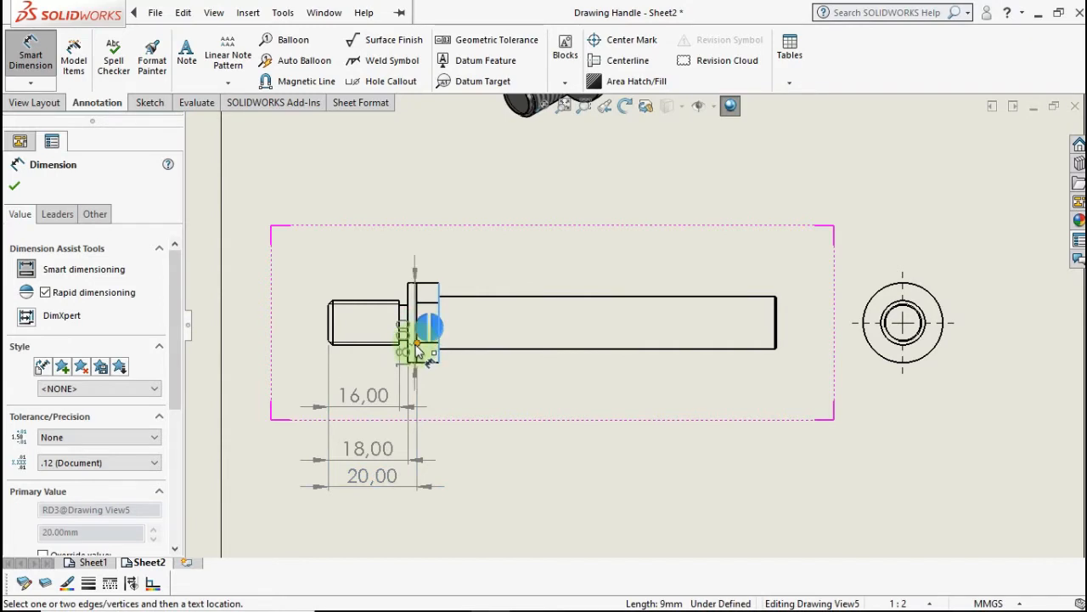
{"action": "left_click", "coordinate": [419, 359]}
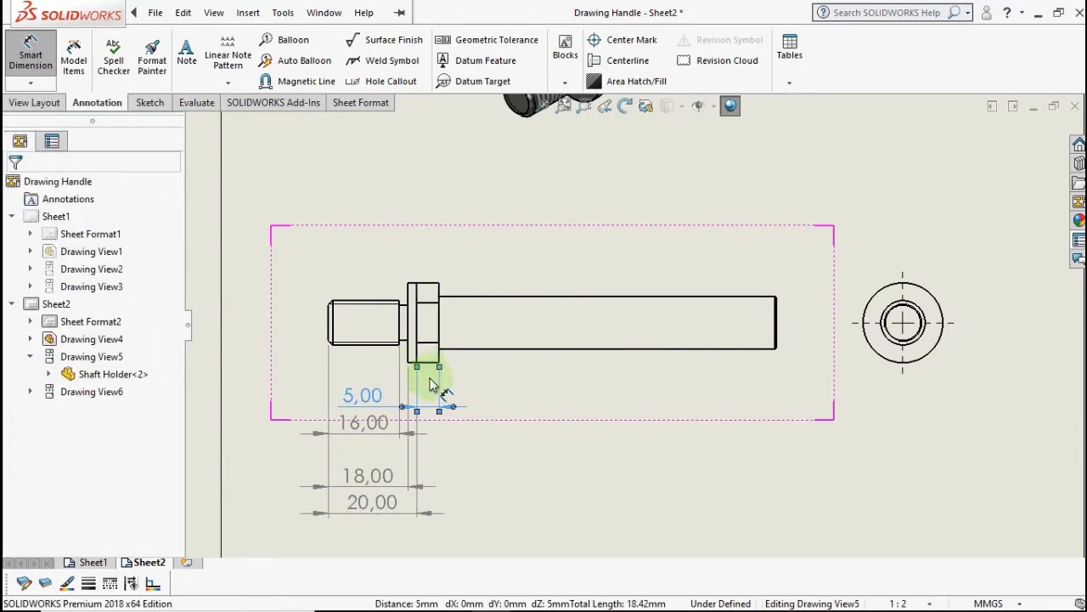
- Add the 101,25 overall shaft length dimension
{"action": "left_click", "coordinate": [330, 337]}
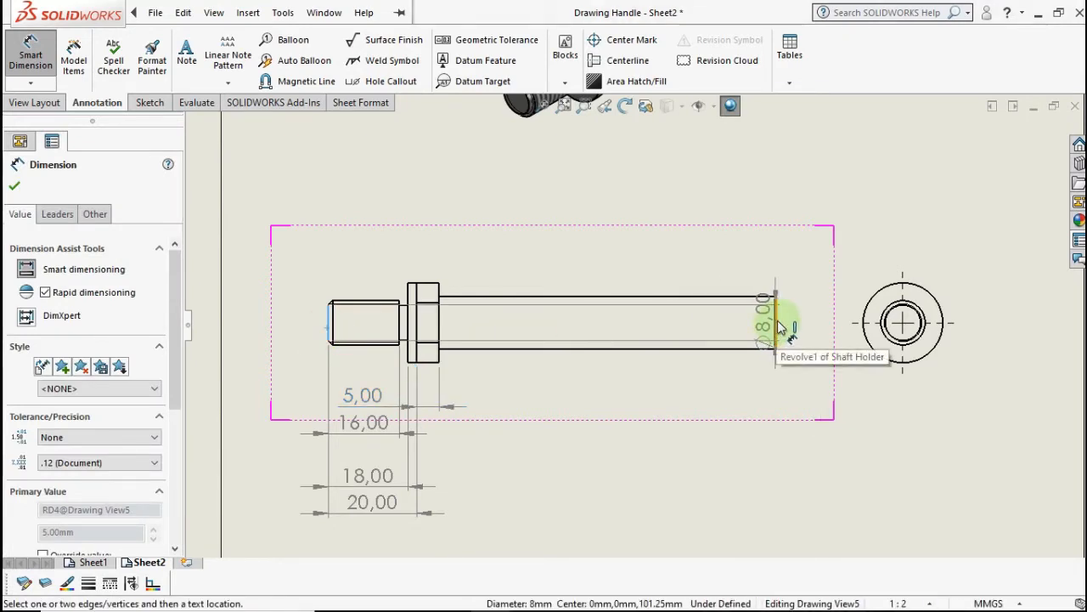
{"action": "scroll", "coordinate": [780, 327], "scroll_direction": "down", "scroll_amount": 5}
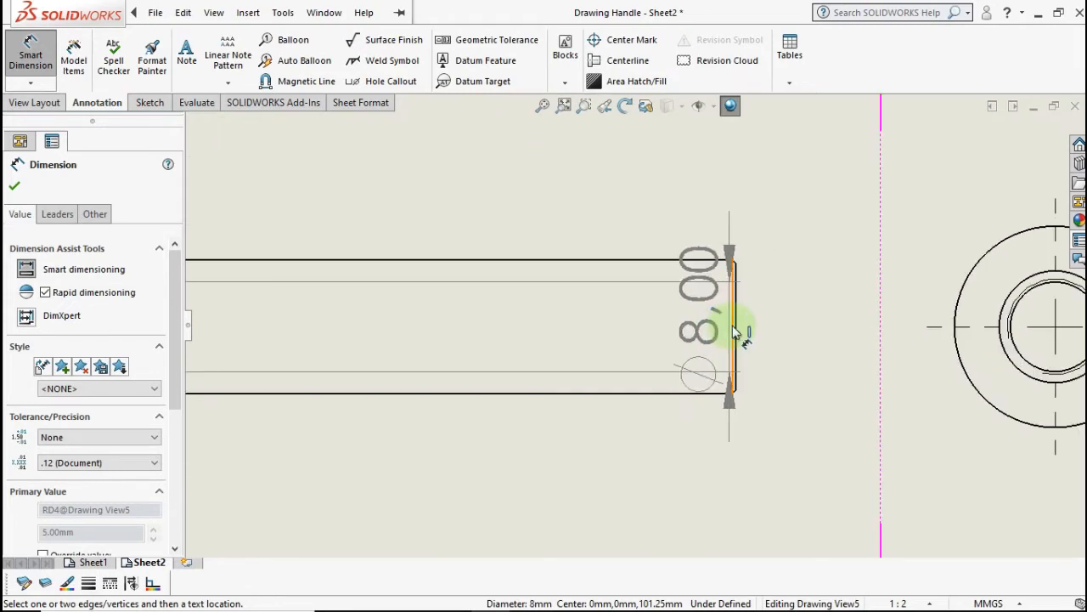
{"action": "left_click", "coordinate": [736, 336]}
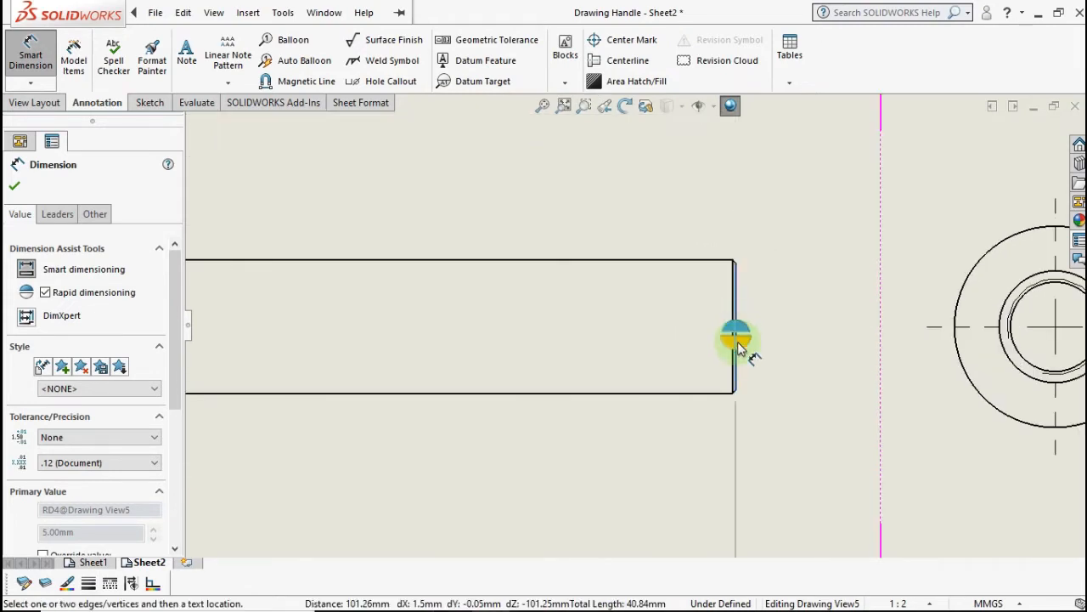
{"action": "left_click", "coordinate": [733, 343]}
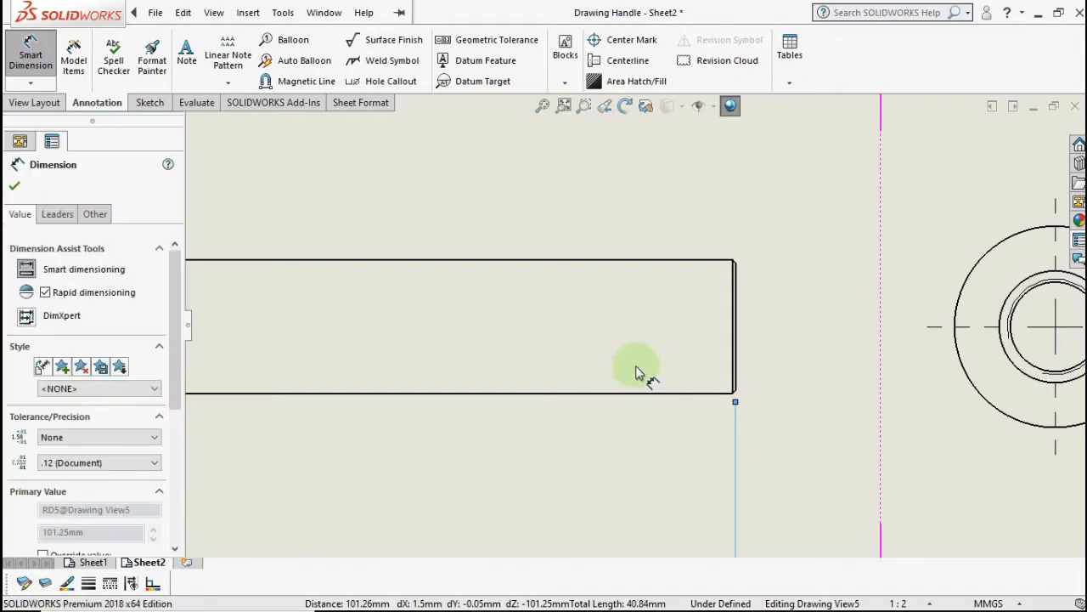
{"action": "scroll", "coordinate": [636, 371], "scroll_direction": "up", "scroll_amount": 4}
{"action": "middle_click_drag", "start_coordinate": [782, 347], "coordinate": [1017, 310]}
{"action": "scroll", "coordinate": [667, 356], "scroll_direction": "up", "scroll_amount": 1}
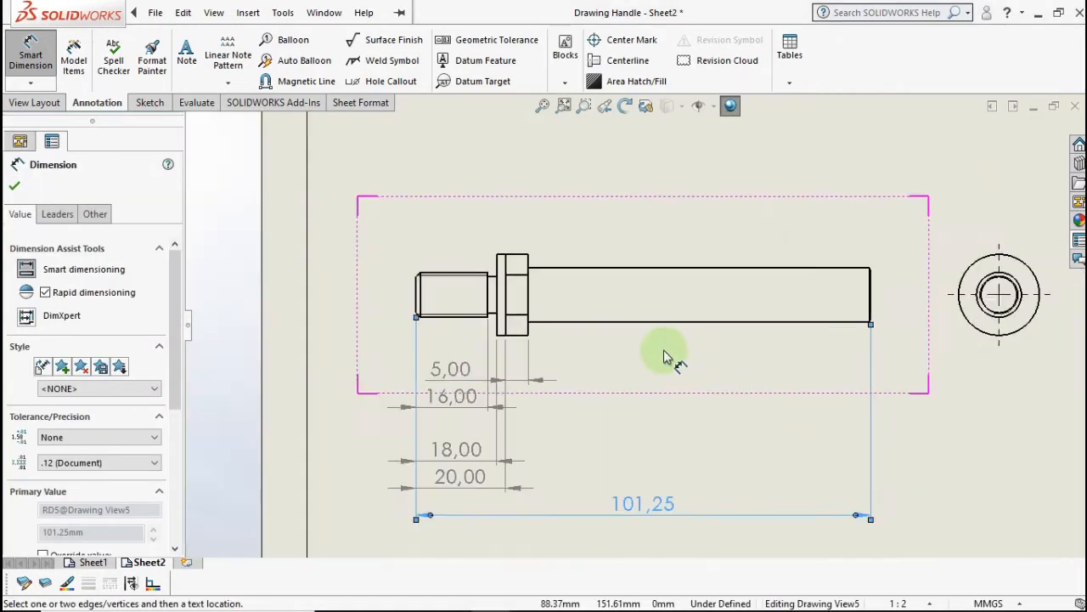
{"action": "key", "text": "Escape"}
- Stack the 16, 18, 20, 5 and 101,25 dimensions in tidy rows below the part
{"action": "scroll", "coordinate": [459, 367], "scroll_direction": "down", "scroll_amount": 2}
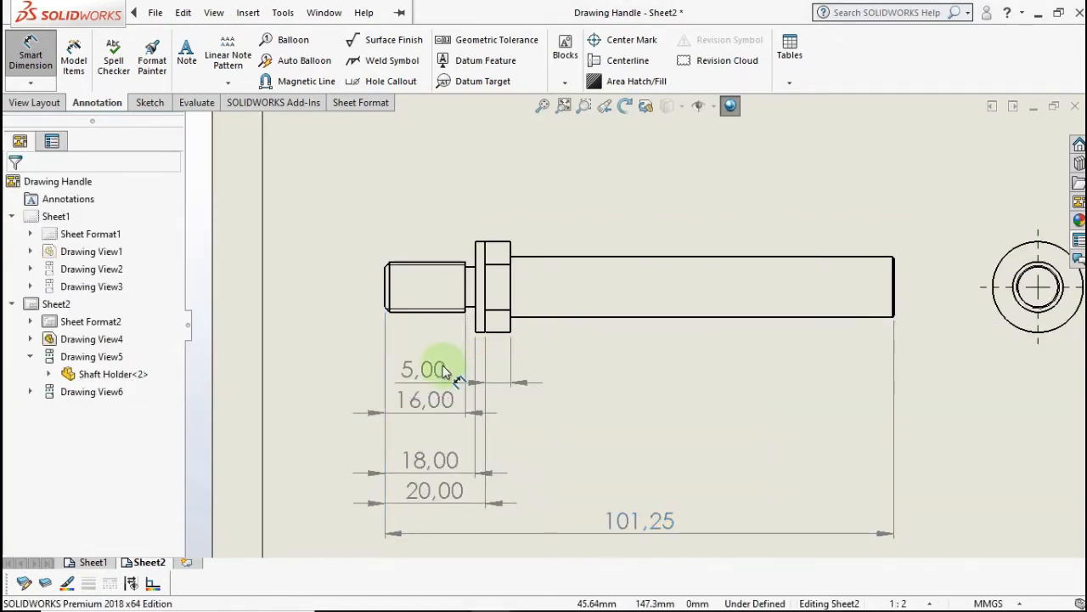
{"action": "scroll", "coordinate": [442, 370], "scroll_direction": "down", "scroll_amount": 1}
{"action": "left_click_drag", "start_coordinate": [459, 378], "coordinate": [624, 454]}
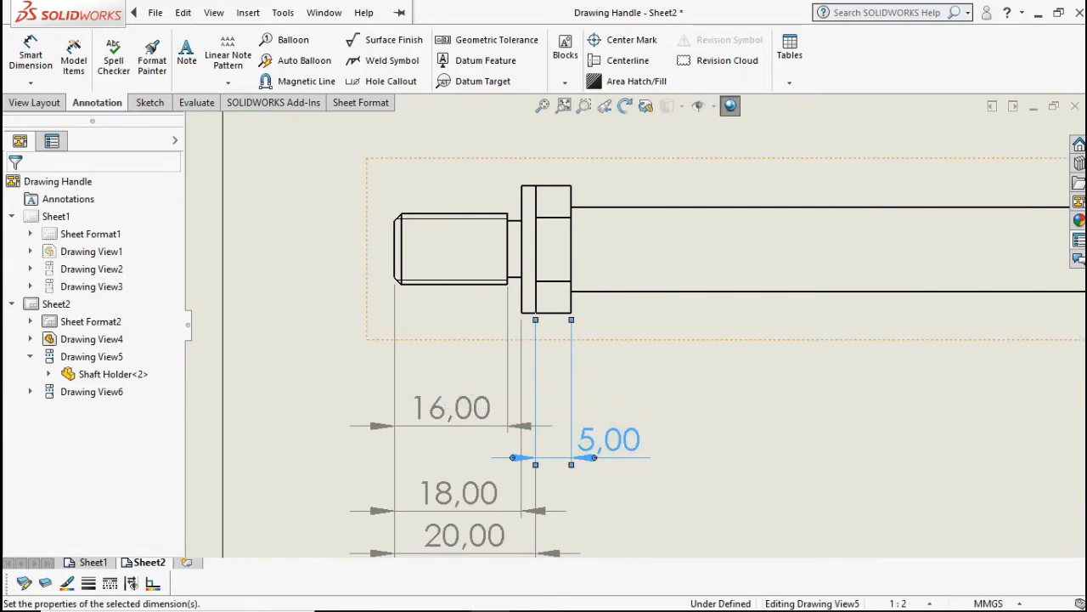
{"action": "left_click_drag", "start_coordinate": [449, 405], "coordinate": [452, 364]}
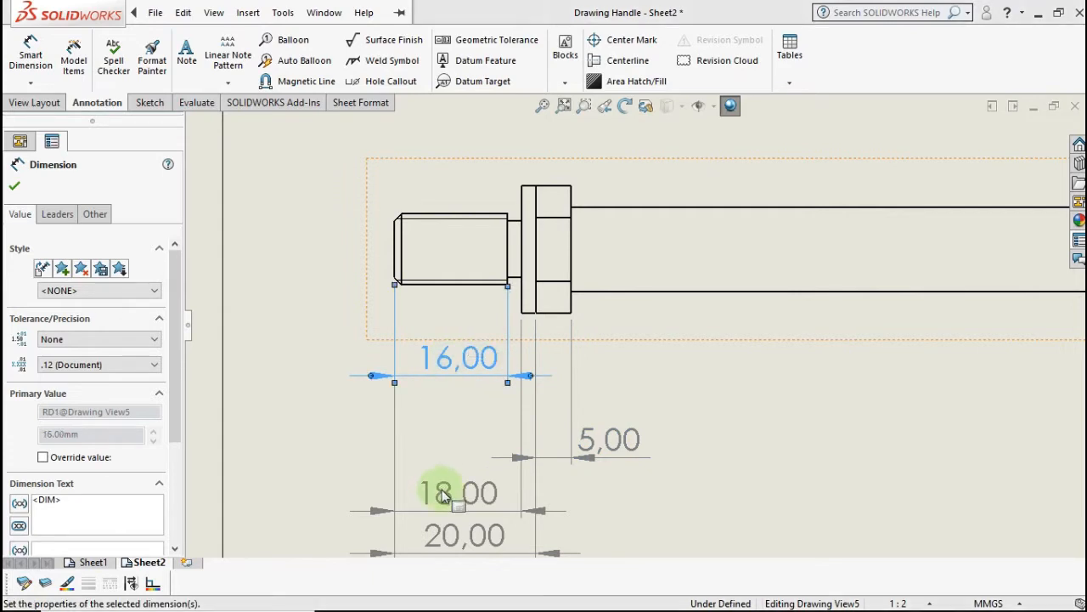
{"action": "left_click_drag", "start_coordinate": [439, 476], "coordinate": [452, 406]}
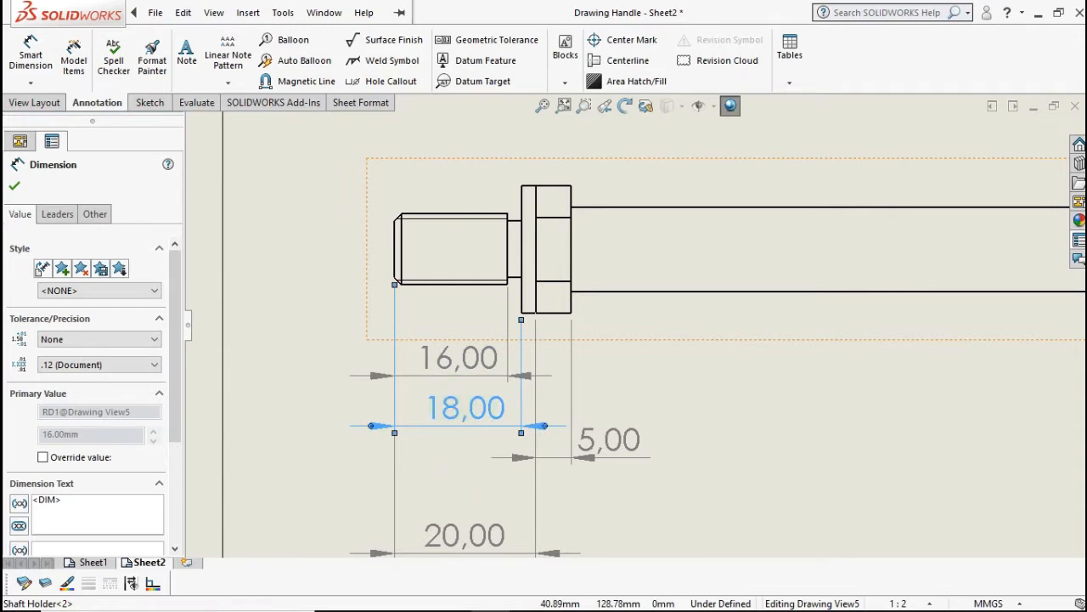
{"action": "left_click_drag", "start_coordinate": [478, 533], "coordinate": [478, 449]}
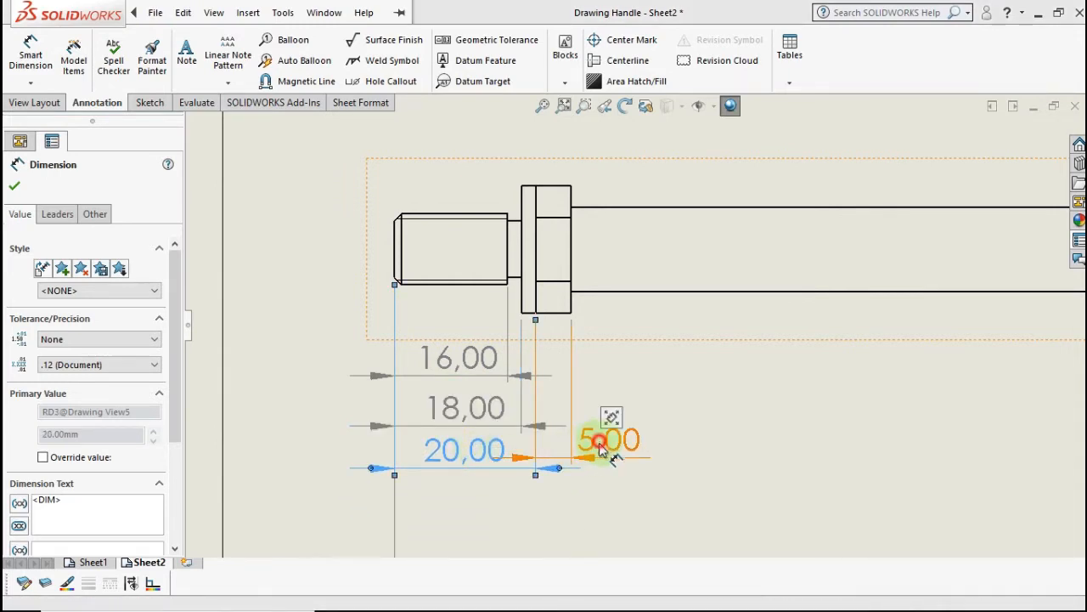
{"action": "left_click_drag", "start_coordinate": [600, 448], "coordinate": [600, 459]}
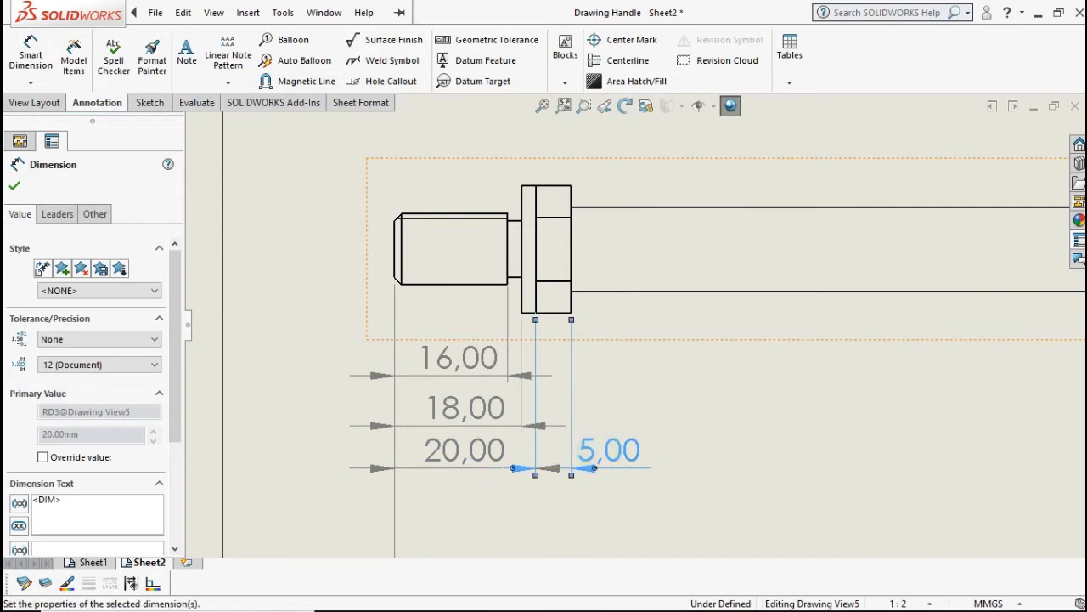
{"action": "scroll", "coordinate": [631, 505], "scroll_direction": "up", "scroll_amount": 3}
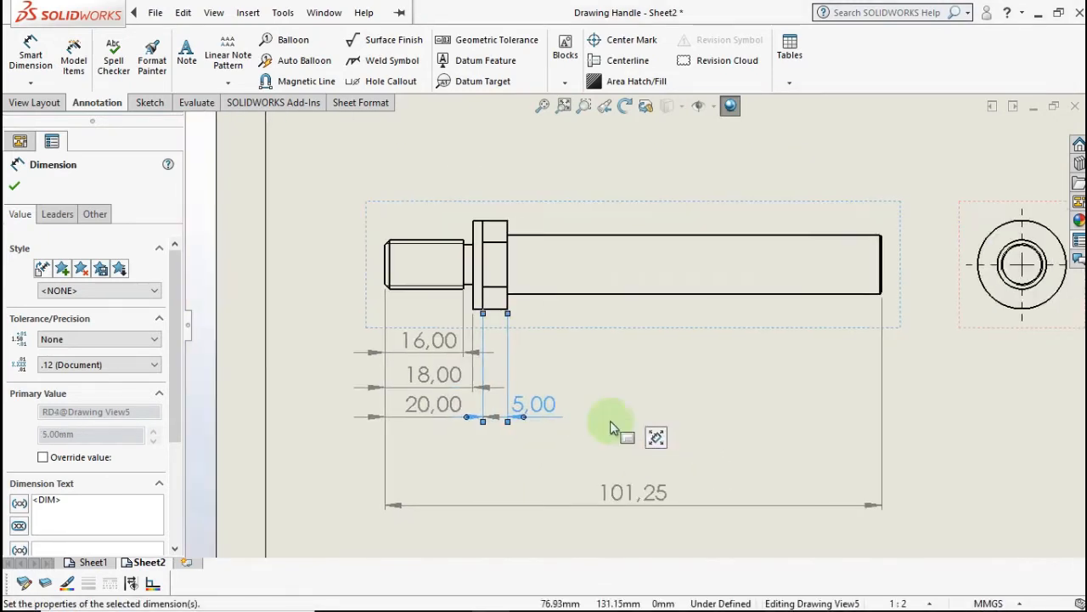
{"action": "left_click_drag", "start_coordinate": [627, 491], "coordinate": [632, 434]}
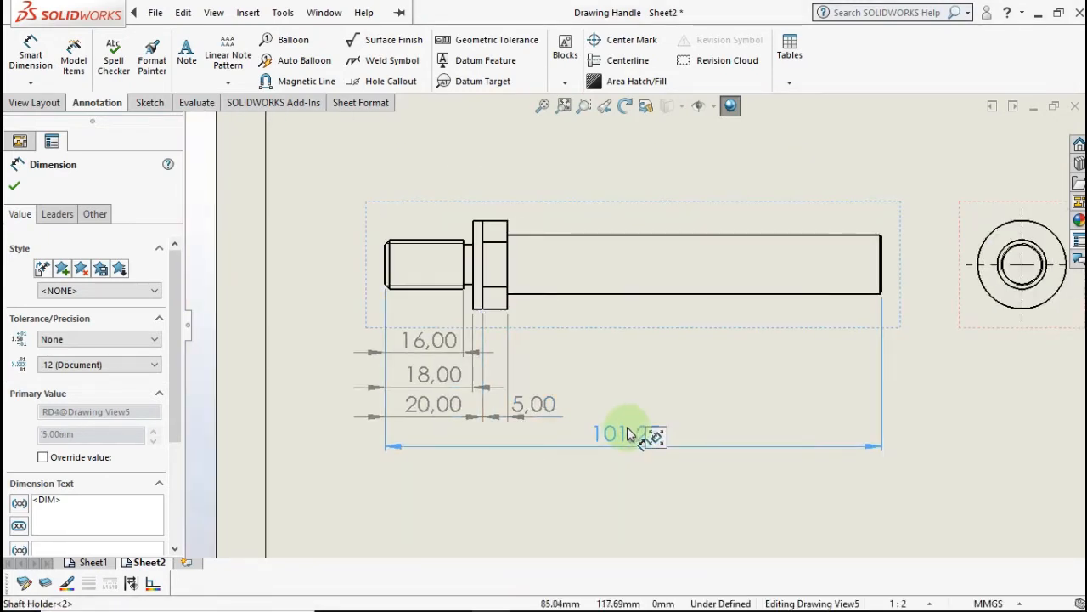
{"action": "key", "text": "Escape"}
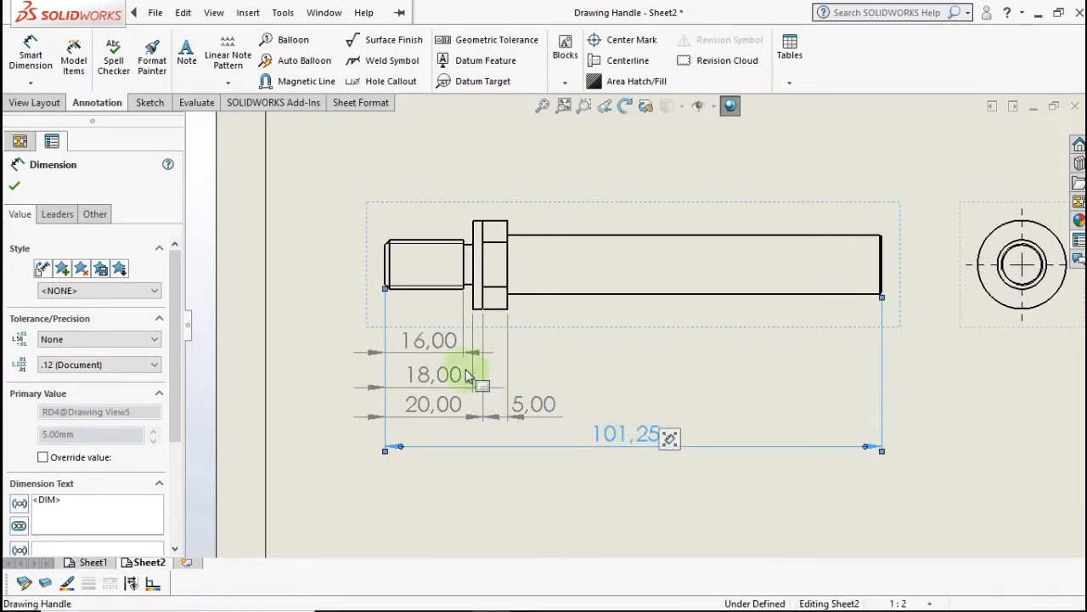
- Set the 16 and 18 dimensions to no decimal places
{"action": "left_click", "coordinate": [446, 351]}
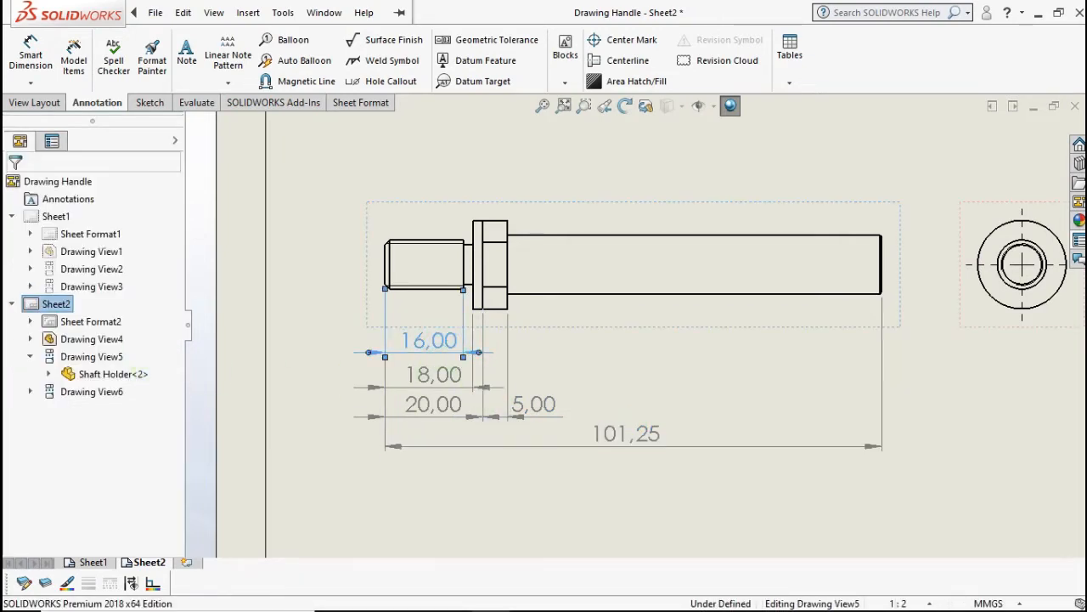
{"action": "left_click", "coordinate": [103, 364]}
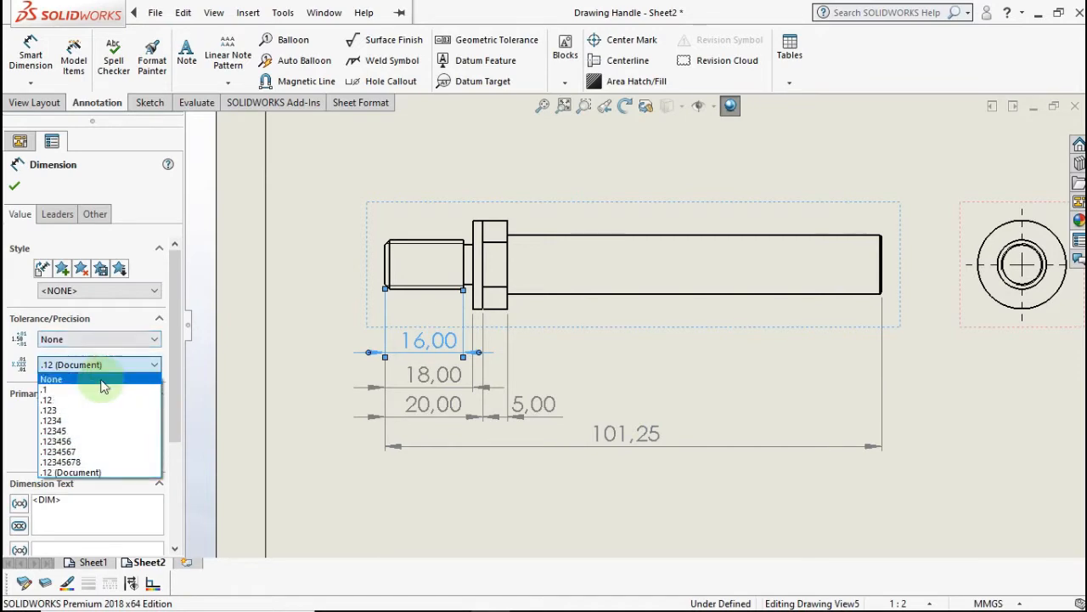
{"action": "left_click", "coordinate": [97, 381]}
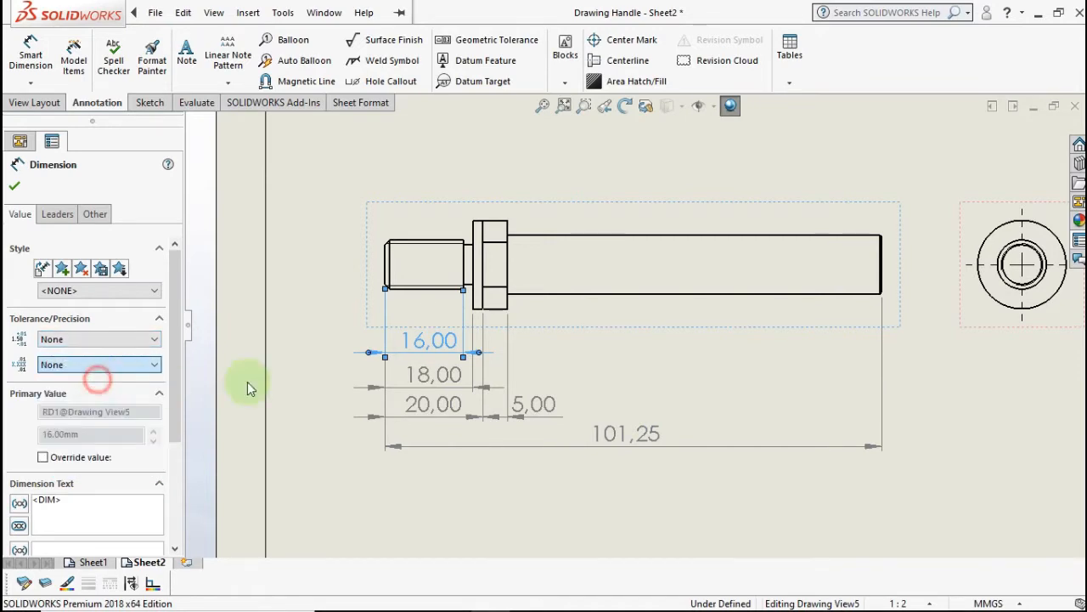
{"action": "left_click", "coordinate": [429, 385]}
{"action": "left_click", "coordinate": [127, 369]}
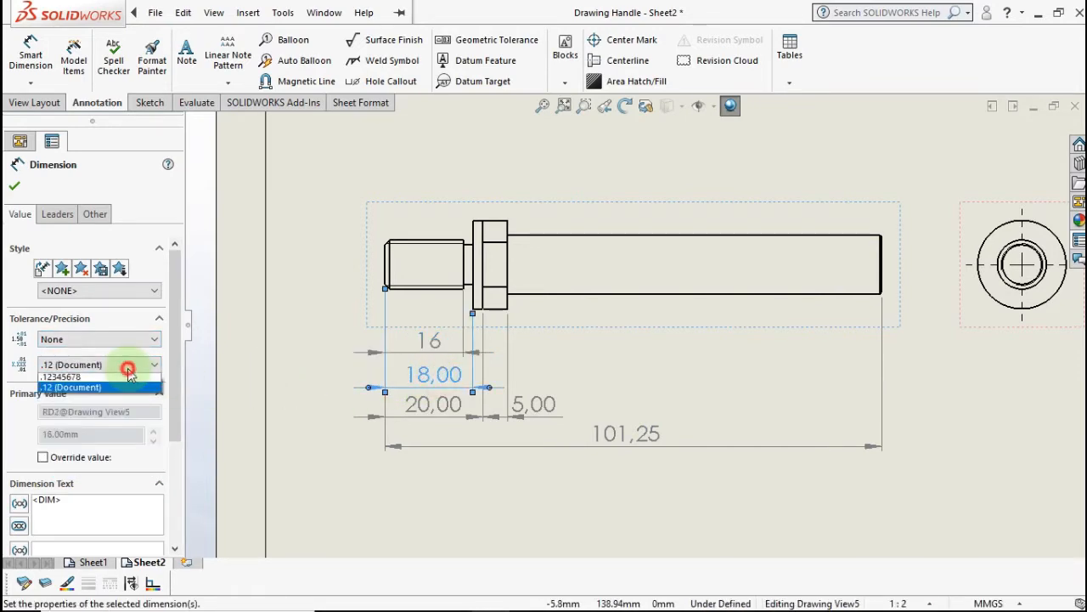
{"action": "left_click", "coordinate": [119, 377]}
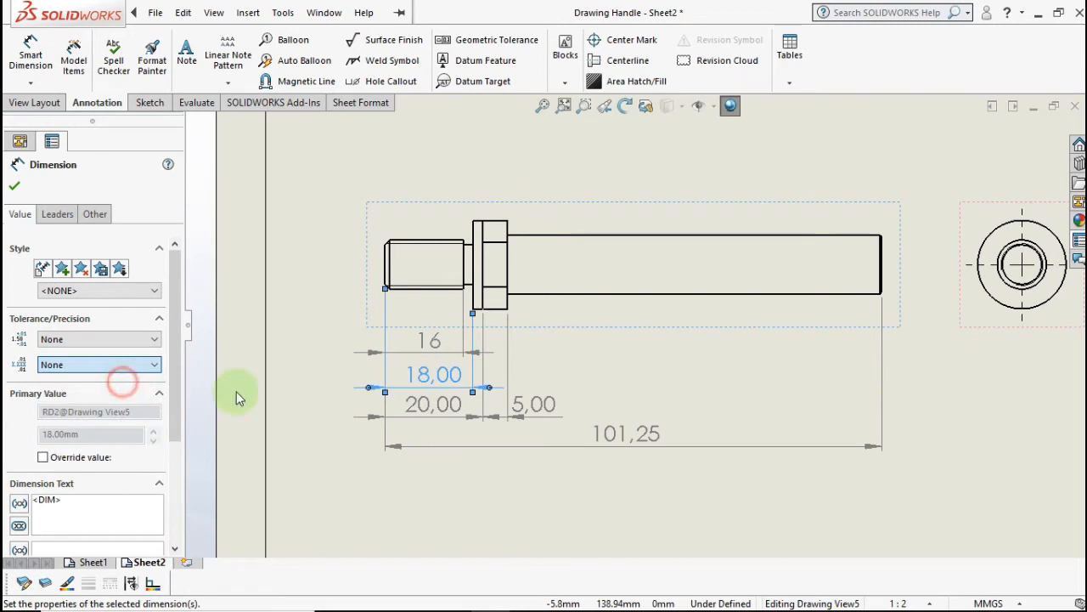
- Set the 20 and 5 dimensions to no decimal places
{"action": "left_click", "coordinate": [431, 405]}
{"action": "left_click", "coordinate": [85, 367]}
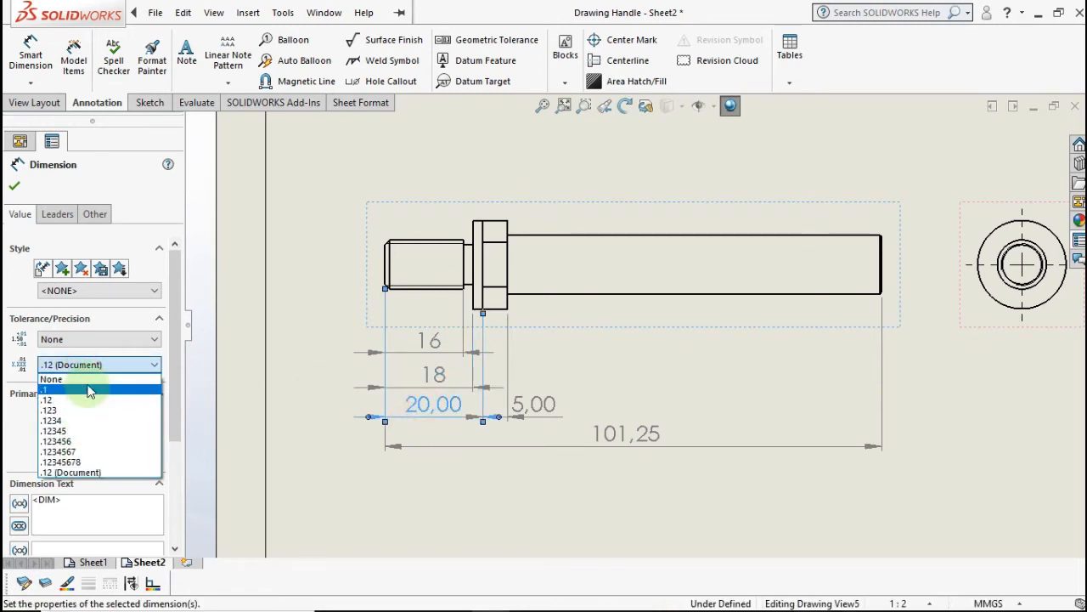
{"action": "left_click", "coordinate": [85, 380]}
{"action": "left_click", "coordinate": [540, 405]}
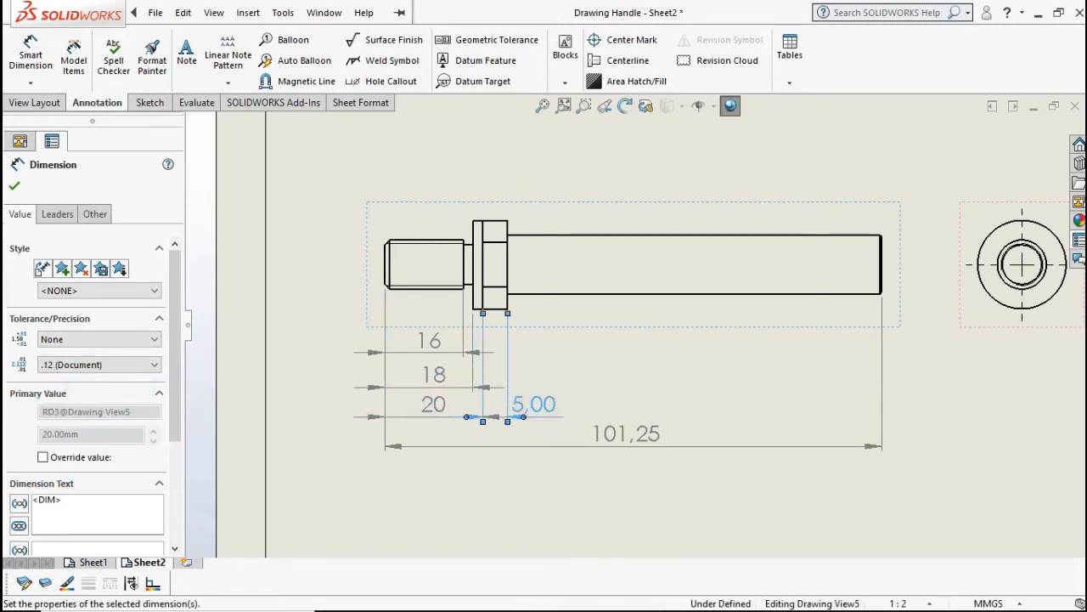
{"action": "left_click", "coordinate": [132, 366]}
{"action": "left_click", "coordinate": [121, 381]}
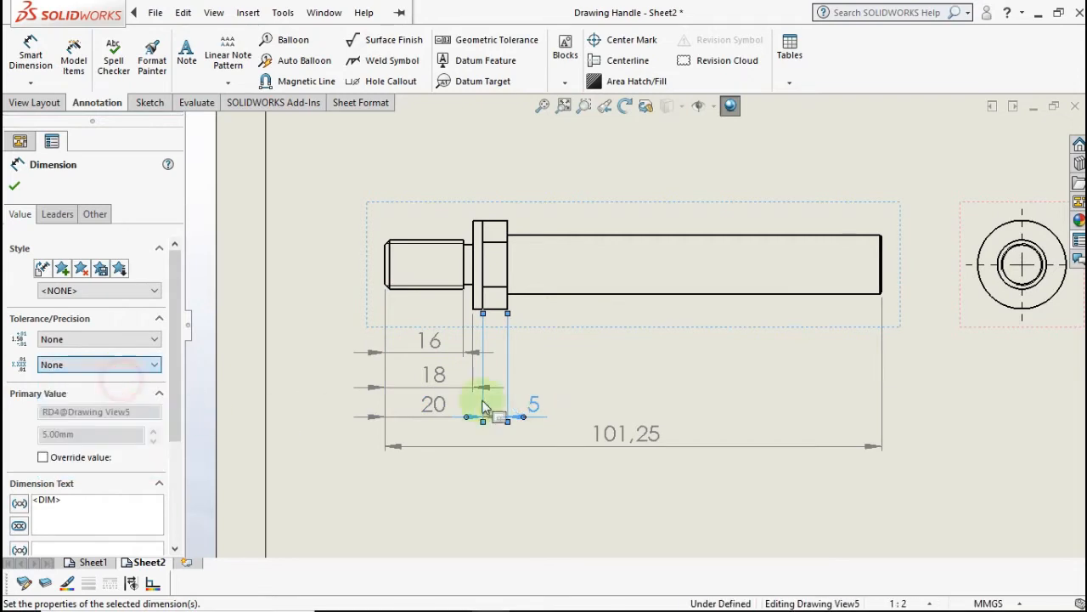
{"action": "left_click", "coordinate": [572, 404]}
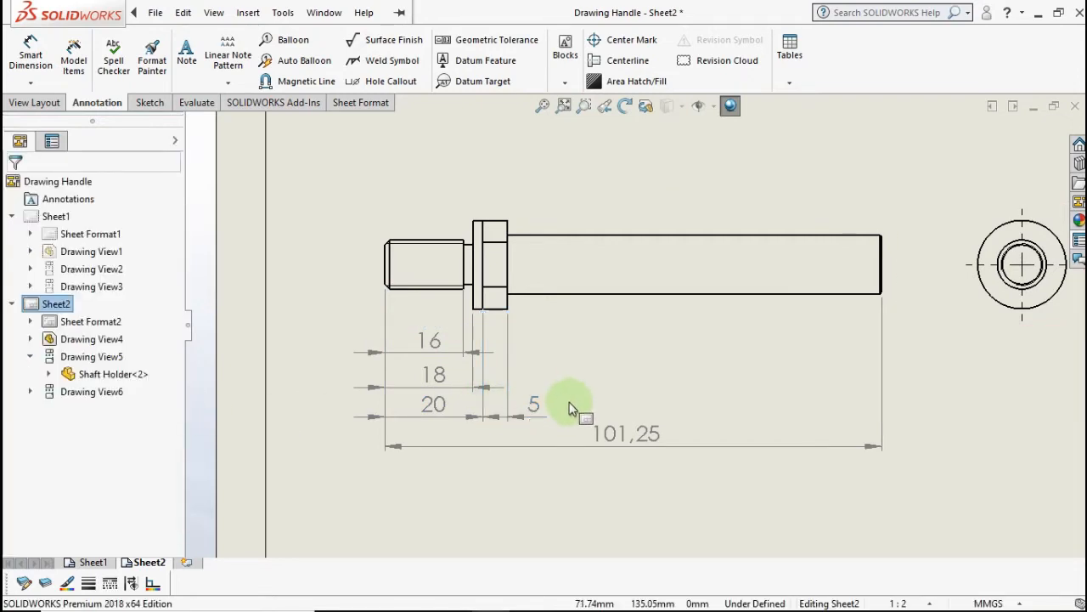
{"action": "scroll", "coordinate": [569, 382], "scroll_direction": "down", "scroll_amount": 1}
- Drag the 5 dimension above the hex collar and recentre the shaft view
{"action": "mouse_move", "coordinate": [593, 378]}
{"action": "middle_mouse_down"}
{"action": "mouse_move", "coordinate": [554, 403]}
{"action": "mouse_move", "coordinate": [564, 417]}
{"action": "middle_mouse_up"}
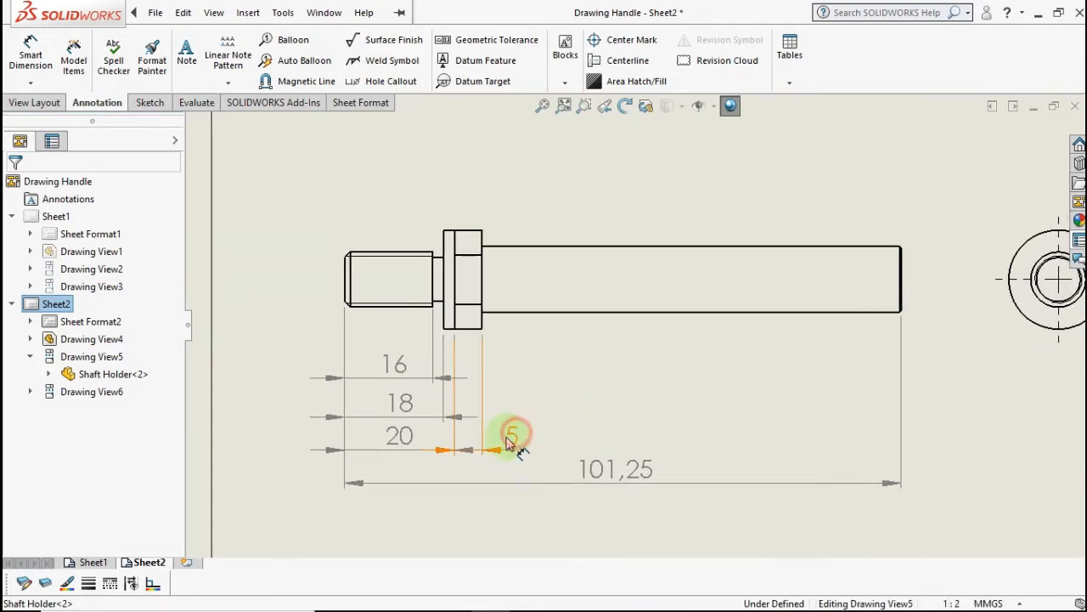
{"action": "left_click_drag", "start_coordinate": [511, 437], "coordinate": [481, 445]}
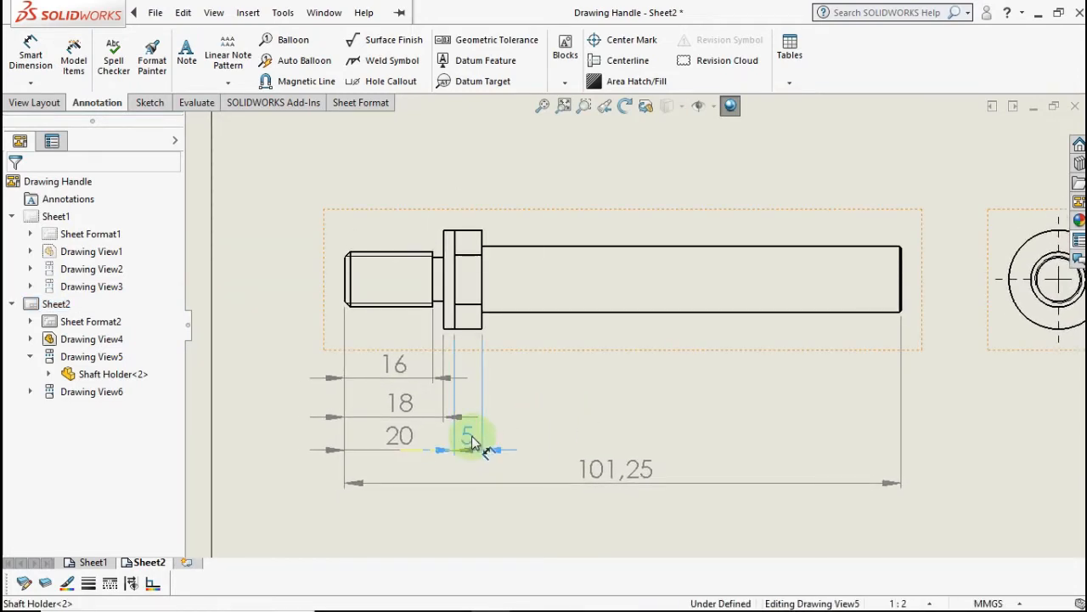
{"action": "left_click_drag", "start_coordinate": [467, 306], "coordinate": [458, 214]}
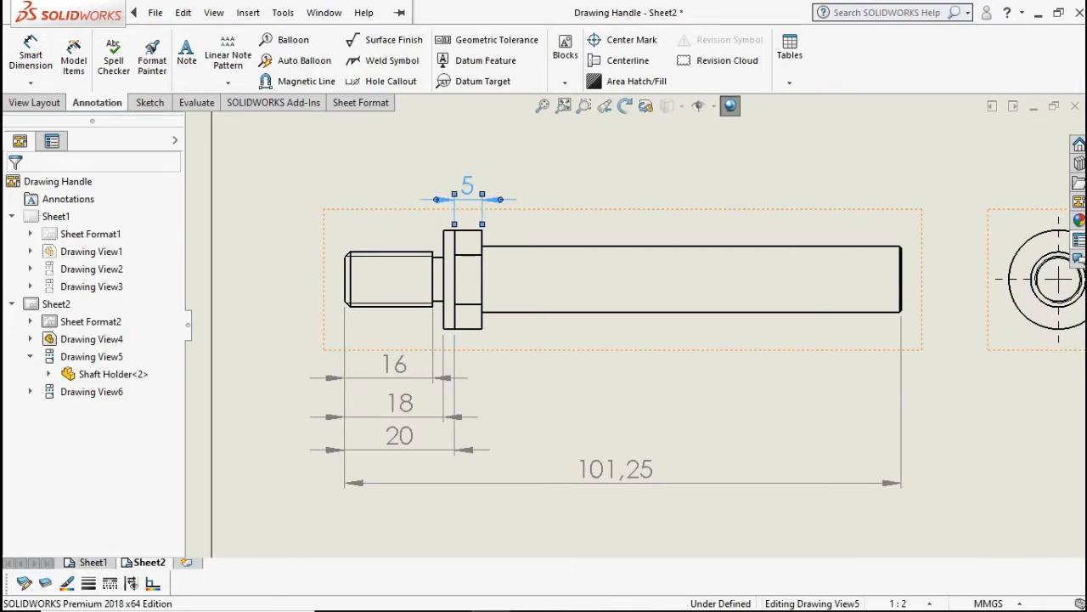
{"action": "left_click", "coordinate": [999, 424]}
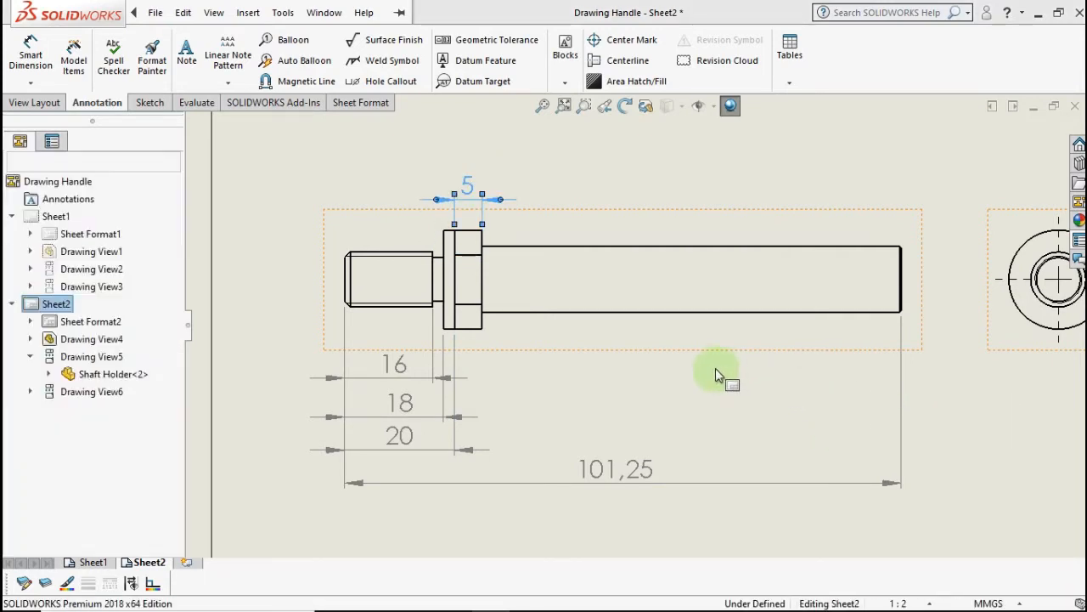
{"action": "scroll", "coordinate": [715, 377], "scroll_direction": "up", "scroll_amount": 3}
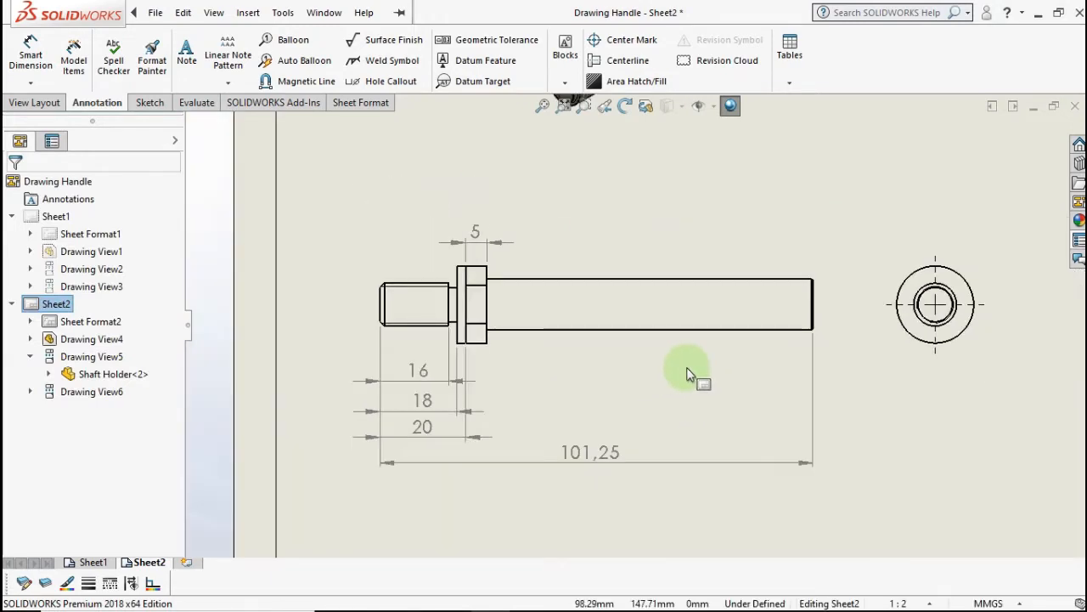
{"action": "scroll", "coordinate": [684, 361], "scroll_direction": "down", "scroll_amount": 2}
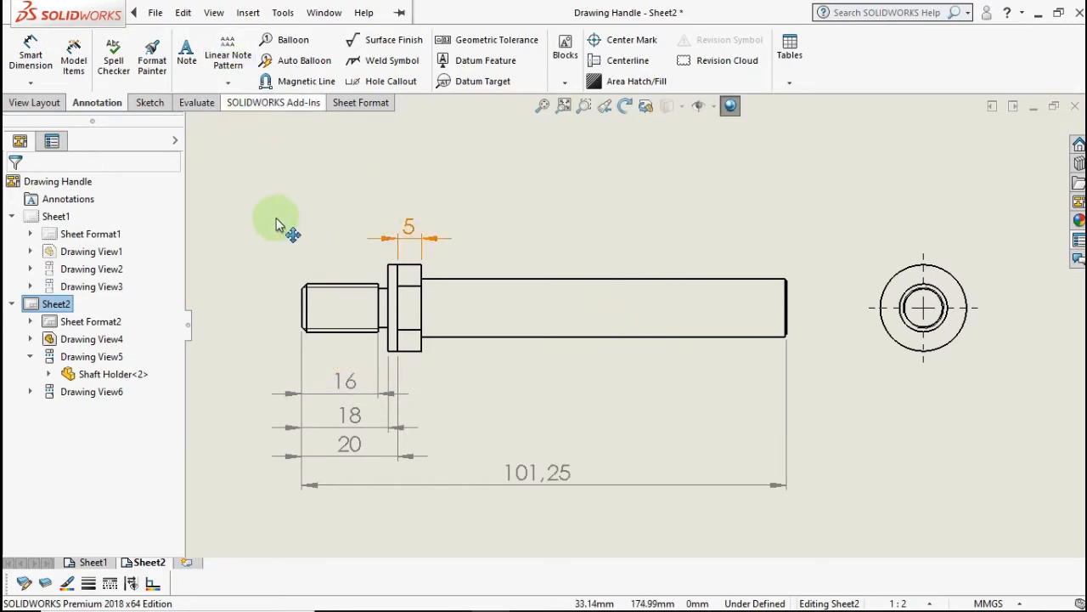
{"action": "scroll", "coordinate": [360, 237], "scroll_direction": "down", "scroll_amount": 1}
{"action": "scroll", "coordinate": [342, 238], "scroll_direction": "up", "scroll_amount": 1}
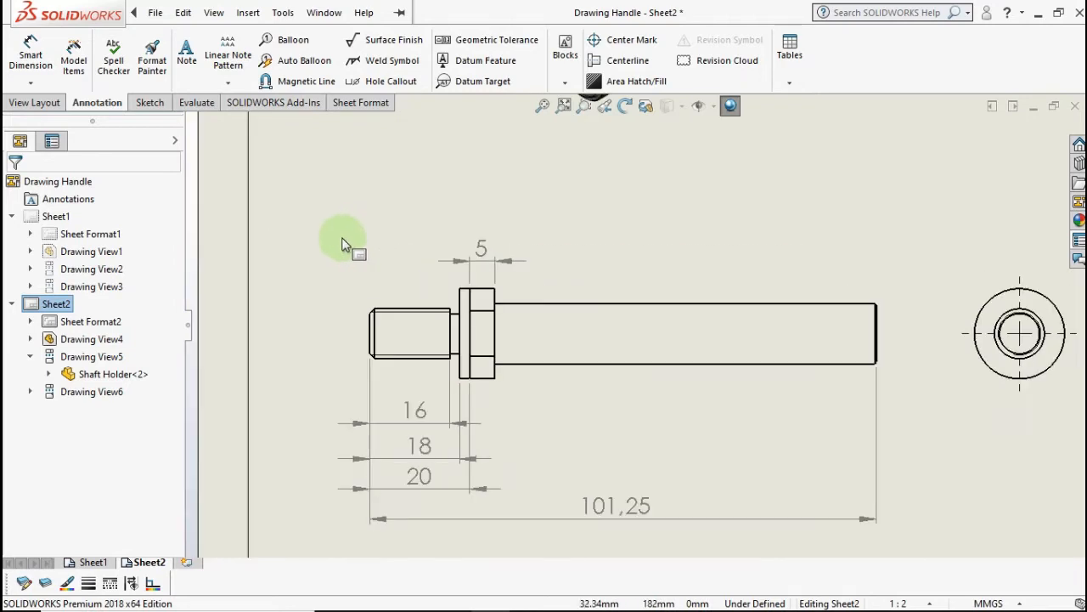
{"action": "middle_click_drag", "start_coordinate": [342, 239], "coordinate": [281, 225]}
{"action": "left_click", "coordinate": [54, 107]}
- Cut a 9 mm deep broken-out section around the shaft's right end
{"action": "left_click", "coordinate": [274, 55]}
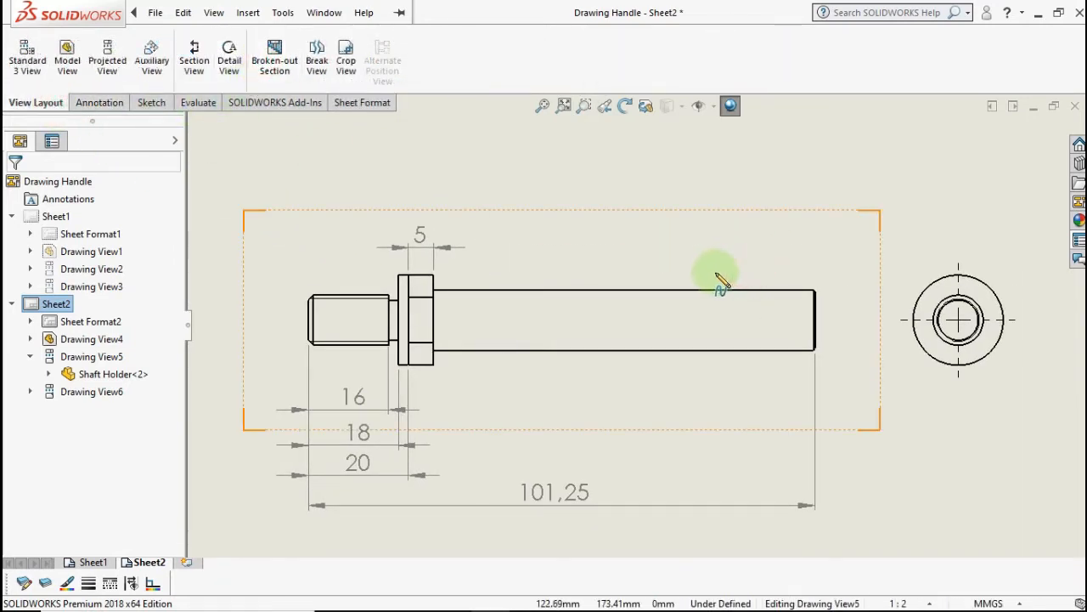
{"action": "left_click", "coordinate": [752, 268]}
{"action": "left_click", "coordinate": [678, 309]}
{"action": "left_click", "coordinate": [697, 367]}
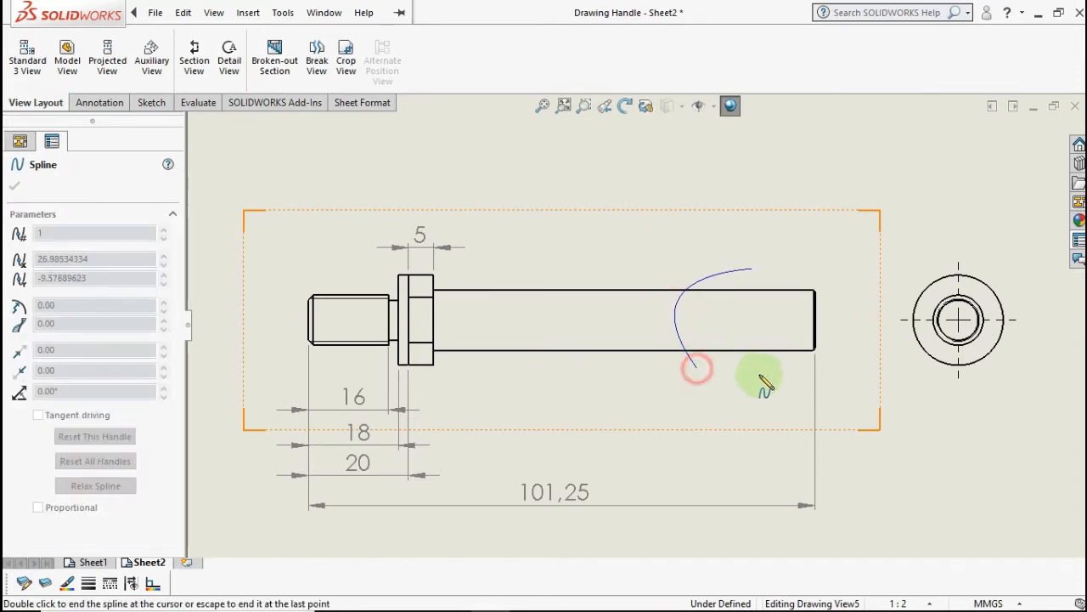
{"action": "left_click", "coordinate": [827, 371]}
{"action": "left_click", "coordinate": [832, 306]}
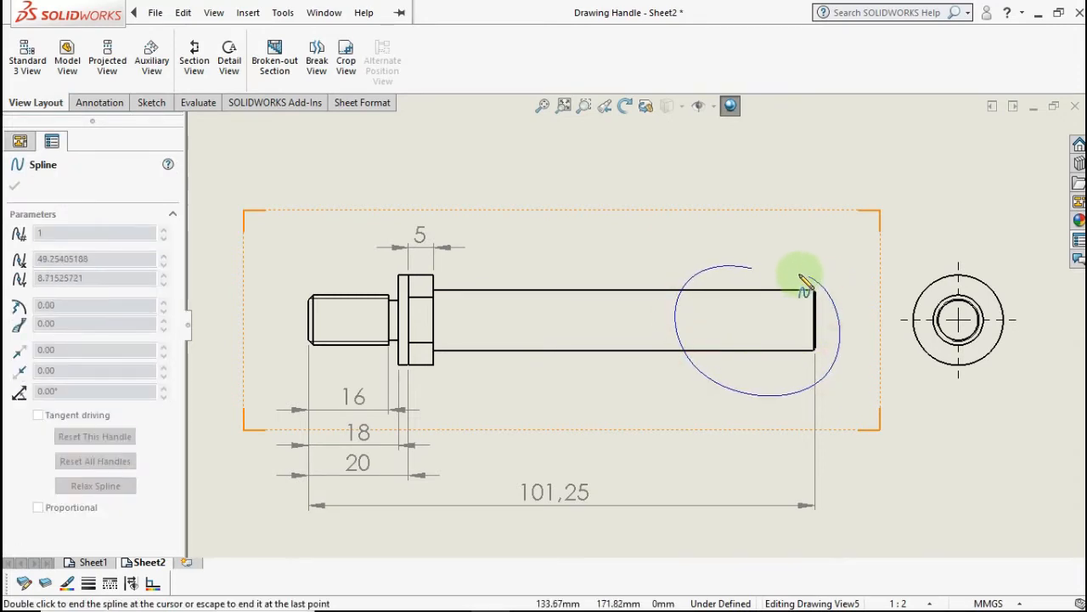
{"action": "left_click", "coordinate": [754, 270]}
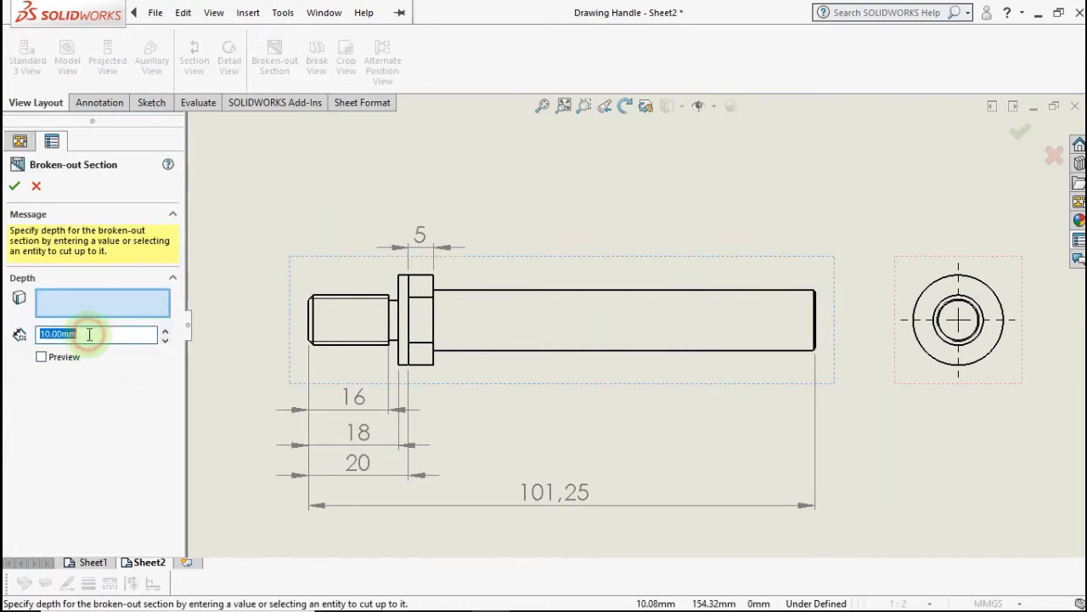
{"action": "type", "text": "9"}
{"action": "left_click", "coordinate": [41, 357]}
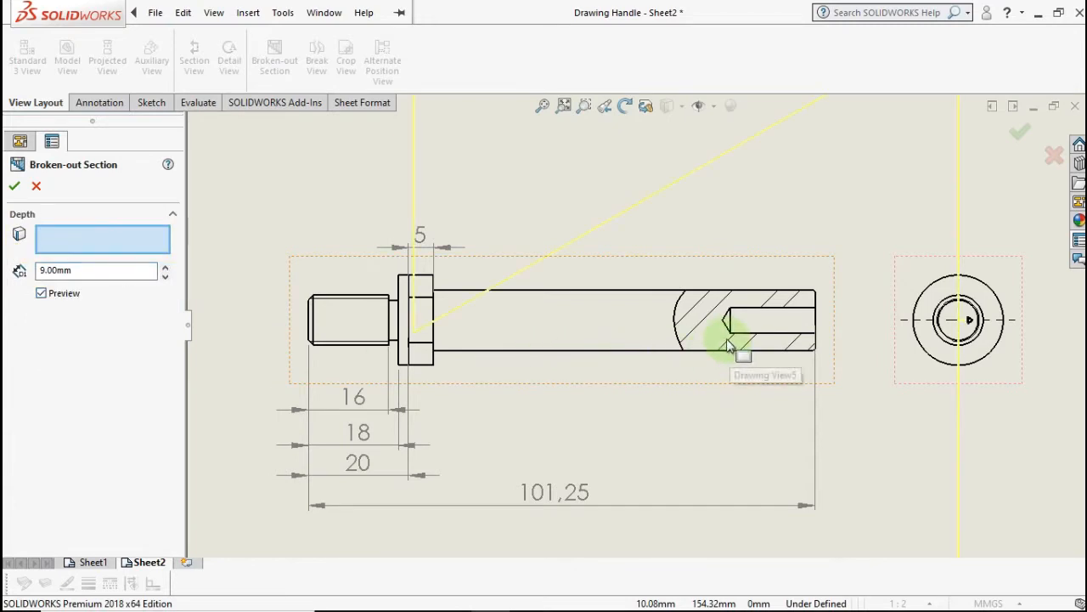
- Move the circular end view further right of the sectioned shaft
{"action": "middle_click_drag", "start_coordinate": [729, 344], "coordinate": [647, 341]}
{"action": "scroll", "coordinate": [693, 357], "scroll_direction": "up", "scroll_amount": 2}
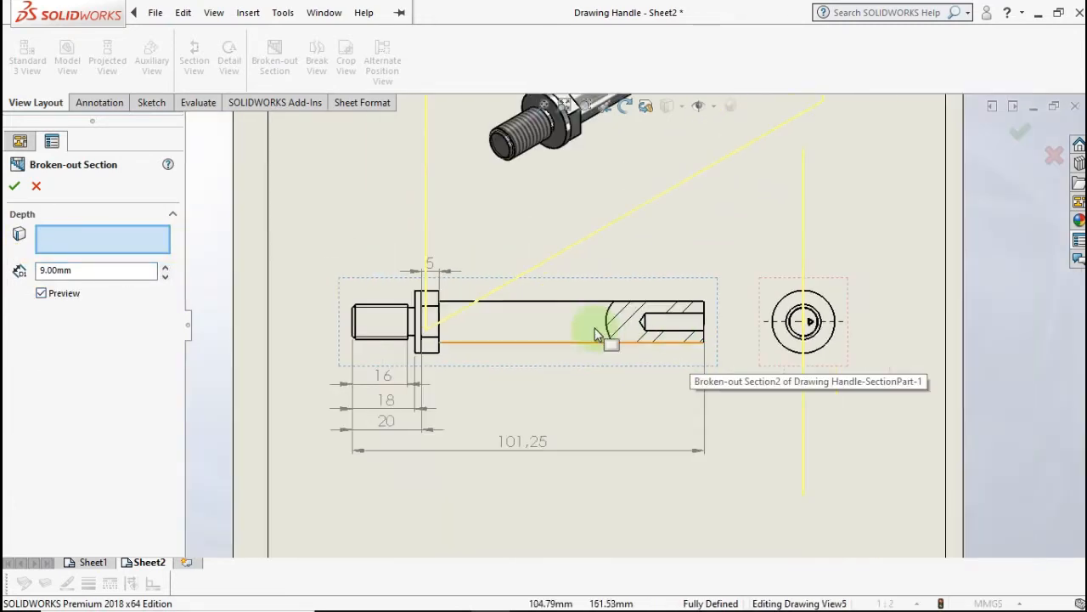
{"action": "middle_click_drag", "start_coordinate": [488, 308], "coordinate": [430, 380]}
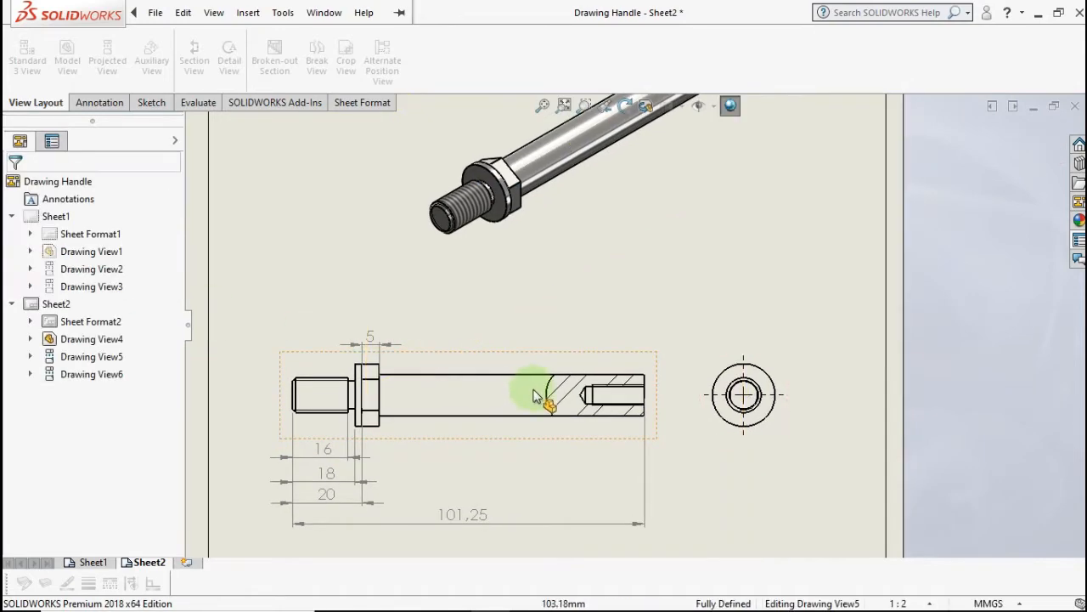
{"action": "scroll", "coordinate": [658, 424], "scroll_direction": "down", "scroll_amount": 1}
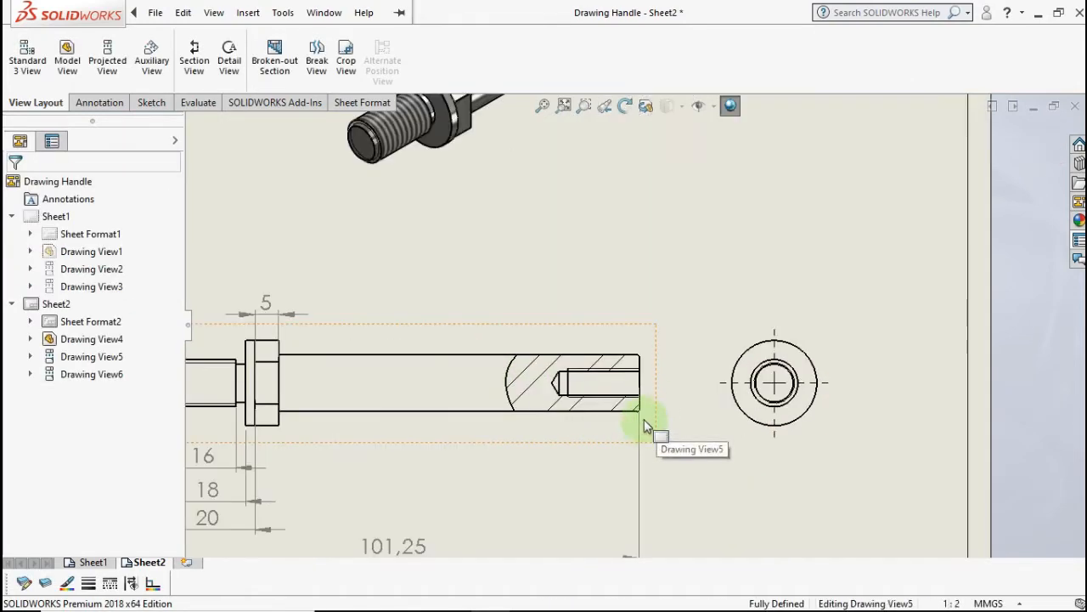
{"action": "scroll", "coordinate": [660, 345], "scroll_direction": "down", "scroll_amount": 2}
{"action": "scroll", "coordinate": [660, 339], "scroll_direction": "down", "scroll_amount": 1}
{"action": "scroll", "coordinate": [672, 316], "scroll_direction": "down", "scroll_amount": 1}
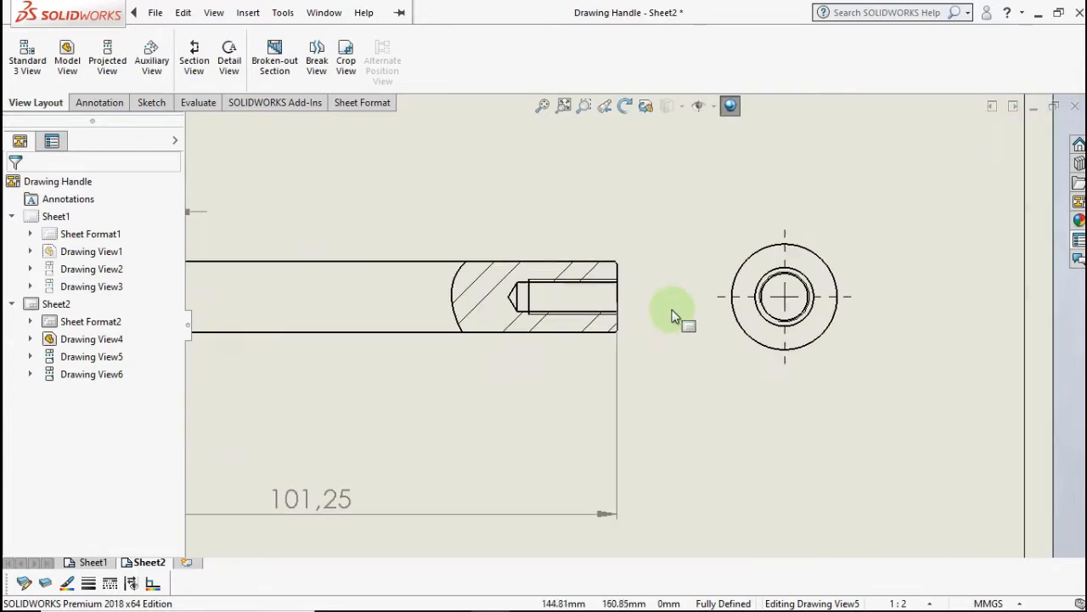
{"action": "left_click_drag", "start_coordinate": [842, 376], "coordinate": [903, 376]}
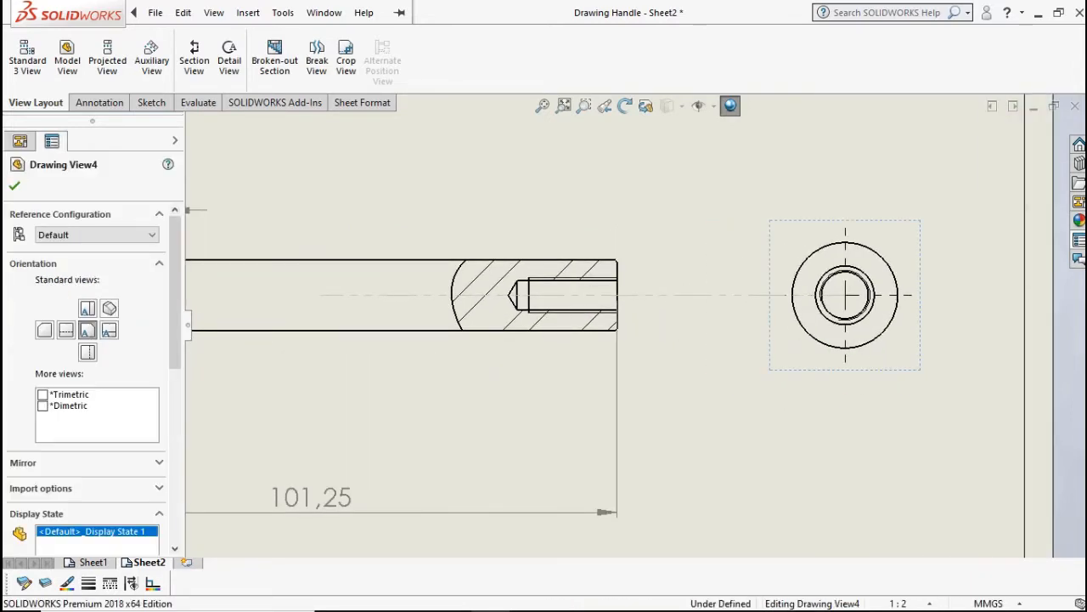
{"action": "left_click", "coordinate": [99, 103]}
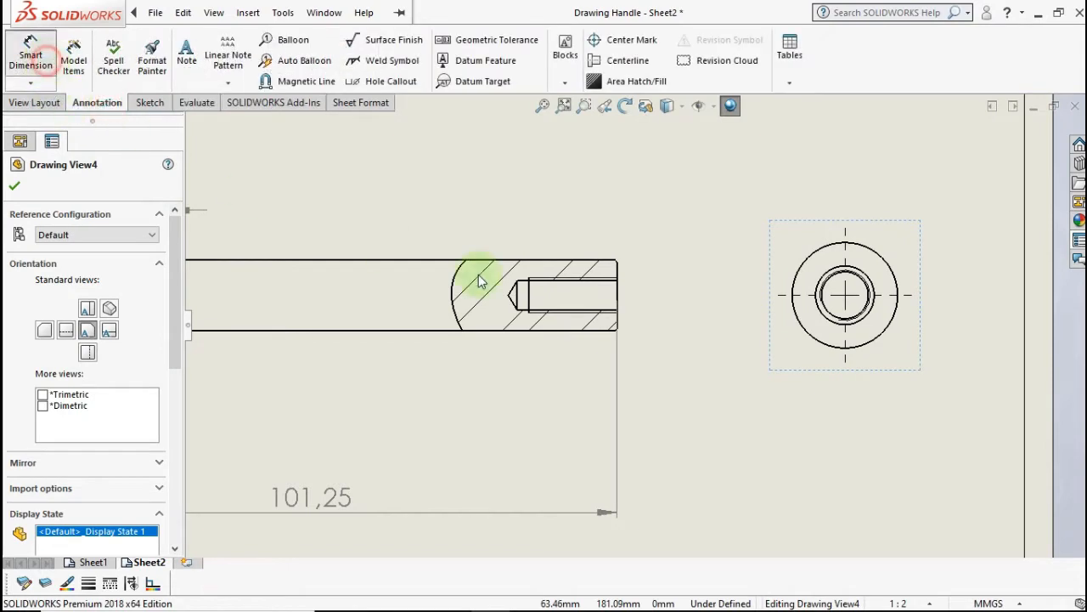
- Add an M6x1.0 hole callout and a Ø12 shaft diameter without decimals
{"action": "scroll", "coordinate": [578, 284], "scroll_direction": "down", "scroll_amount": 2}
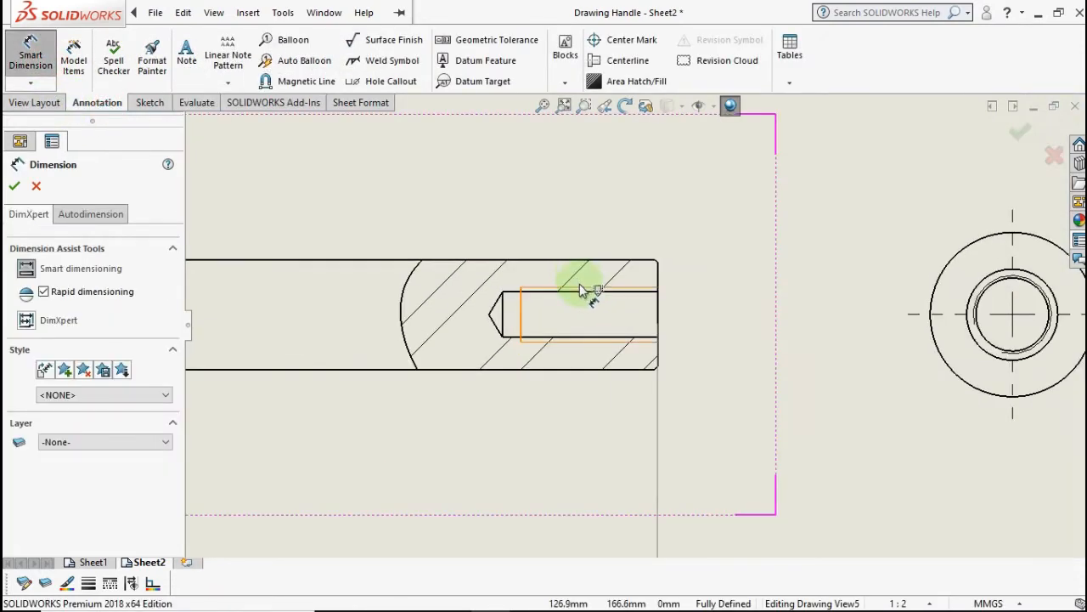
{"action": "left_click", "coordinate": [582, 308]}
{"action": "left_click", "coordinate": [582, 343]}
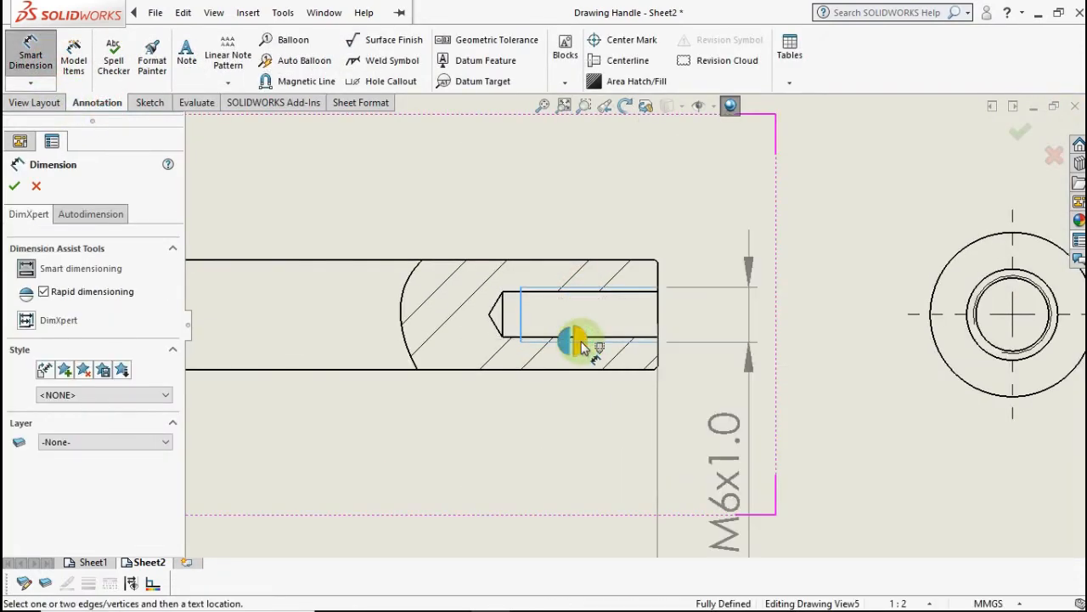
{"action": "scroll", "coordinate": [571, 359], "scroll_direction": "up", "scroll_amount": 1}
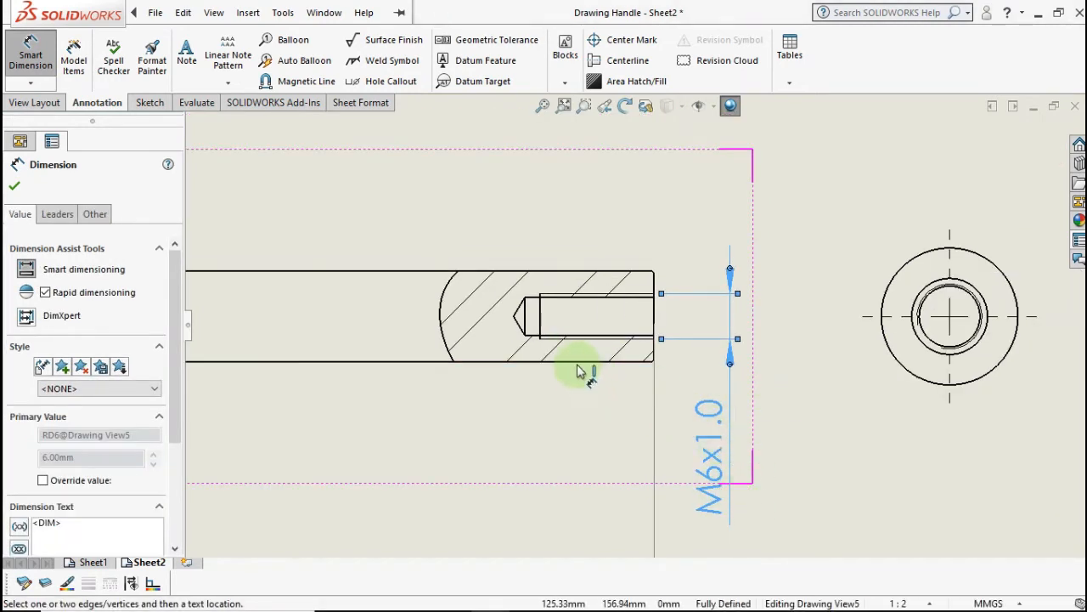
{"action": "left_click", "coordinate": [576, 363]}
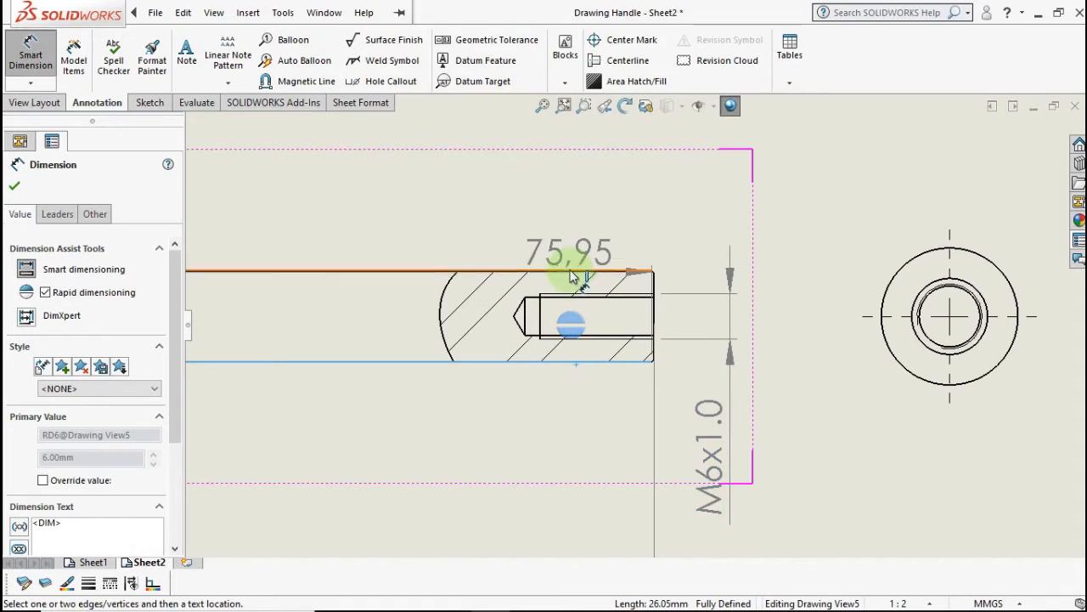
{"action": "left_click", "coordinate": [572, 272]}
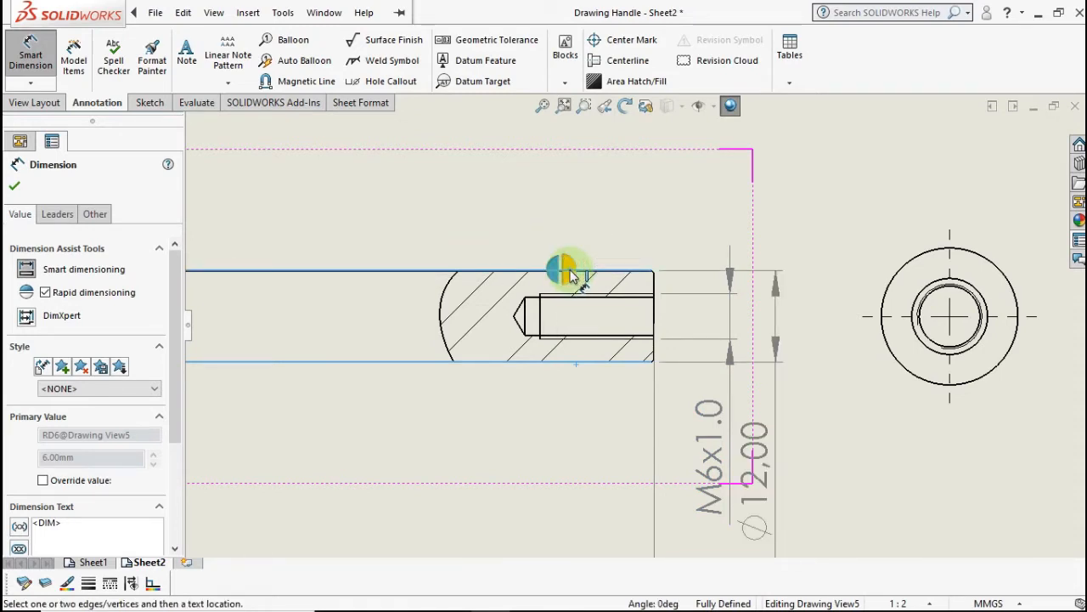
{"action": "left_click", "coordinate": [755, 346]}
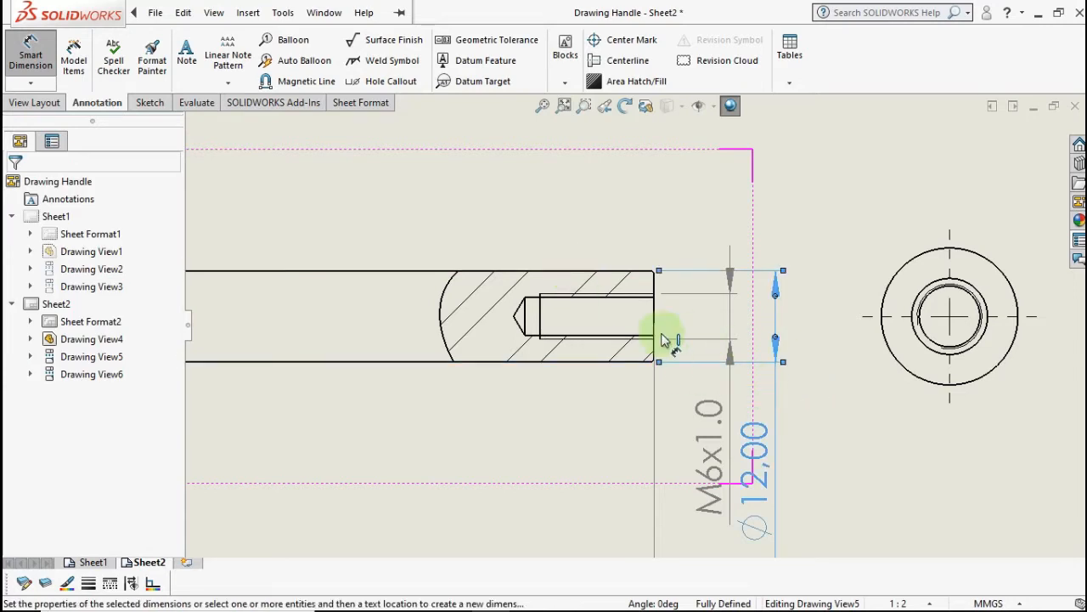
{"action": "scroll", "coordinate": [95, 320], "scroll_direction": "up", "scroll_amount": 1}
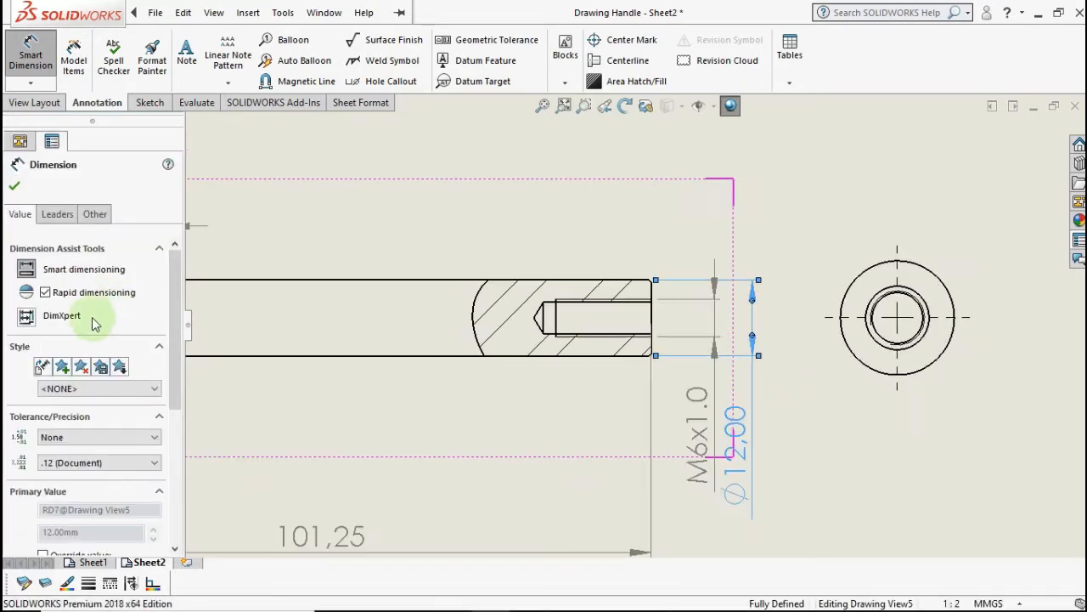
{"action": "left_click", "coordinate": [122, 462]}
{"action": "left_click", "coordinate": [68, 477]}
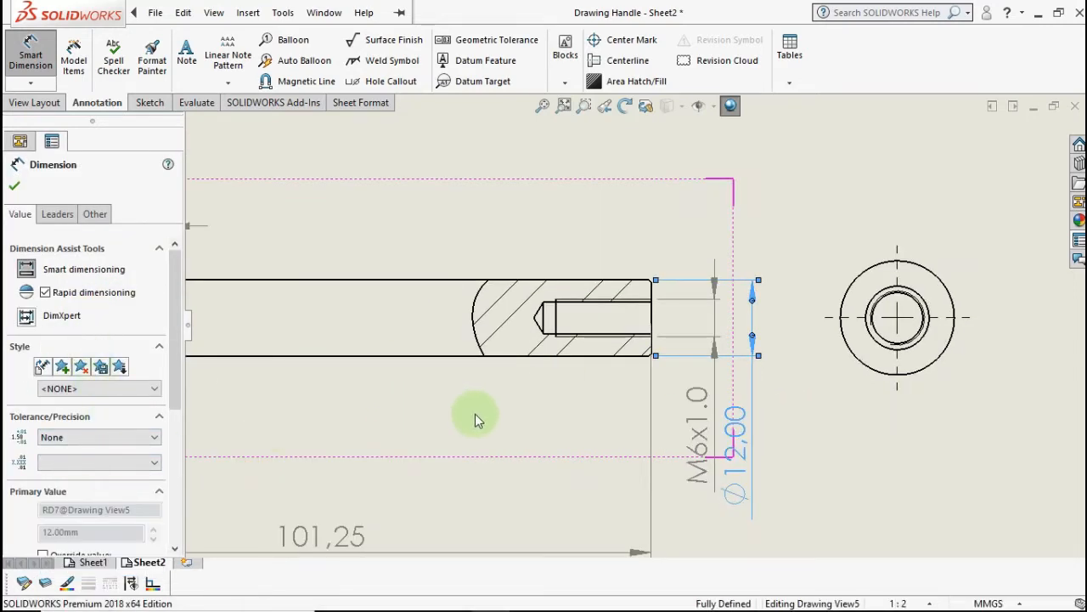
{"action": "scroll", "coordinate": [477, 414], "scroll_direction": "up", "scroll_amount": 3}
{"action": "left_click", "coordinate": [762, 404]}
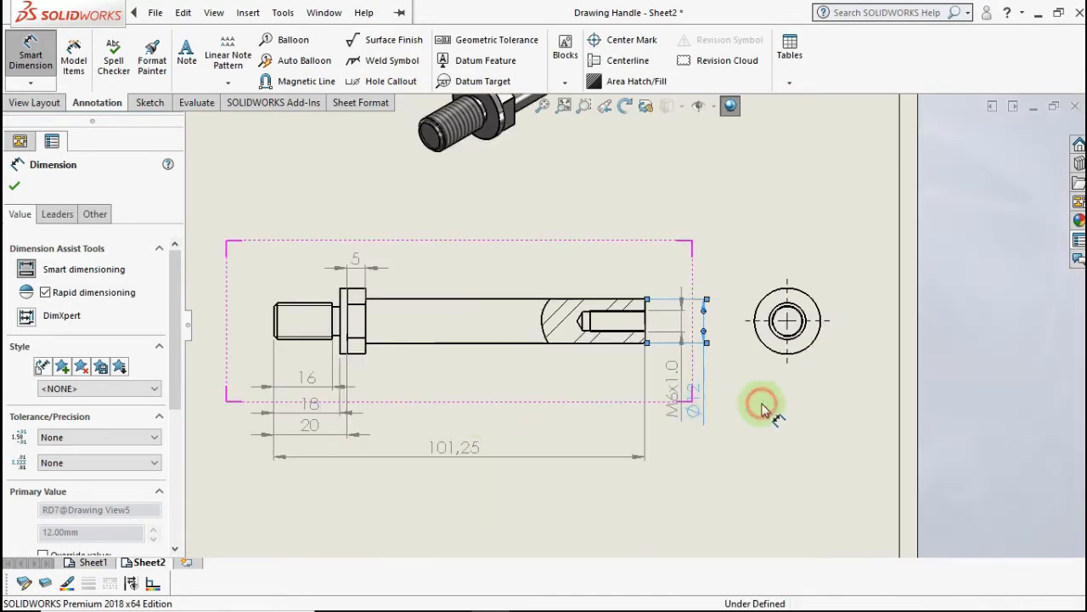
- Move the Ø12 dimension up beside the M6x1.0 callout
{"action": "scroll", "coordinate": [616, 319], "scroll_direction": "down", "scroll_amount": 1}
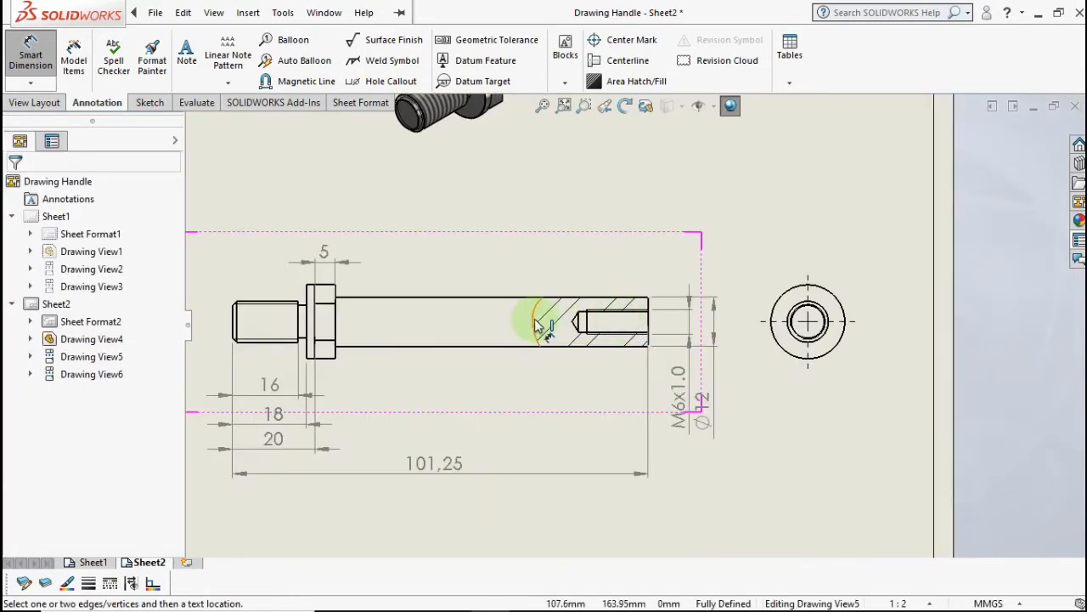
{"action": "mouse_move", "coordinate": [536, 325]}
{"action": "middle_mouse_down"}
{"action": "mouse_move", "coordinate": [602, 323]}
{"action": "mouse_move", "coordinate": [571, 348]}
{"action": "middle_mouse_up"}
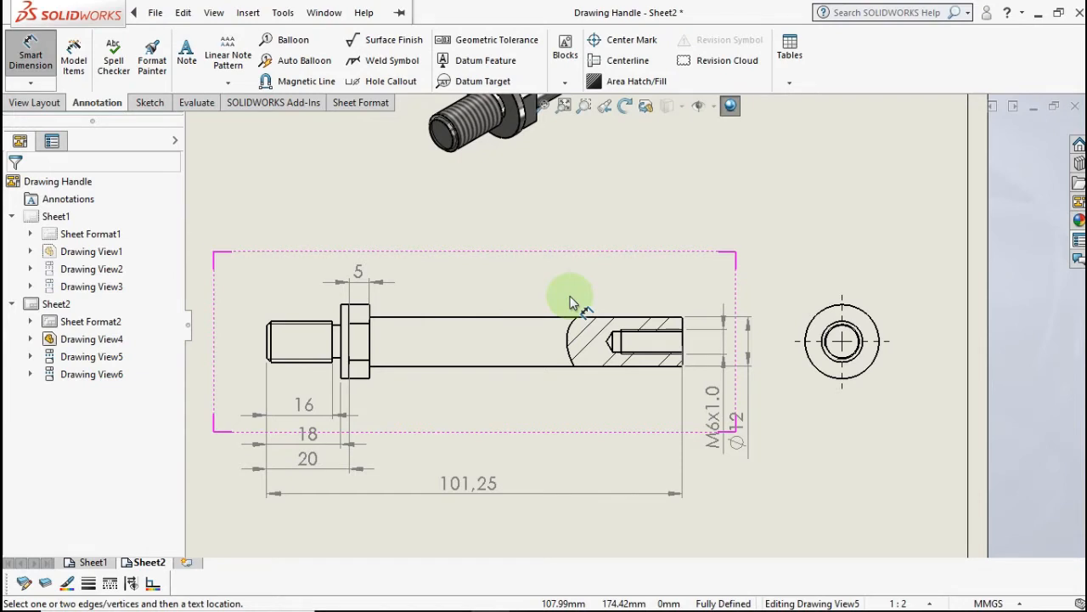
{"action": "scroll", "coordinate": [571, 302], "scroll_direction": "down", "scroll_amount": 1}
{"action": "middle_click_drag", "start_coordinate": [578, 307], "coordinate": [557, 298]}
{"action": "key", "text": "Escape"}
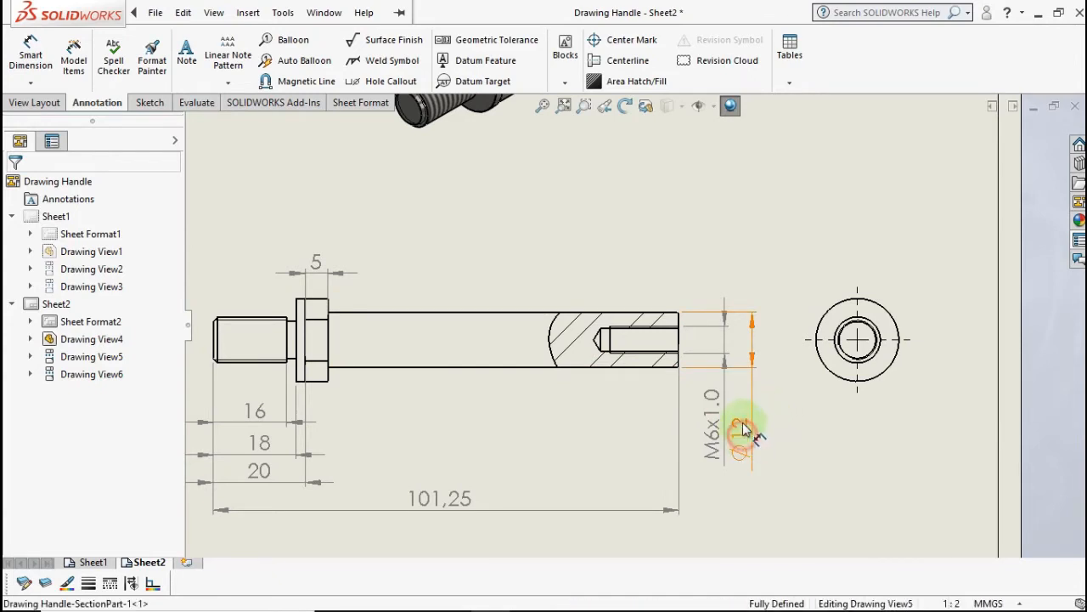
{"action": "left_click_drag", "start_coordinate": [741, 430], "coordinate": [739, 379]}
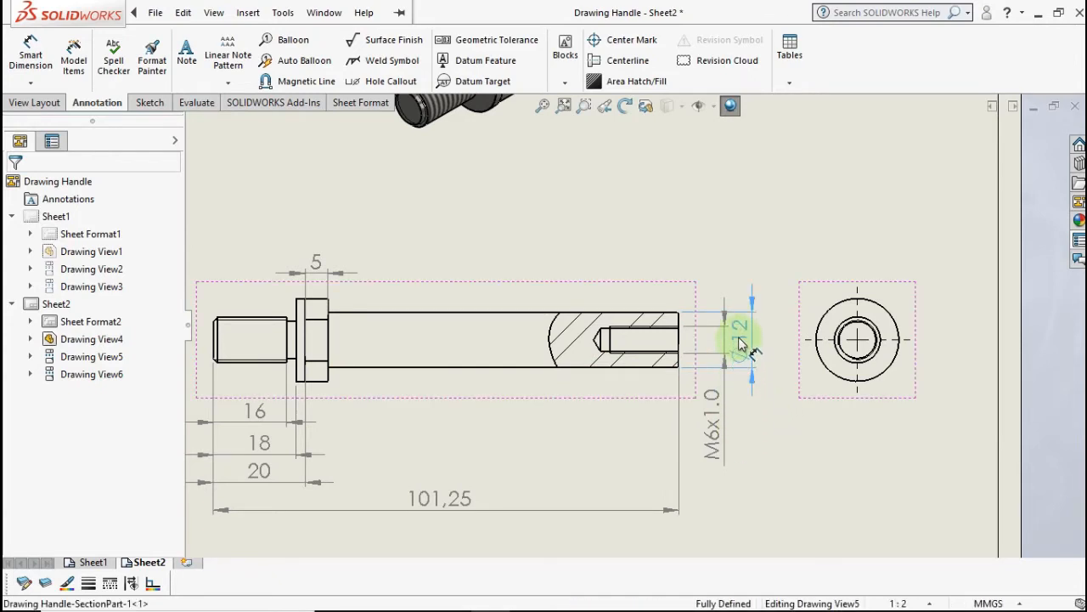
{"action": "left_click", "coordinate": [712, 424]}
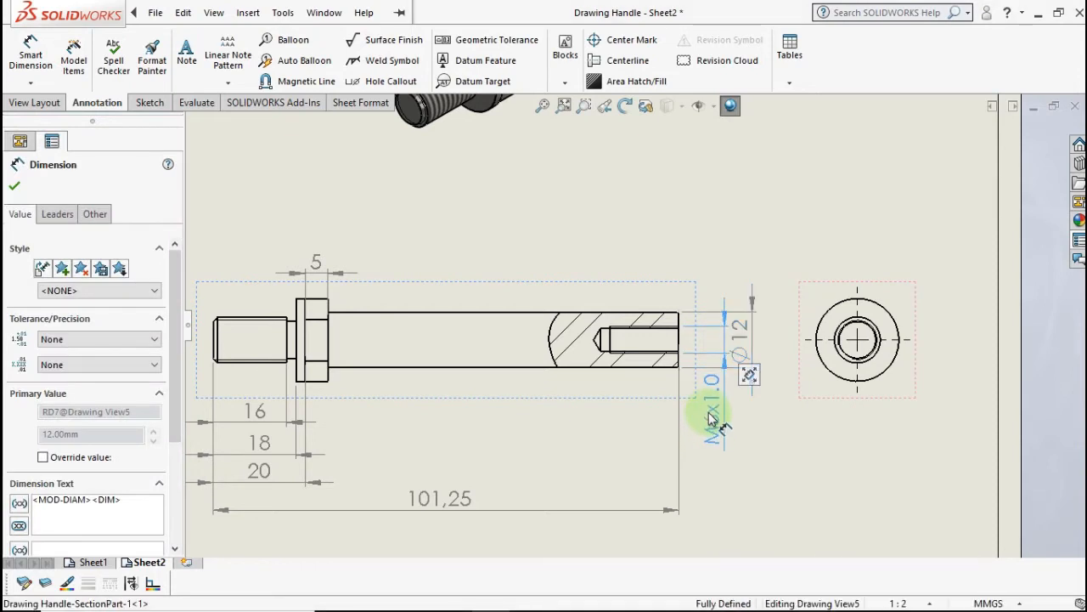
{"action": "left_click", "coordinate": [546, 364]}
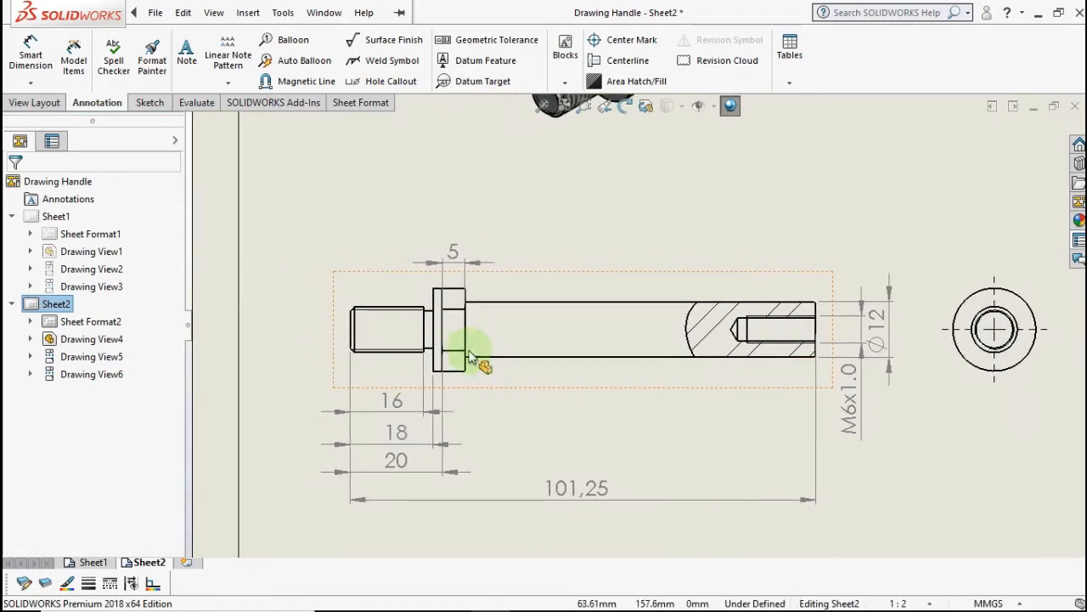
{"action": "scroll", "coordinate": [394, 312], "scroll_direction": "down", "scroll_amount": 4}
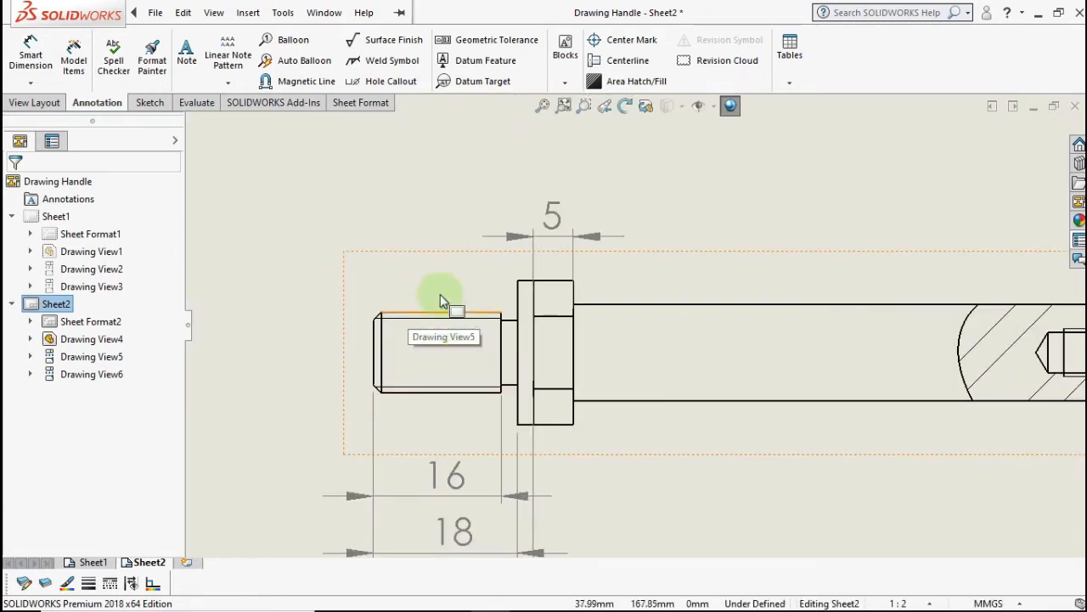
{"action": "scroll", "coordinate": [376, 308], "scroll_direction": "up", "scroll_amount": 1}
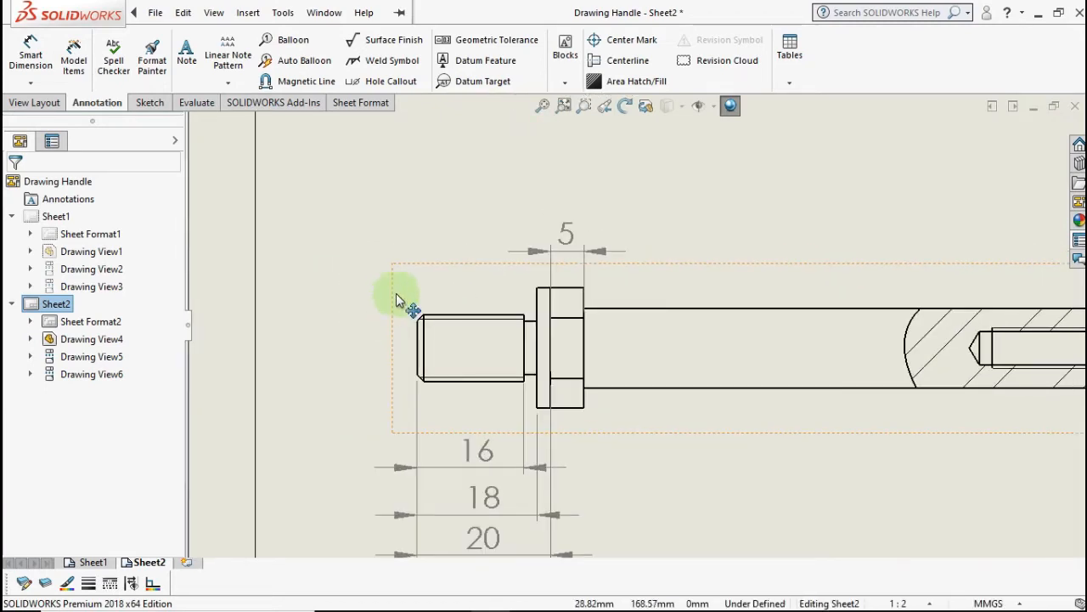
{"action": "left_click", "coordinate": [30, 62]}
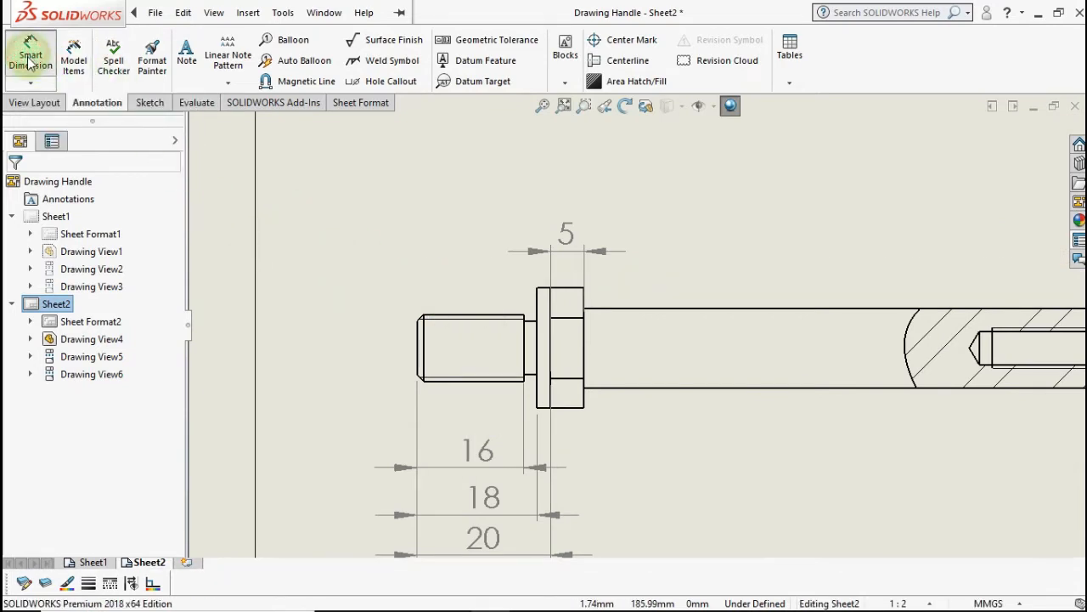
{"action": "left_click", "coordinate": [532, 332]}
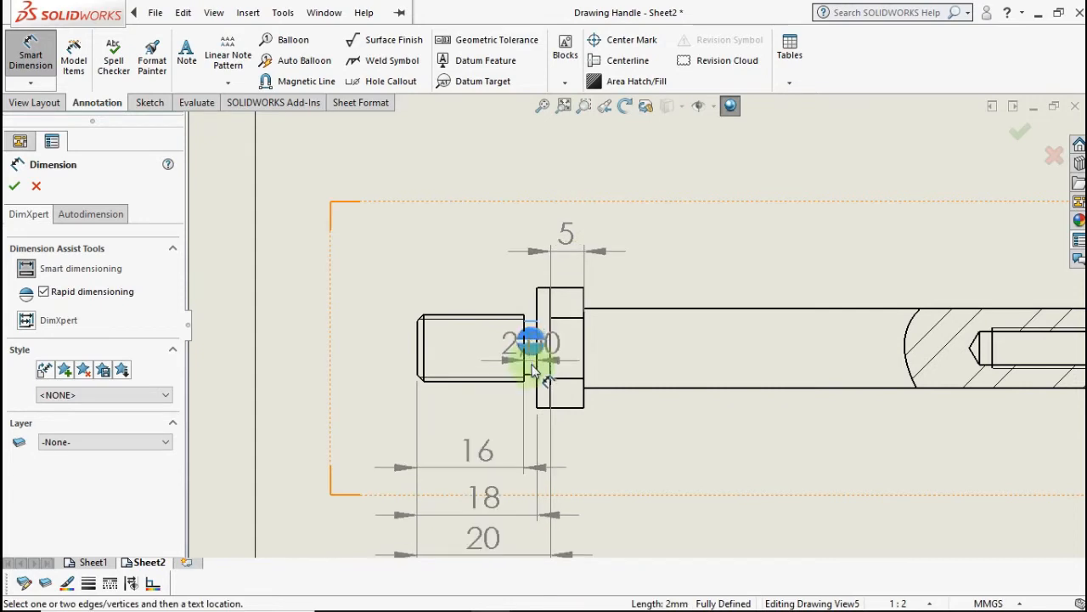
{"action": "left_click", "coordinate": [532, 376]}
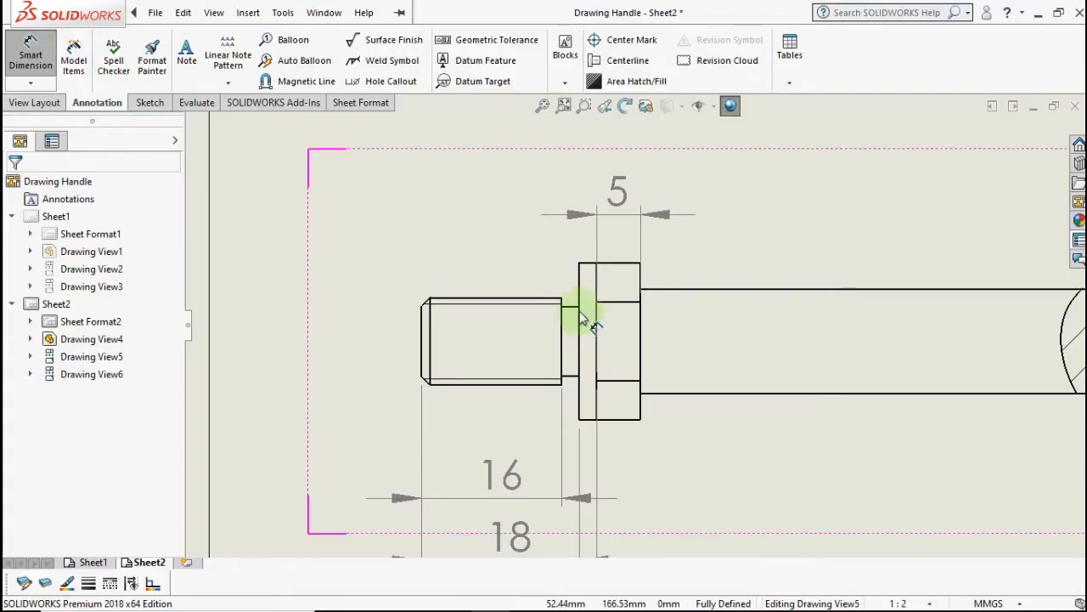
{"action": "left_click", "coordinate": [573, 309]}
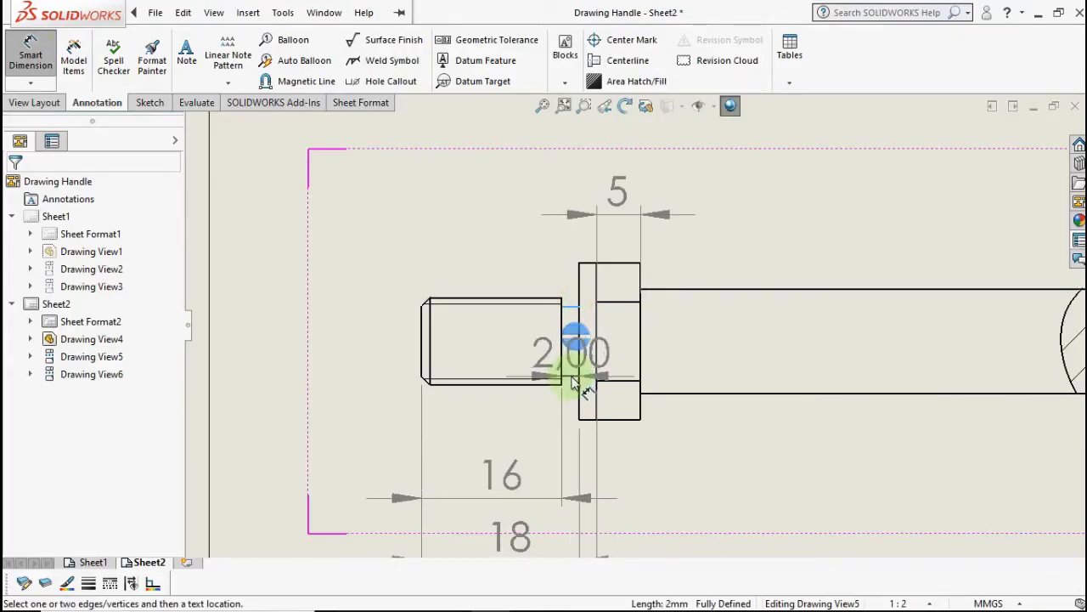
{"action": "left_click", "coordinate": [574, 382]}
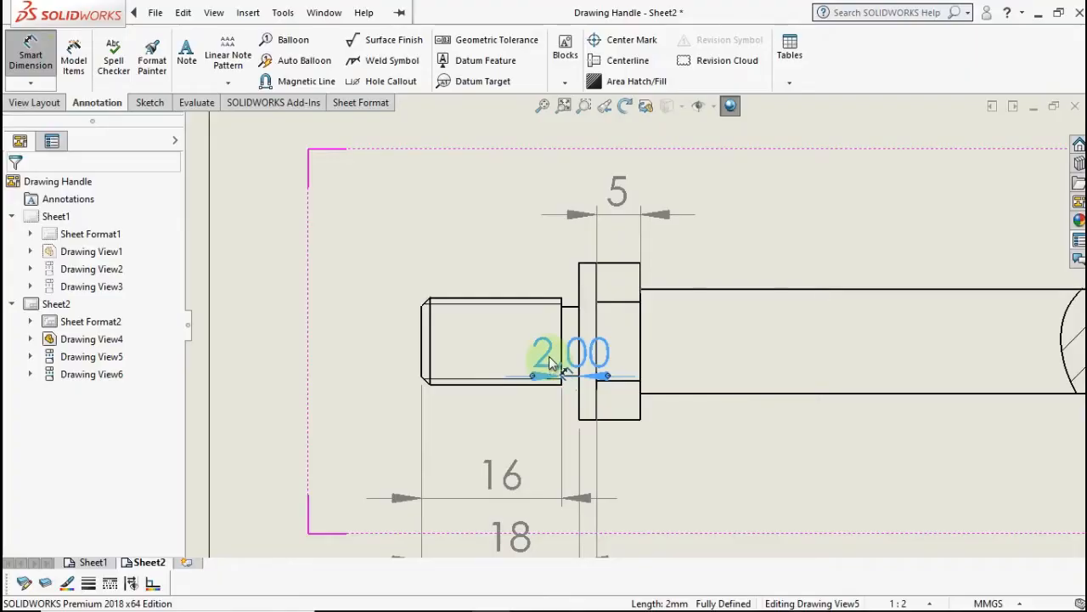
{"action": "left_click", "coordinate": [558, 354]}
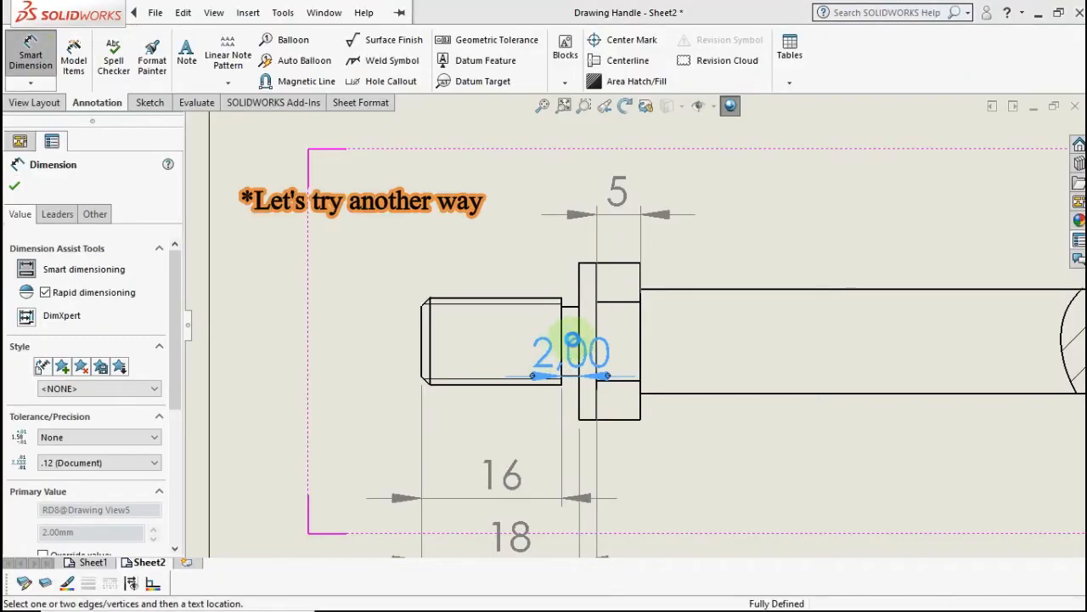
{"action": "key", "text": "ctrl+z"}
{"action": "scroll", "coordinate": [571, 349], "scroll_direction": "up", "scroll_amount": 3}
{"action": "scroll", "coordinate": [573, 350], "scroll_direction": "up", "scroll_amount": 2}
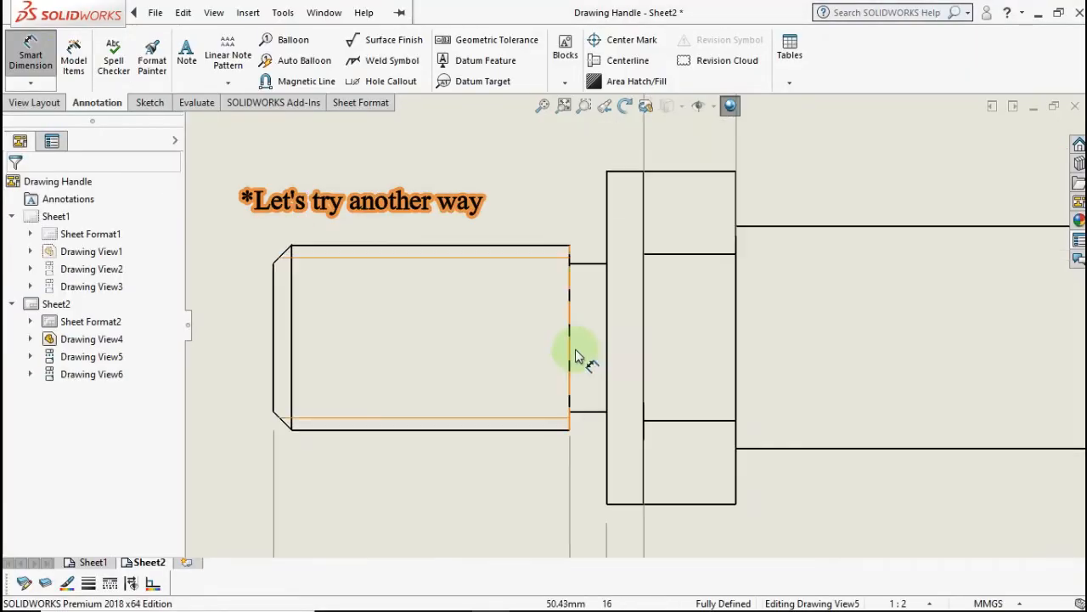
{"action": "left_click", "coordinate": [586, 416]}
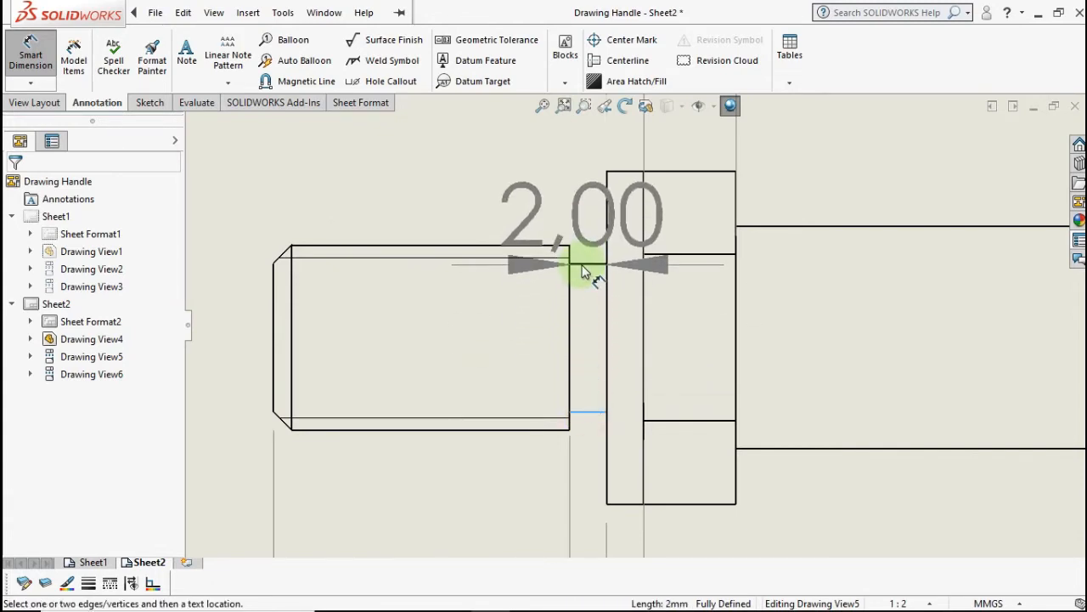
{"action": "key", "text": "Escape"}
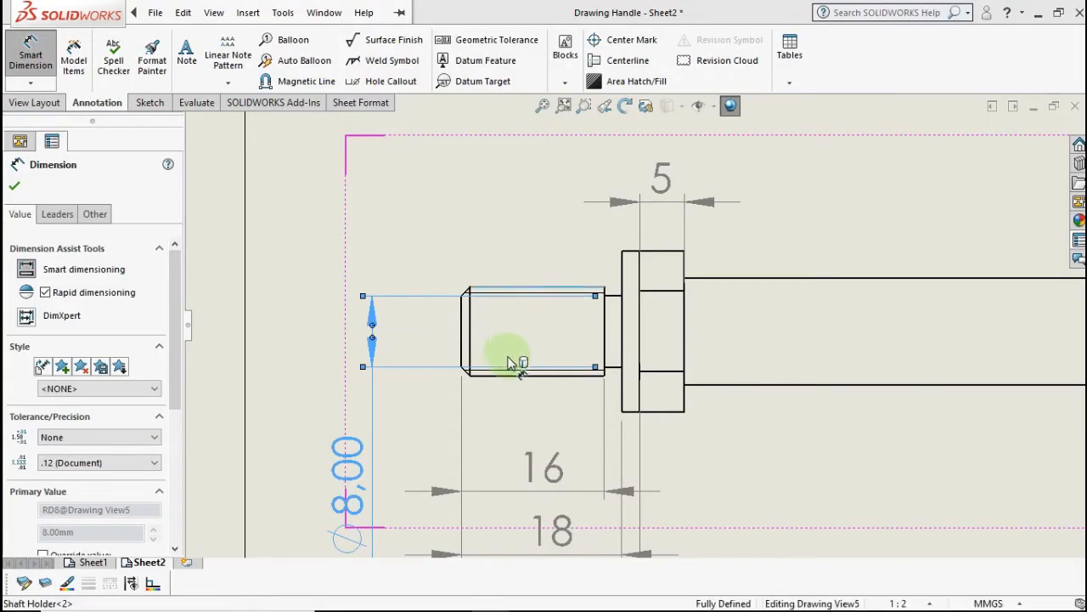
- Dimension the bottom thread edge with a 10,00 diameter
{"action": "left_click", "coordinate": [509, 376]}
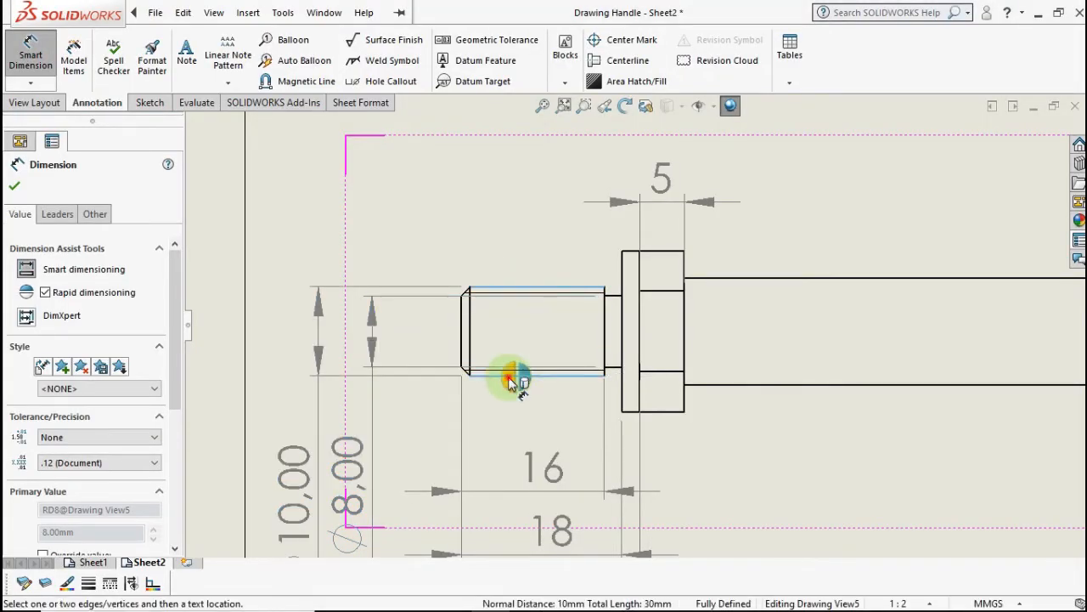
{"action": "left_click", "coordinate": [376, 432]}
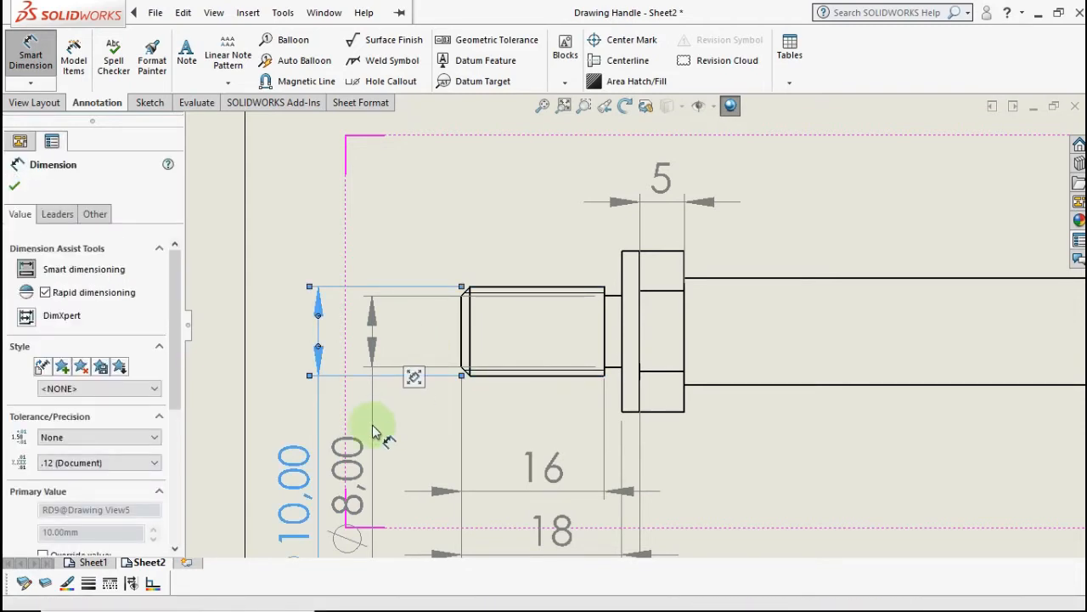
{"action": "scroll", "coordinate": [351, 463], "scroll_direction": "up", "scroll_amount": 1}
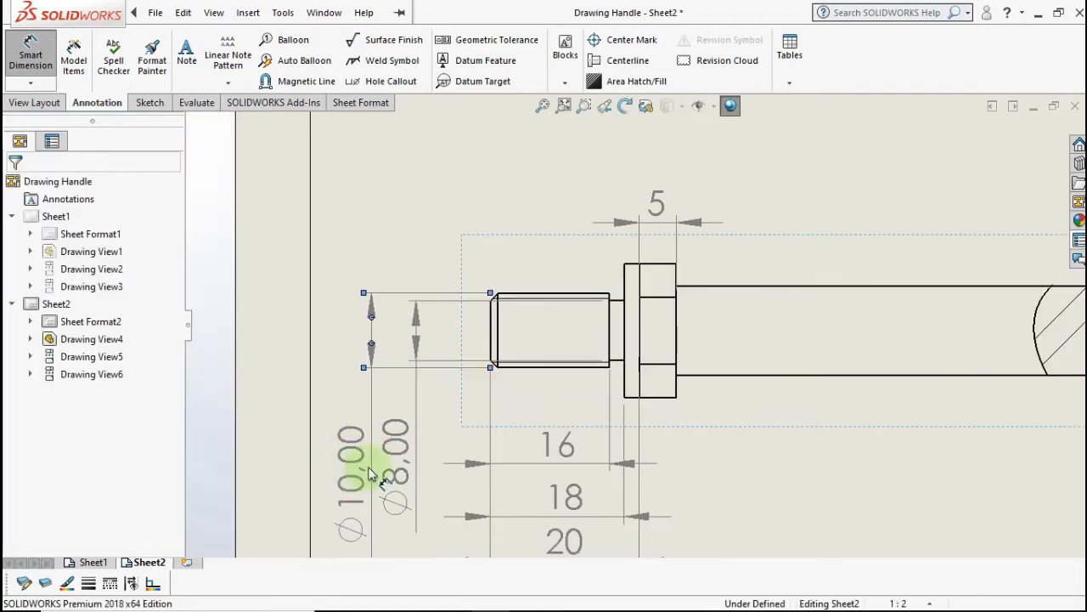
- Show the Ø8 dimension without decimal places, then select the Ø10,00 dimension
{"action": "left_click", "coordinate": [395, 466]}
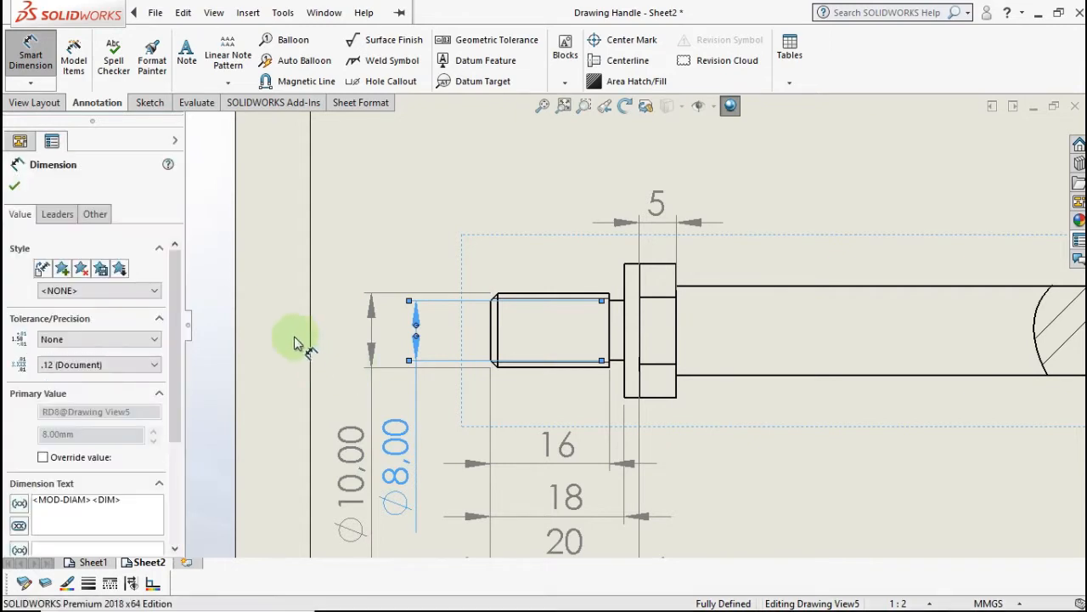
{"action": "left_click", "coordinate": [139, 364]}
{"action": "left_click", "coordinate": [123, 380]}
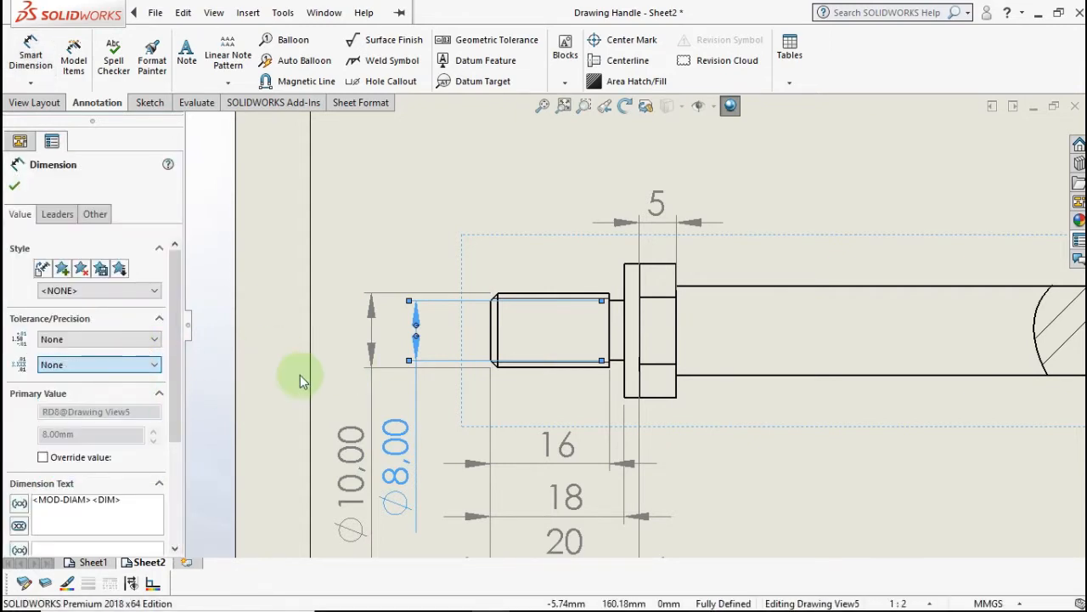
{"action": "left_click", "coordinate": [284, 398]}
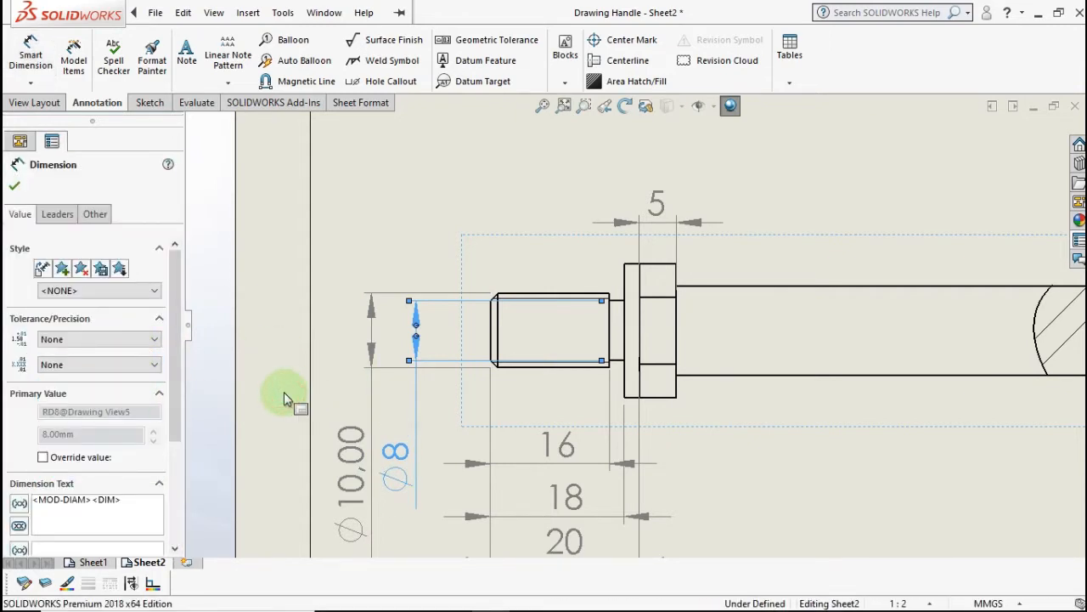
{"action": "left_click", "coordinate": [347, 446]}
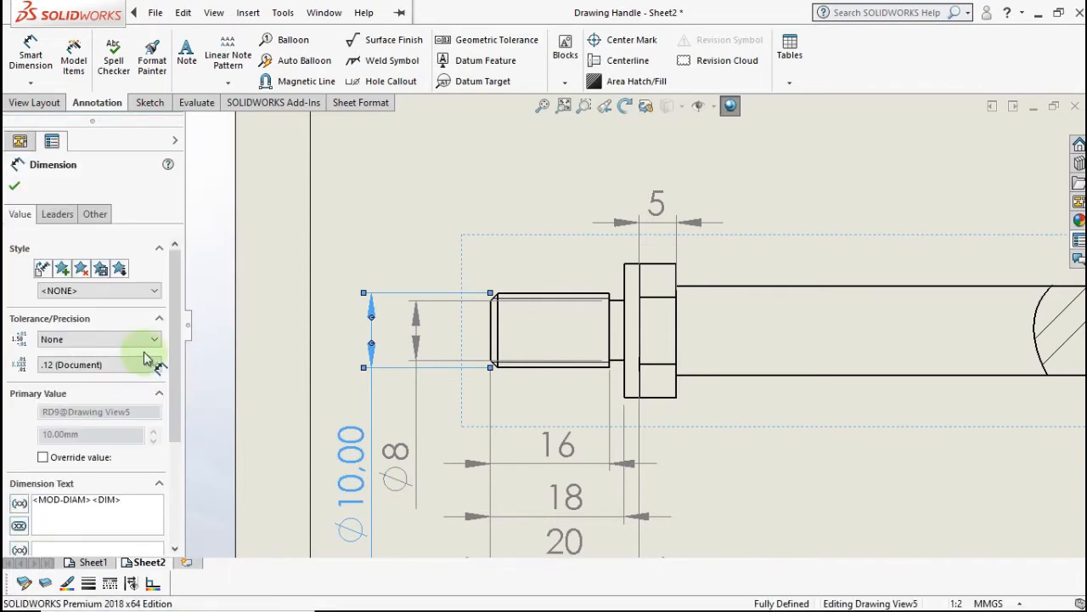
{"action": "left_click_drag", "start_coordinate": [175, 352], "coordinate": [170, 407]}
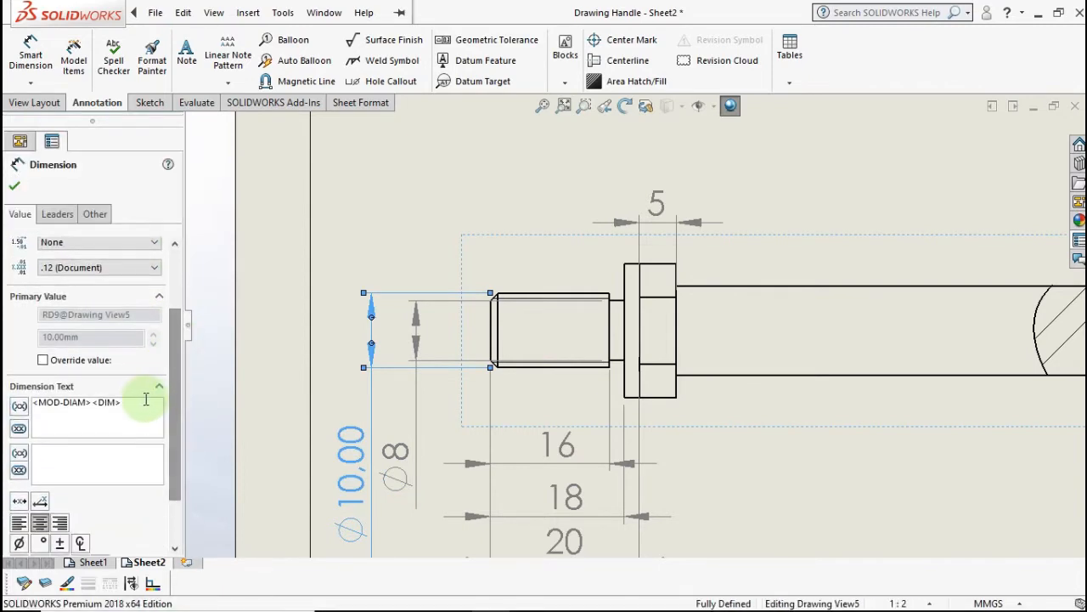
- Override the Ø10 dimension text to read M10x1.25
{"action": "left_click", "coordinate": [45, 360]}
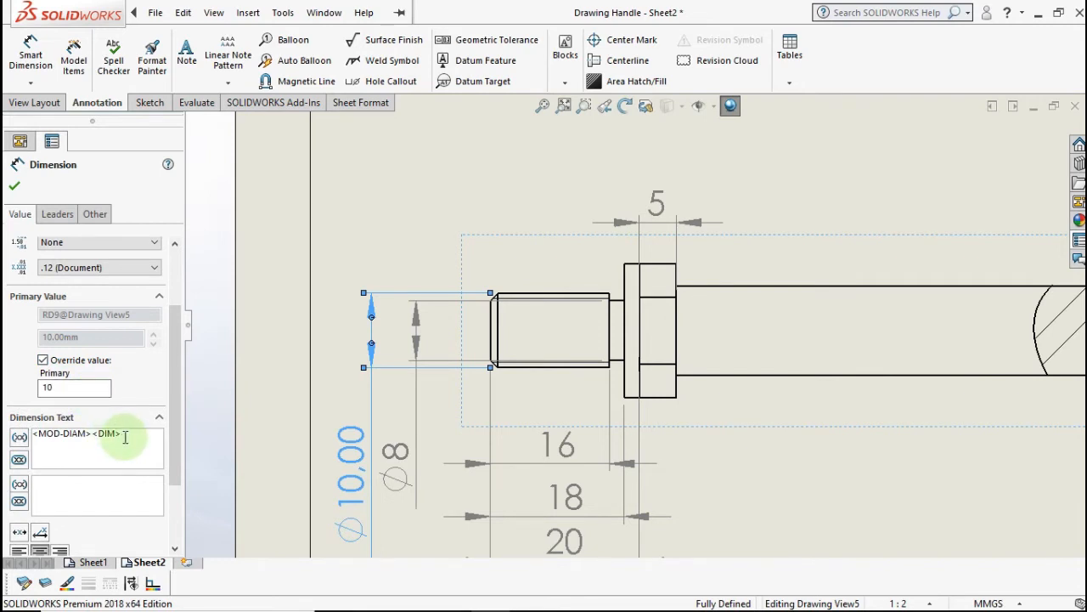
{"action": "left_click_drag", "start_coordinate": [125, 437], "coordinate": [7, 422]}
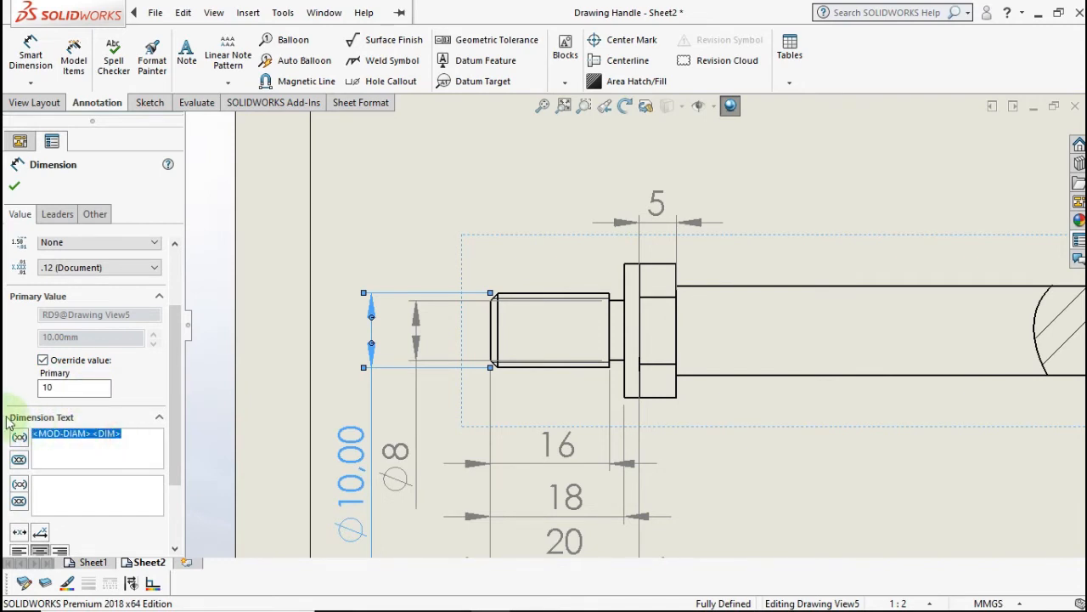
{"action": "type", "text": "M"}
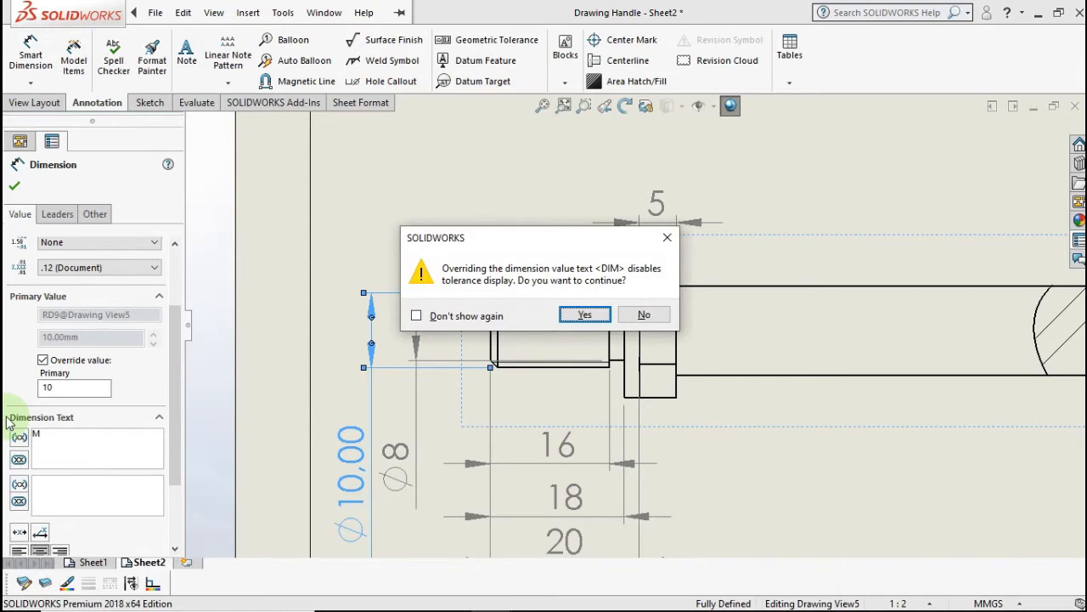
{"action": "left_click", "coordinate": [585, 317]}
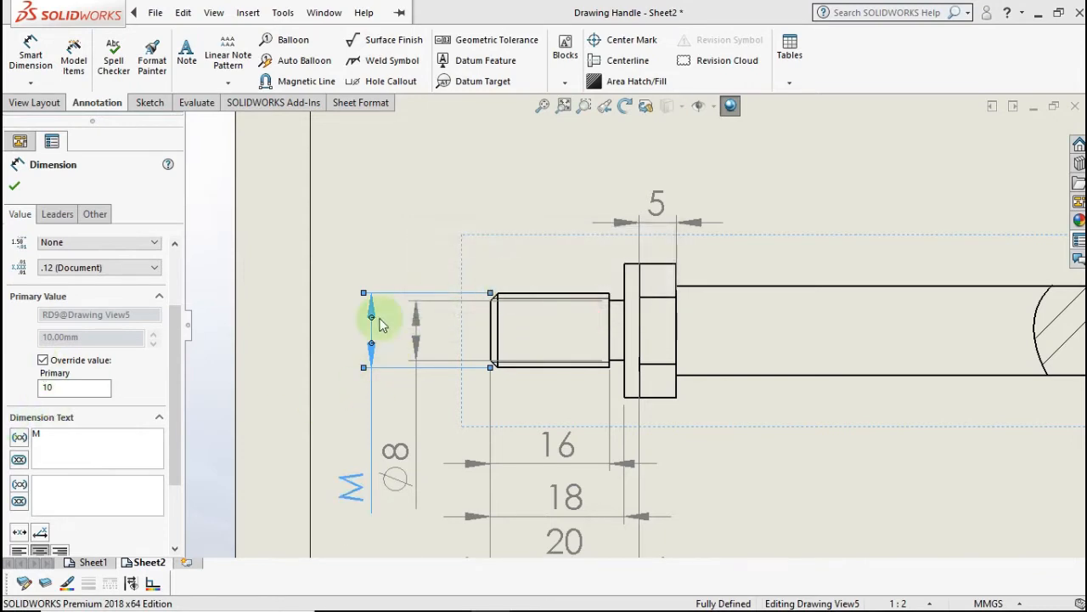
{"action": "left_click", "coordinate": [127, 445]}
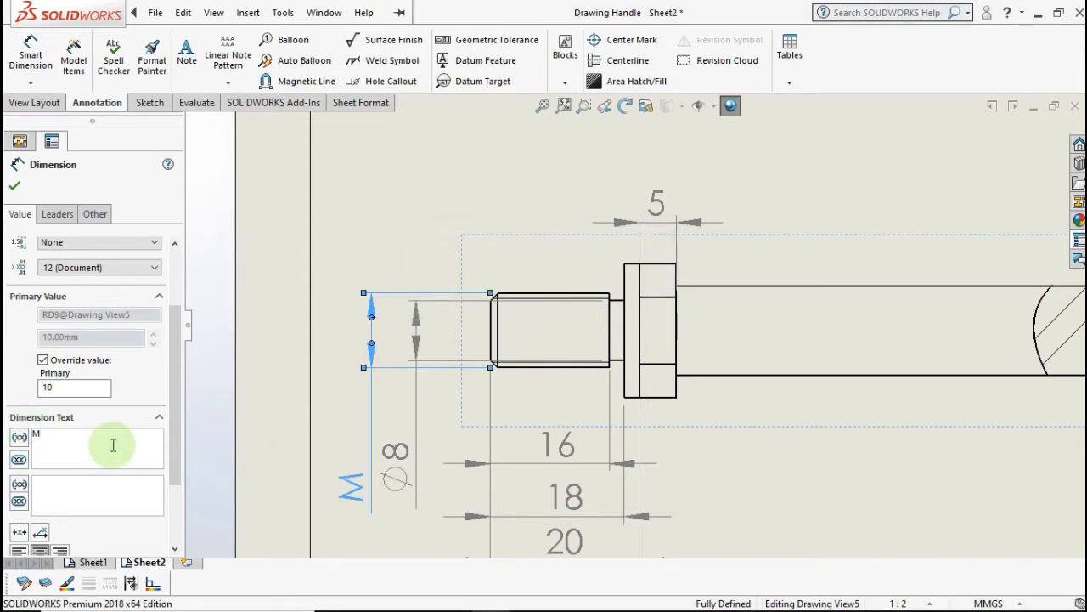
{"action": "type", "text": "10x"}
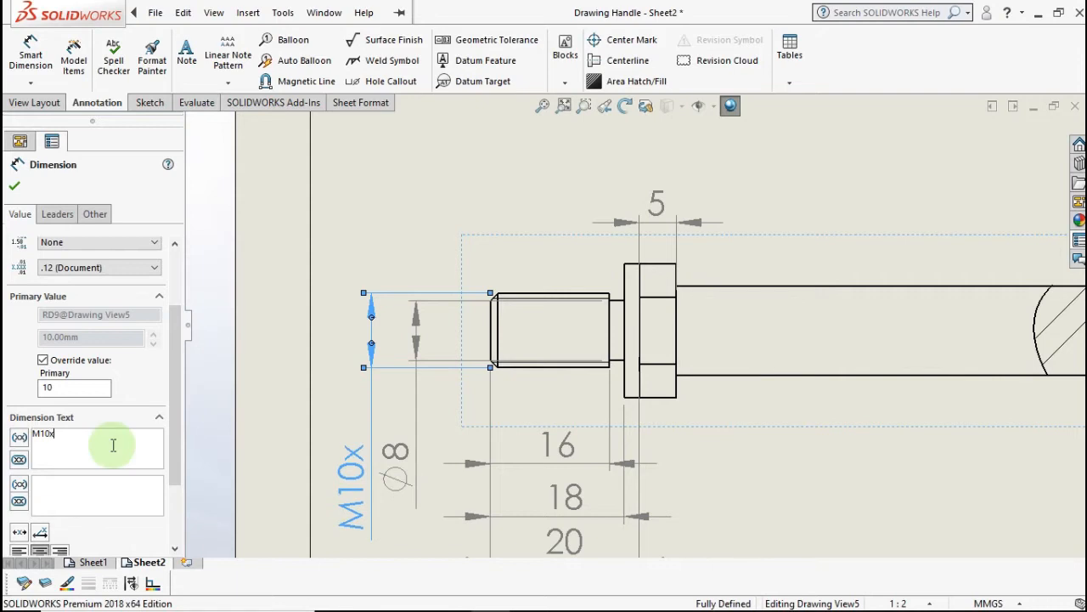
{"action": "type", "text": "1"}
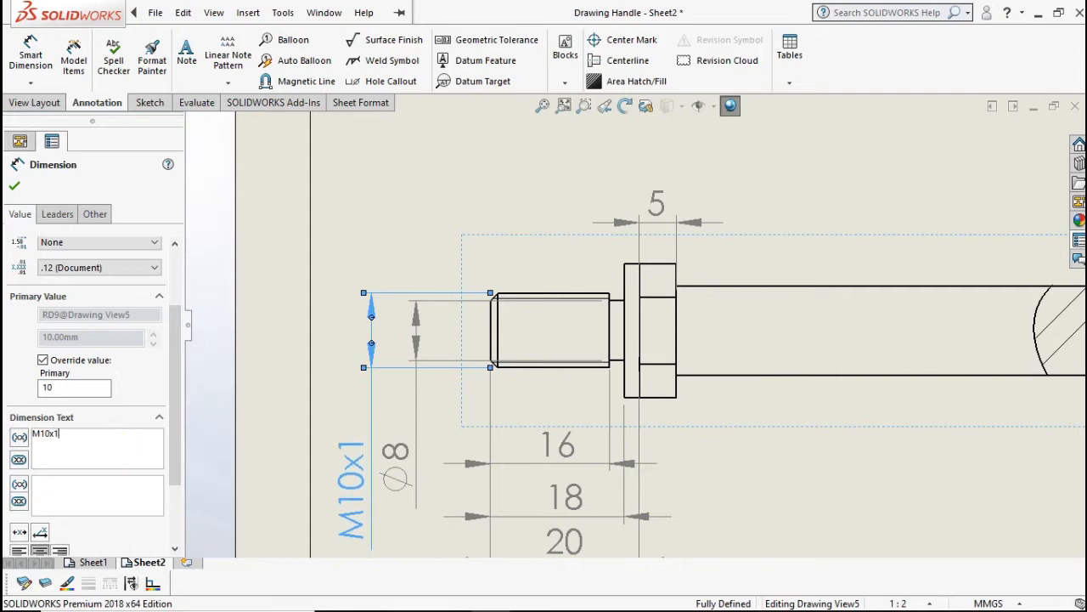
{"action": "type", "text": "..24"}
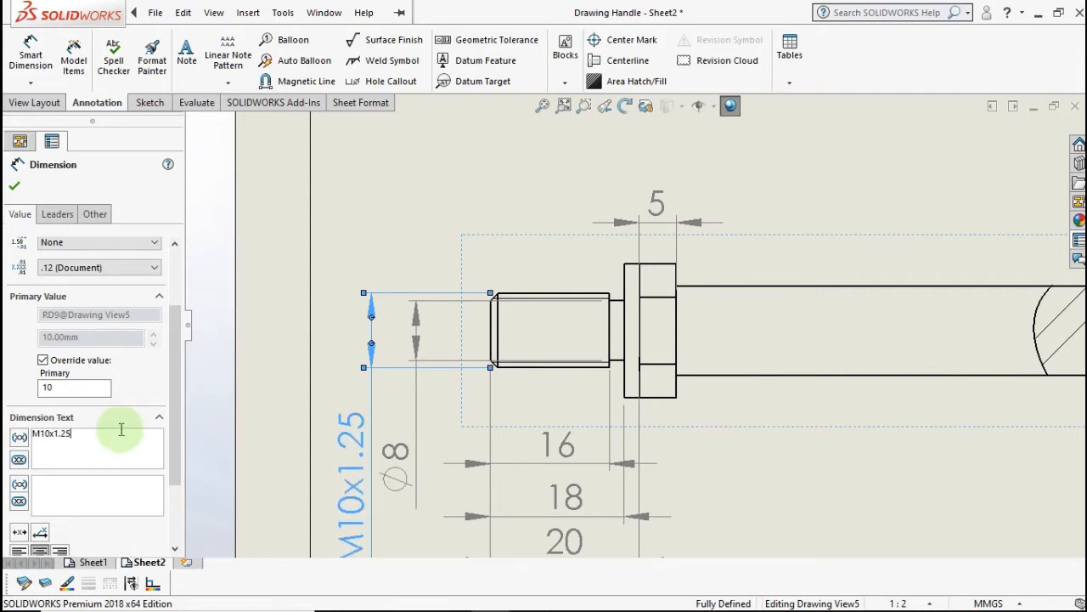
{"action": "left_click", "coordinate": [425, 255]}
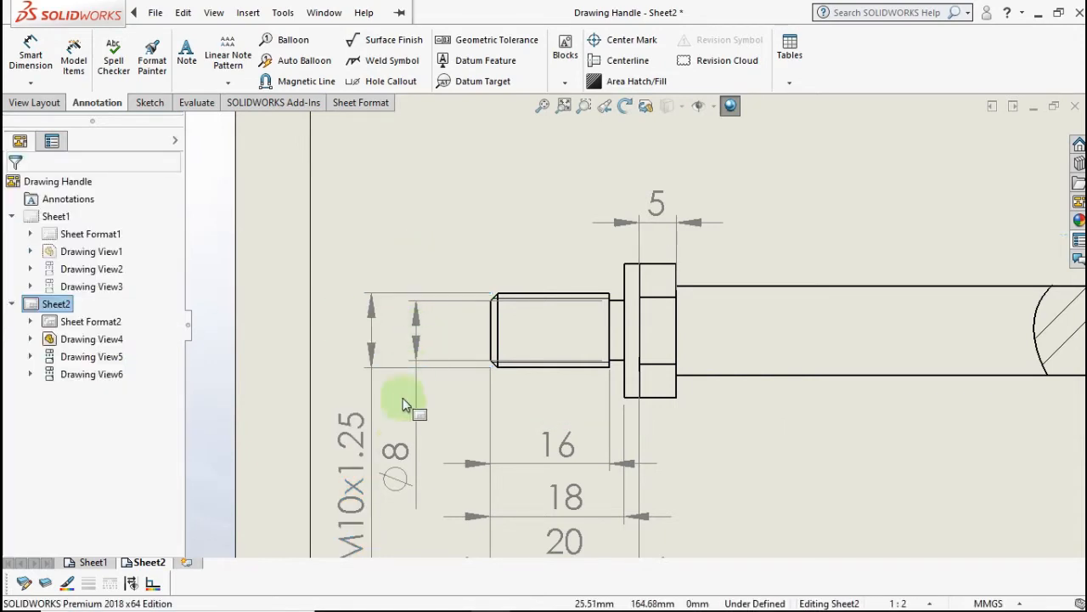
- Reposition the Ø8 and M10x1.25 dimensions neatly beside the thread
{"action": "mouse_move", "coordinate": [396, 457]}
{"action": "left_mouse_down"}
{"action": "mouse_move", "coordinate": [412, 450]}
{"action": "mouse_move", "coordinate": [406, 351]}
{"action": "left_mouse_up"}
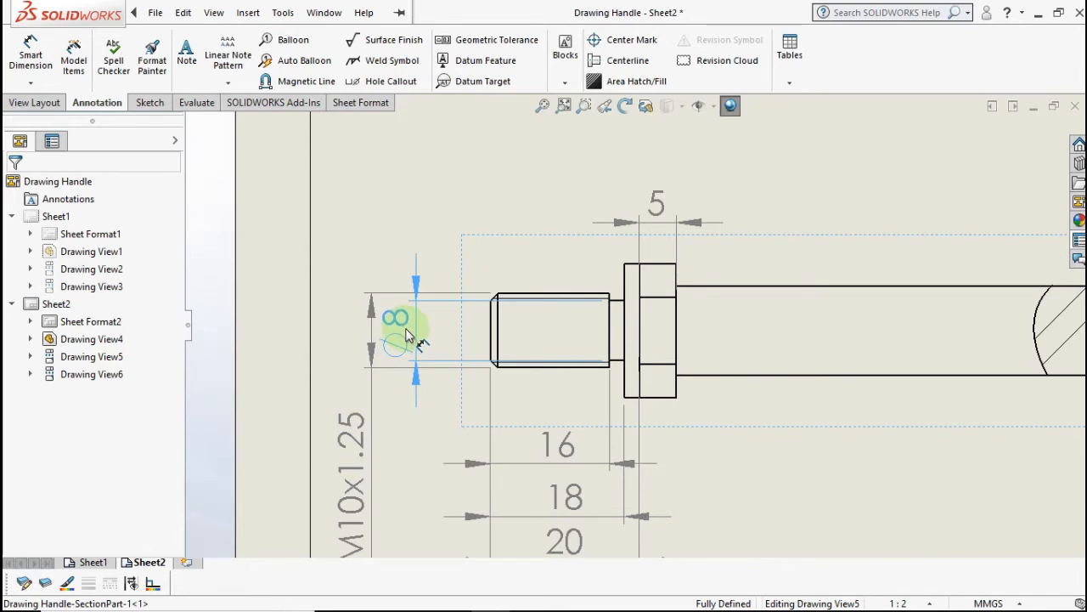
{"action": "left_click_drag", "start_coordinate": [356, 459], "coordinate": [354, 425]}
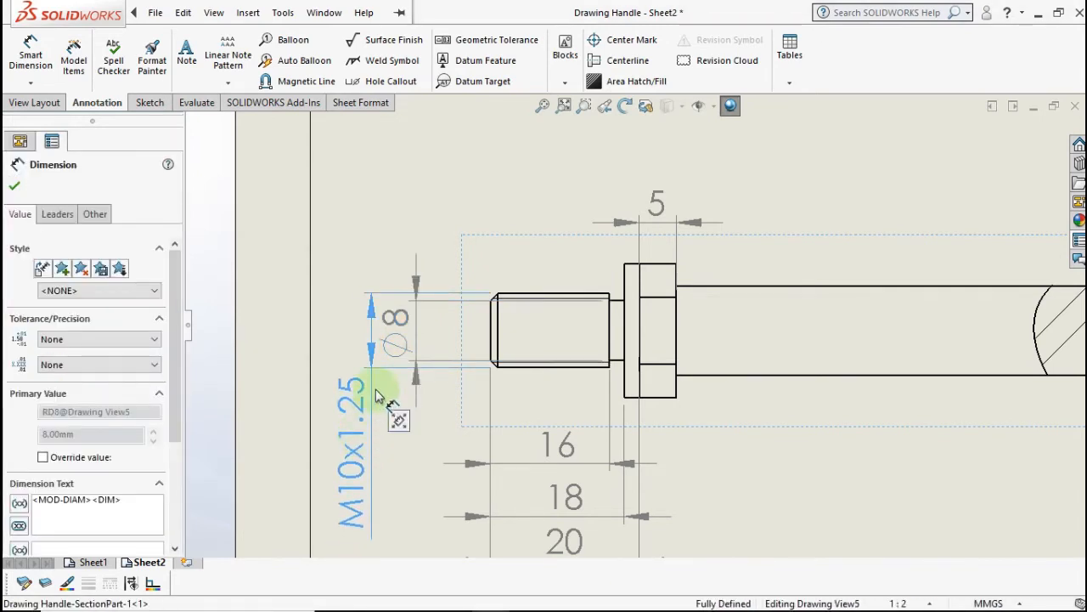
{"action": "left_click_drag", "start_coordinate": [413, 360], "coordinate": [454, 344]}
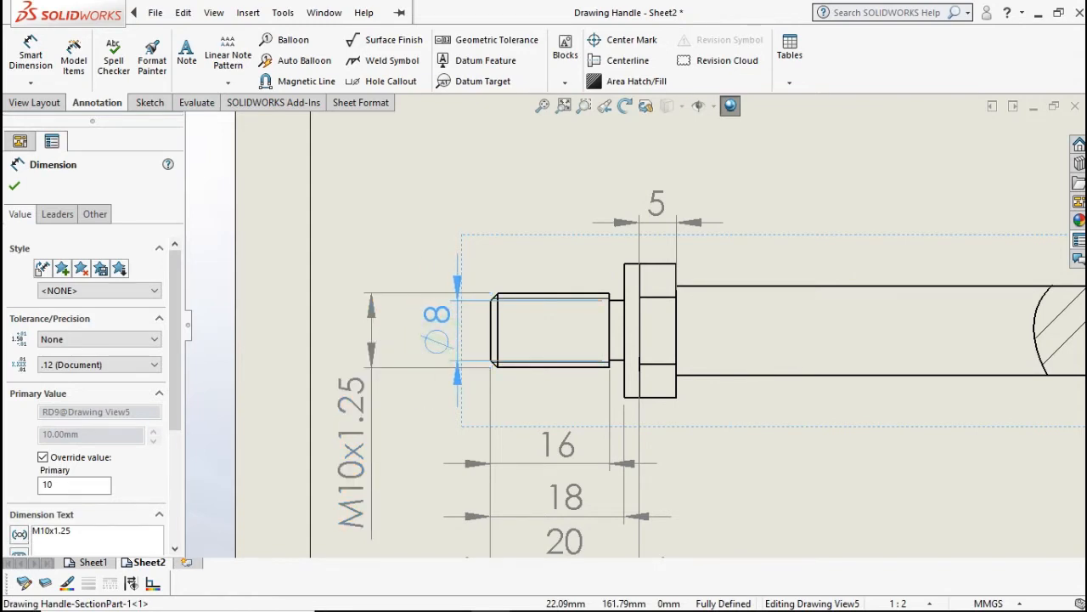
{"action": "mouse_move", "coordinate": [357, 383]}
{"action": "left_mouse_down"}
{"action": "mouse_move", "coordinate": [354, 396]}
{"action": "mouse_move", "coordinate": [384, 411]}
{"action": "left_mouse_up"}
{"action": "scroll", "coordinate": [600, 403], "scroll_direction": "up", "scroll_amount": 4}
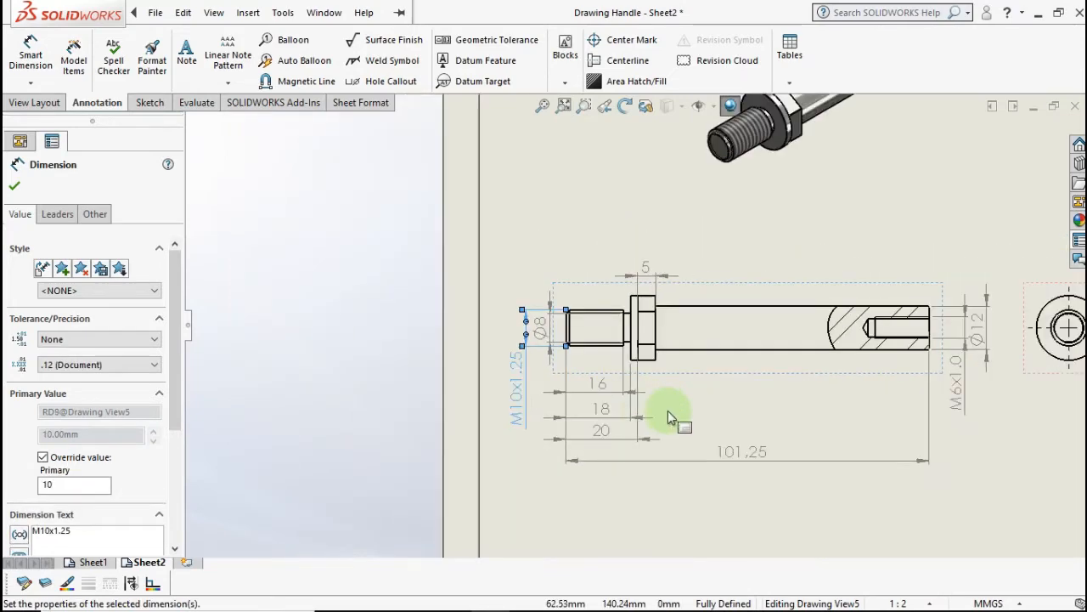
{"action": "middle_click_drag", "start_coordinate": [667, 411], "coordinate": [544, 385]}
{"action": "left_click", "coordinate": [626, 502]}
{"action": "scroll", "coordinate": [633, 476], "scroll_direction": "up", "scroll_amount": 1}
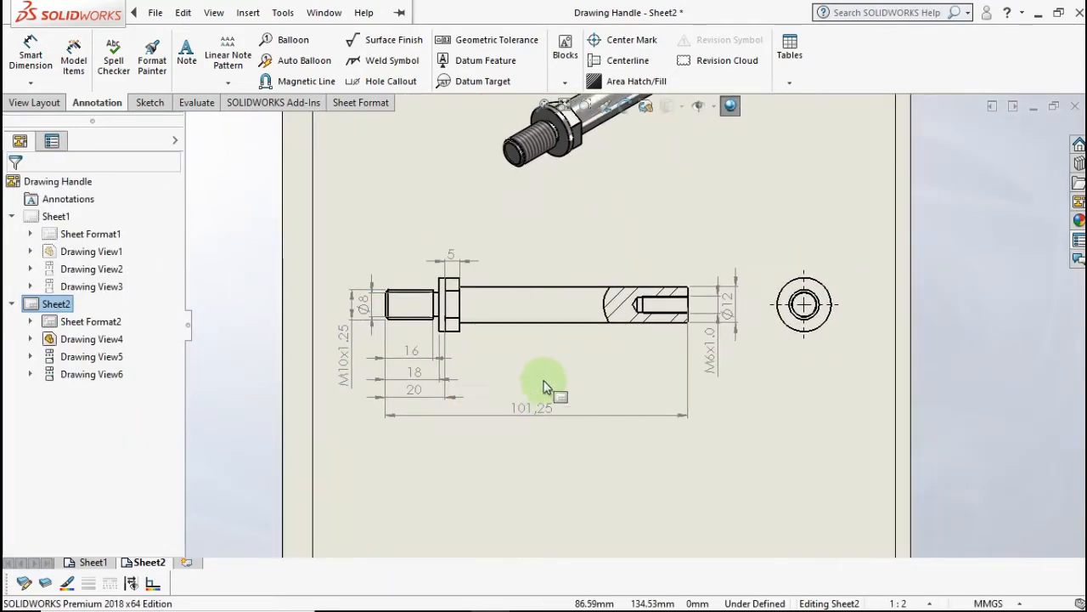
- Give the Ø12 diameter a g6 shaft fit tolerance shown to three decimals
{"action": "left_click", "coordinate": [729, 311]}
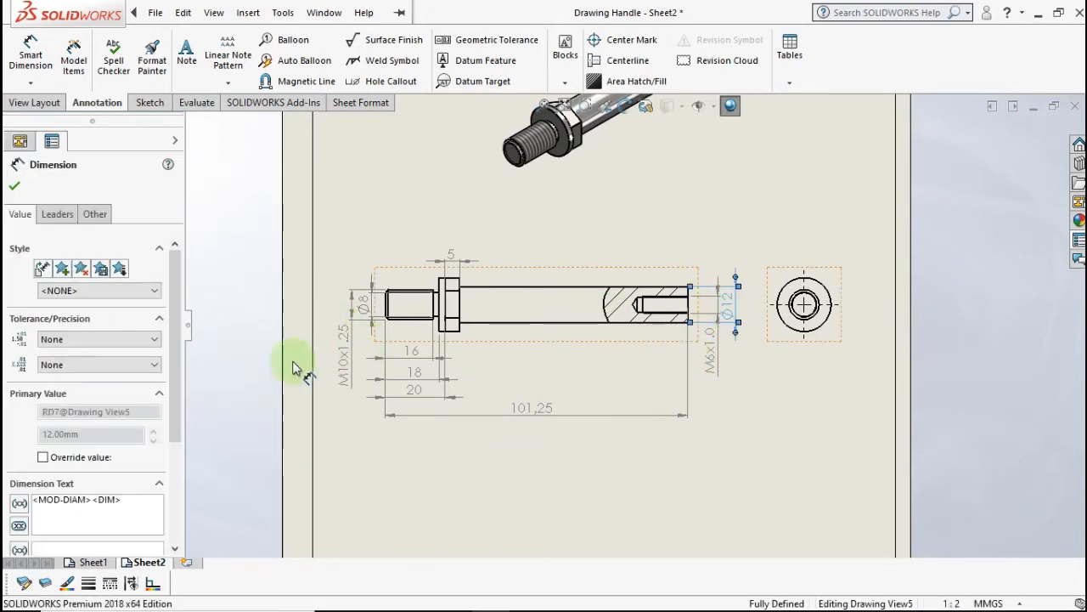
{"action": "mouse_move", "coordinate": [178, 350]}
{"action": "left_mouse_down"}
{"action": "mouse_move", "coordinate": [168, 382]}
{"action": "mouse_move", "coordinate": [168, 364]}
{"action": "left_mouse_up"}
{"action": "left_click", "coordinate": [116, 321]}
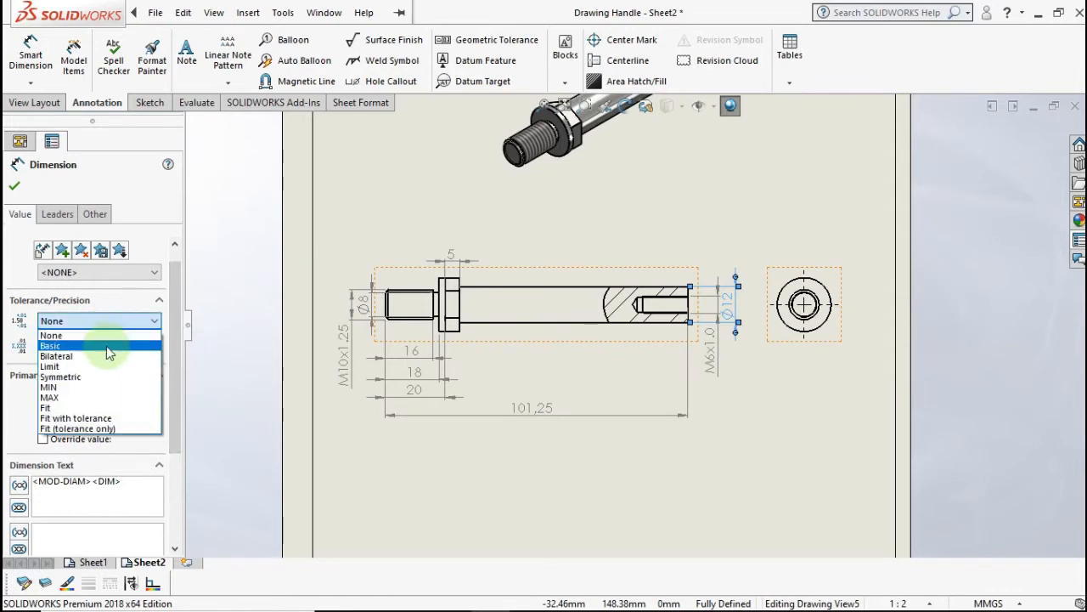
{"action": "left_click", "coordinate": [96, 419]}
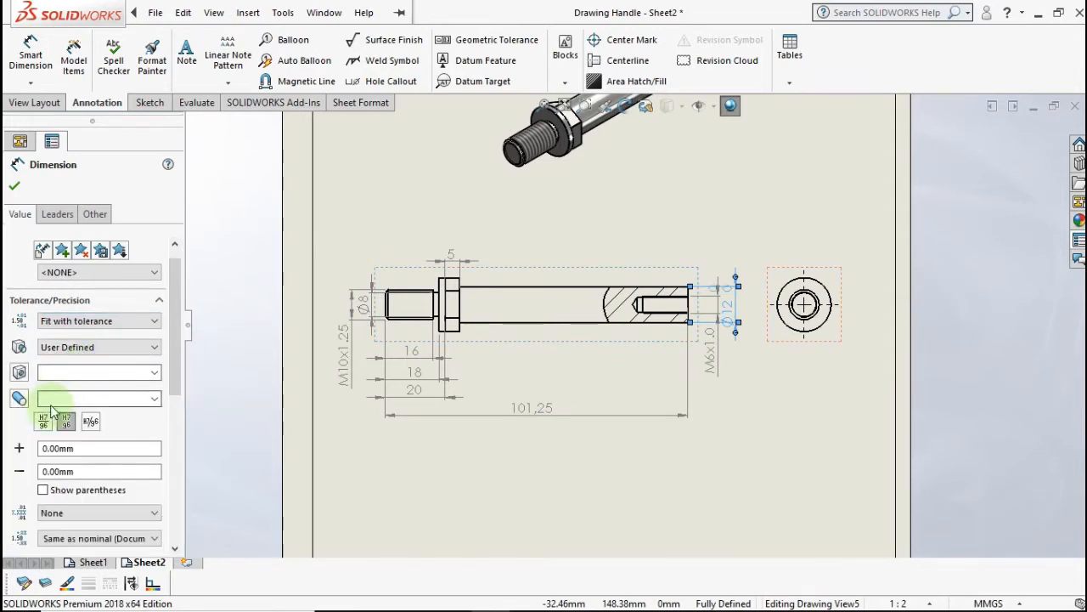
{"action": "left_click", "coordinate": [155, 399]}
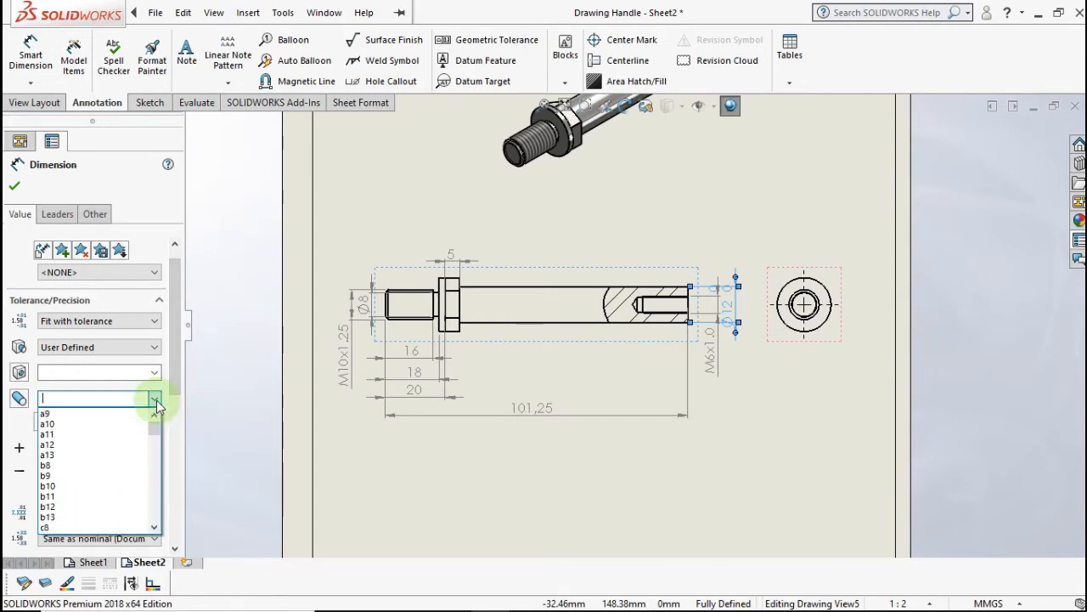
{"action": "scroll", "coordinate": [117, 470], "scroll_direction": "down", "scroll_amount": 5}
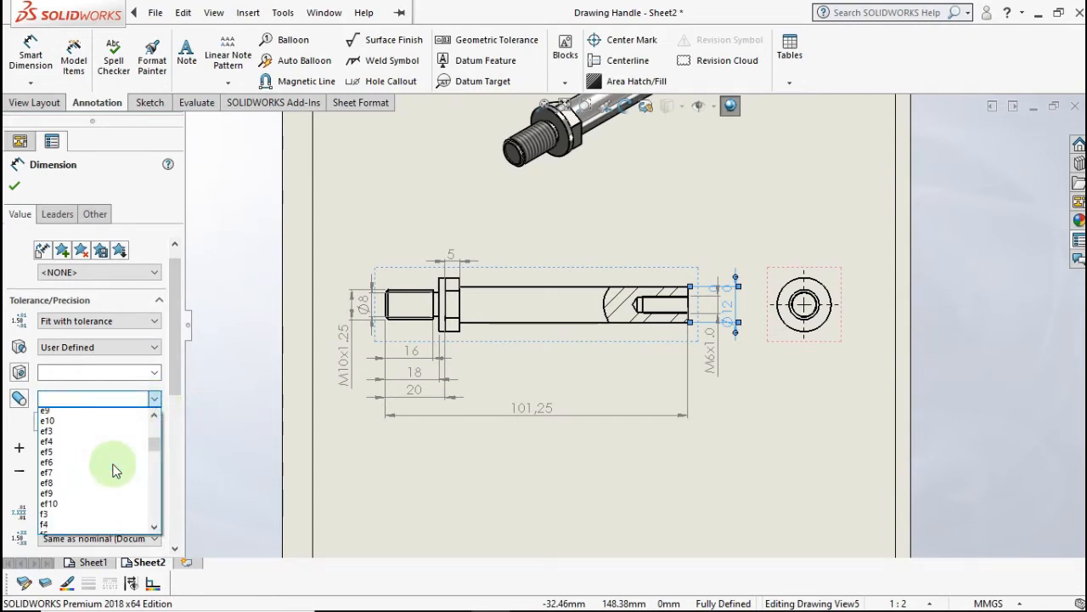
{"action": "scroll", "coordinate": [116, 469], "scroll_direction": "up", "scroll_amount": 6}
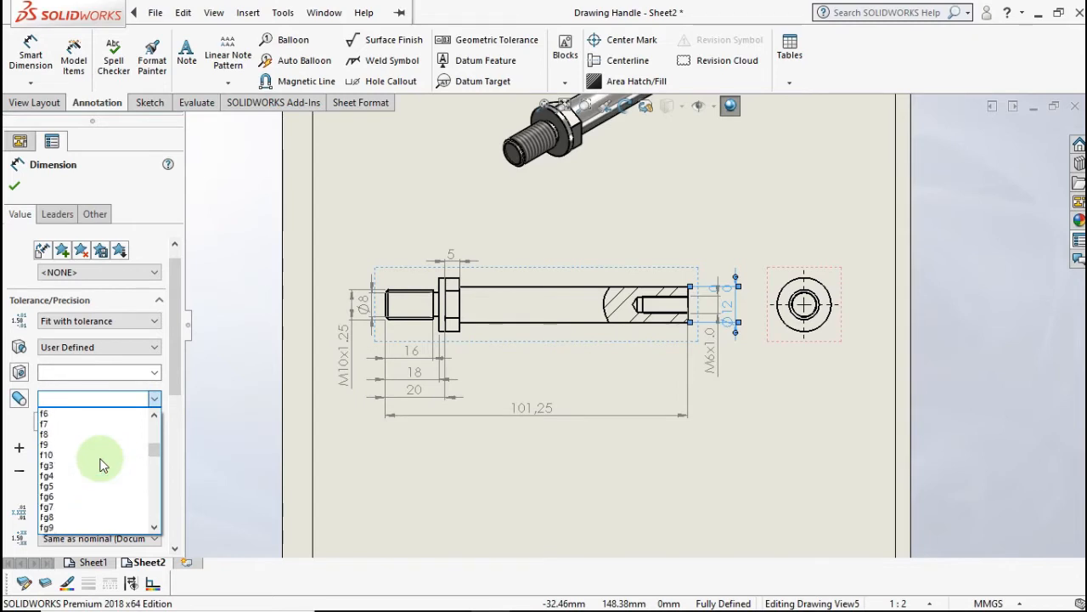
{"action": "scroll", "coordinate": [82, 468], "scroll_direction": "down", "scroll_amount": 2}
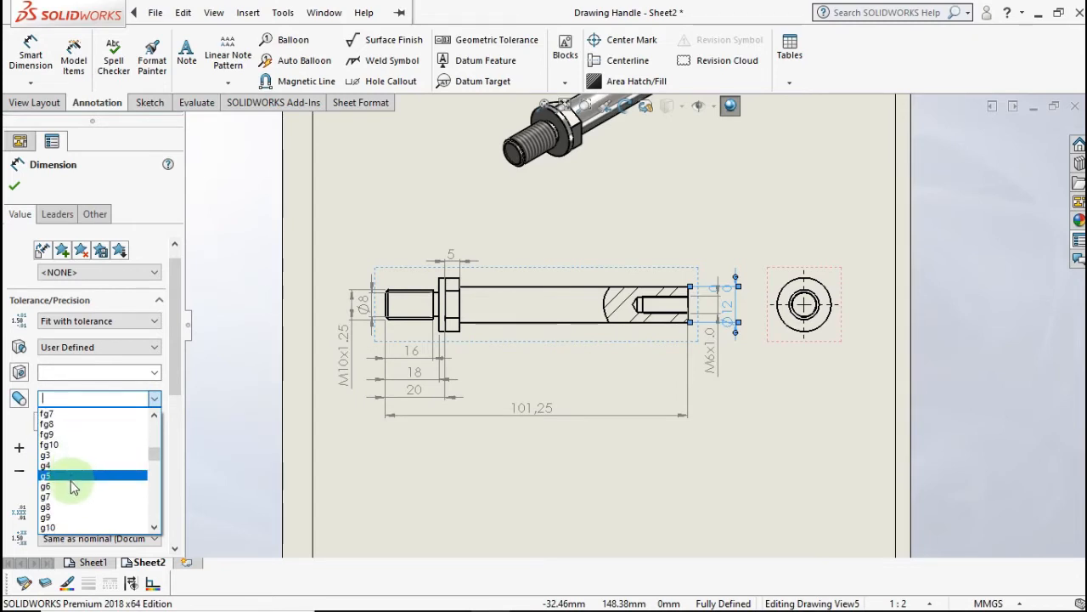
{"action": "left_click", "coordinate": [74, 477]}
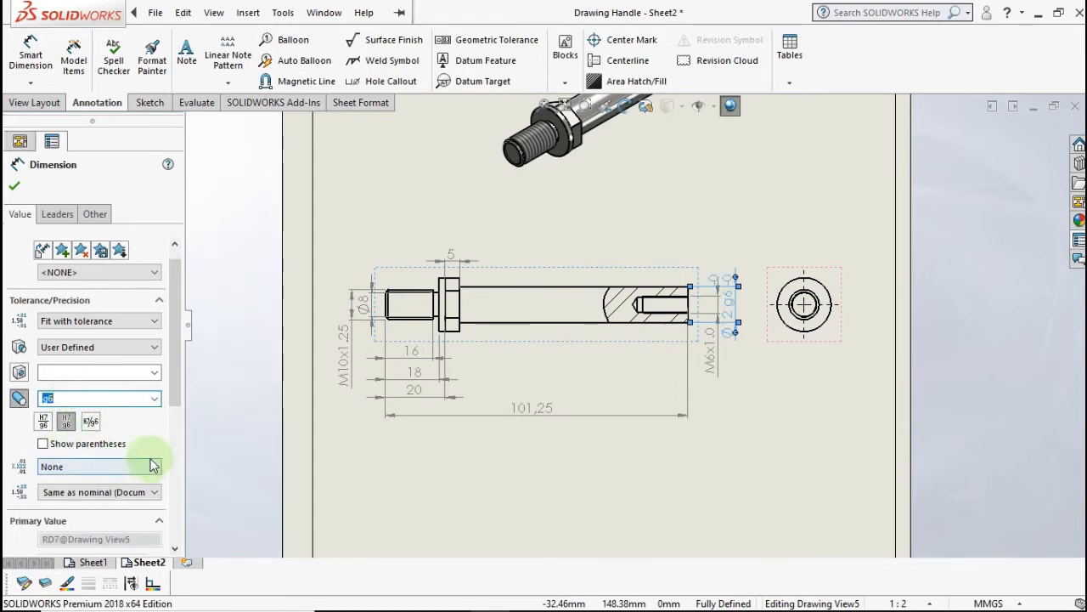
{"action": "left_click", "coordinate": [104, 500]}
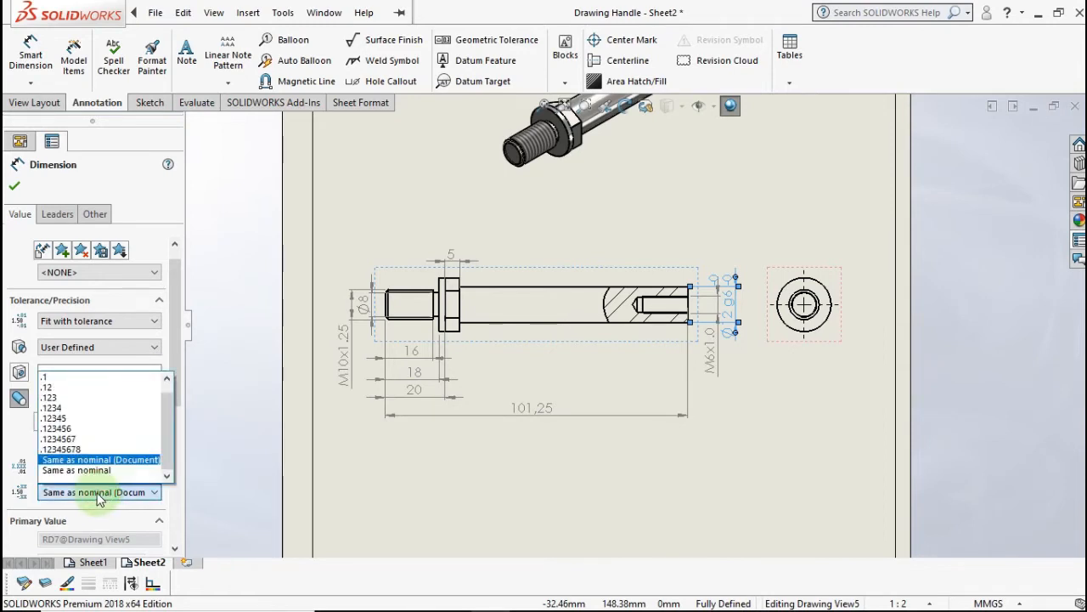
{"action": "left_click", "coordinate": [79, 401]}
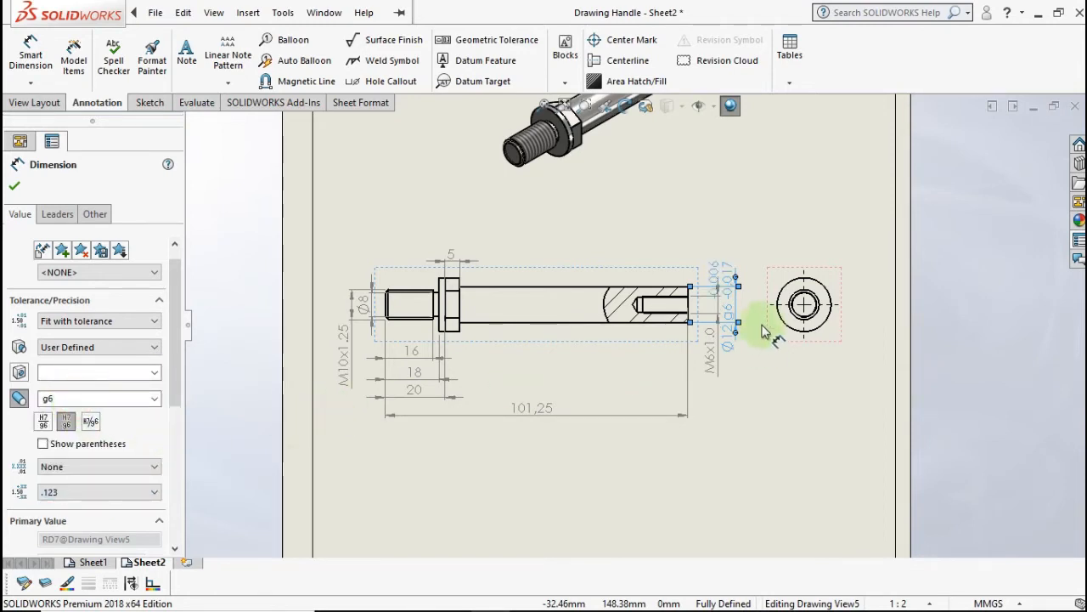
{"action": "scroll", "coordinate": [762, 292], "scroll_direction": "down", "scroll_amount": 2}
{"action": "scroll", "coordinate": [749, 296], "scroll_direction": "down", "scroll_amount": 2}
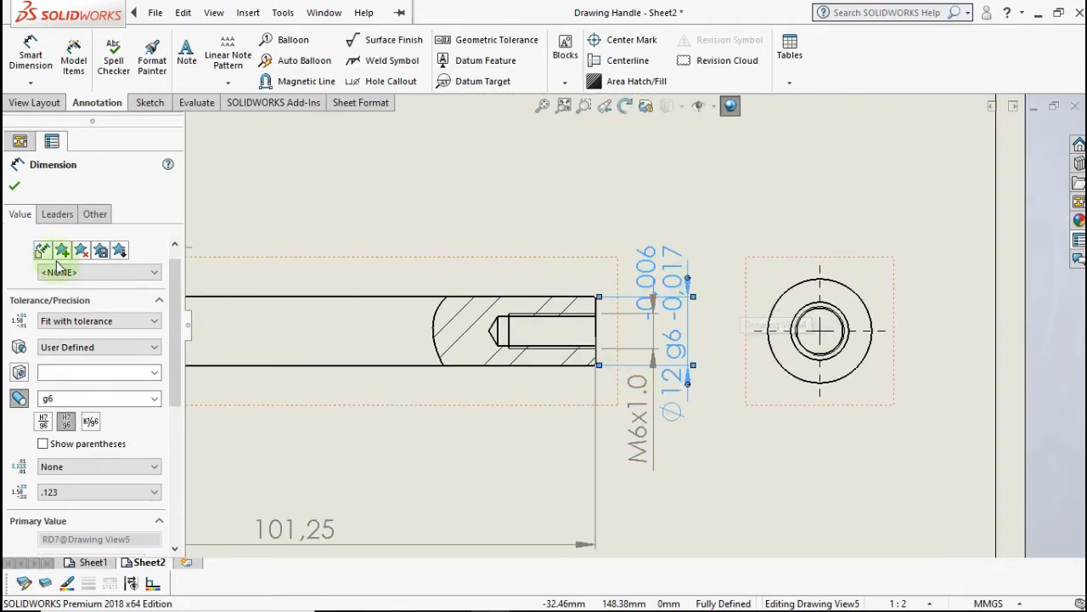
{"action": "left_click", "coordinate": [13, 185]}
- Shift the circular end view right and move the Ø12 g6 dimension below M6x1.0
{"action": "scroll", "coordinate": [789, 407], "scroll_direction": "up", "scroll_amount": 2}
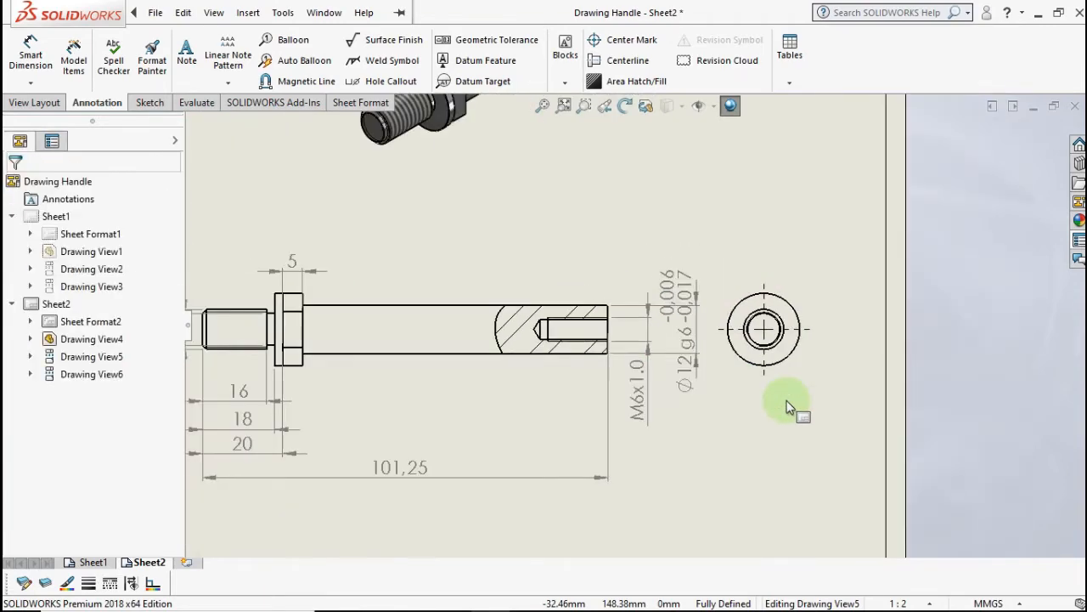
{"action": "left_click_drag", "start_coordinate": [798, 389], "coordinate": [837, 383]}
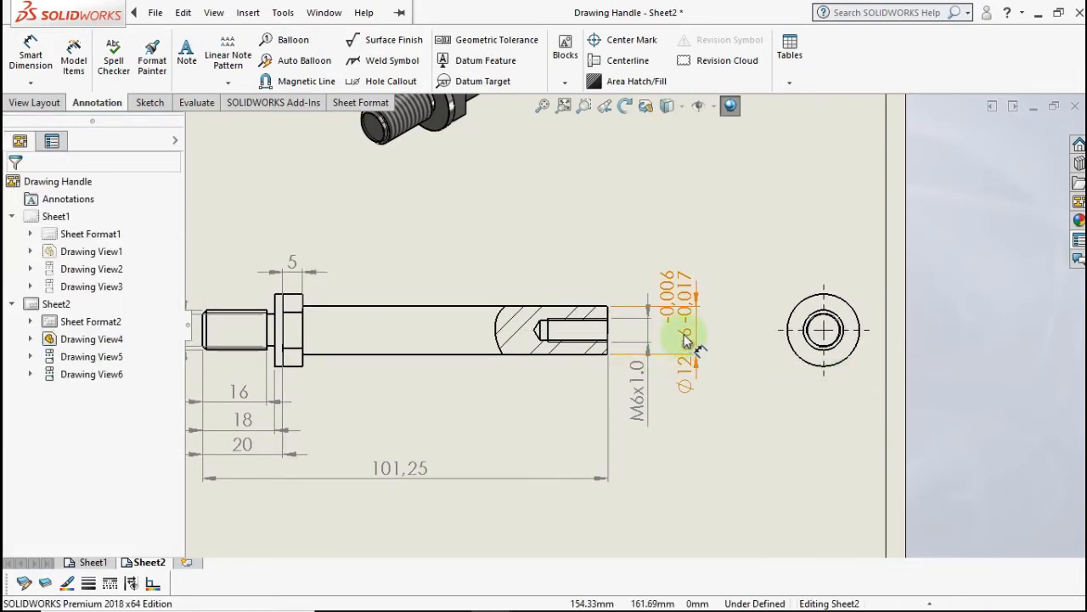
{"action": "left_click_drag", "start_coordinate": [688, 331], "coordinate": [690, 435]}
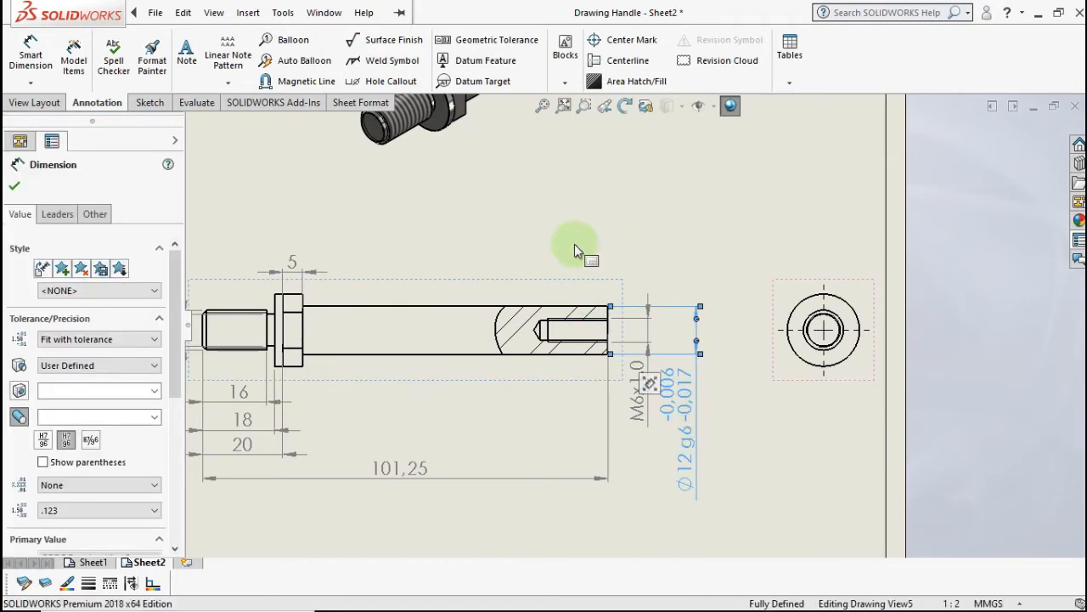
{"action": "left_click", "coordinate": [671, 249]}
- Place an N7 surface finish symbol on the shaft's top edge in the lengthwise view
{"action": "key", "text": "f"}
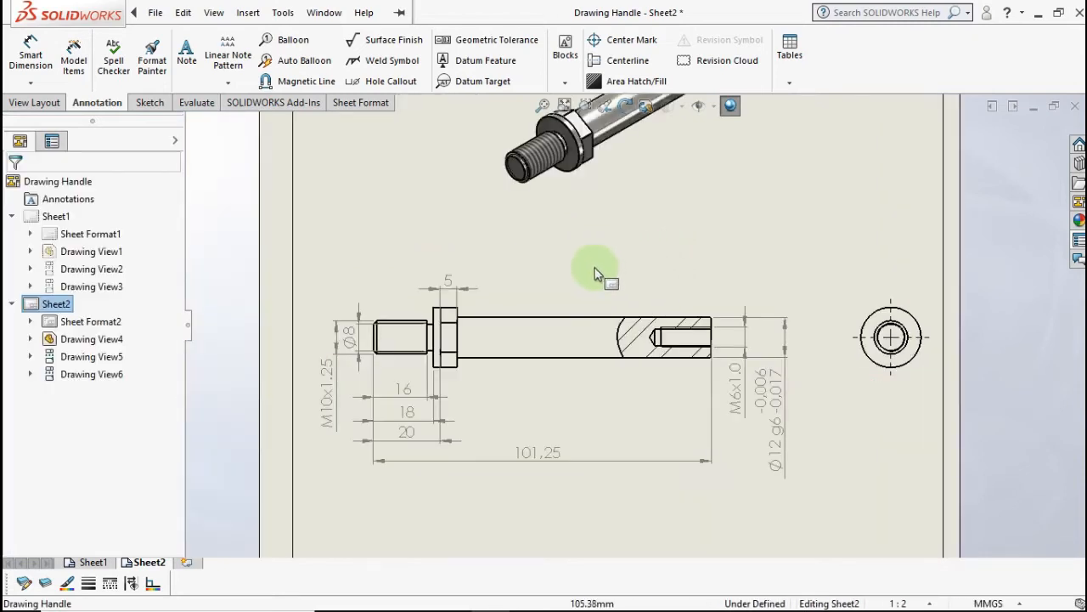
{"action": "scroll", "coordinate": [586, 274], "scroll_direction": "down", "scroll_amount": 1}
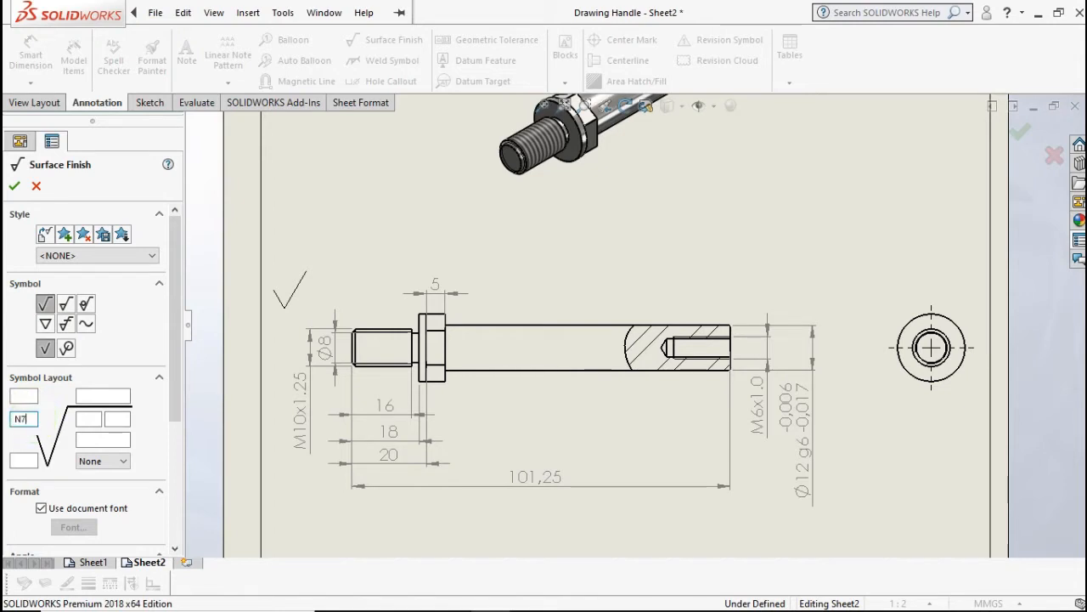
{"action": "left_click", "coordinate": [536, 328]}
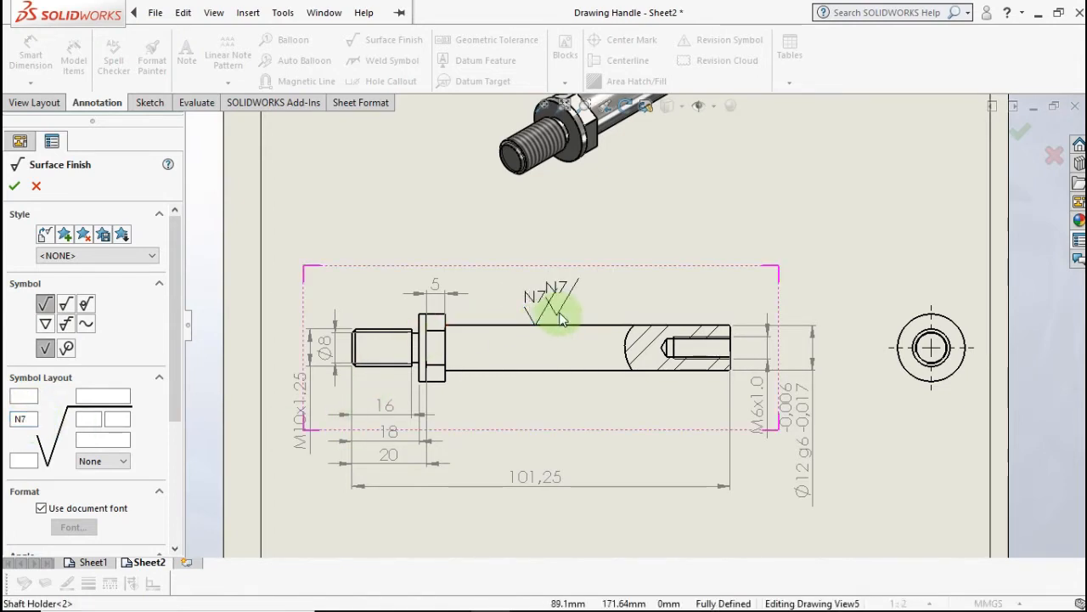
{"action": "key", "text": "Escape"}
{"action": "scroll", "coordinate": [650, 255], "scroll_direction": "up", "scroll_amount": 1}
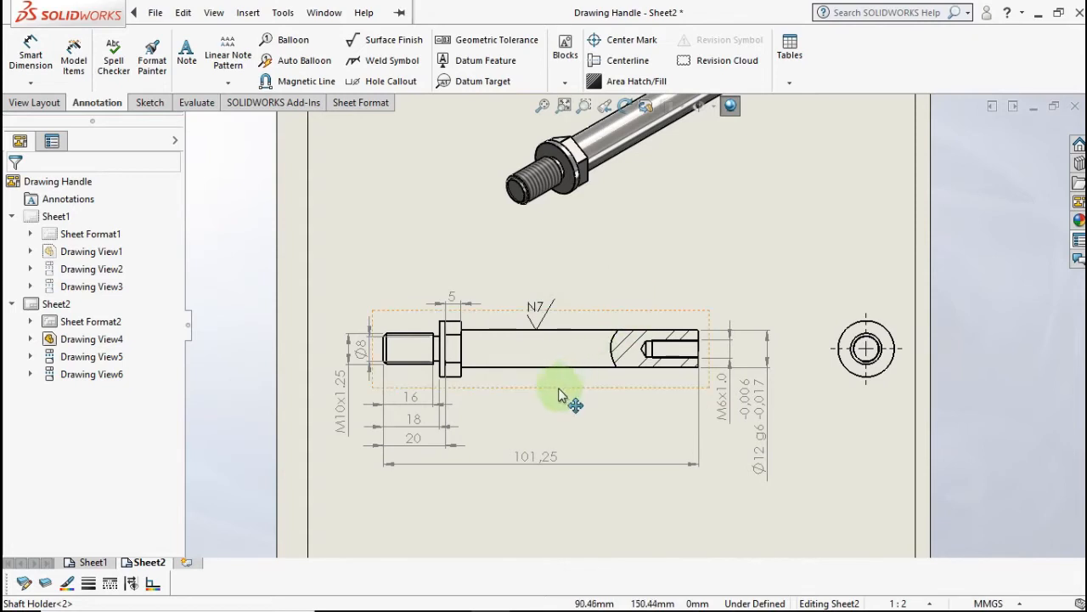
{"action": "left_click", "coordinate": [399, 162]}
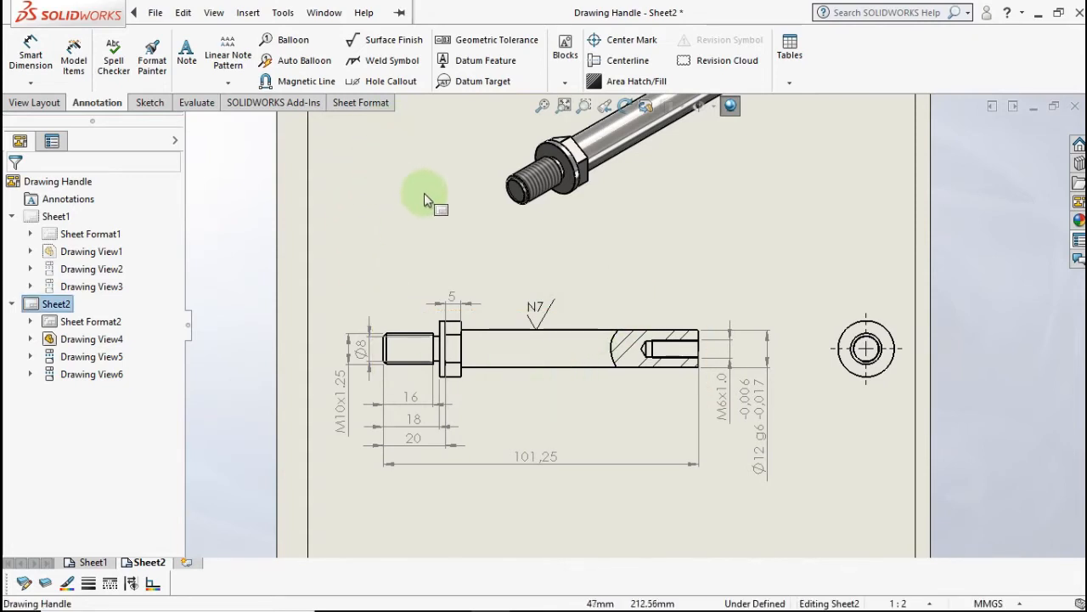
- In System Options > Colors, select the 'Dimensions, Non Imported (Driven)' entry
{"action": "left_click", "coordinate": [401, 13]}
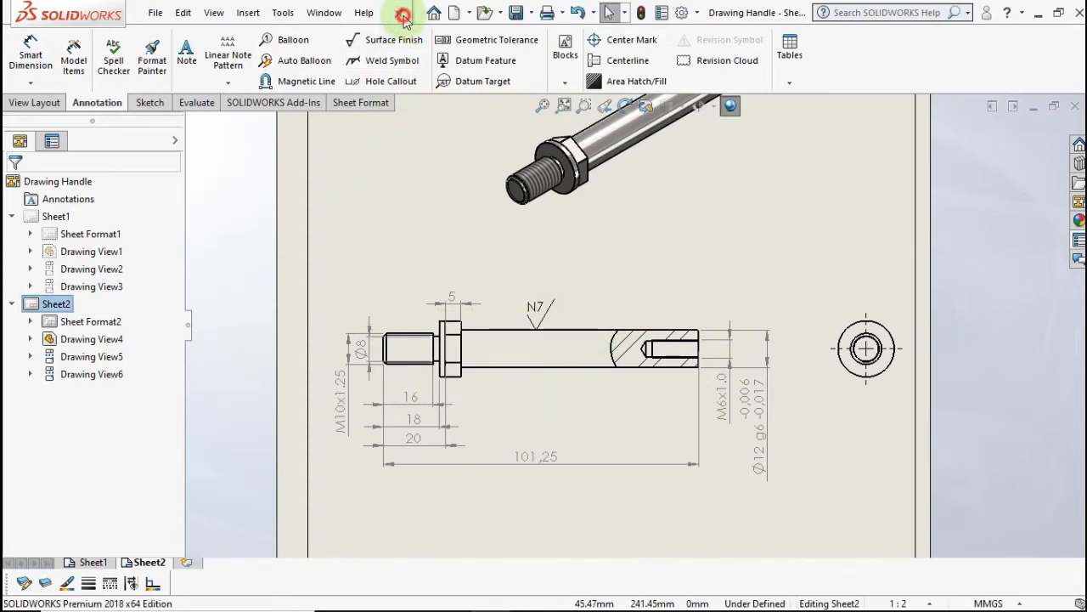
{"action": "left_click", "coordinate": [403, 16]}
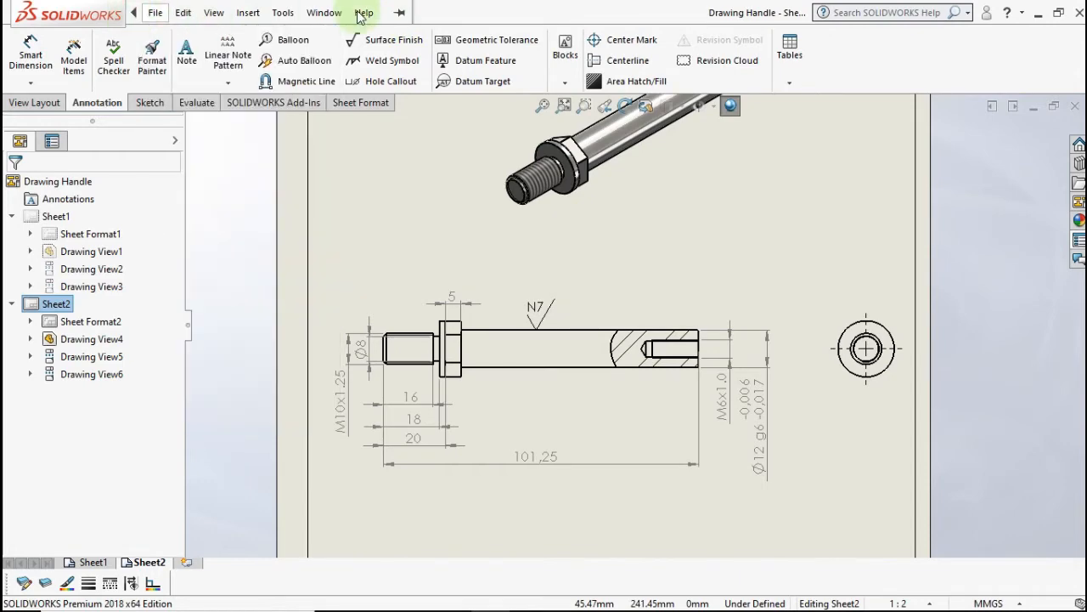
{"action": "left_click", "coordinate": [360, 13]}
{"action": "left_click", "coordinate": [399, 13]}
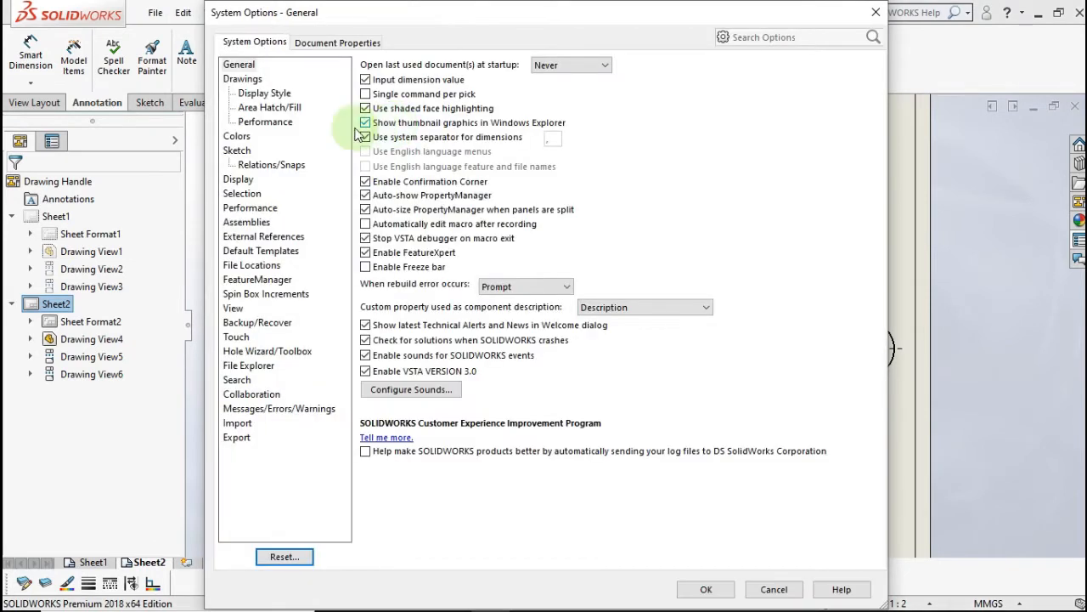
{"action": "left_click", "coordinate": [242, 139]}
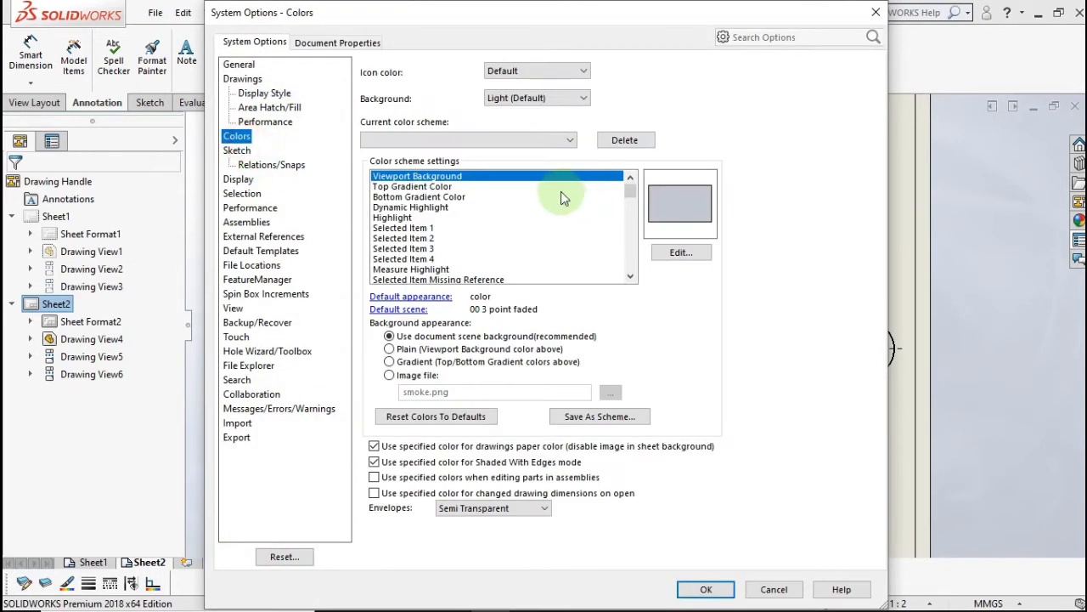
{"action": "left_click", "coordinate": [633, 210]}
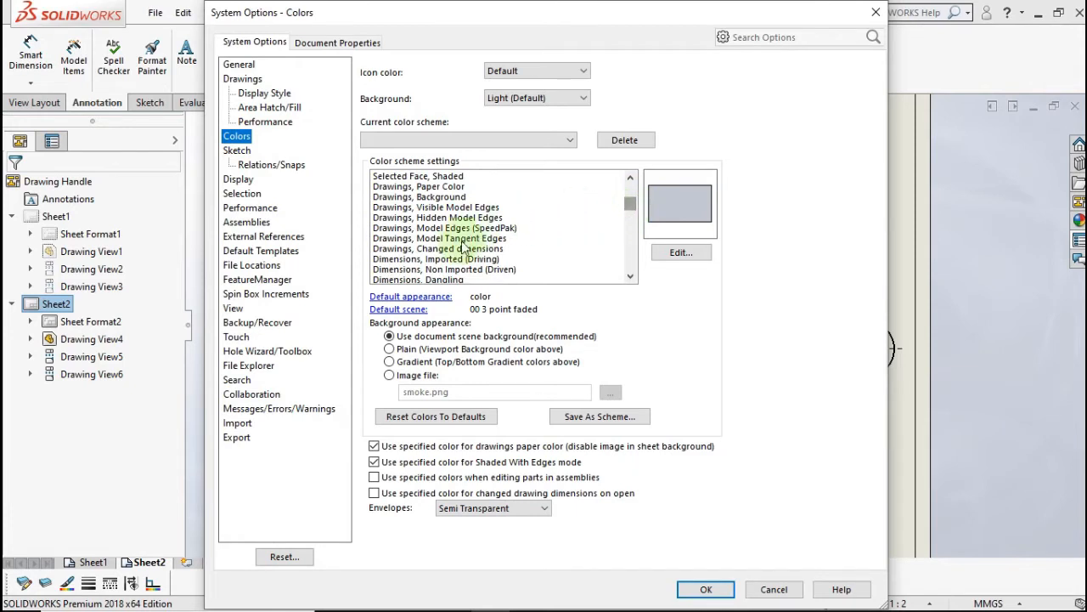
{"action": "left_click", "coordinate": [446, 258]}
{"action": "left_click", "coordinate": [447, 269]}
- Change the driven dimension colour to black and apply the options
{"action": "scroll", "coordinate": [448, 272], "scroll_direction": "down", "scroll_amount": 1}
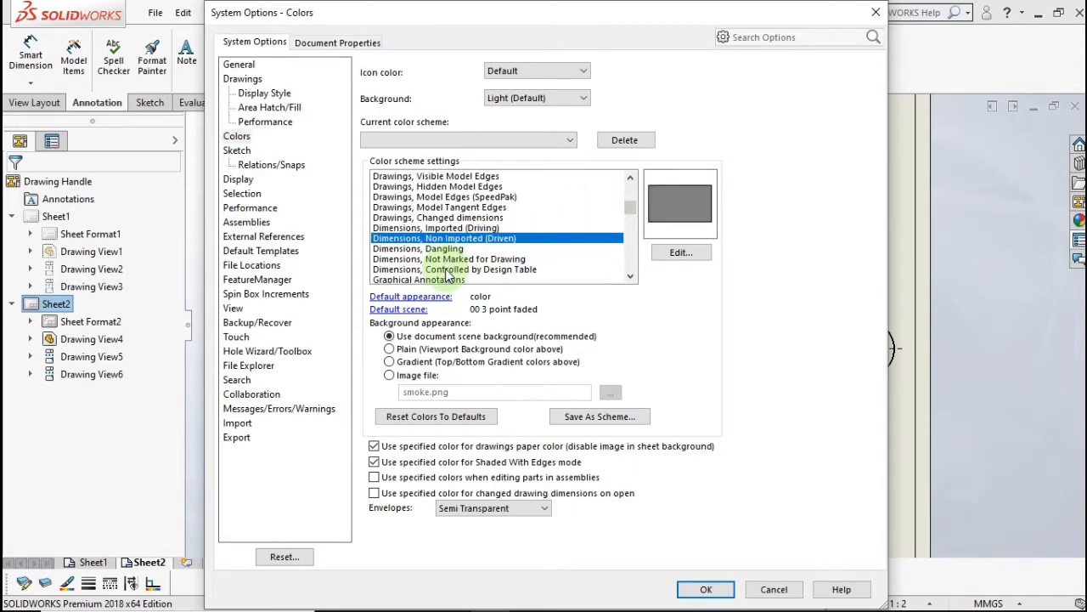
{"action": "scroll", "coordinate": [447, 270], "scroll_direction": "down", "scroll_amount": 1}
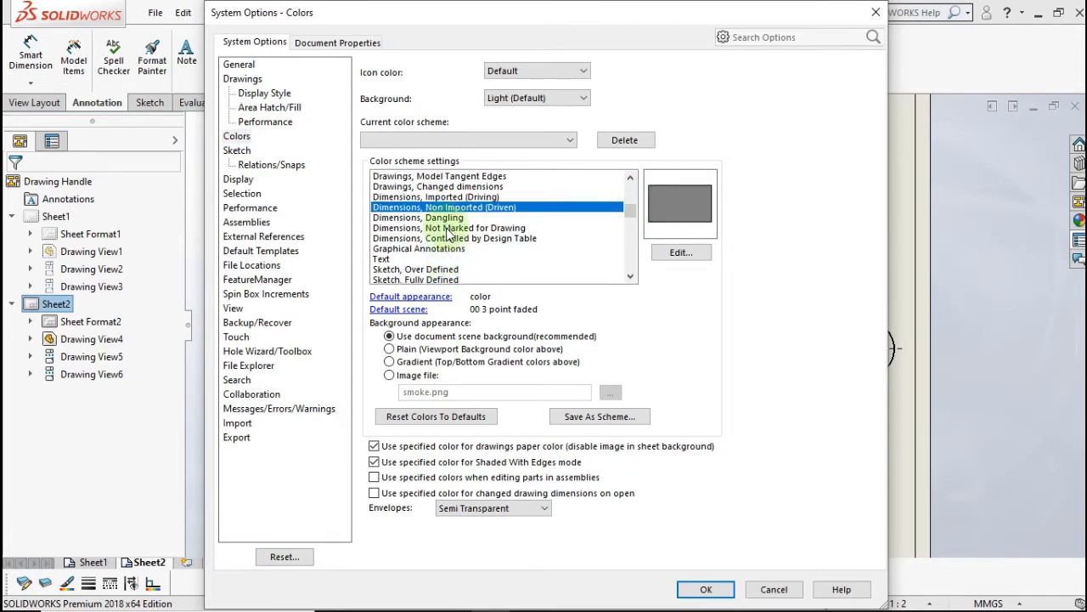
{"action": "key", "text": "Down"}
{"action": "key", "text": "Down"}
{"action": "key", "text": "Down"}
{"action": "key", "text": "Down"}
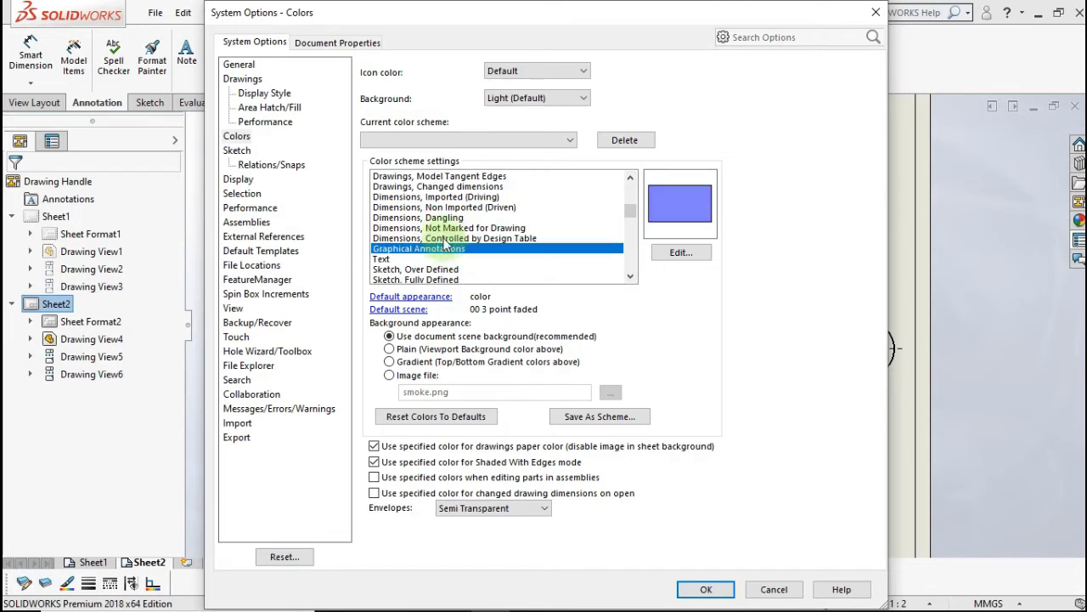
{"action": "left_click", "coordinate": [443, 218]}
{"action": "key", "text": "Up"}
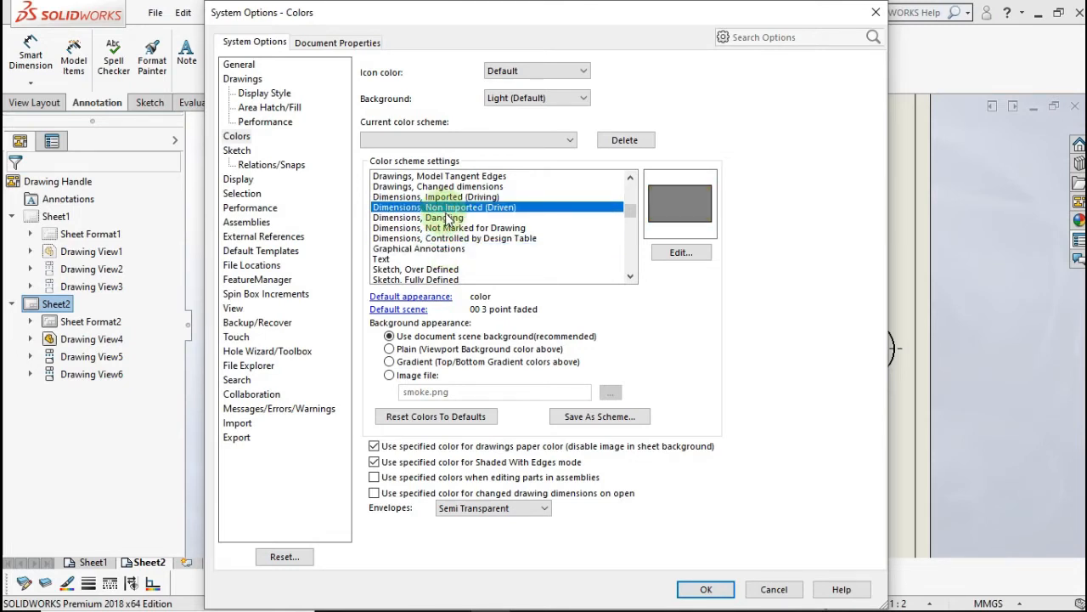
{"action": "left_click", "coordinate": [667, 253]}
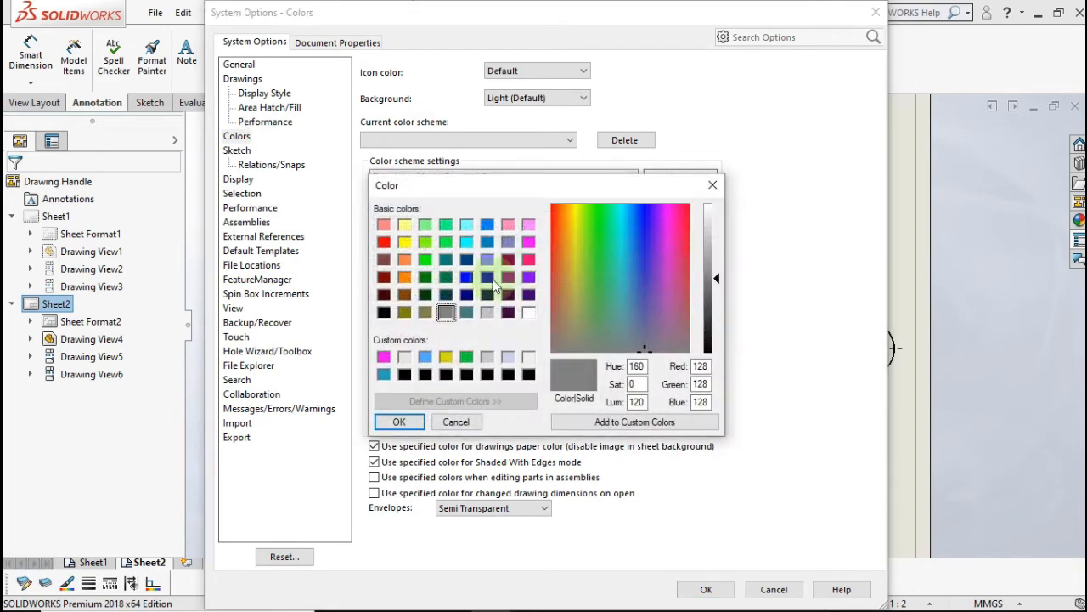
{"action": "left_click", "coordinate": [383, 312]}
{"action": "left_click", "coordinate": [398, 421]}
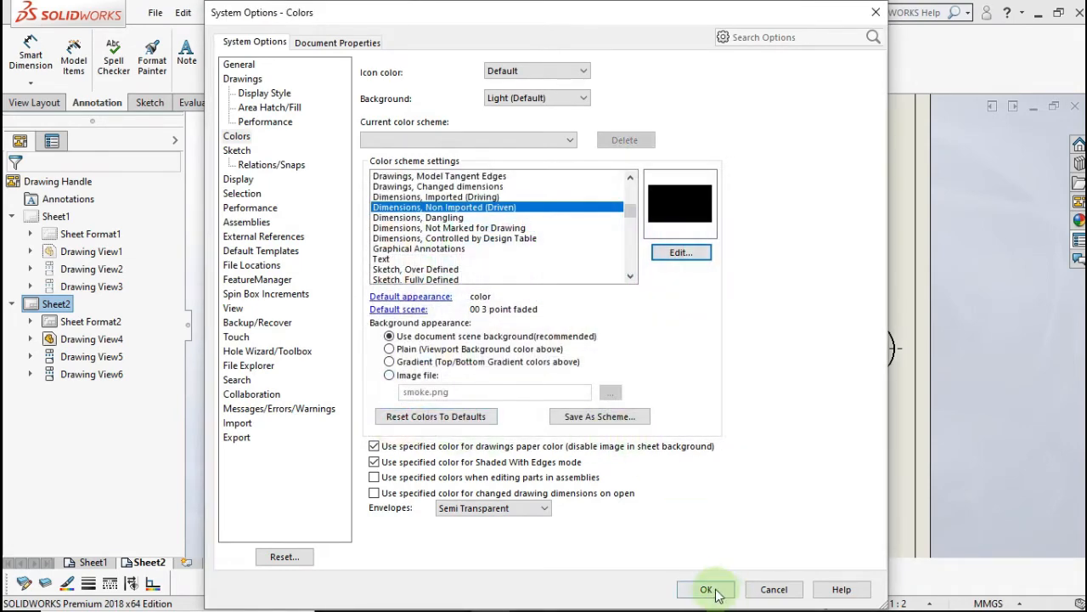
{"action": "left_click", "coordinate": [707, 588]}
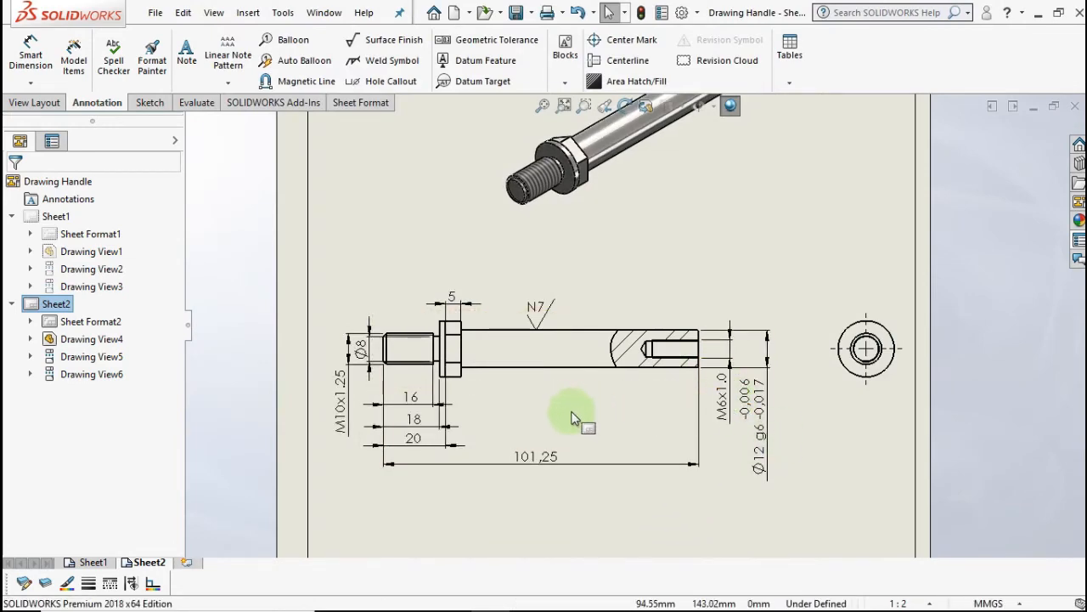
- Add the 17 tapped-hole depth dimension to the drill tip, without decimals
{"action": "scroll", "coordinate": [572, 418], "scroll_direction": "down", "scroll_amount": 5}
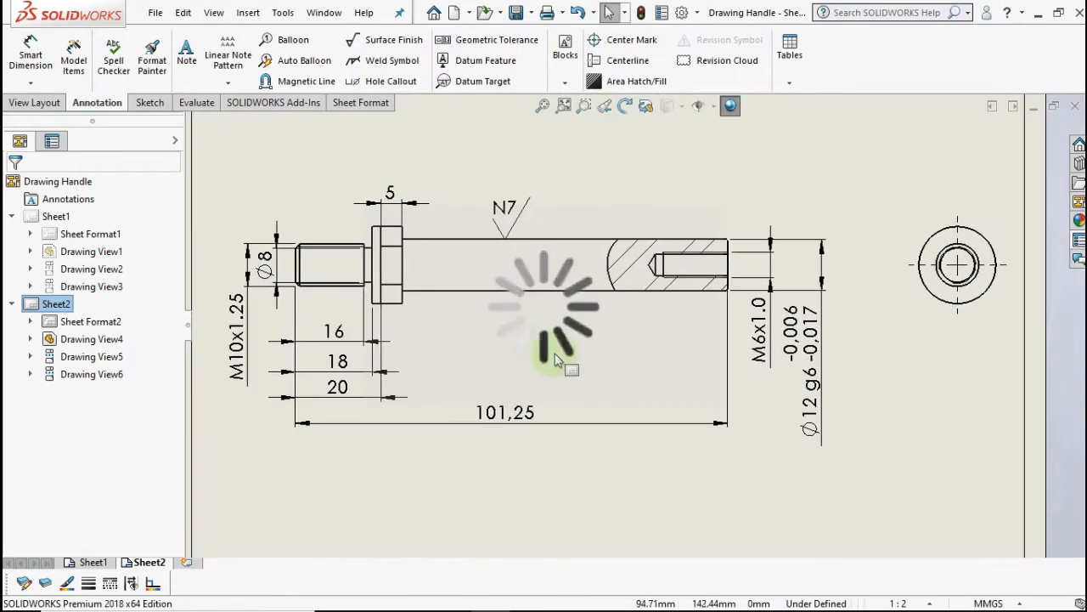
{"action": "scroll", "coordinate": [557, 361], "scroll_direction": "up", "scroll_amount": 5}
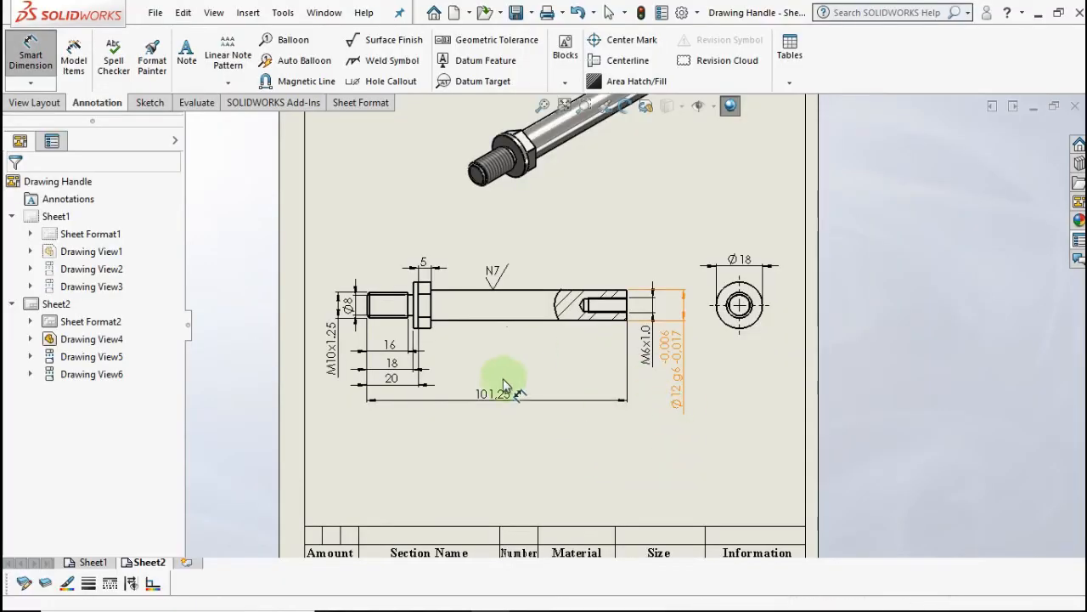
{"action": "scroll", "coordinate": [574, 310], "scroll_direction": "down", "scroll_amount": 2}
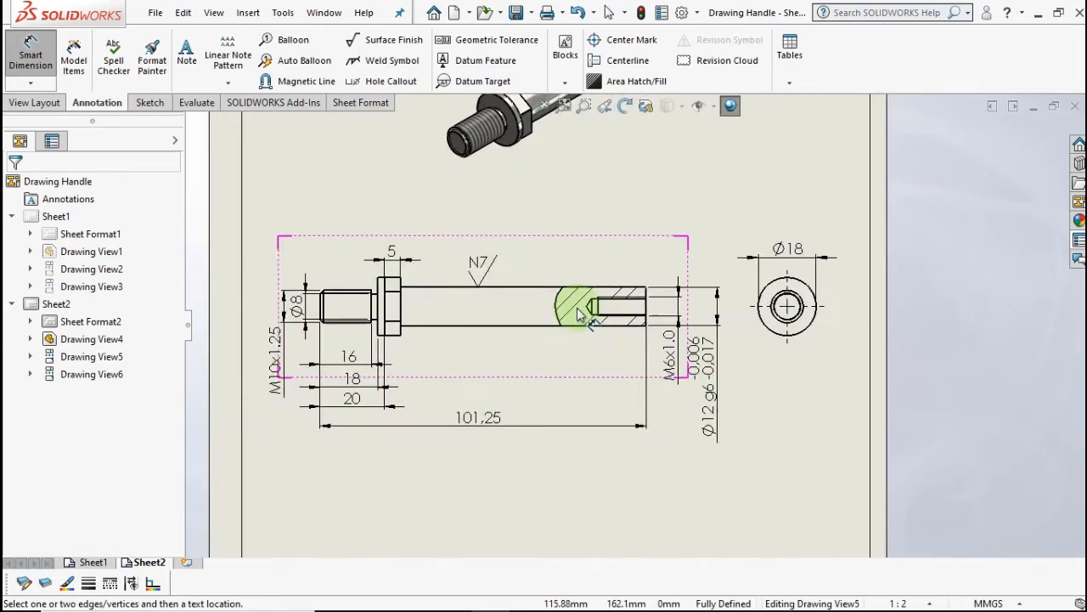
{"action": "scroll", "coordinate": [578, 312], "scroll_direction": "down", "scroll_amount": 5}
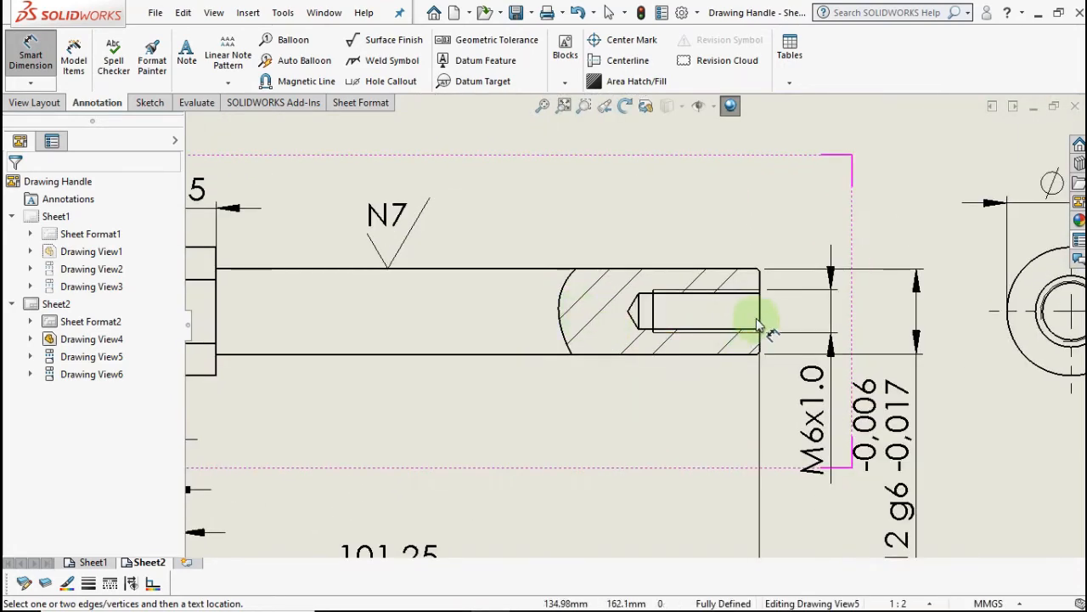
{"action": "left_click", "coordinate": [761, 321]}
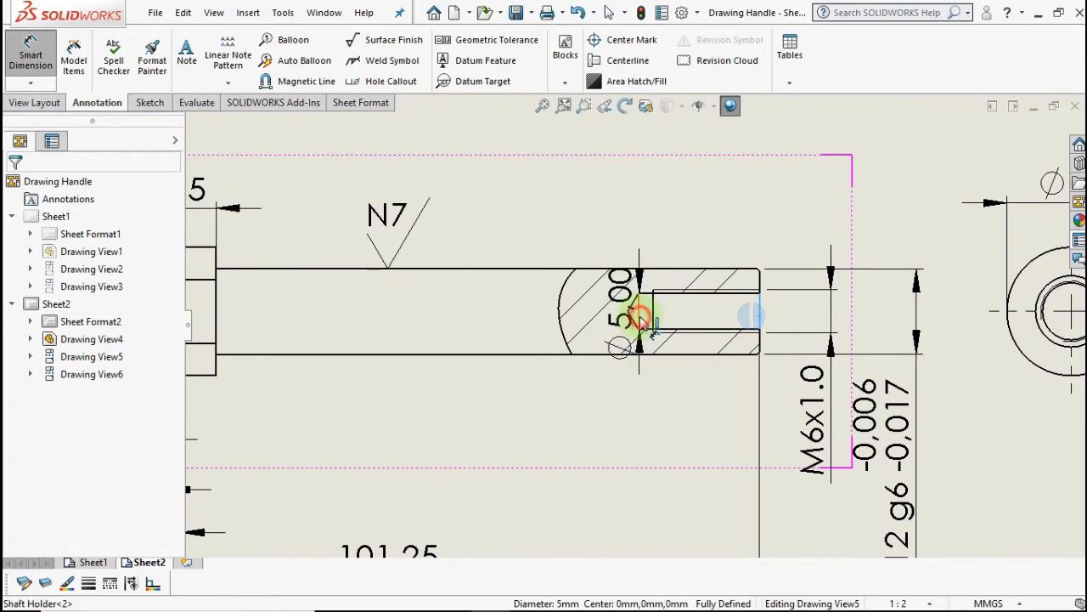
{"action": "left_click", "coordinate": [643, 317]}
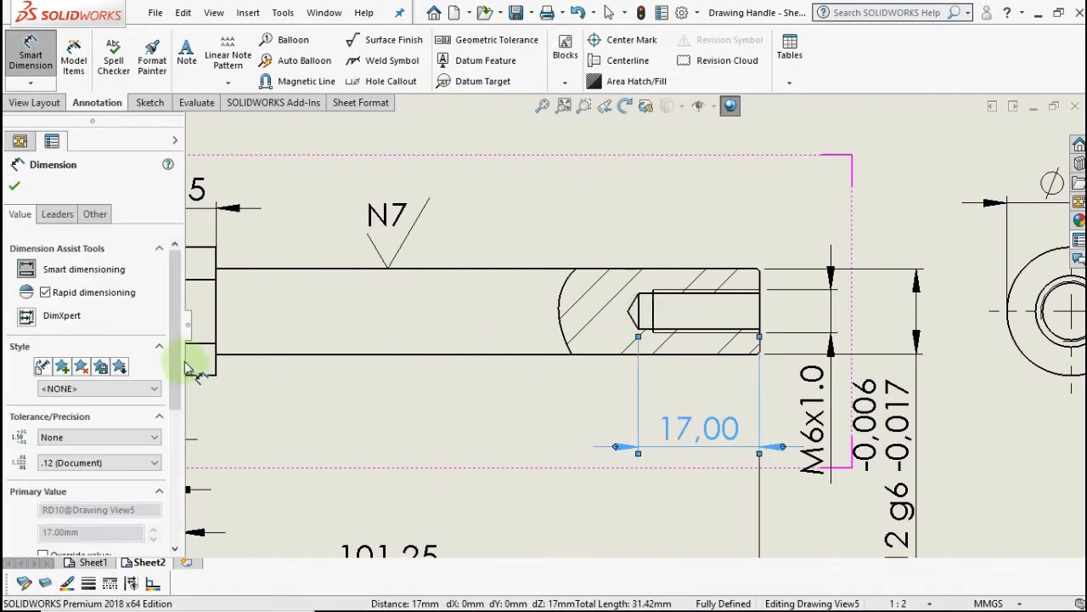
{"action": "left_click", "coordinate": [141, 462]}
{"action": "left_click", "coordinate": [124, 481]}
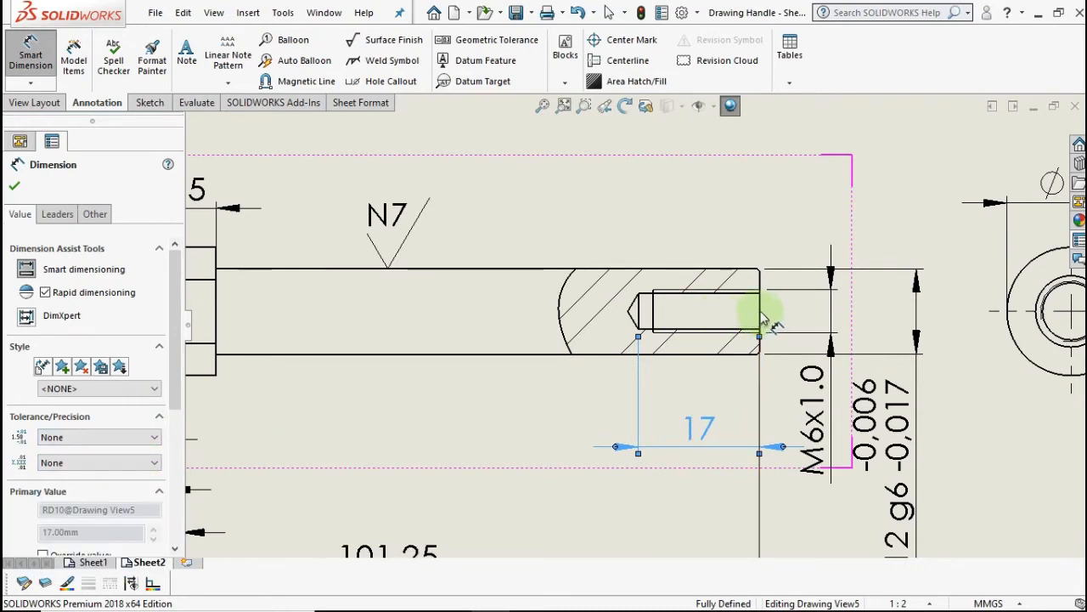
- Add the 15 thread depth dimension without decimals
{"action": "left_click", "coordinate": [691, 315]}
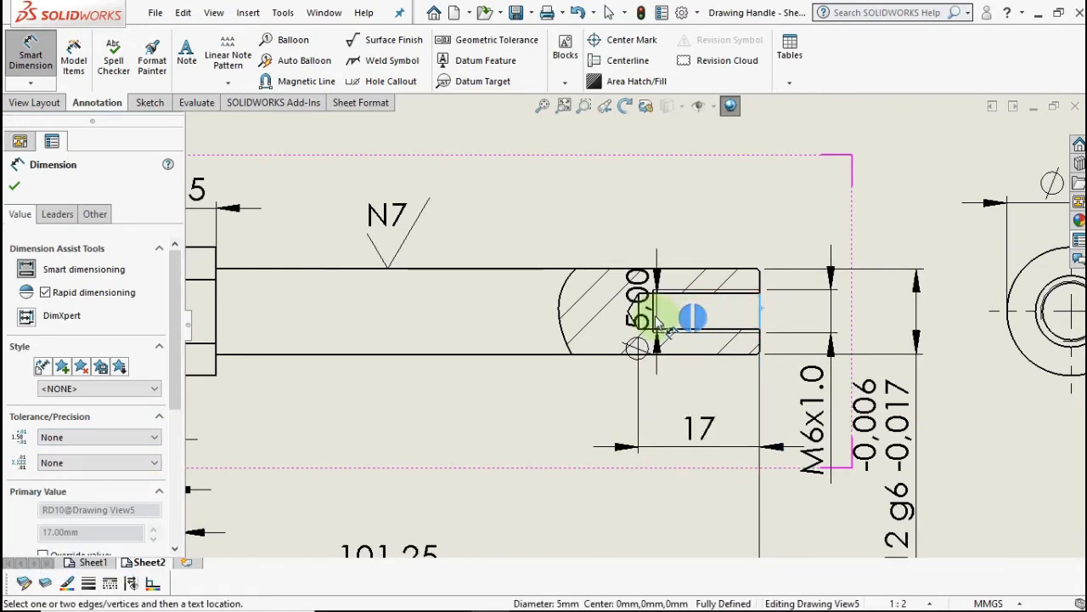
{"action": "left_click", "coordinate": [655, 318]}
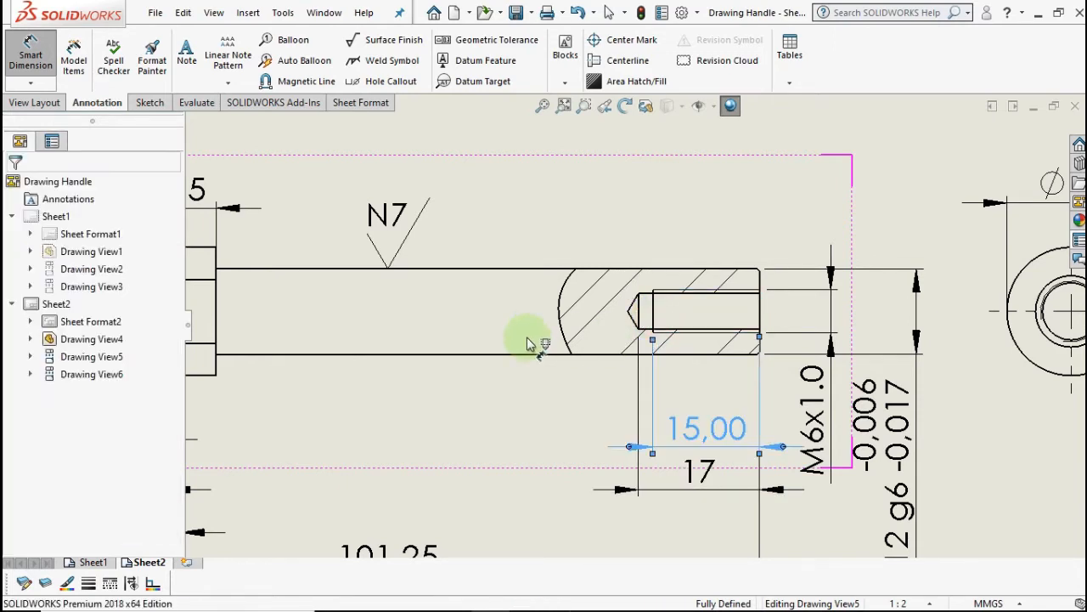
{"action": "left_click", "coordinate": [73, 466]}
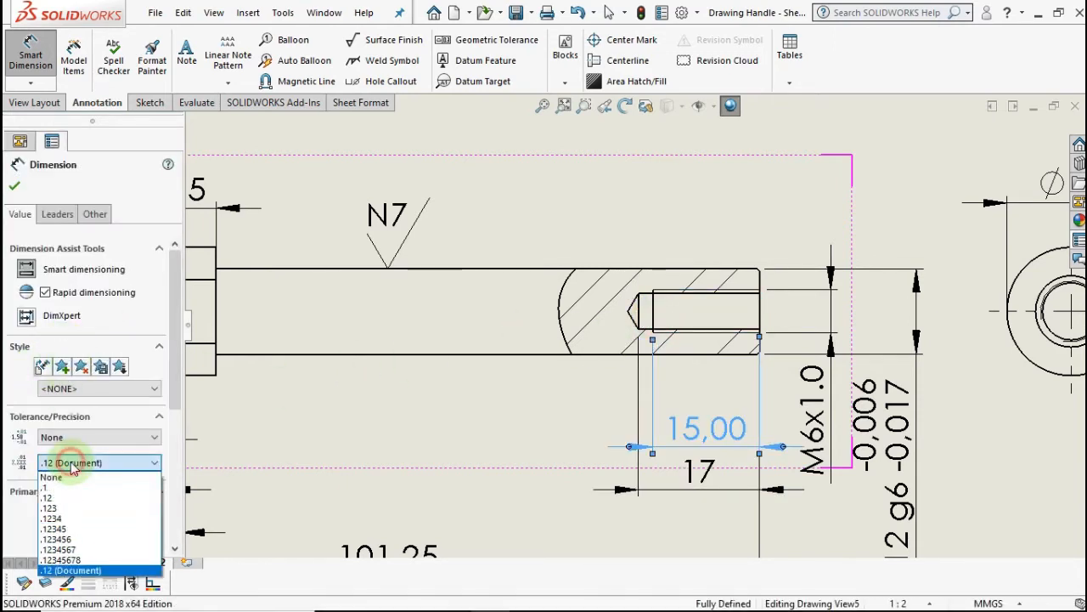
{"action": "left_click", "coordinate": [73, 478]}
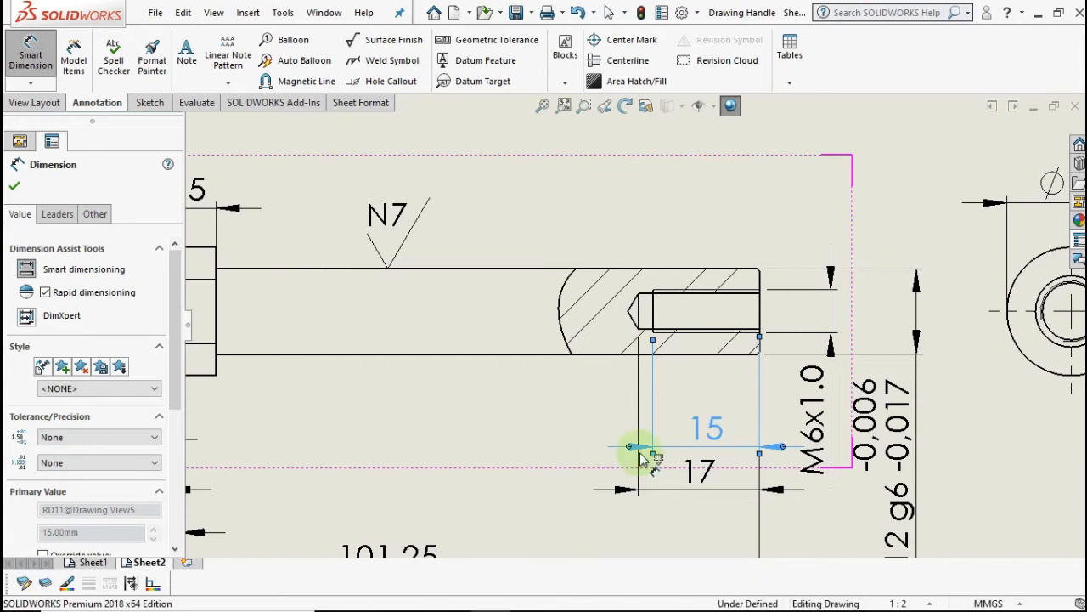
{"action": "key", "text": "f"}
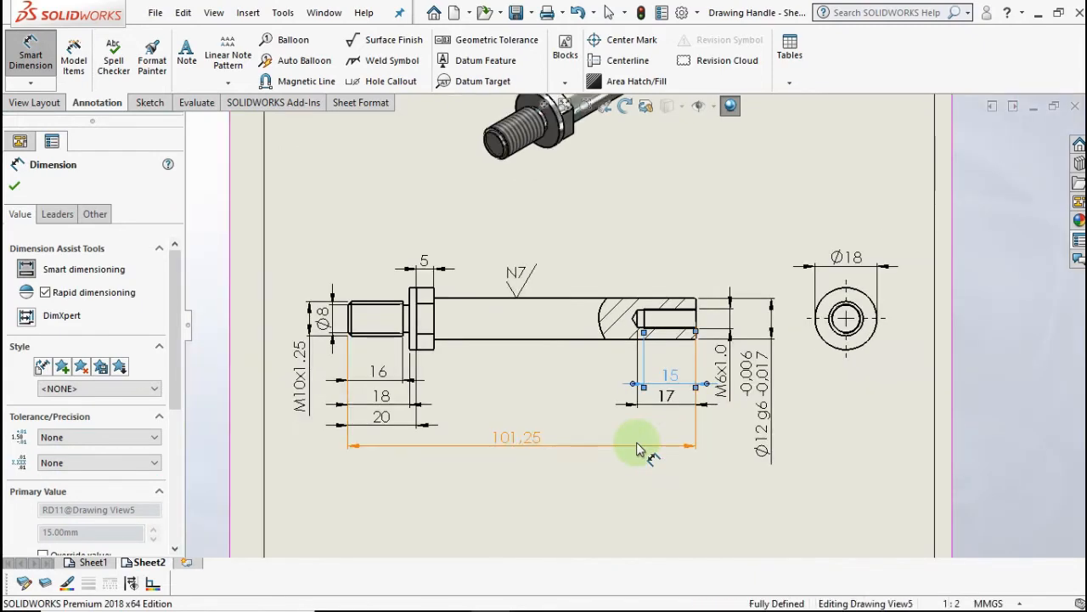
{"action": "key", "text": "Escape"}
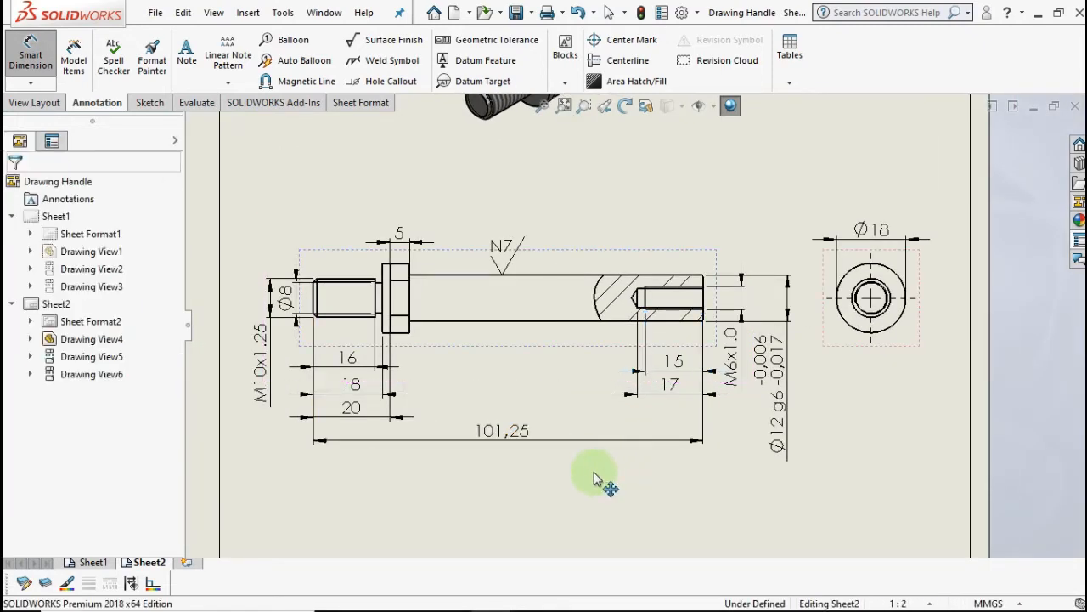
- Nudge the Ø12 g6 dimension slightly to the right
{"action": "key", "text": "f"}
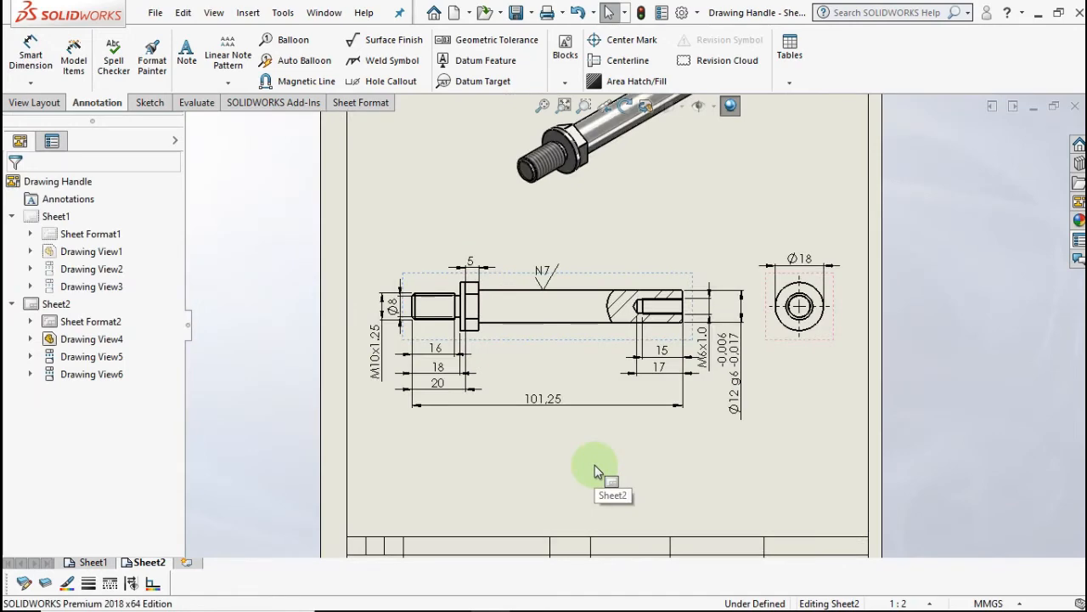
{"action": "scroll", "coordinate": [643, 370], "scroll_direction": "down", "scroll_amount": 2}
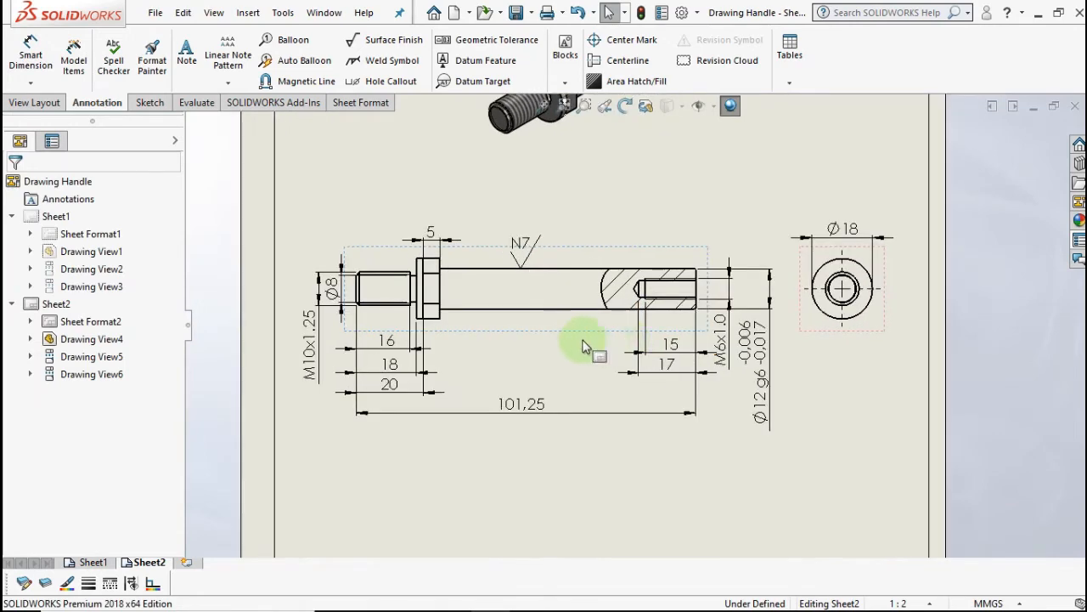
{"action": "middle_click_drag", "start_coordinate": [570, 340], "coordinate": [587, 342]}
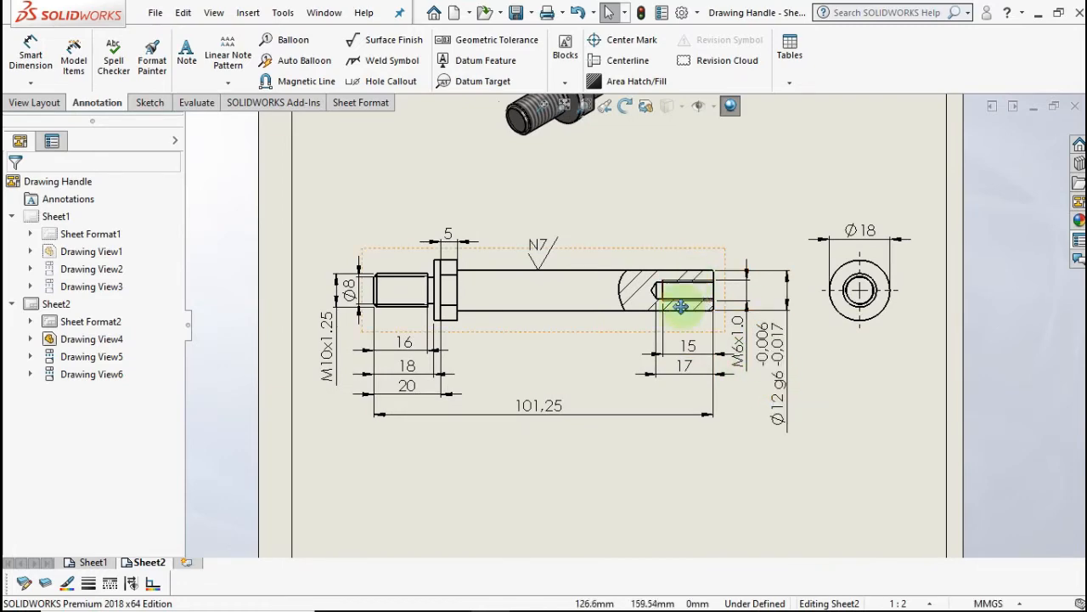
{"action": "middle_click_drag", "start_coordinate": [680, 304], "coordinate": [674, 352]}
{"action": "middle_click_drag", "start_coordinate": [638, 249], "coordinate": [612, 274]}
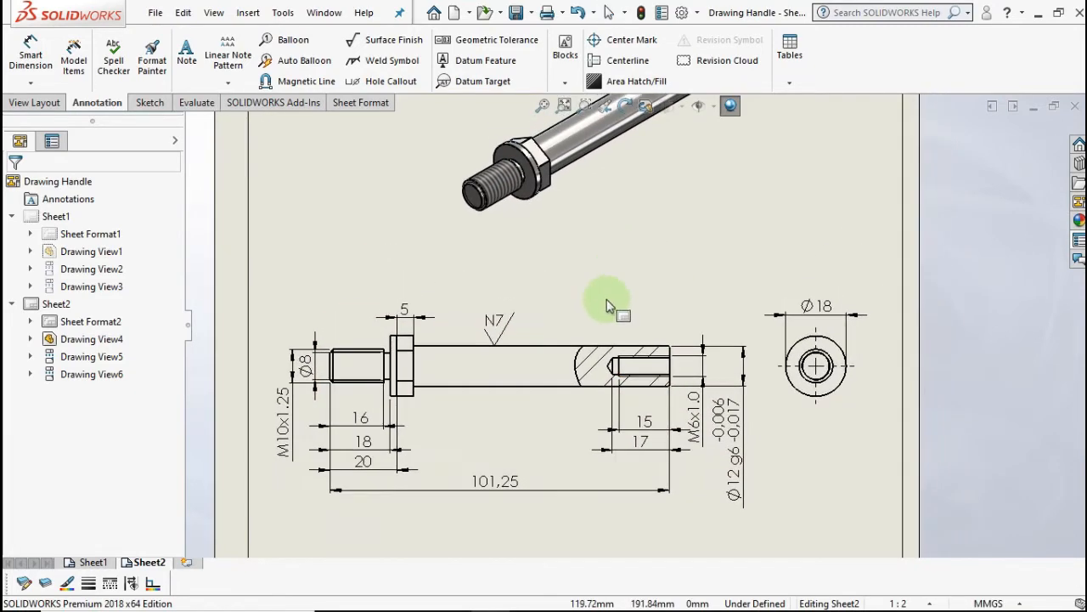
{"action": "left_click_drag", "start_coordinate": [643, 419], "coordinate": [644, 421]}
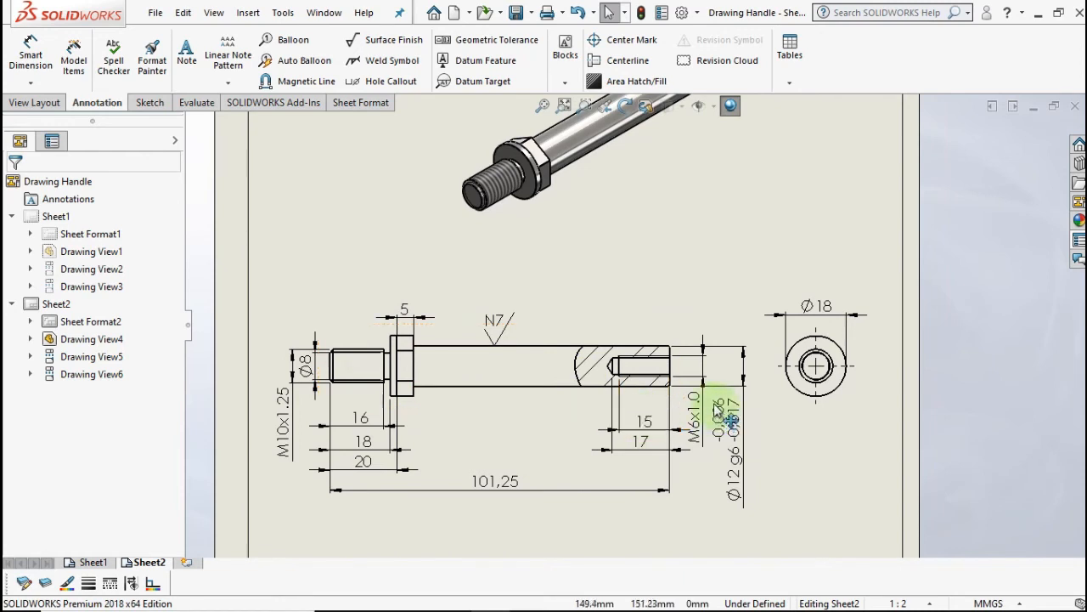
{"action": "left_click", "coordinate": [745, 378]}
{"action": "left_click_drag", "start_coordinate": [752, 378], "coordinate": [713, 371]}
{"action": "left_click", "coordinate": [702, 374]}
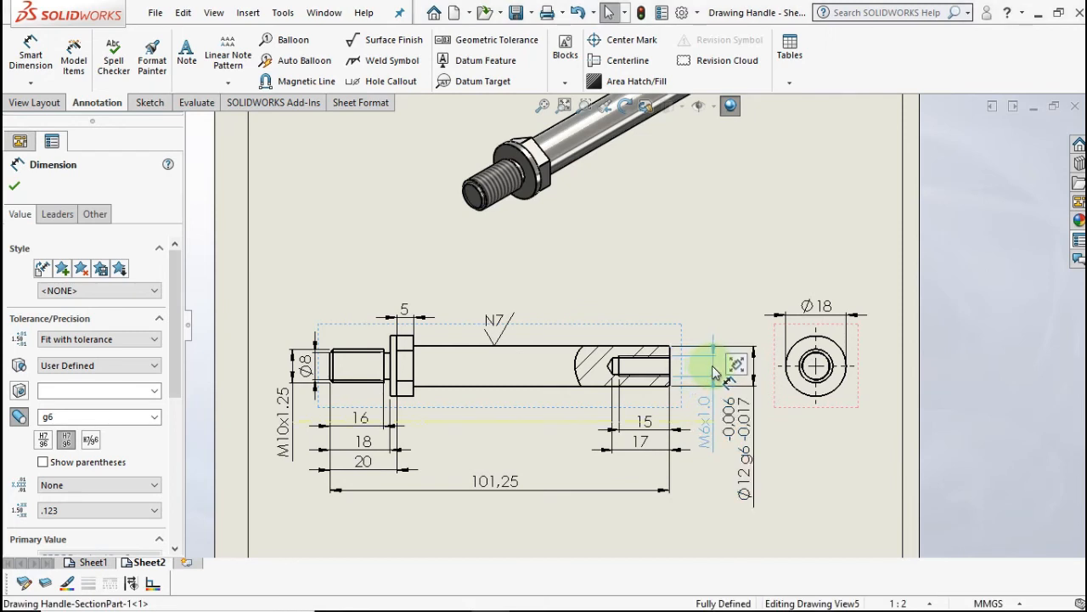
- Move the 17 dimension lower so it stacks beneath the 15 dimension
{"action": "left_click", "coordinate": [644, 423]}
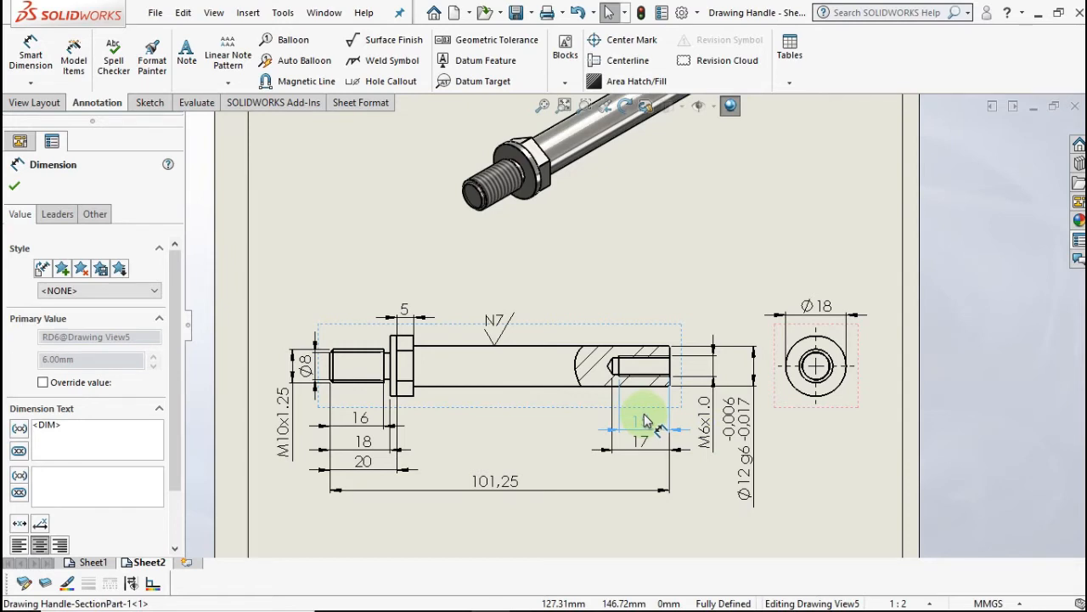
{"action": "left_click_drag", "start_coordinate": [646, 435], "coordinate": [644, 448]}
{"action": "left_click", "coordinate": [806, 464]}
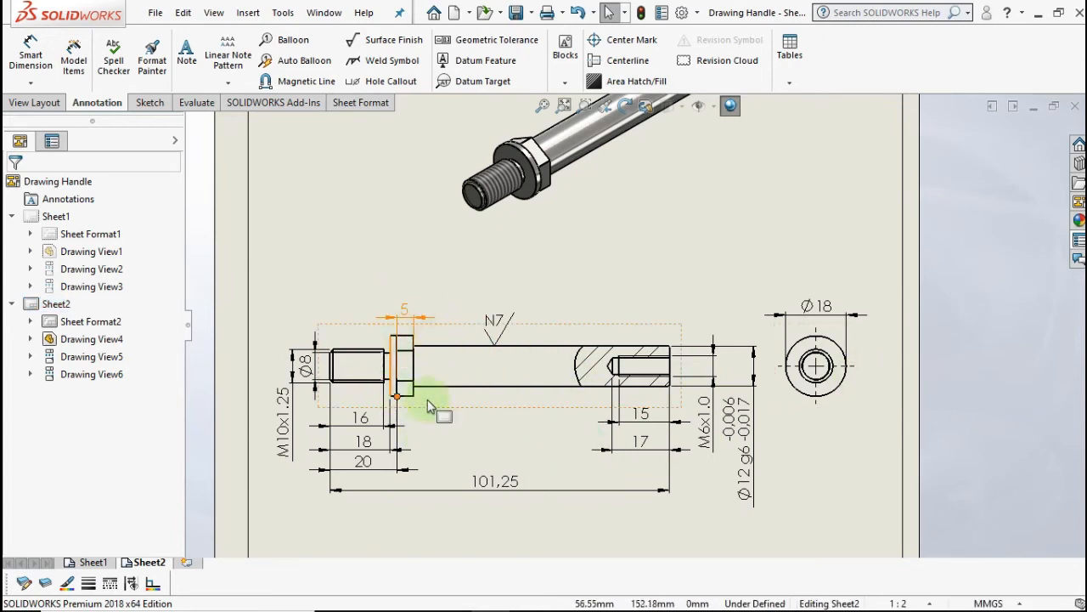
- Create a projected hex end view from the shaft view and delete the old Ø18 end view
{"action": "left_click", "coordinate": [501, 404]}
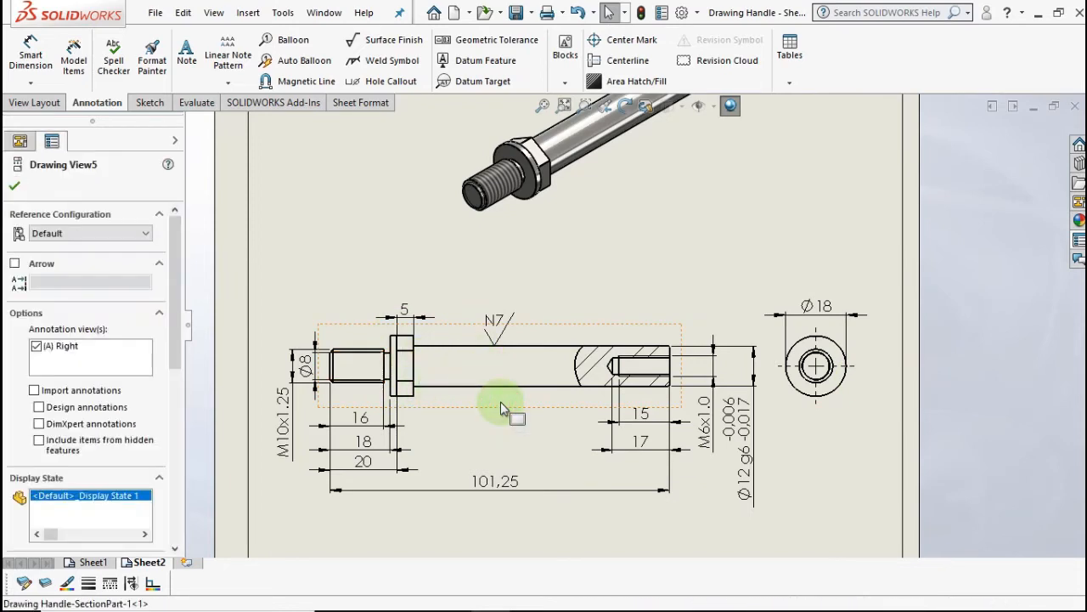
{"action": "right_click", "coordinate": [500, 404]}
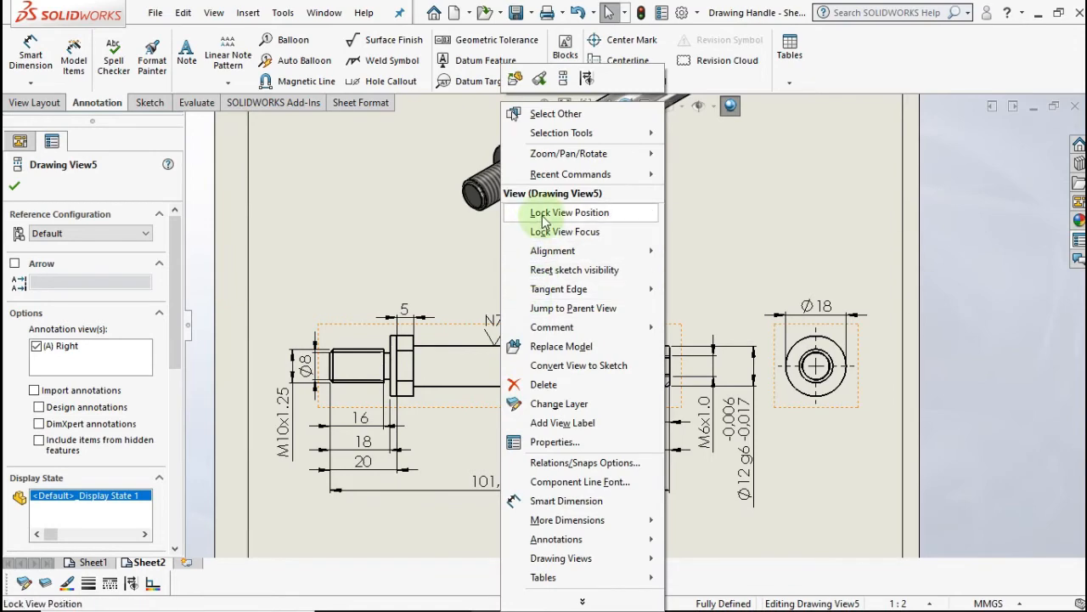
{"action": "left_click", "coordinate": [563, 79]}
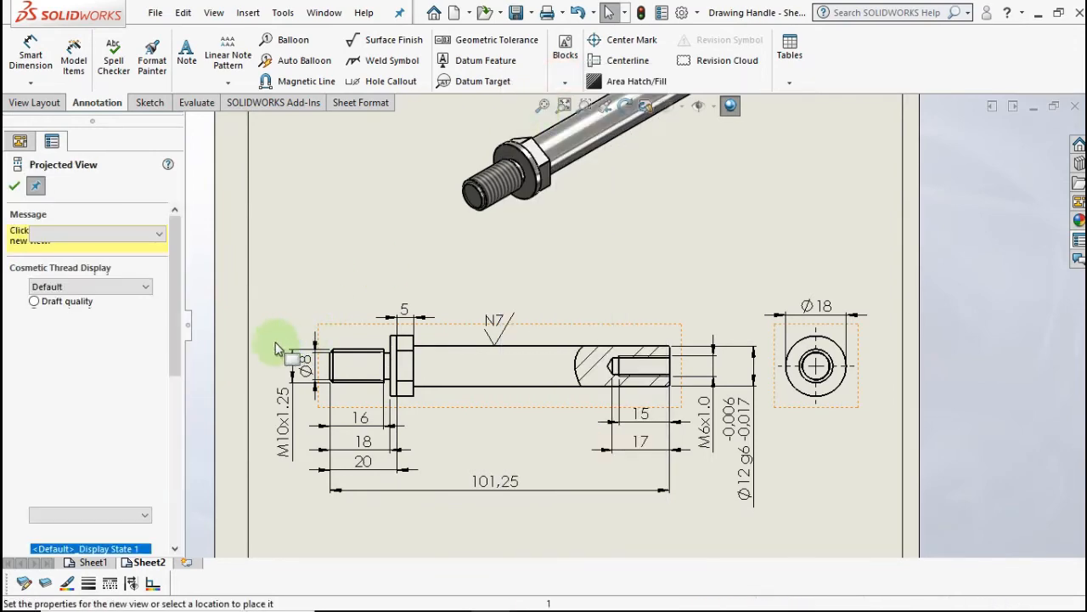
{"action": "scroll", "coordinate": [265, 351], "scroll_direction": "up", "scroll_amount": 2}
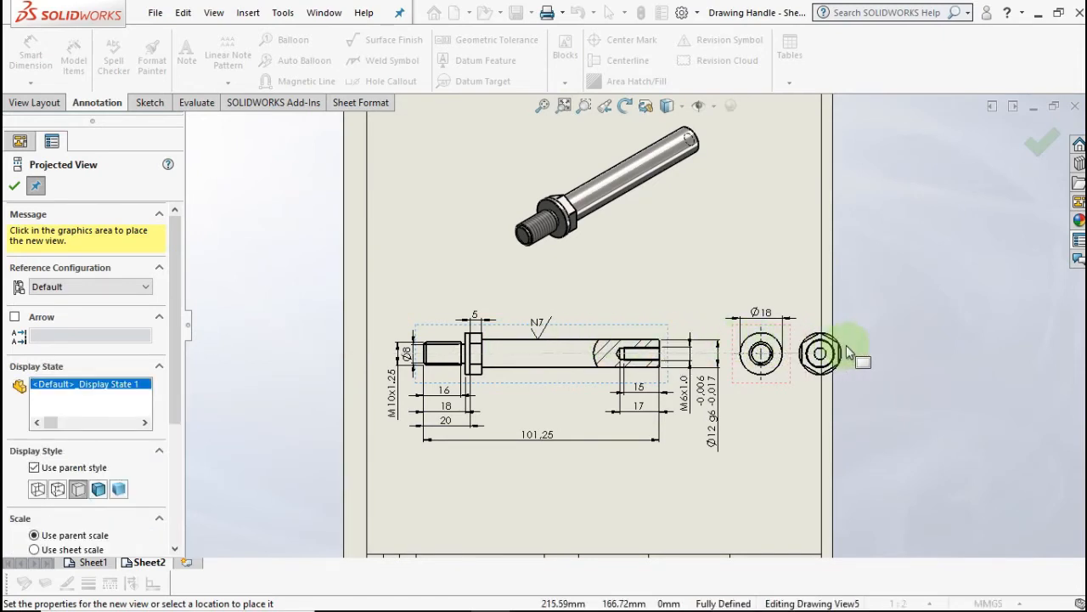
{"action": "left_click", "coordinate": [775, 336]}
{"action": "scroll", "coordinate": [769, 353], "scroll_direction": "down", "scroll_amount": 2}
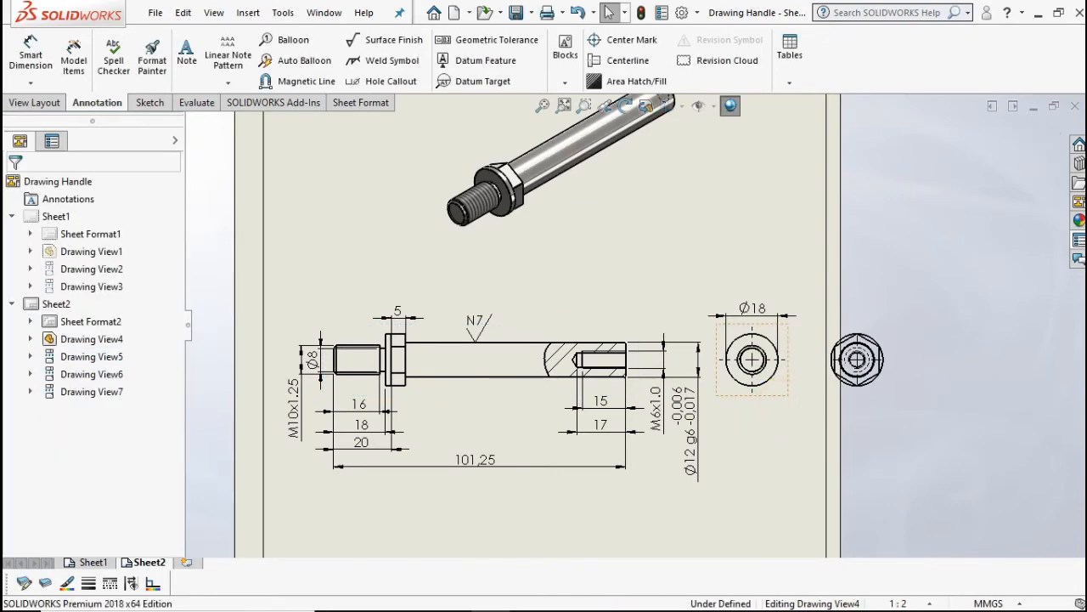
{"action": "left_click", "coordinate": [783, 404]}
{"action": "key", "text": "Delete"}
{"action": "left_click", "coordinate": [657, 283]}
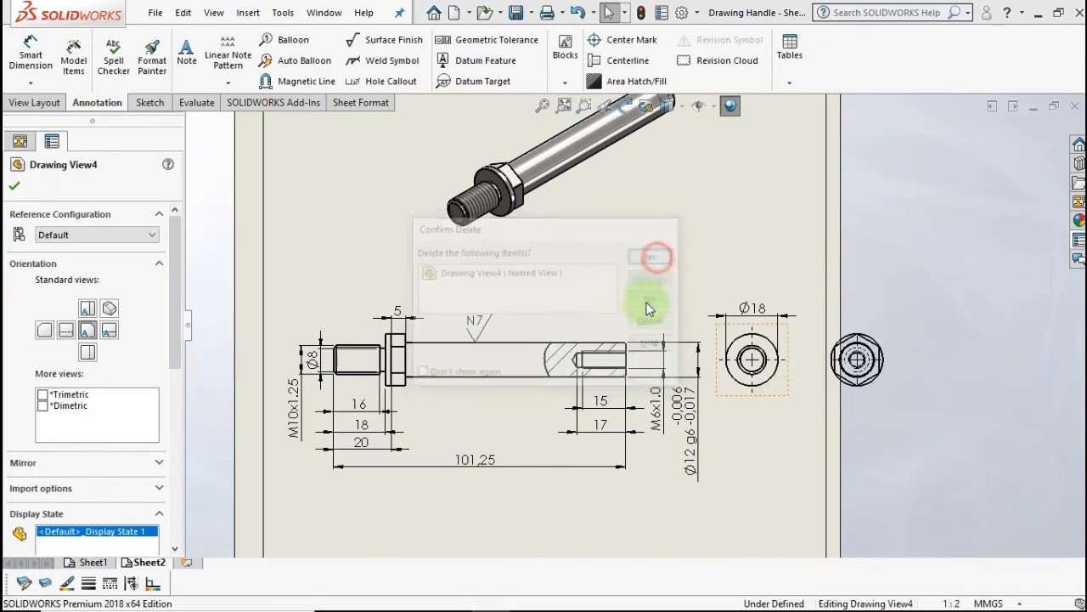
- Shift the shaft view right, move the hex end view to its left, and pick its outer circle
{"action": "left_click", "coordinate": [513, 397]}
{"action": "mouse_move", "coordinate": [514, 397]}
{"action": "left_mouse_down"}
{"action": "mouse_move", "coordinate": [549, 407]}
{"action": "mouse_move", "coordinate": [624, 399]}
{"action": "left_mouse_up"}
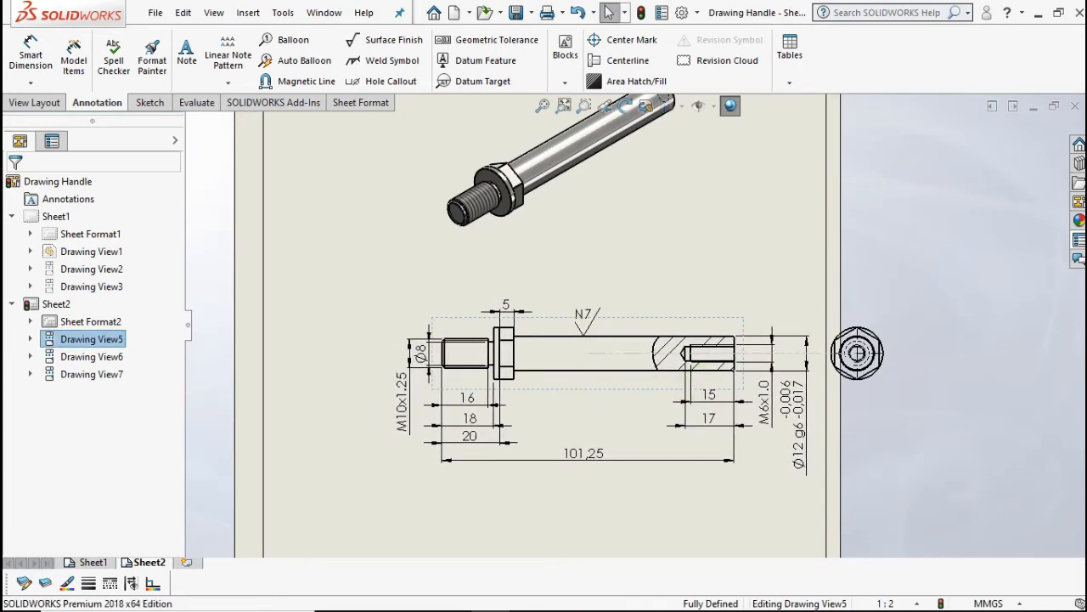
{"action": "left_click", "coordinate": [859, 392]}
{"action": "mouse_move", "coordinate": [856, 393]}
{"action": "left_mouse_down"}
{"action": "mouse_move", "coordinate": [324, 407]}
{"action": "mouse_move", "coordinate": [340, 405]}
{"action": "left_mouse_up"}
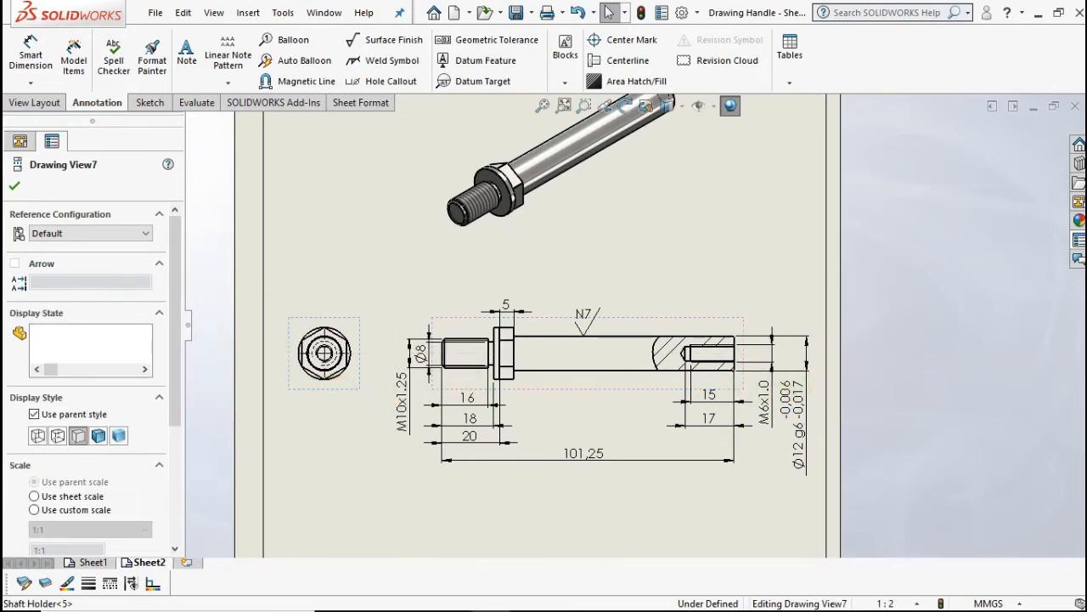
{"action": "left_click", "coordinate": [340, 436]}
{"action": "scroll", "coordinate": [376, 365], "scroll_direction": "down", "scroll_amount": 3}
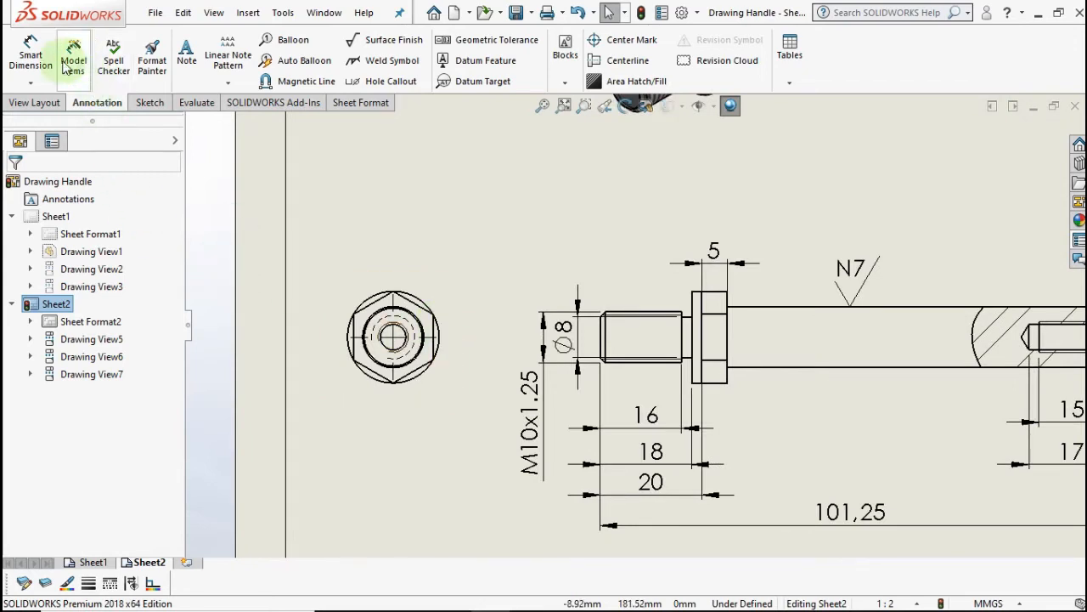
{"action": "left_click", "coordinate": [38, 63]}
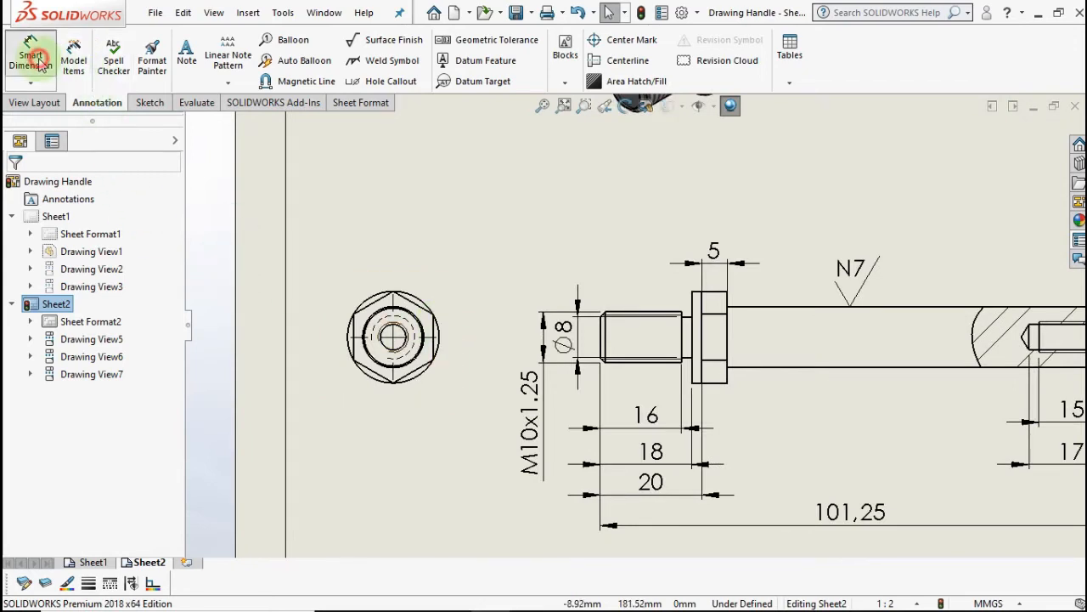
{"action": "left_click", "coordinate": [418, 300]}
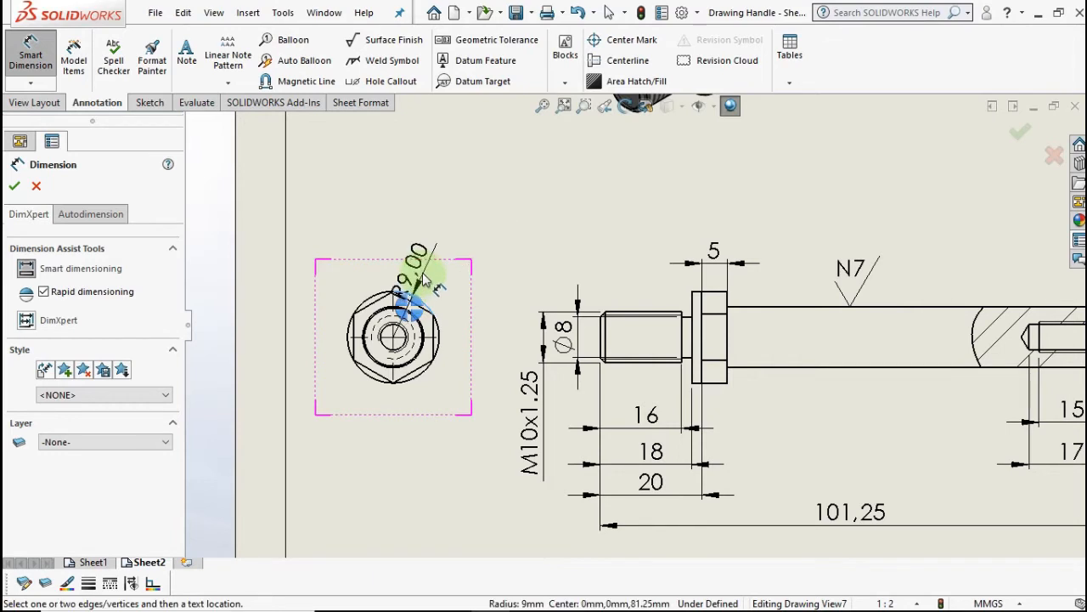
- Display the outer circle dimension as a linear Ø18 diameter placed above the hex view
{"action": "left_click", "coordinate": [473, 340]}
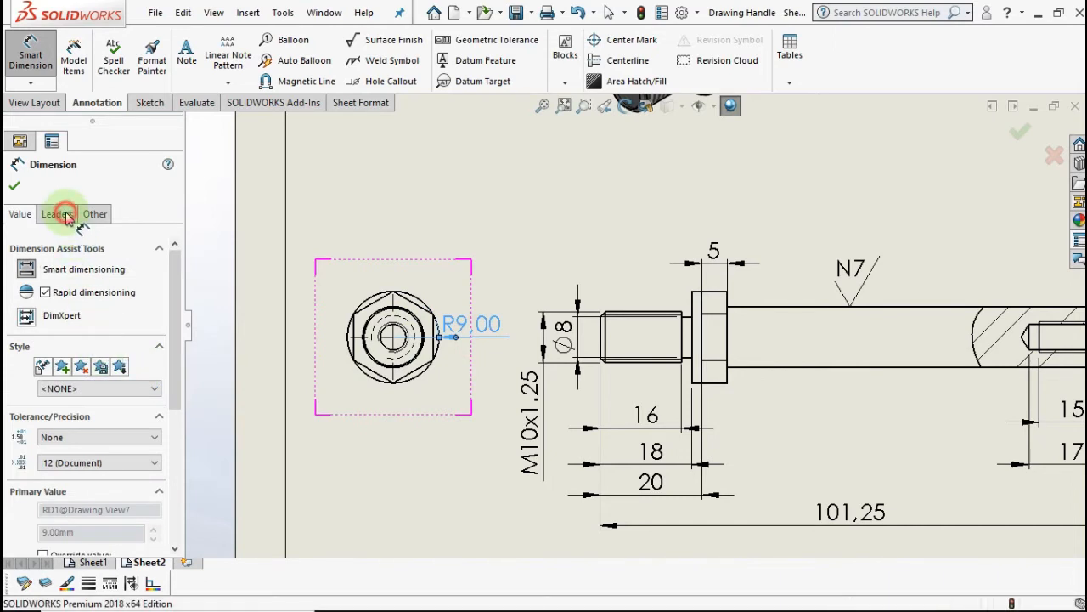
{"action": "left_click", "coordinate": [59, 215]}
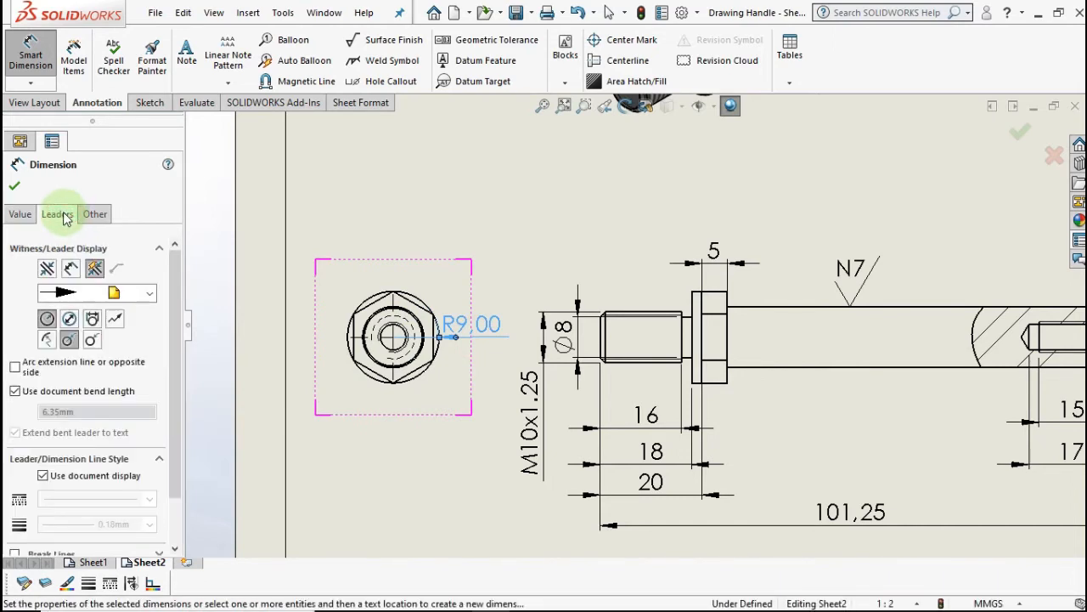
{"action": "left_click", "coordinate": [71, 321]}
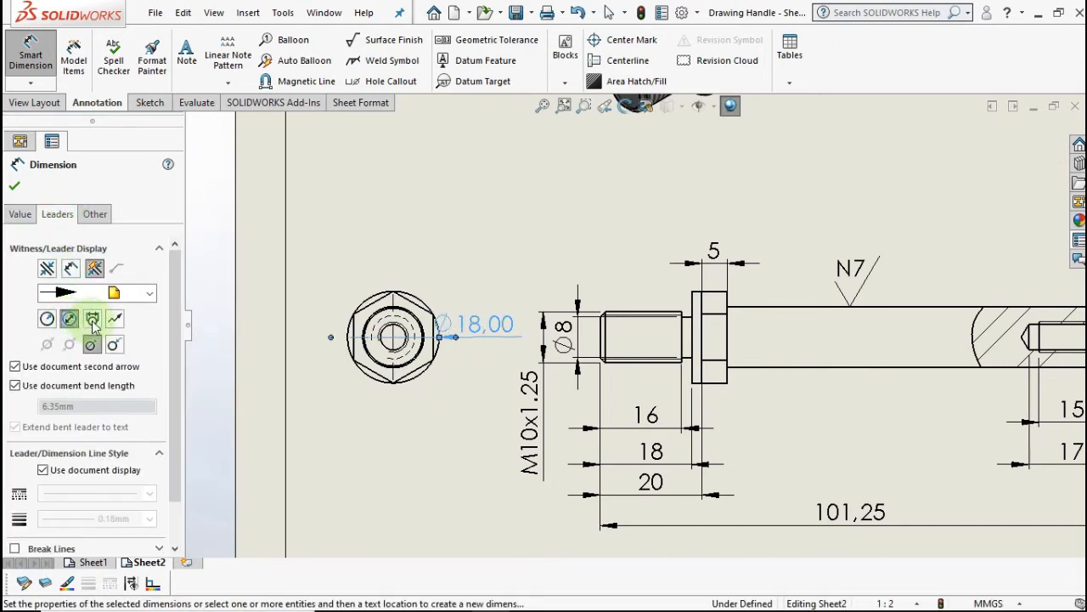
{"action": "left_click", "coordinate": [93, 320]}
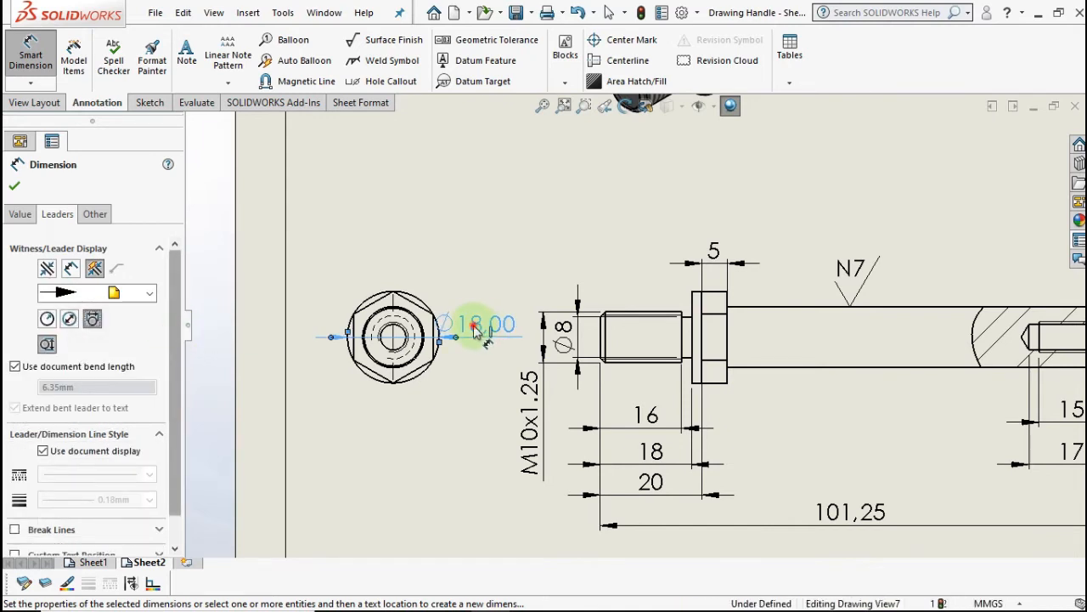
{"action": "left_click_drag", "start_coordinate": [476, 332], "coordinate": [392, 251]}
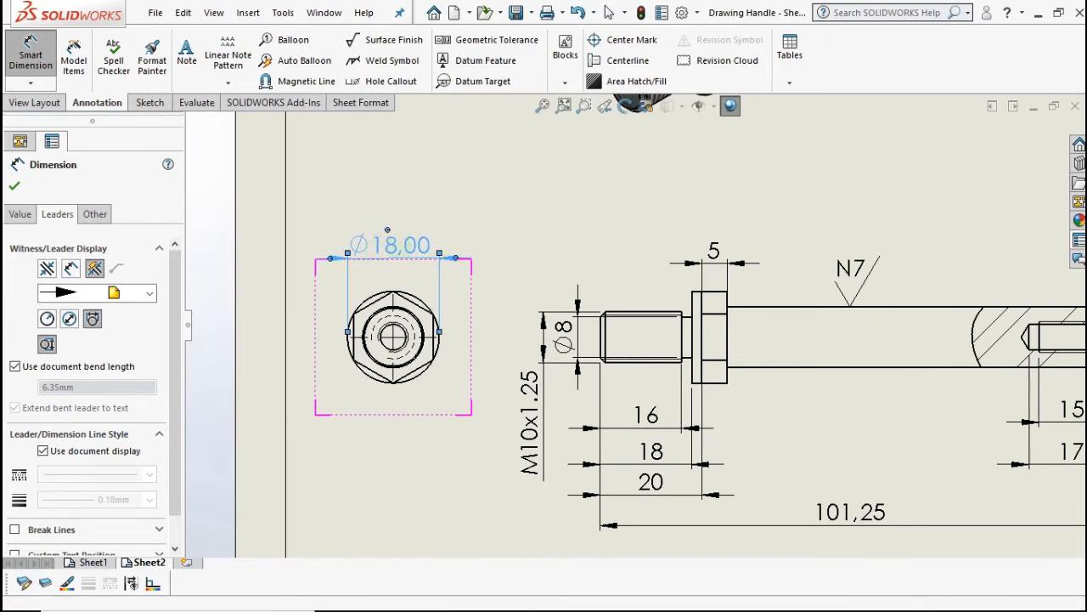
- Show Ø18 without decimals and measure 15,59 across the hex
{"action": "left_click", "coordinate": [20, 215]}
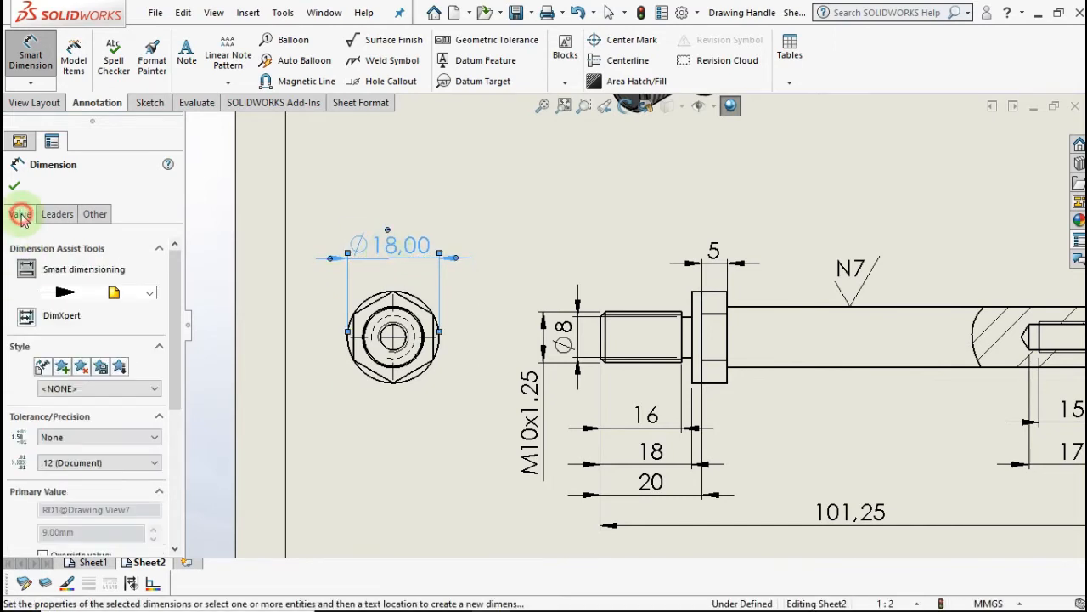
{"action": "left_click", "coordinate": [88, 472]}
{"action": "left_click", "coordinate": [85, 478]}
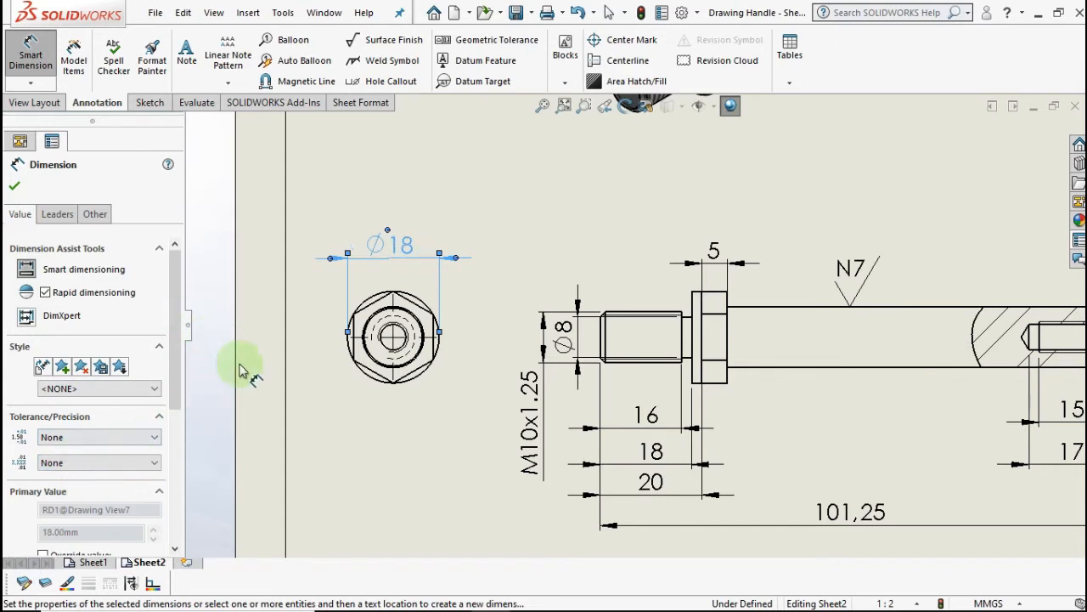
{"action": "left_click", "coordinate": [418, 310]}
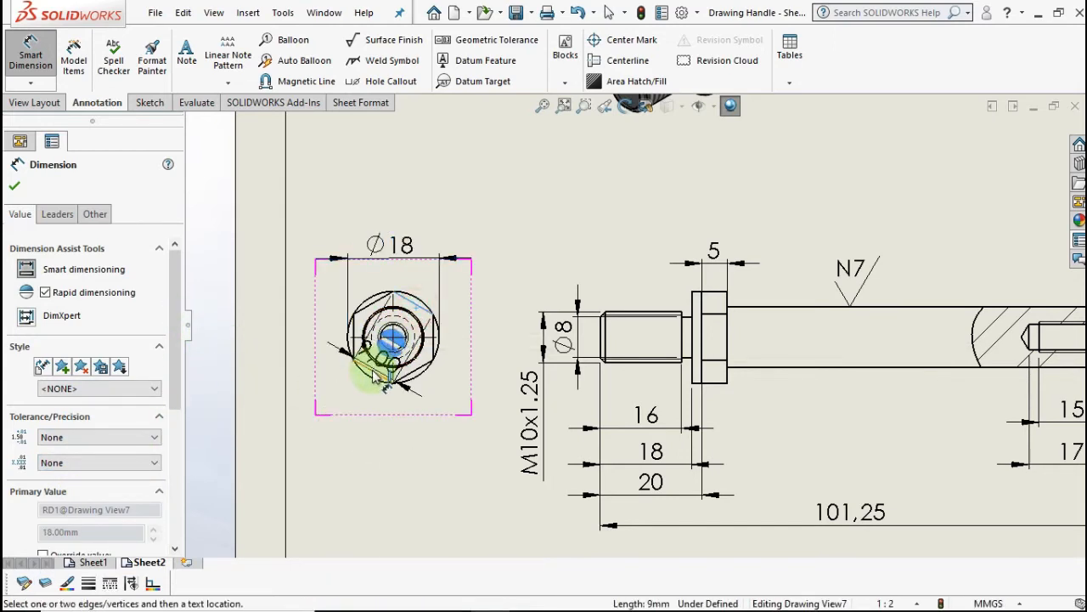
{"action": "left_click", "coordinate": [375, 374]}
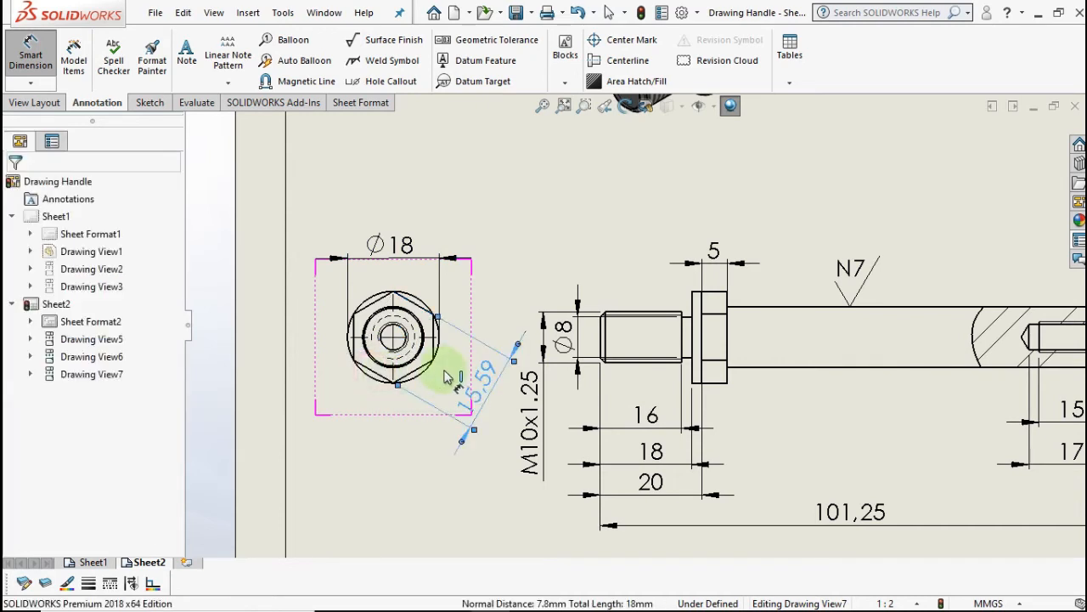
- Place the 15,59 dimension below the hex view and move it closer
{"action": "left_click", "coordinate": [474, 371]}
{"action": "left_click", "coordinate": [517, 243]}
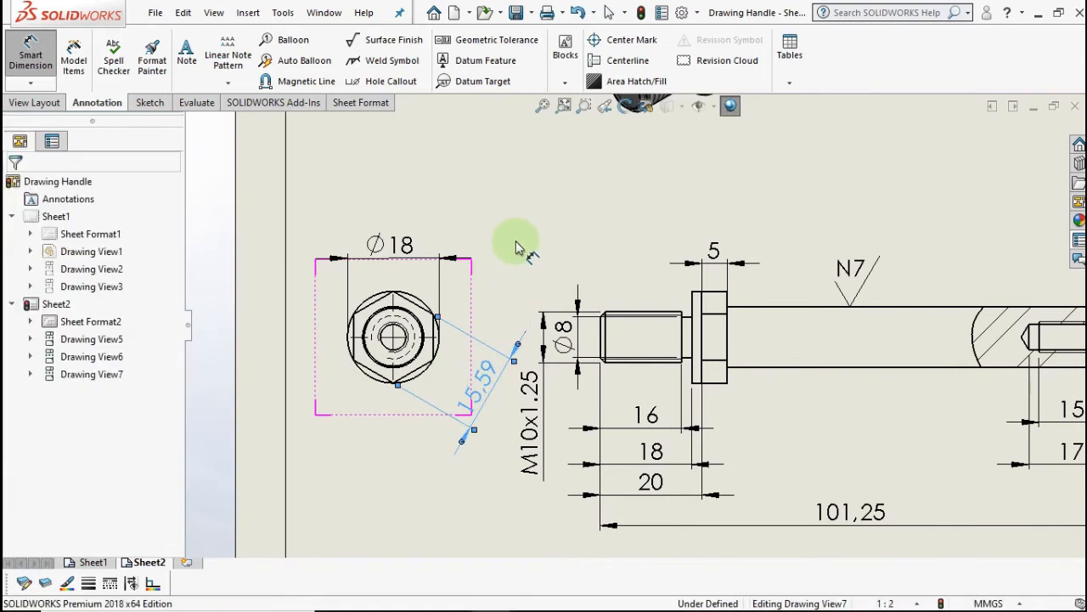
{"action": "left_click_drag", "start_coordinate": [481, 392], "coordinate": [456, 378]}
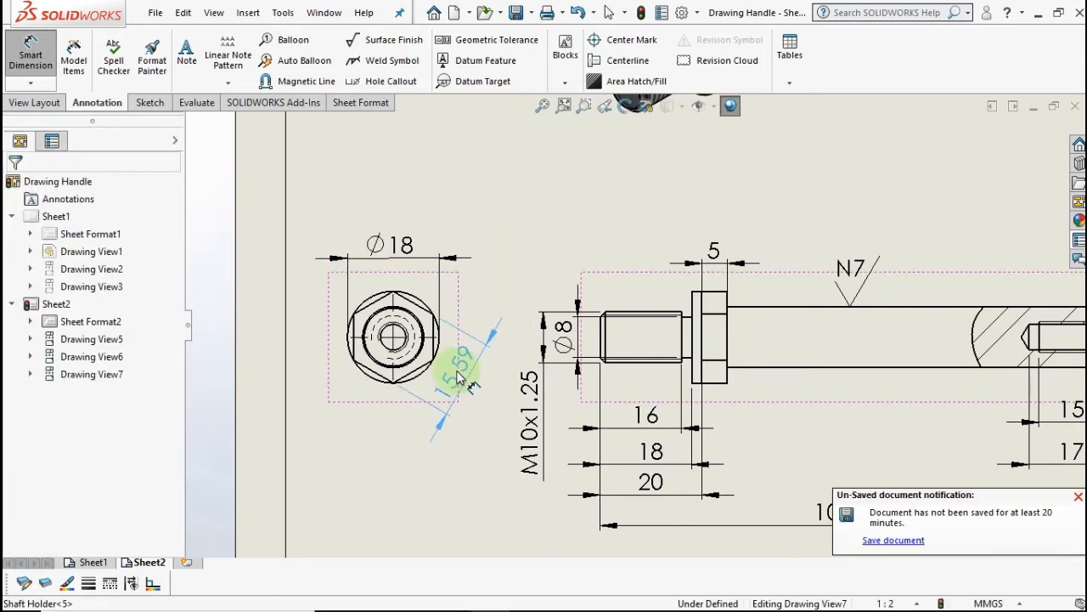
{"action": "scroll", "coordinate": [493, 391], "scroll_direction": "up", "scroll_amount": 3}
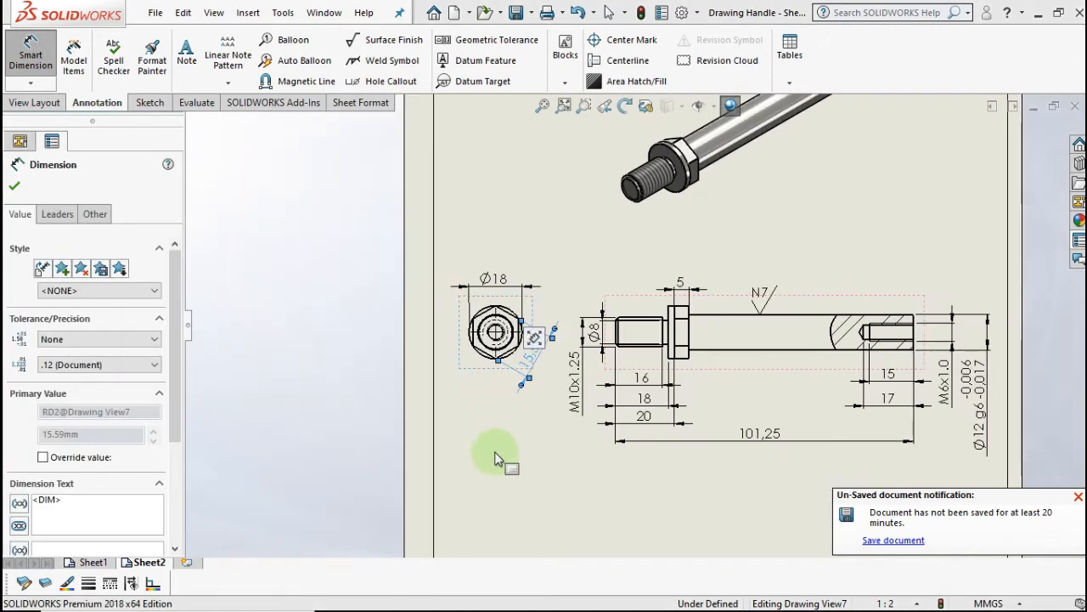
{"action": "left_click", "coordinate": [497, 437]}
{"action": "middle_click_drag", "start_coordinate": [496, 437], "coordinate": [428, 392]}
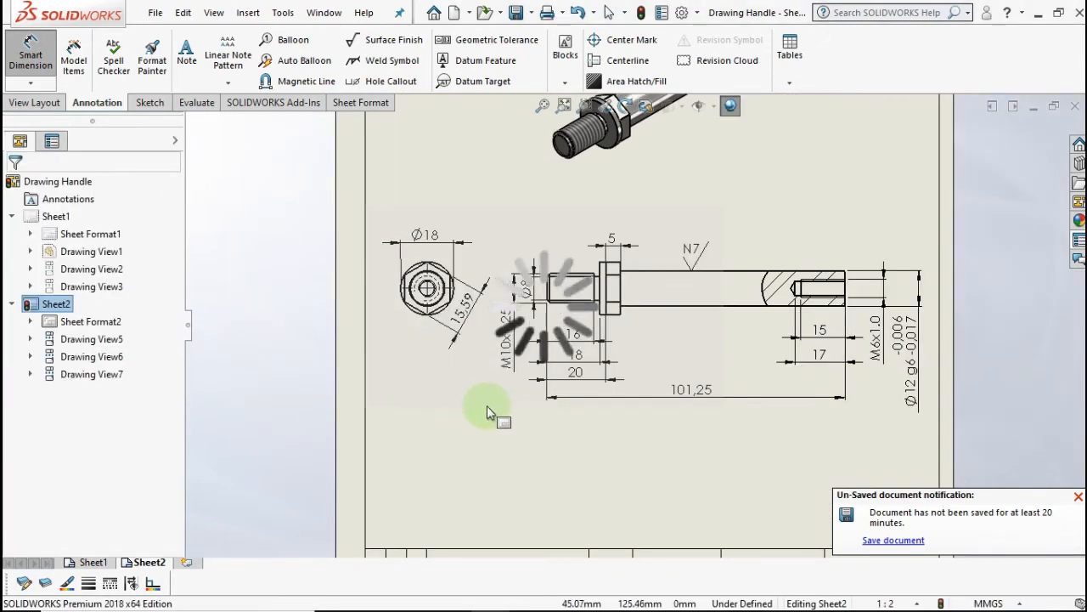
{"action": "middle_click_drag", "start_coordinate": [513, 403], "coordinate": [429, 417]}
{"action": "key", "text": "Escape"}
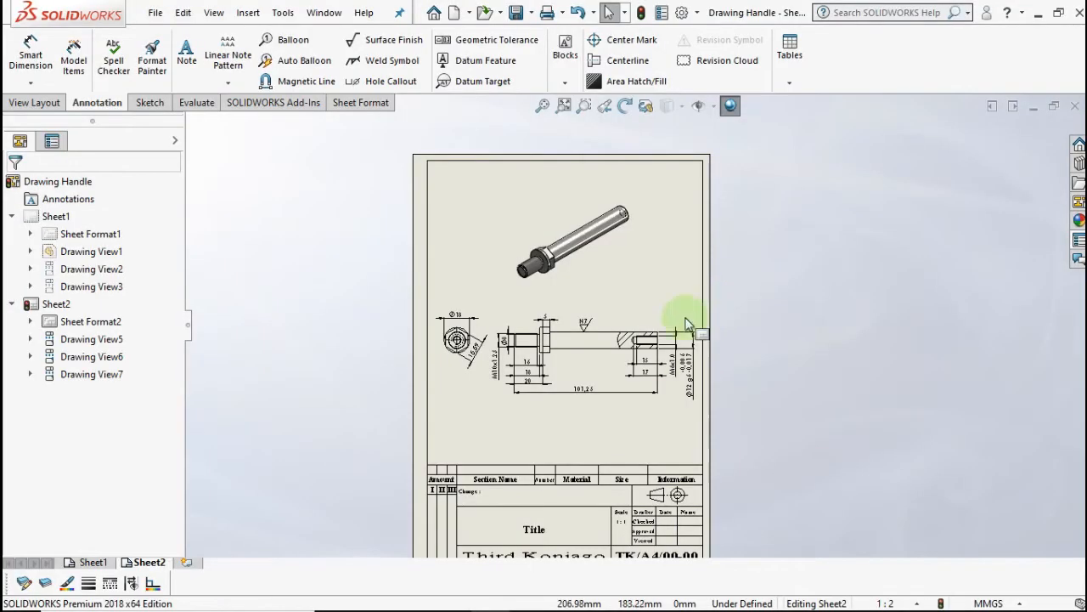
- Add a new blank Sheet3 to the drawing
{"action": "scroll", "coordinate": [688, 325], "scroll_direction": "up", "scroll_amount": 2}
{"action": "scroll", "coordinate": [620, 345], "scroll_direction": "down", "scroll_amount": 5}
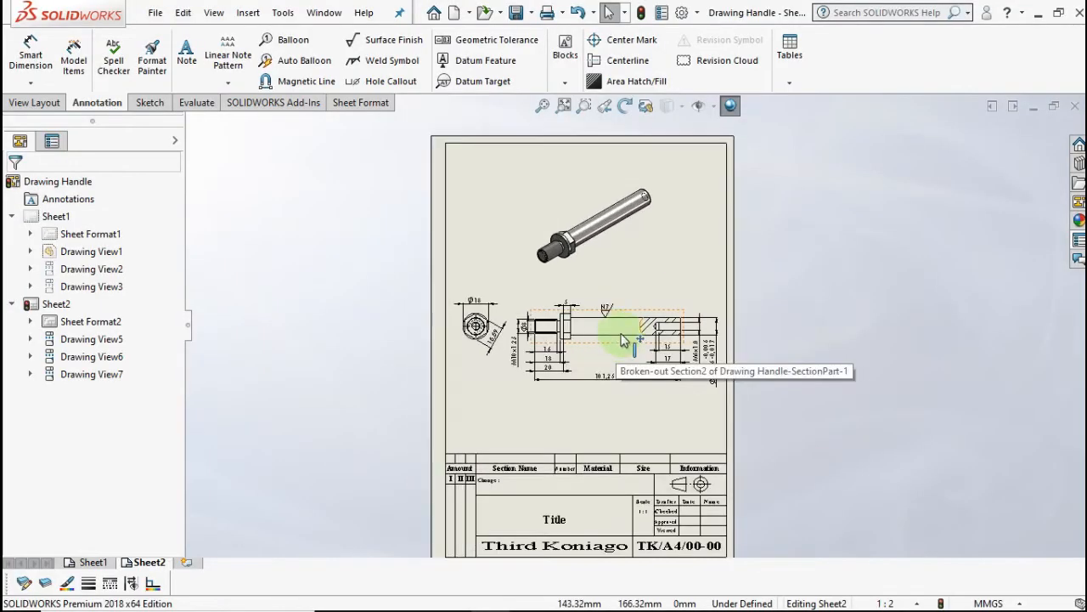
{"action": "scroll", "coordinate": [456, 403], "scroll_direction": "up", "scroll_amount": 1}
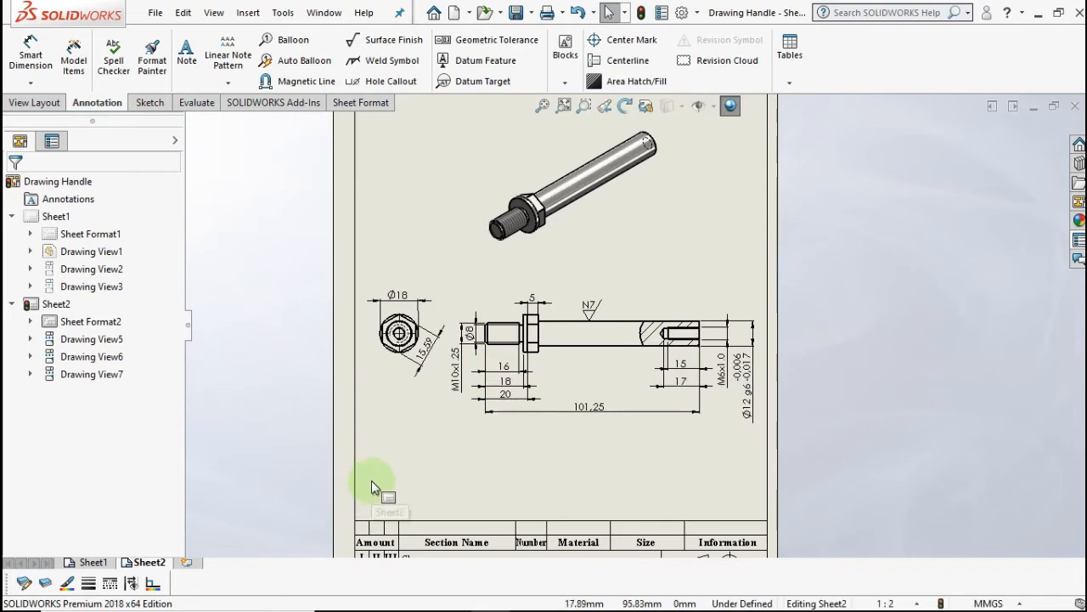
{"action": "left_click", "coordinate": [187, 558]}
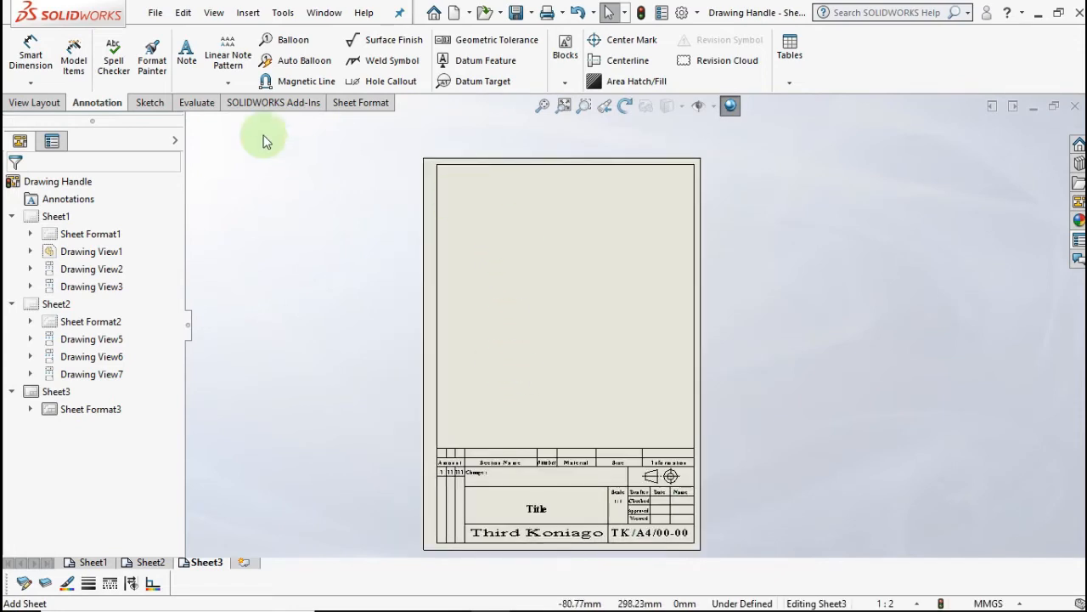
- Place a 1:1 end view of the Holder on Sheet3 with an isometric projected view up and right
{"action": "left_click", "coordinate": [49, 100]}
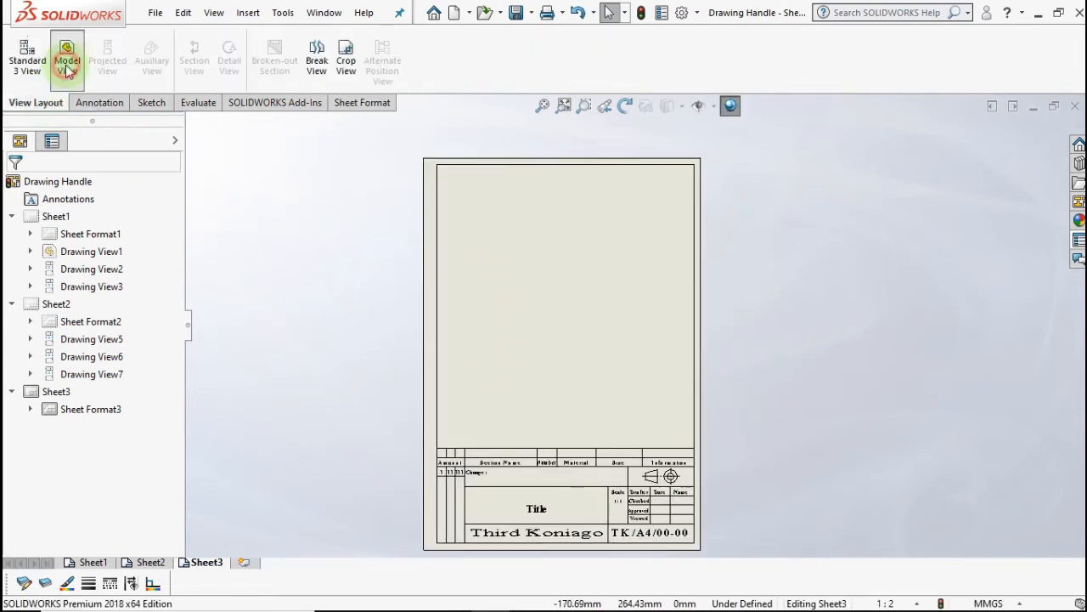
{"action": "left_click", "coordinate": [67, 67]}
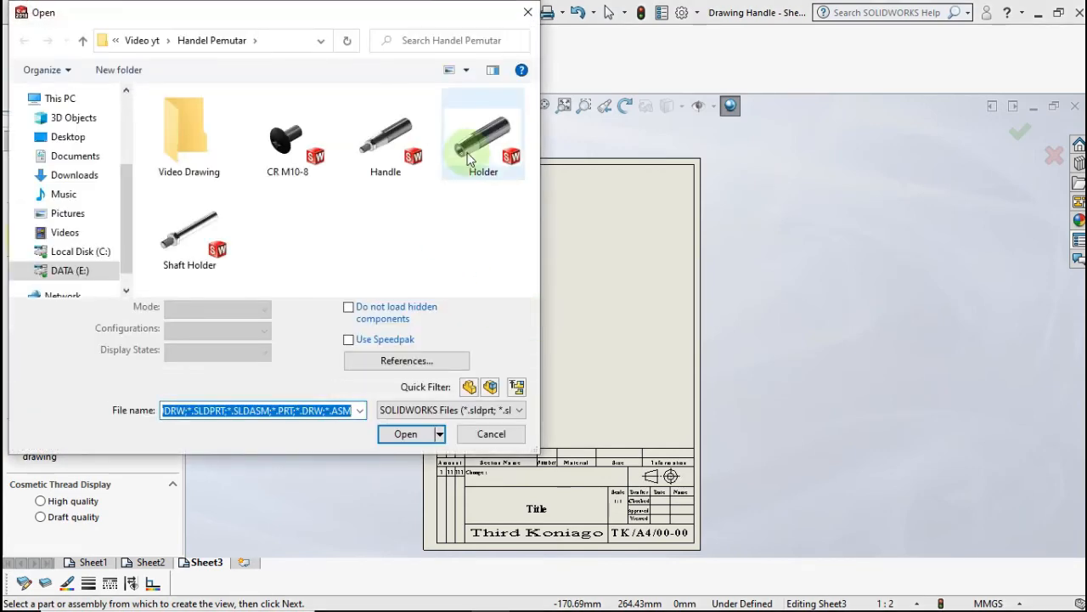
{"action": "left_click", "coordinate": [468, 155]}
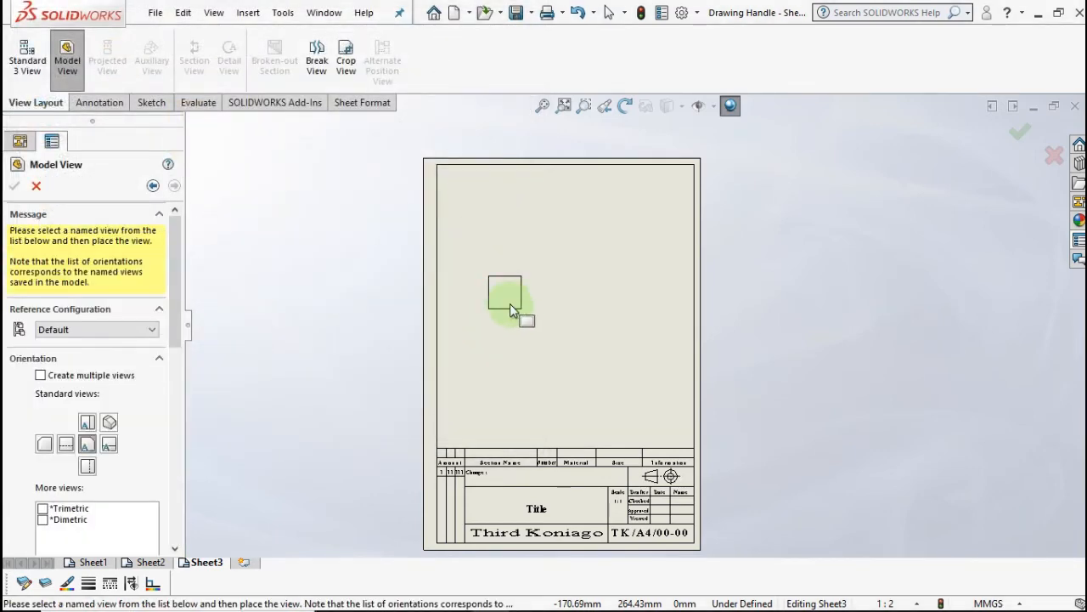
{"action": "scroll", "coordinate": [510, 314], "scroll_direction": "down", "scroll_amount": 2}
{"action": "scroll", "coordinate": [522, 327], "scroll_direction": "up", "scroll_amount": 1}
{"action": "scroll", "coordinate": [162, 399], "scroll_direction": "down", "scroll_amount": 5}
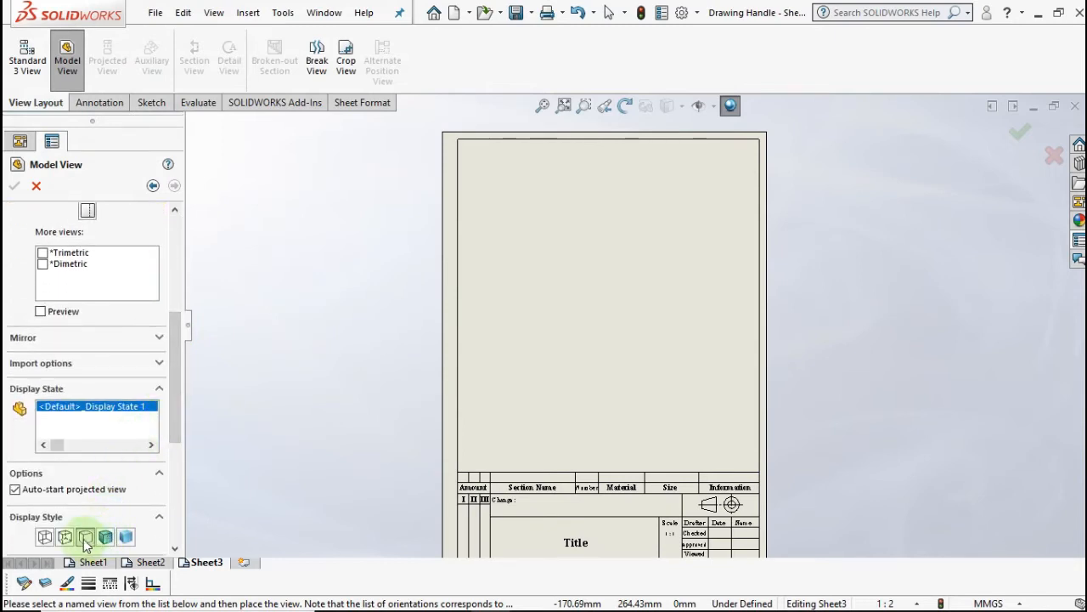
{"action": "left_click_drag", "start_coordinate": [174, 429], "coordinate": [175, 475]}
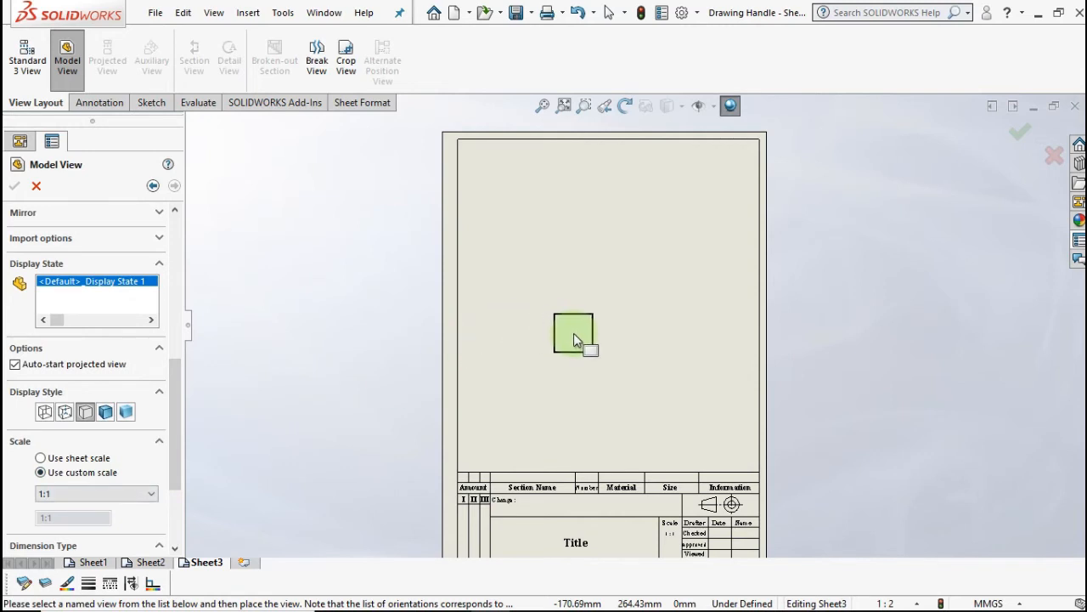
{"action": "left_click", "coordinate": [573, 334]}
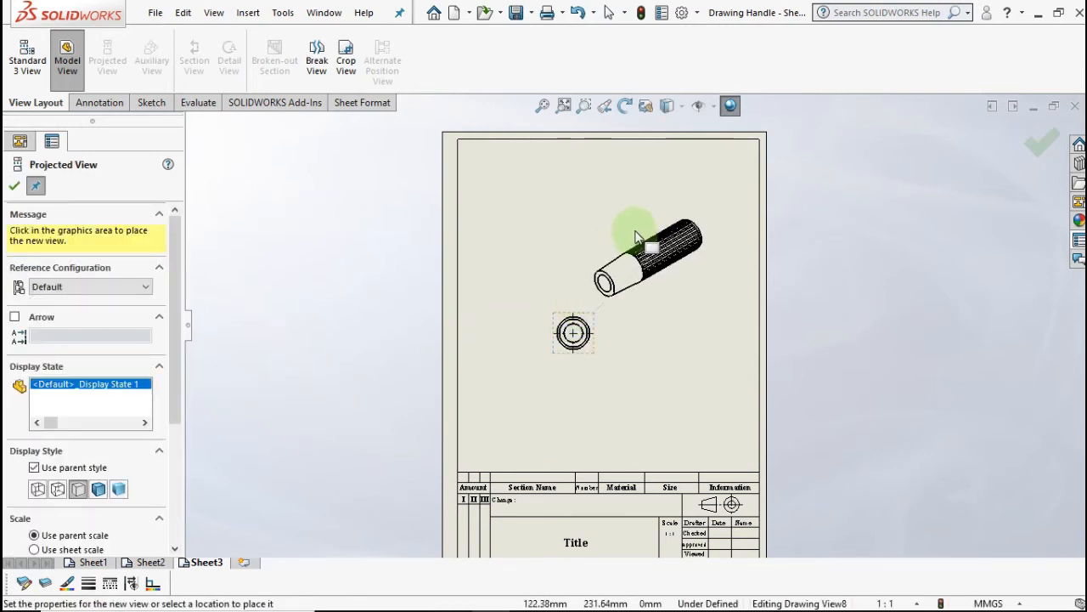
{"action": "left_click", "coordinate": [637, 237]}
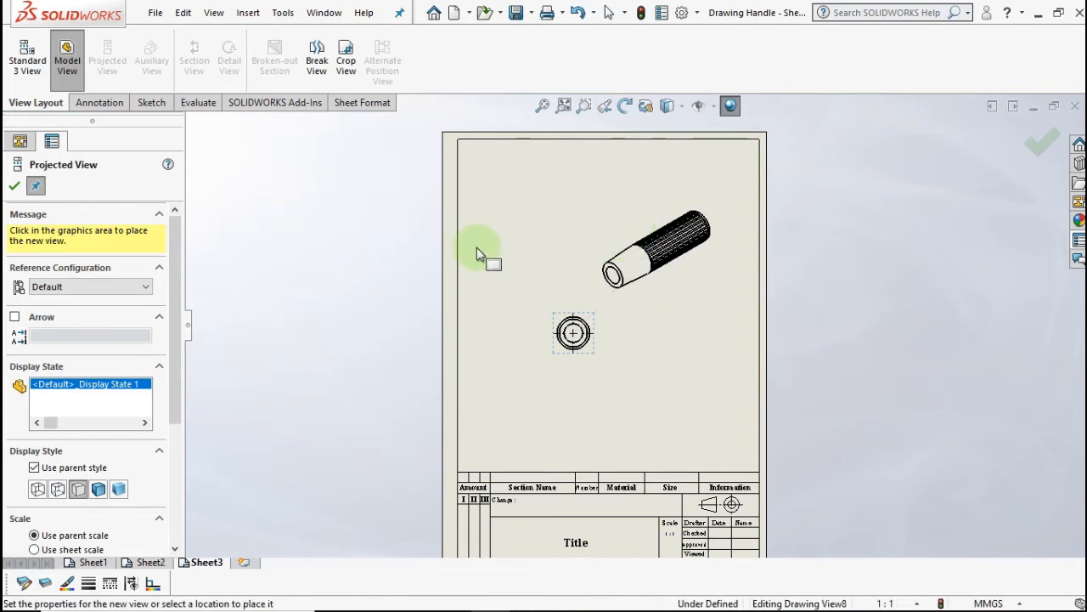
{"action": "left_click", "coordinate": [15, 186]}
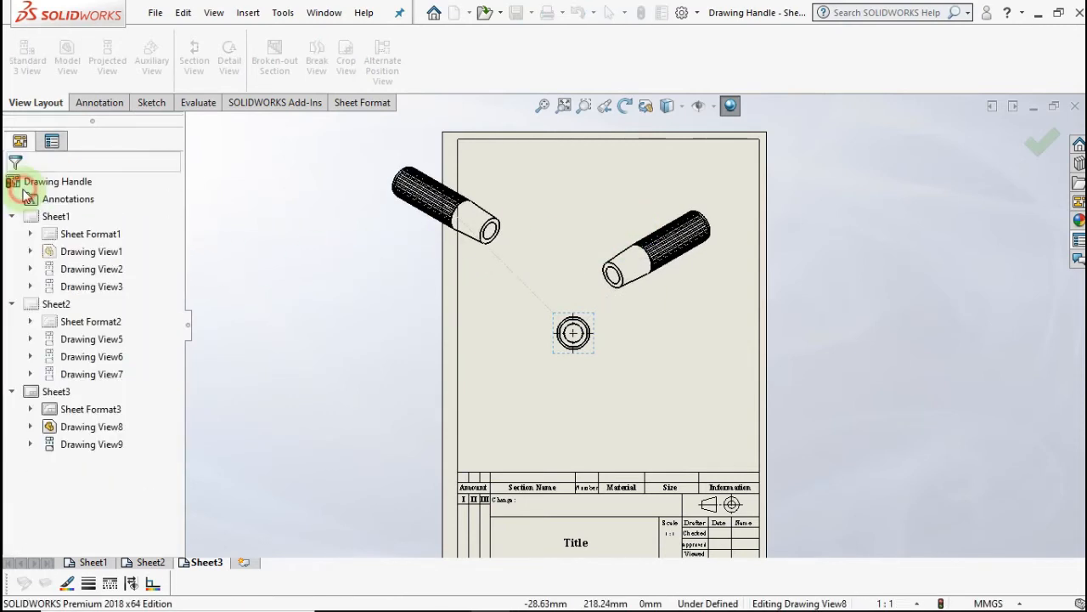
- Move the circular end view down-left and the isometric view left on Sheet3
{"action": "scroll", "coordinate": [598, 293], "scroll_direction": "down", "scroll_amount": 3}
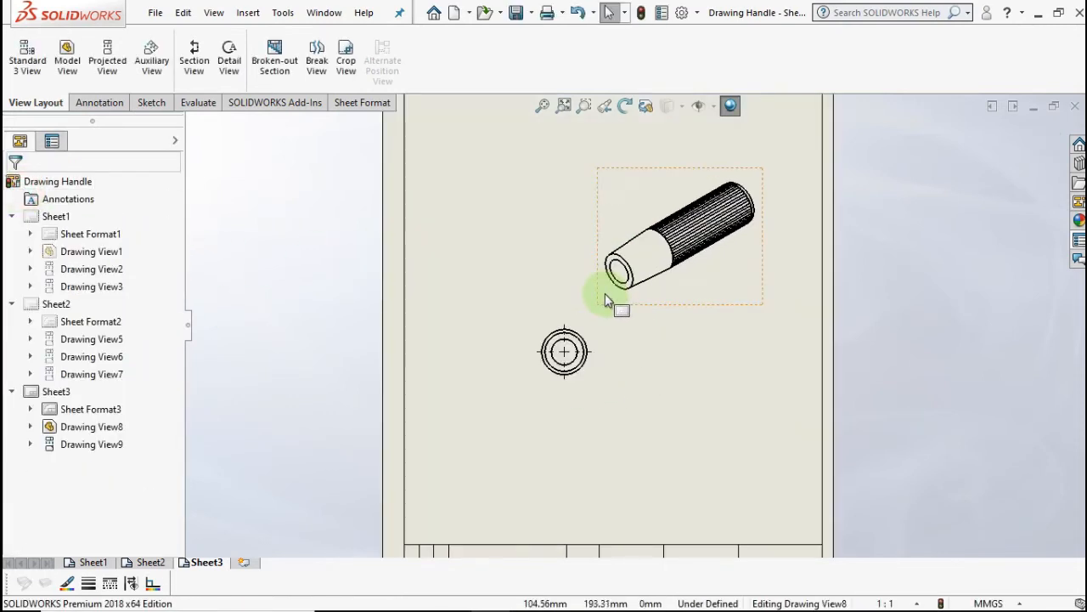
{"action": "scroll", "coordinate": [556, 318], "scroll_direction": "up", "scroll_amount": 2}
{"action": "scroll", "coordinate": [558, 335], "scroll_direction": "down", "scroll_amount": 2}
{"action": "left_click", "coordinate": [568, 340]}
{"action": "left_click_drag", "start_coordinate": [567, 340], "coordinate": [543, 351]}
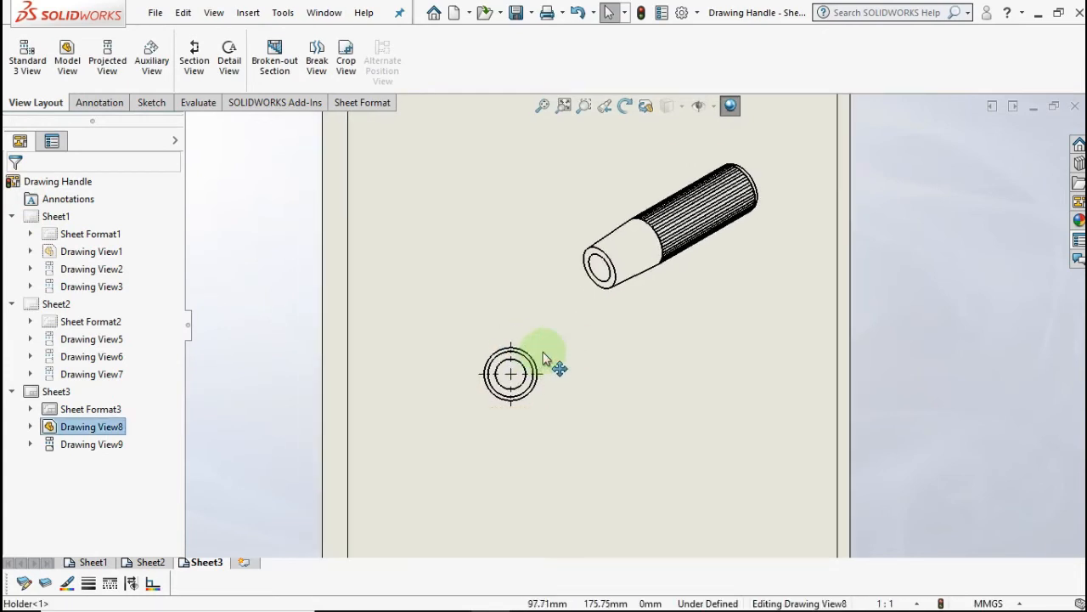
{"action": "left_click", "coordinate": [706, 330]}
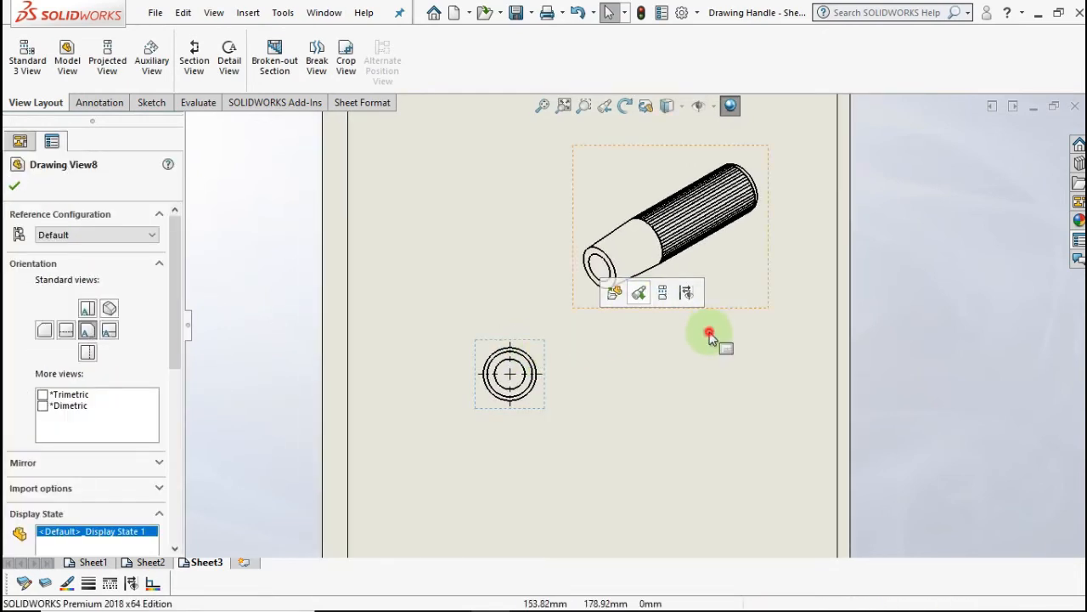
{"action": "left_click", "coordinate": [712, 301]}
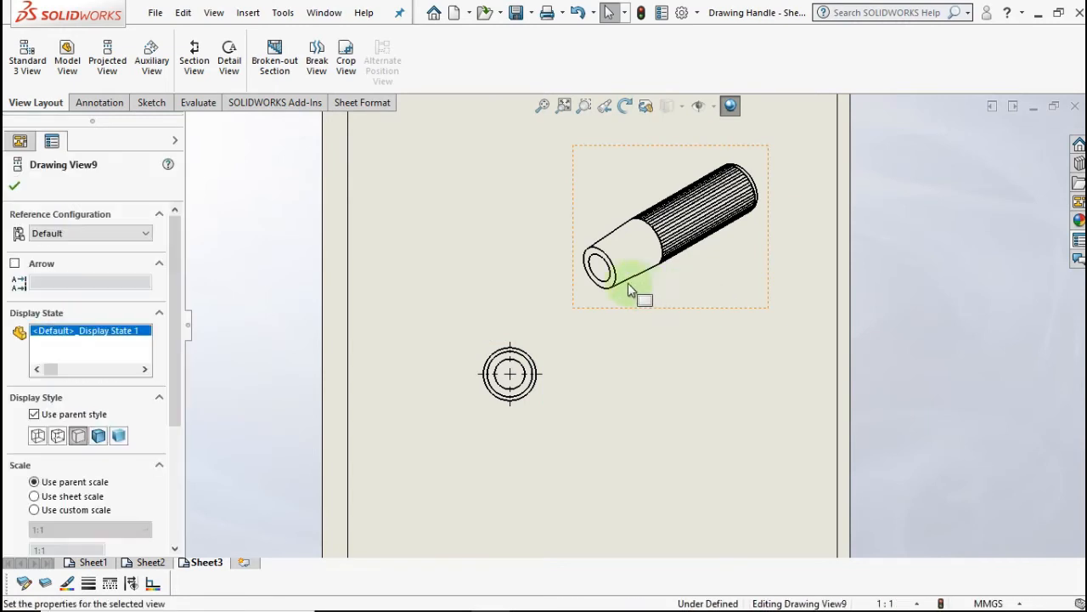
{"action": "left_click", "coordinate": [653, 313]}
{"action": "mouse_move", "coordinate": [652, 313]}
{"action": "left_mouse_down"}
{"action": "mouse_move", "coordinate": [583, 298]}
{"action": "mouse_move", "coordinate": [585, 320]}
{"action": "left_mouse_up"}
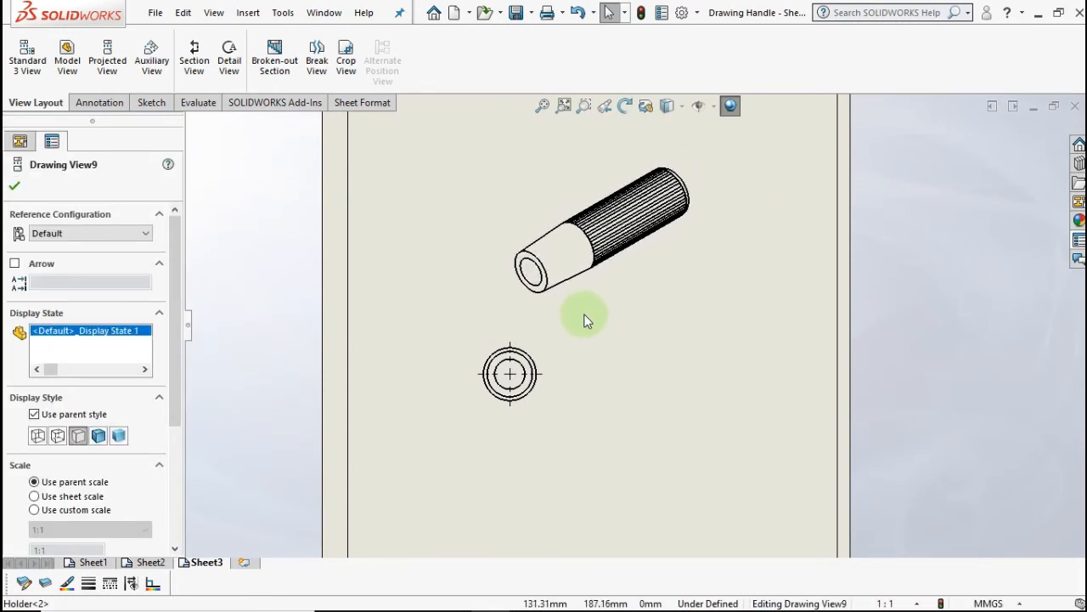
- Make the isometric view Shaded and shift the end view further down-left
{"action": "left_click", "coordinate": [98, 436]}
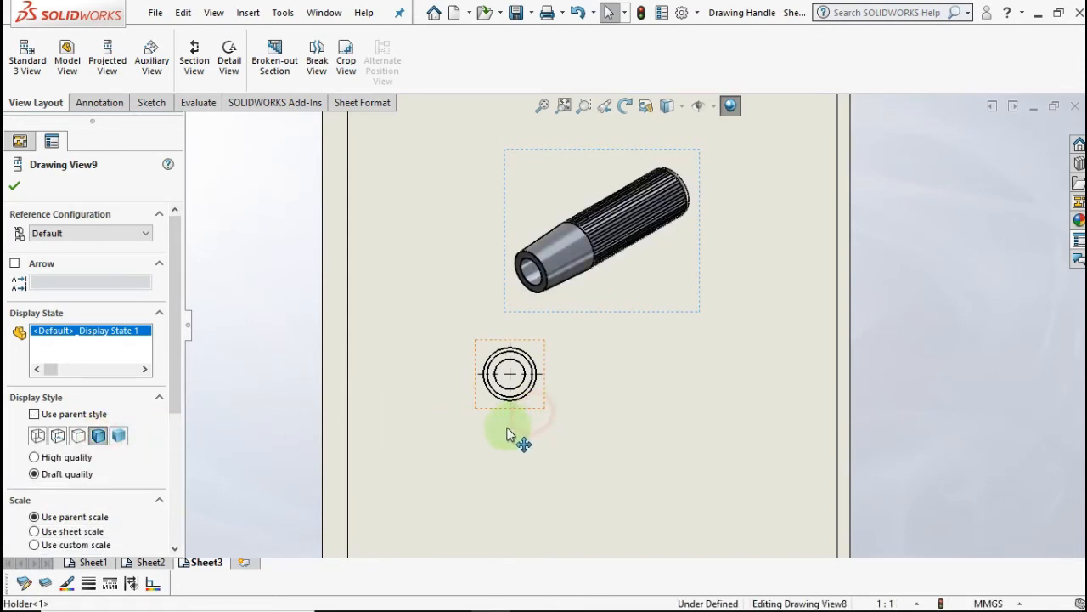
{"action": "left_click_drag", "start_coordinate": [507, 434], "coordinate": [473, 463]}
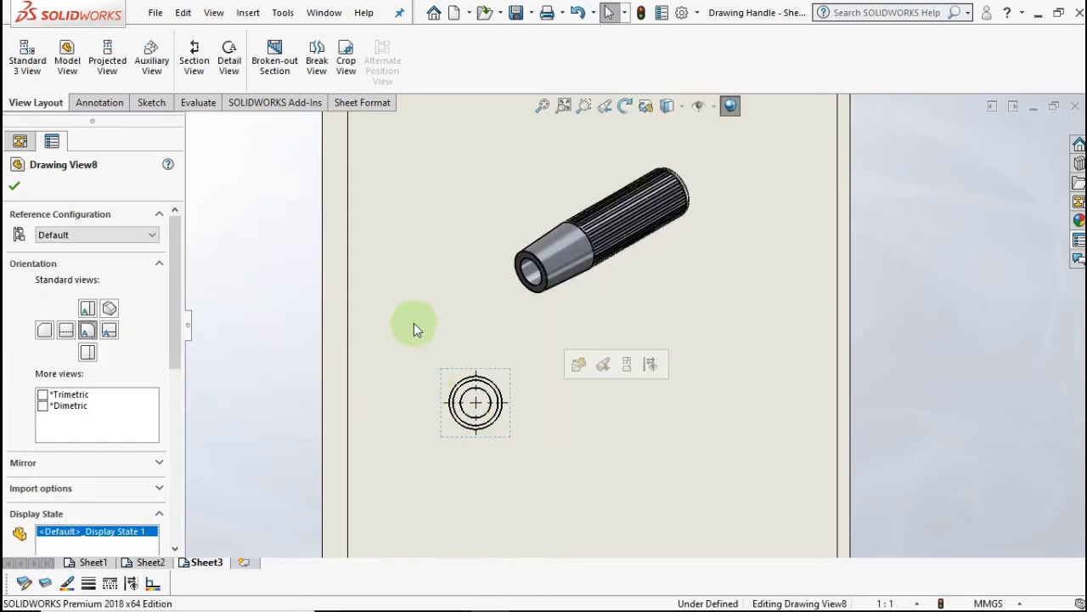
{"action": "left_click", "coordinate": [365, 316]}
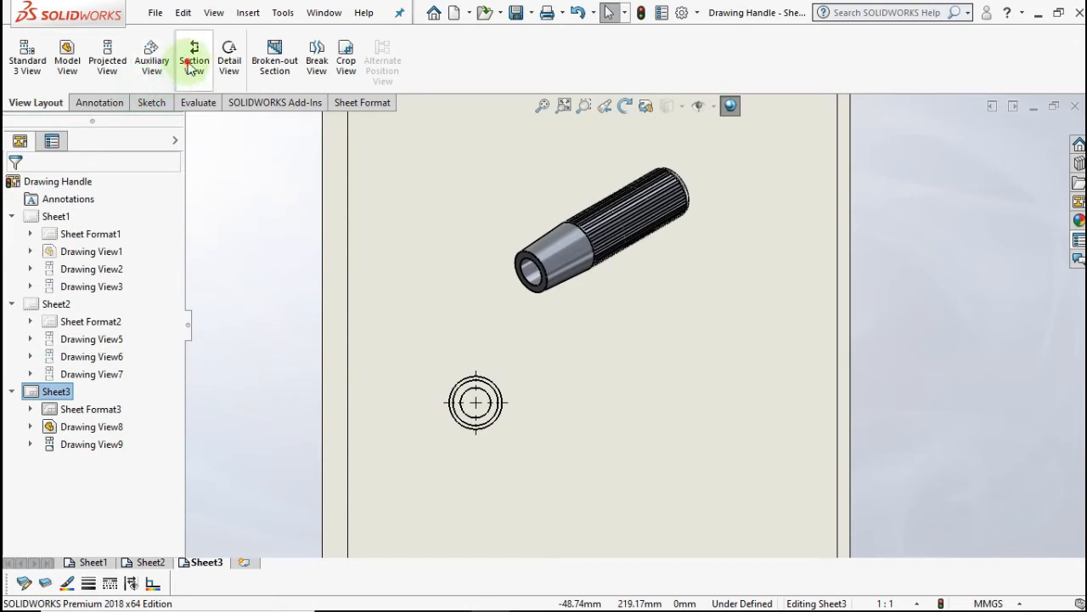
- Cut Section A-A vertically through the end view's centre and place it to the right
{"action": "left_click", "coordinate": [477, 406]}
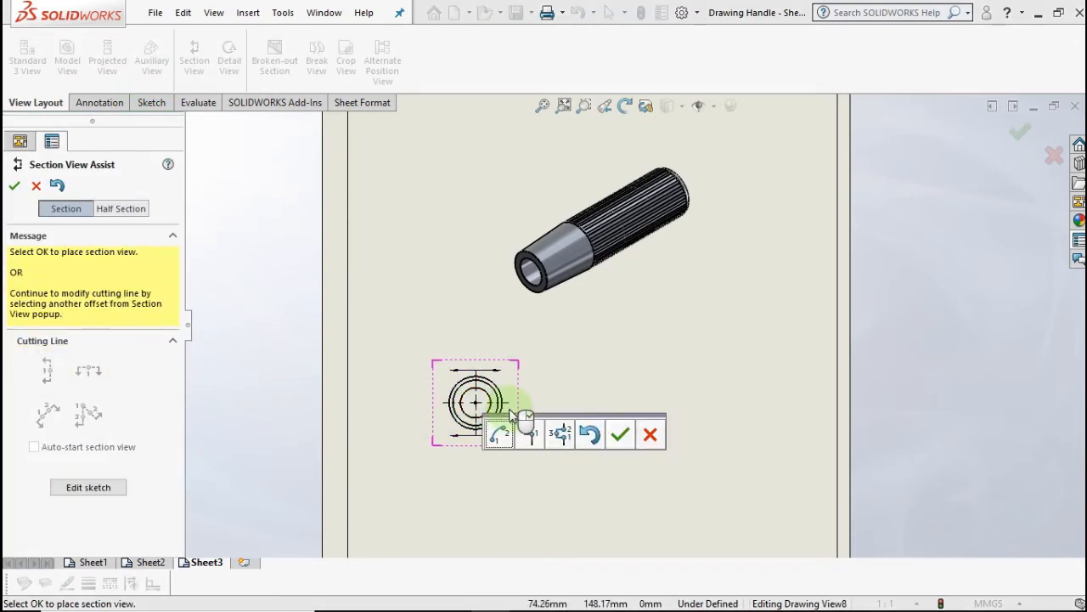
{"action": "left_click", "coordinate": [620, 435]}
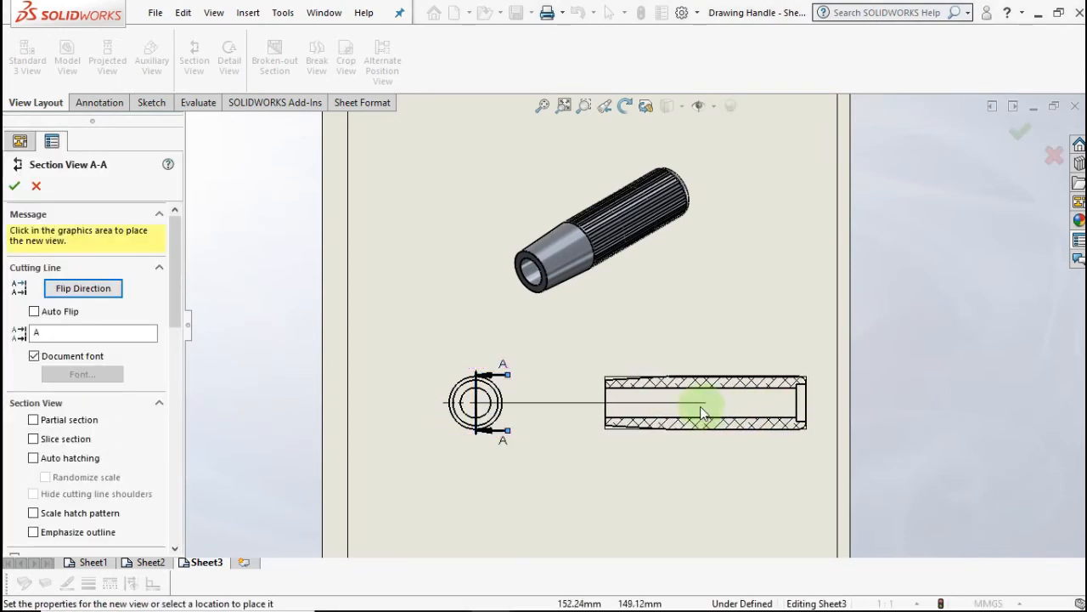
{"action": "left_click", "coordinate": [659, 407]}
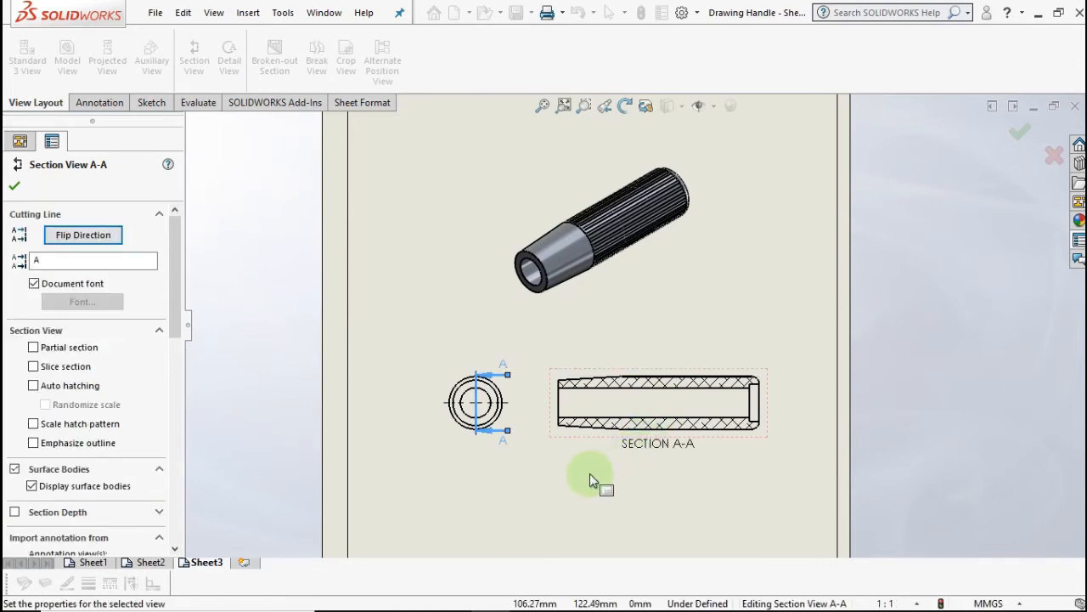
{"action": "scroll", "coordinate": [590, 474], "scroll_direction": "down", "scroll_amount": 1}
{"action": "scroll", "coordinate": [548, 412], "scroll_direction": "down", "scroll_amount": 1}
{"action": "scroll", "coordinate": [548, 394], "scroll_direction": "down", "scroll_amount": 2}
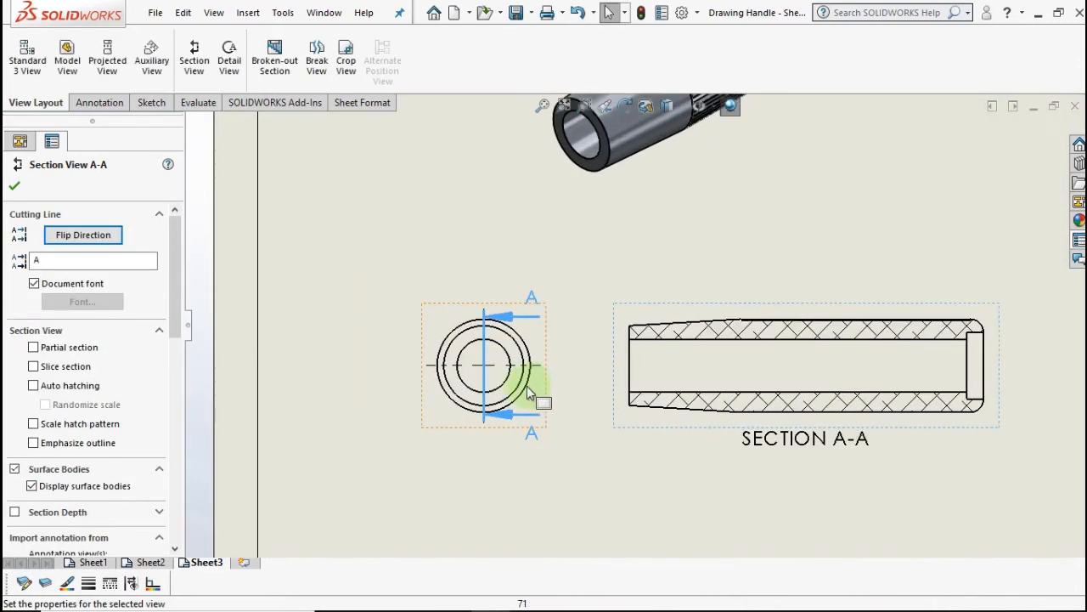
{"action": "left_click", "coordinate": [14, 189]}
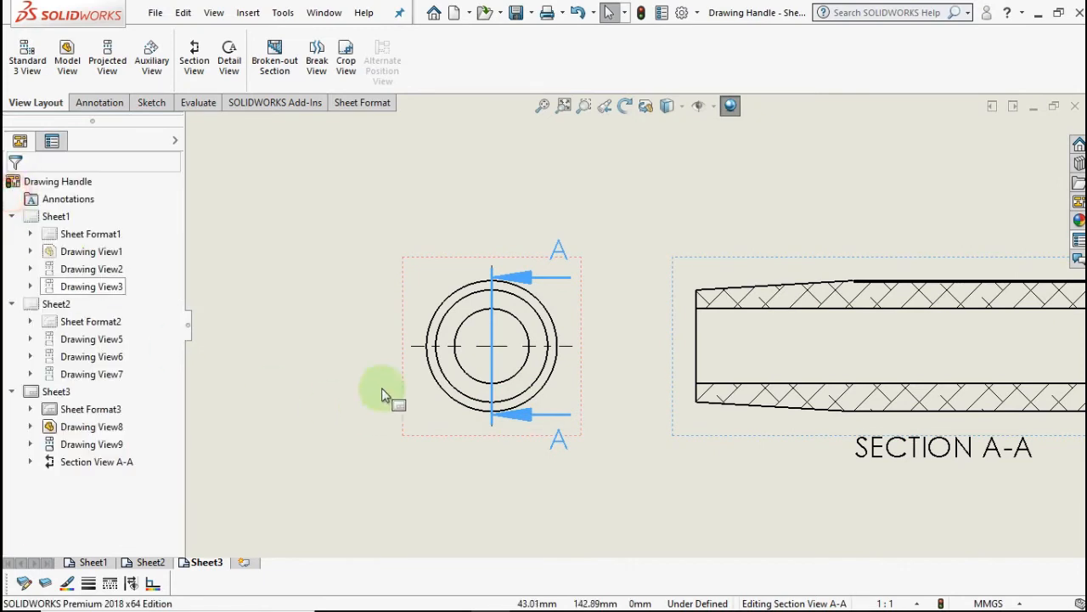
{"action": "left_click", "coordinate": [489, 438]}
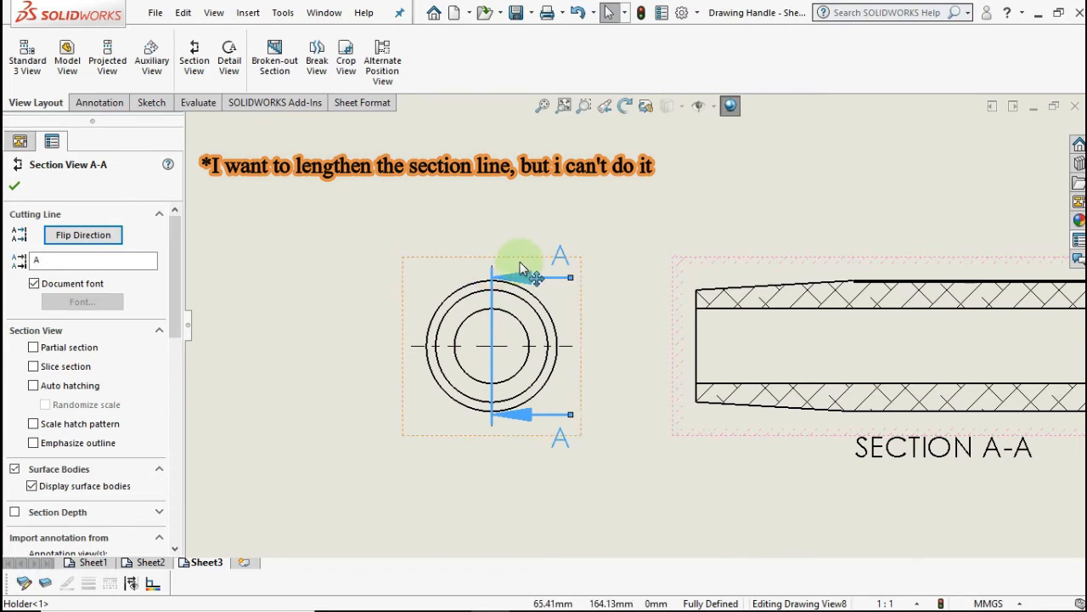
{"action": "left_click", "coordinate": [619, 340]}
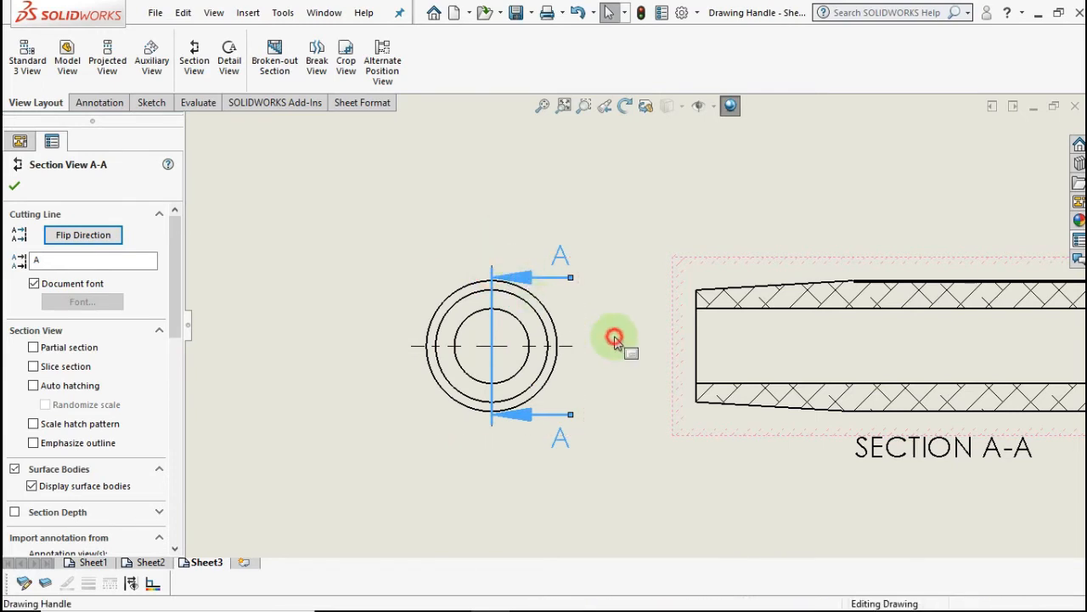
{"action": "left_click", "coordinate": [526, 277]}
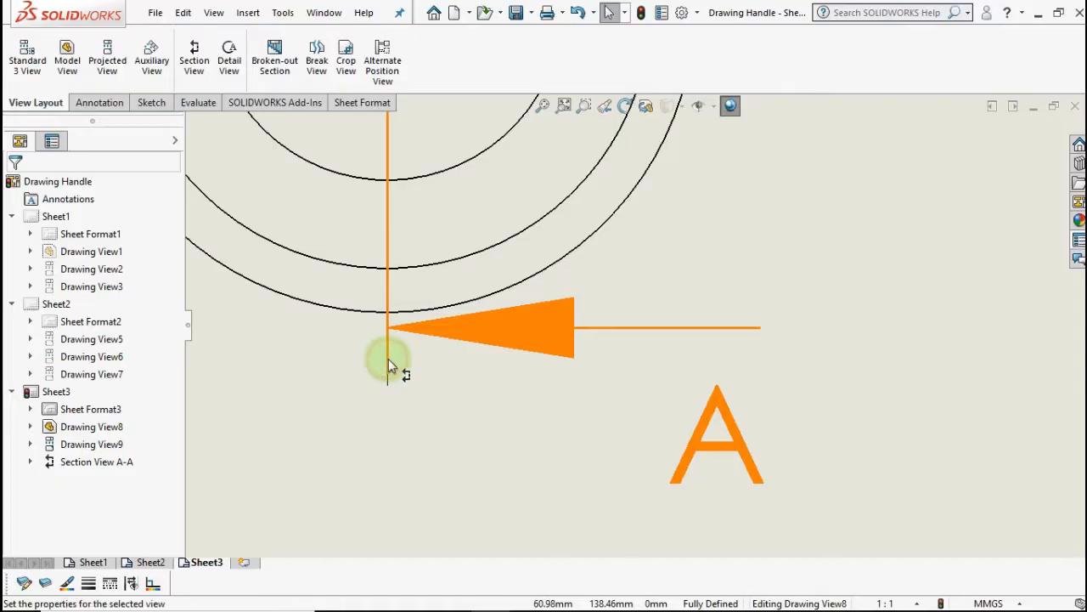
{"action": "double_click", "coordinate": [388, 359]}
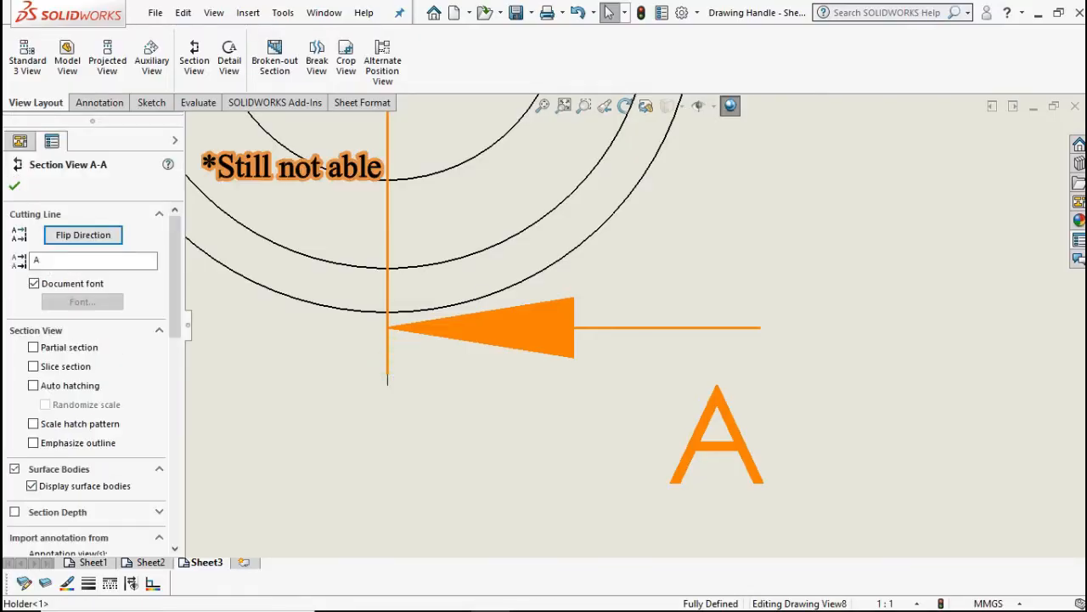
{"action": "left_click", "coordinate": [387, 383]}
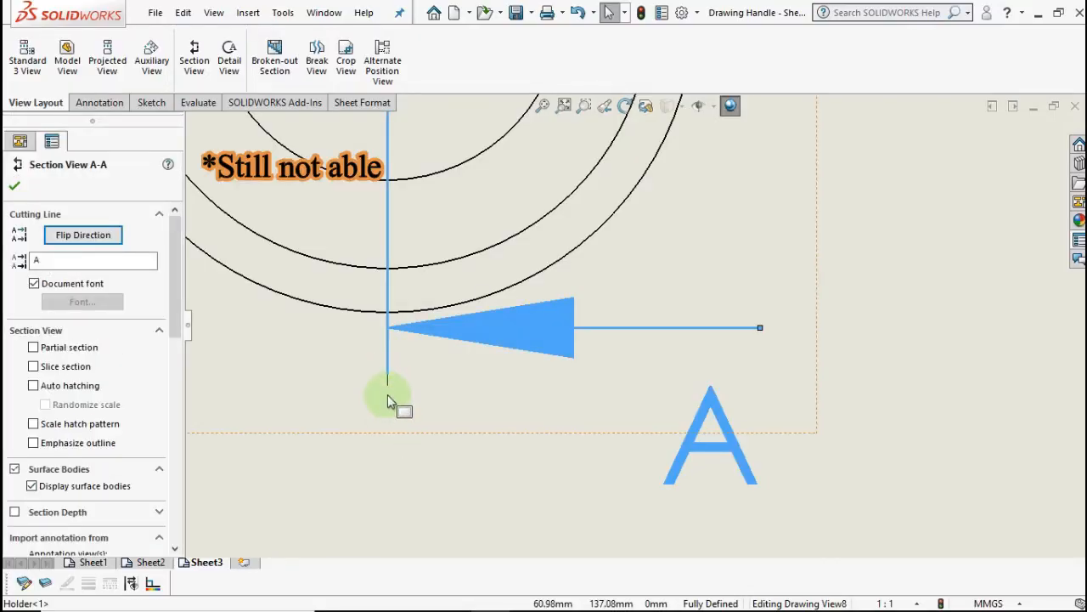
{"action": "left_click", "coordinate": [387, 366]}
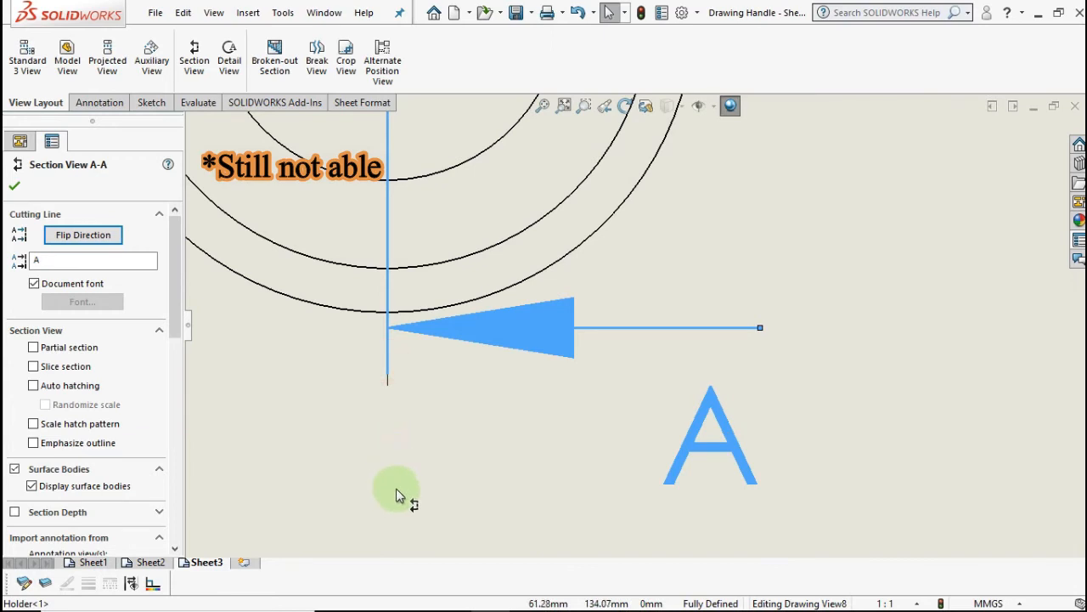
{"action": "left_click", "coordinate": [408, 333]}
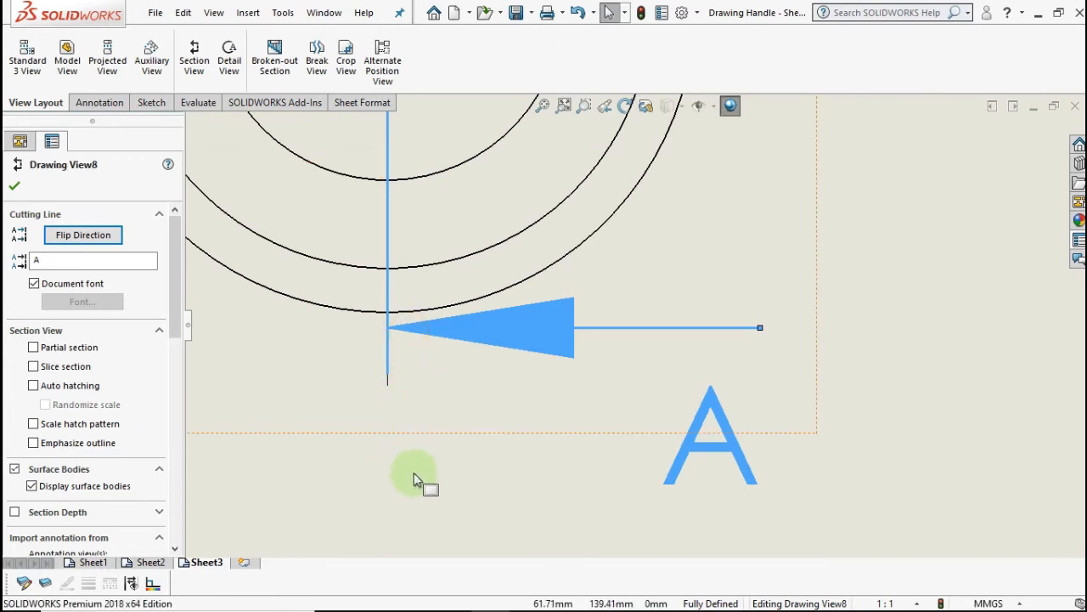
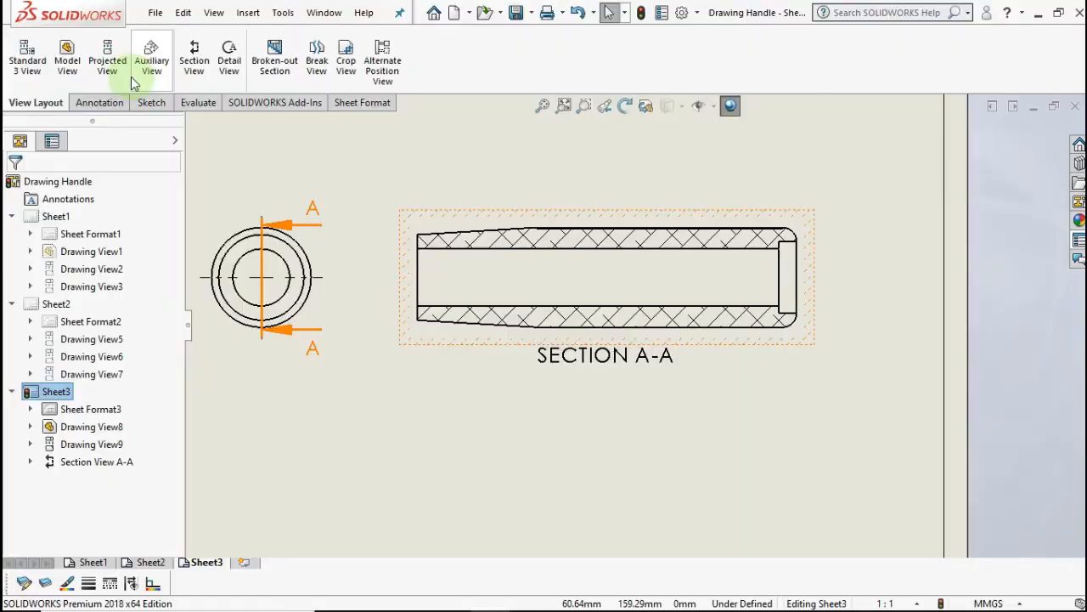
- Dimension the end bore of Section A-A as Ø15, with precision set to None
{"action": "left_click", "coordinate": [100, 102]}
{"action": "left_click", "coordinate": [30, 56]}
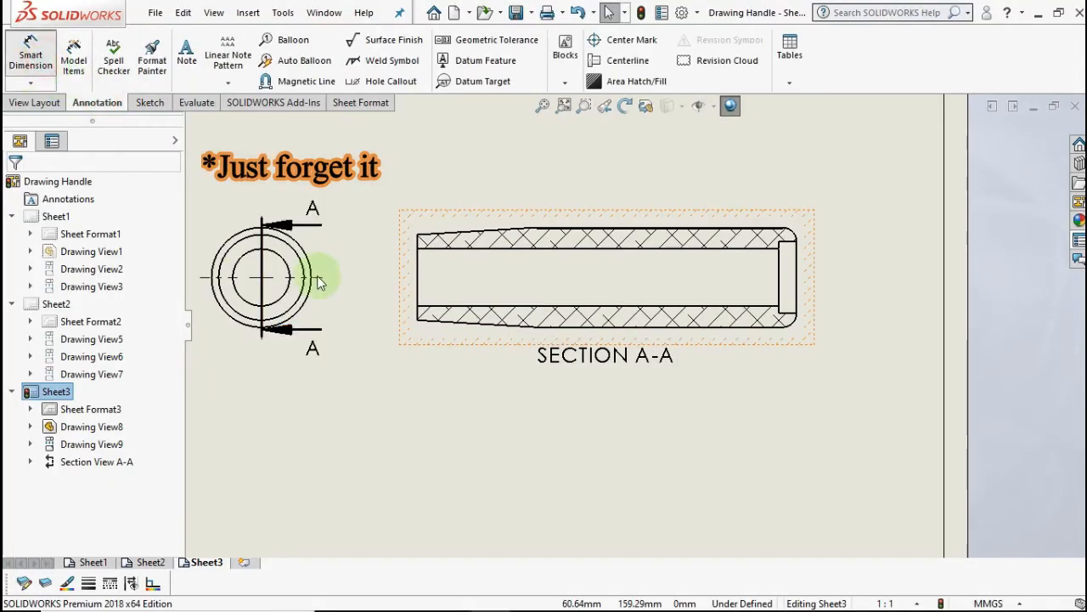
{"action": "scroll", "coordinate": [535, 281], "scroll_direction": "down", "scroll_amount": 2}
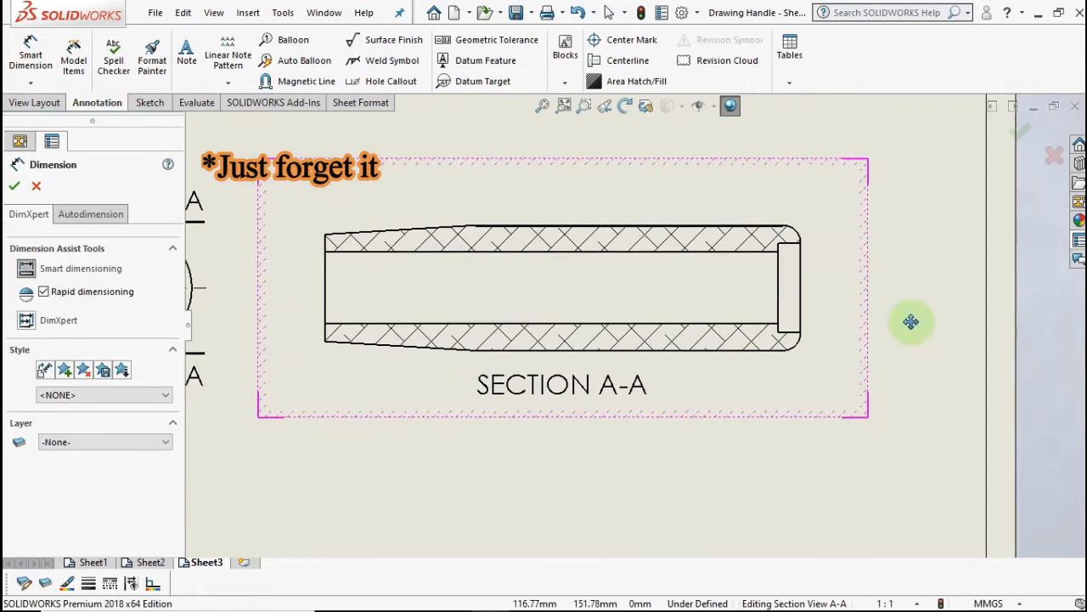
{"action": "left_click", "coordinate": [792, 247]}
{"action": "left_click", "coordinate": [791, 337]}
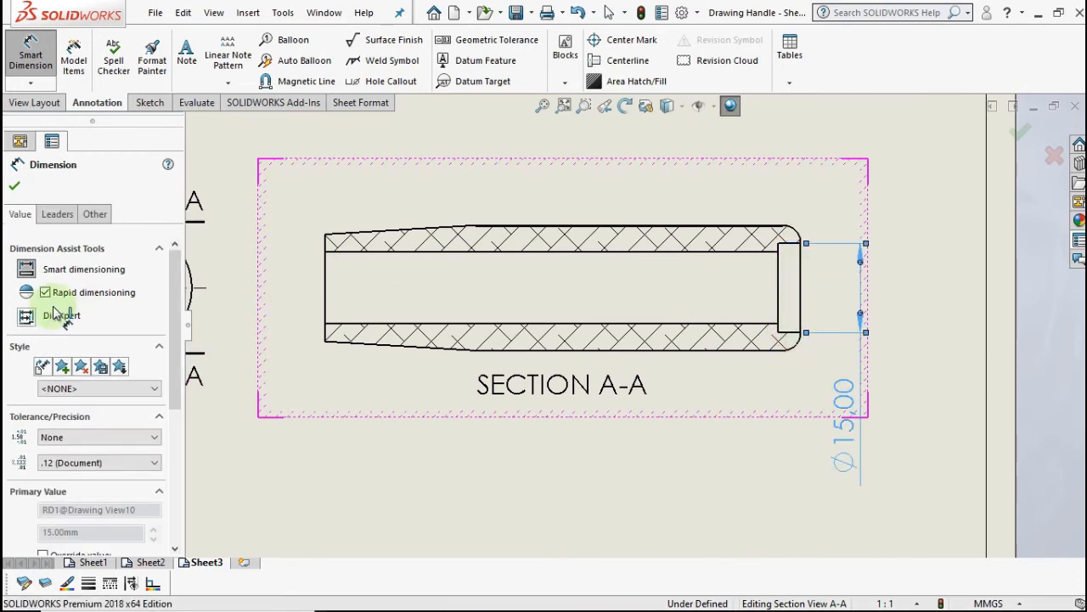
{"action": "left_click", "coordinate": [77, 437]}
{"action": "left_click", "coordinate": [77, 436]}
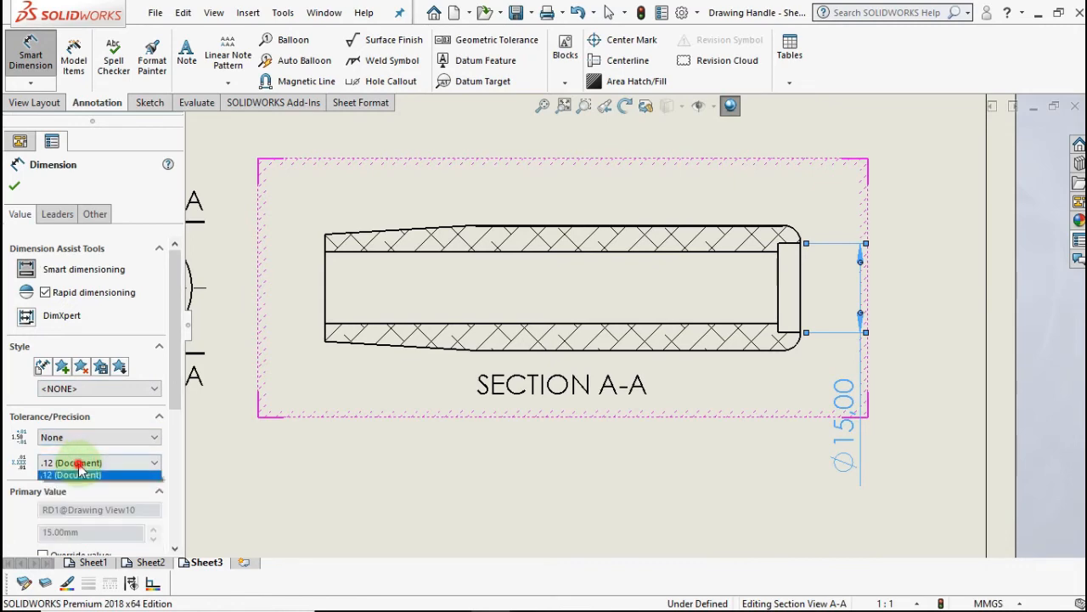
{"action": "left_click", "coordinate": [79, 467]}
{"action": "left_click", "coordinate": [68, 480]}
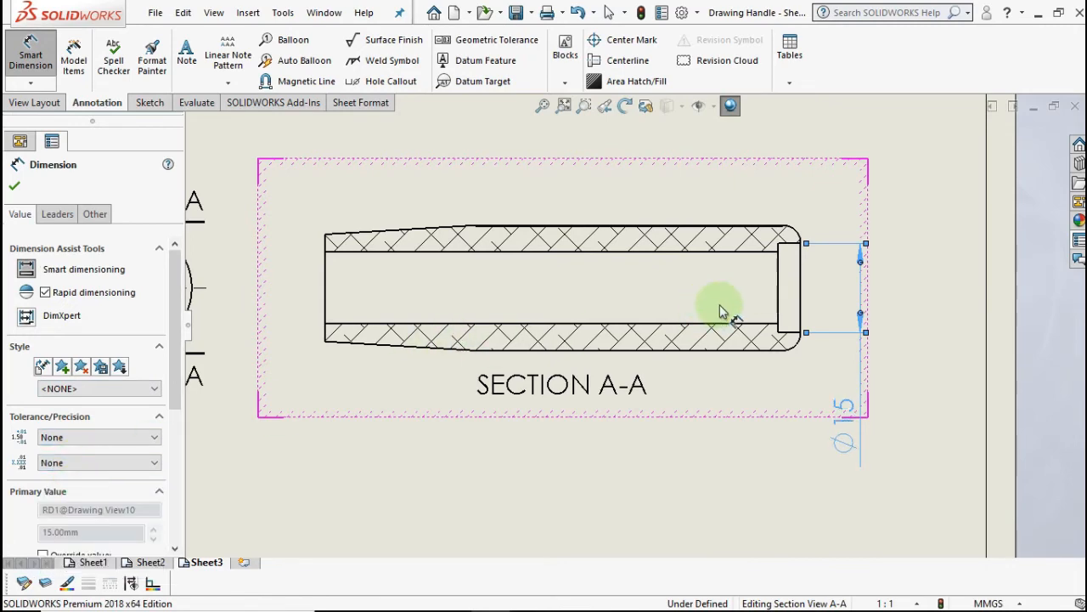
{"action": "scroll", "coordinate": [716, 272], "scroll_direction": "down", "scroll_amount": 2}
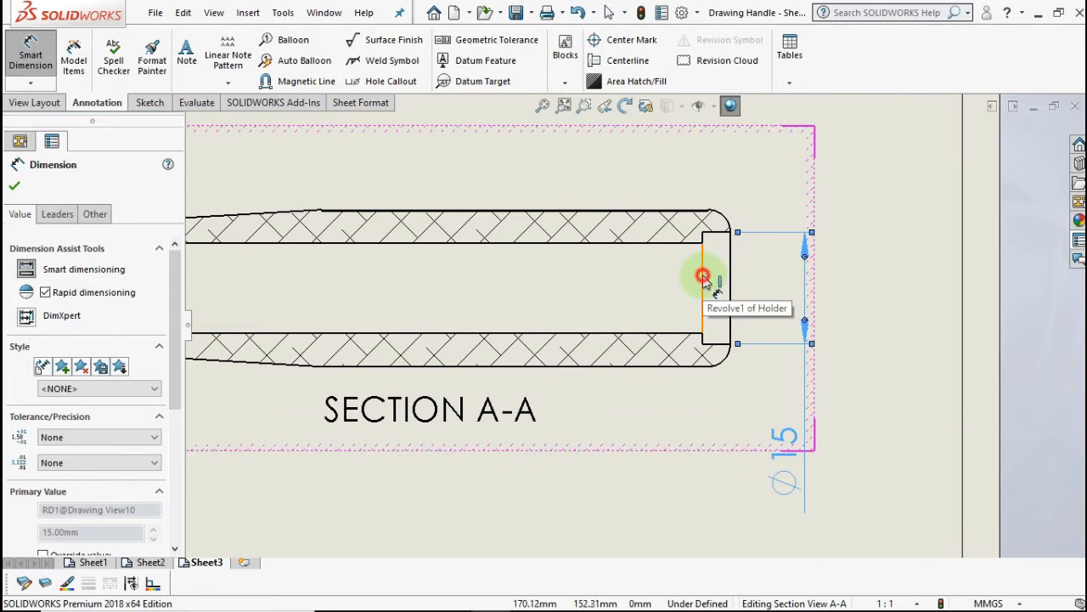
- Add the 3,75, 51,00 and 25,25 horizontal length dimensions above Section A-A
{"action": "left_click", "coordinate": [703, 280]}
{"action": "left_click", "coordinate": [732, 283]}
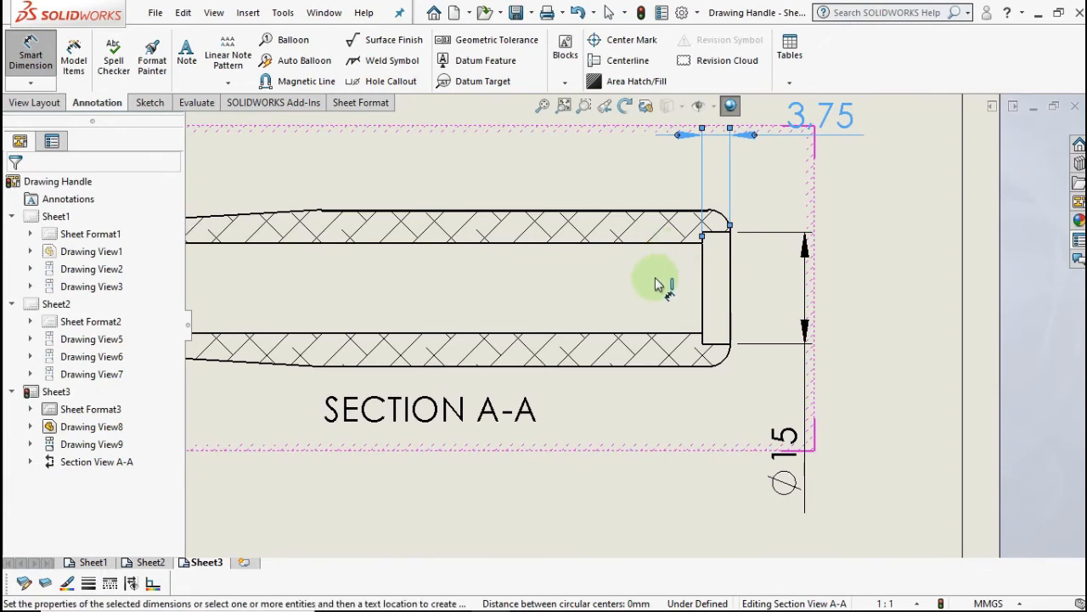
{"action": "scroll", "coordinate": [651, 333], "scroll_direction": "up", "scroll_amount": 2}
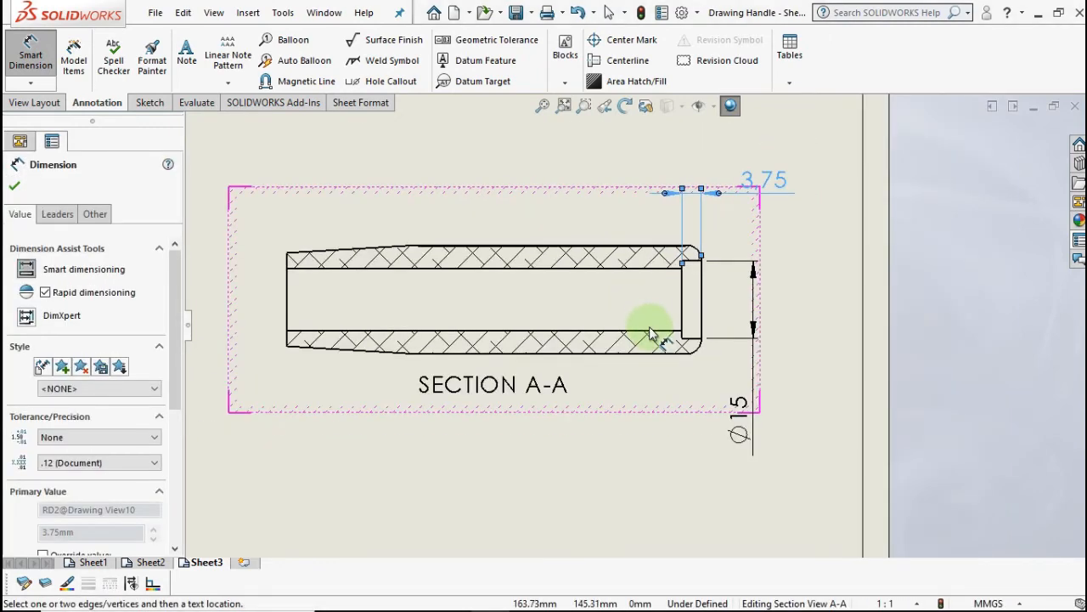
{"action": "left_click", "coordinate": [822, 307]}
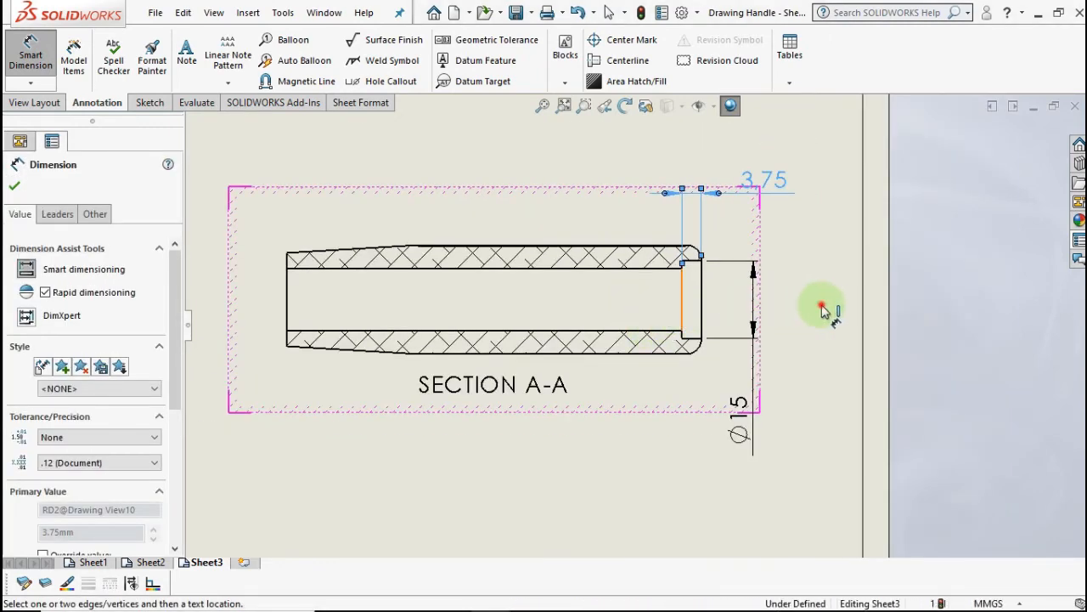
{"action": "left_click", "coordinate": [686, 305]}
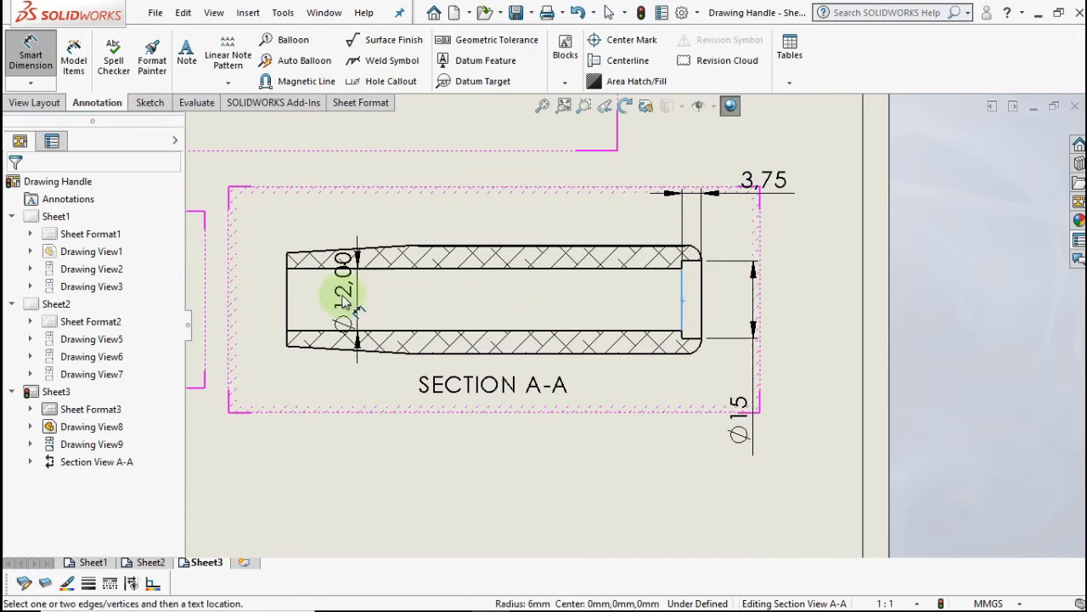
{"action": "left_click", "coordinate": [418, 249]}
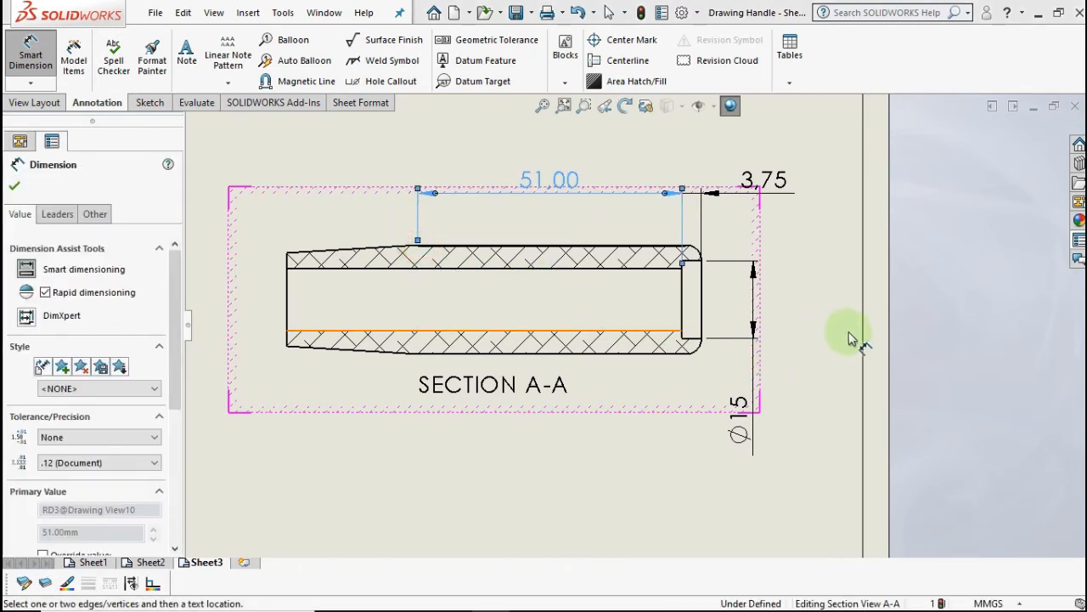
{"action": "left_click", "coordinate": [600, 332]}
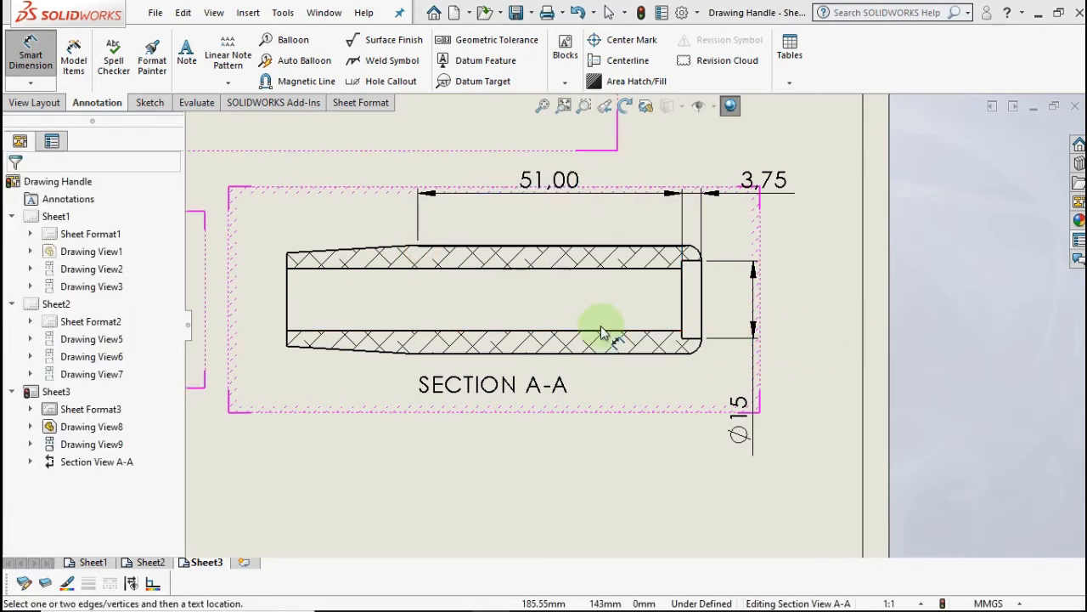
{"action": "left_click", "coordinate": [288, 305]}
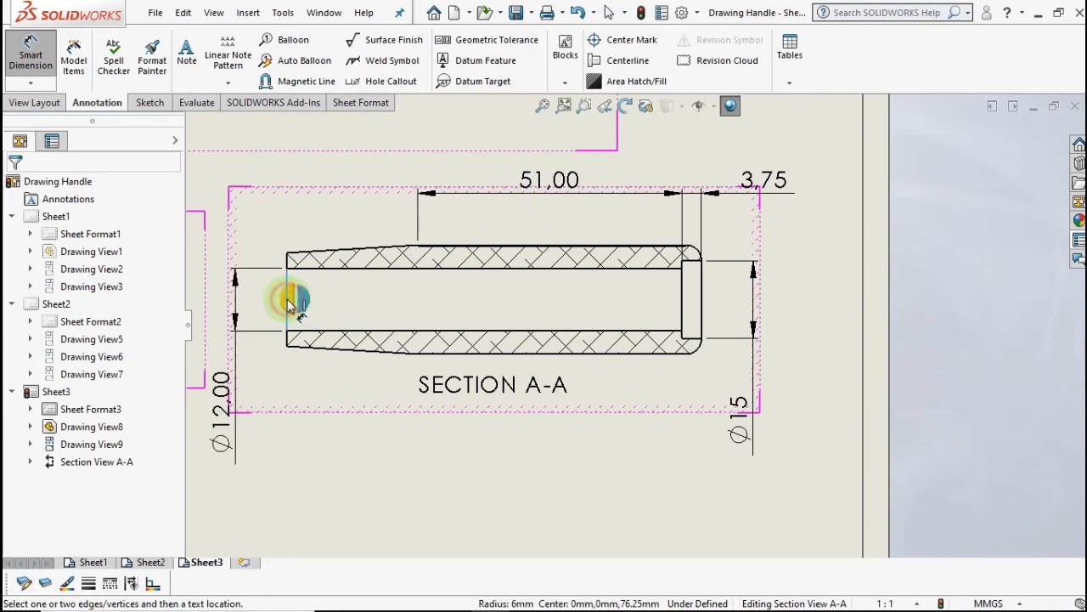
{"action": "left_click", "coordinate": [417, 247]}
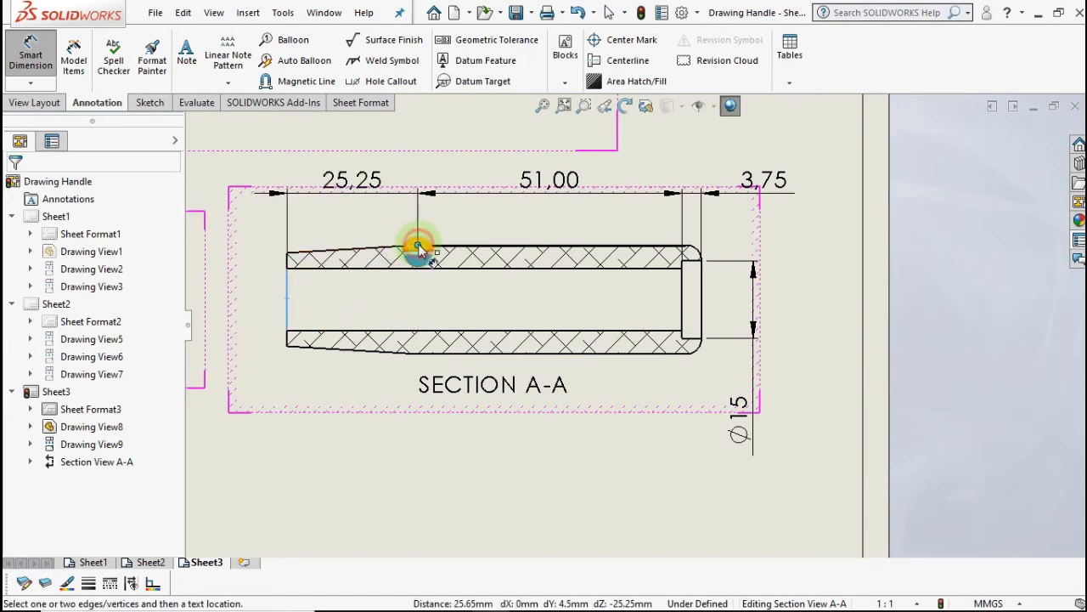
{"action": "left_click", "coordinate": [418, 247]}
{"action": "scroll", "coordinate": [461, 315], "scroll_direction": "up", "scroll_amount": 3}
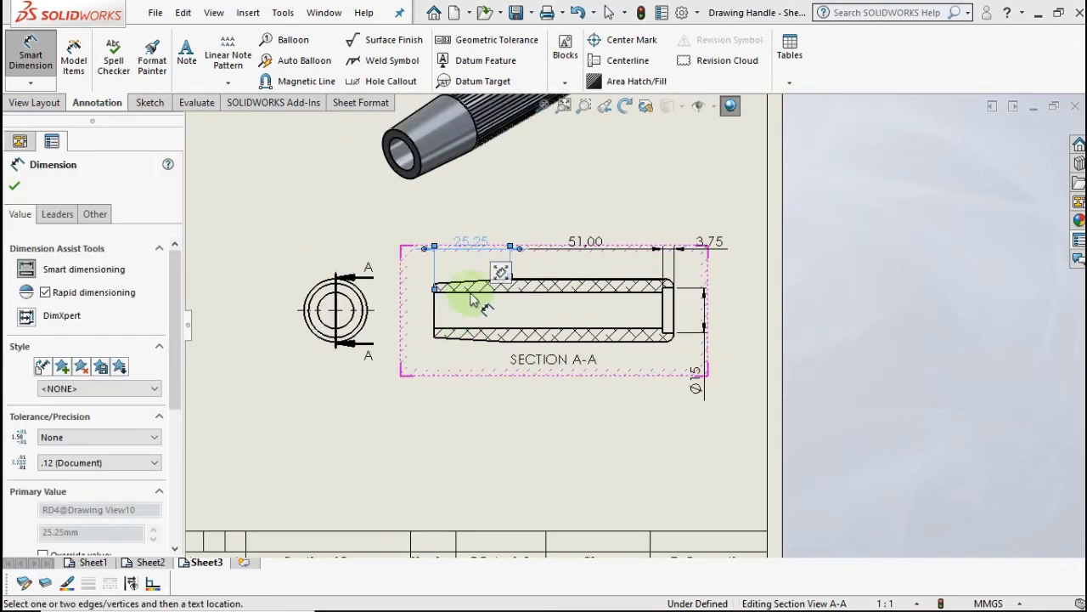
{"action": "scroll", "coordinate": [565, 340], "scroll_direction": "down", "scroll_amount": 4}
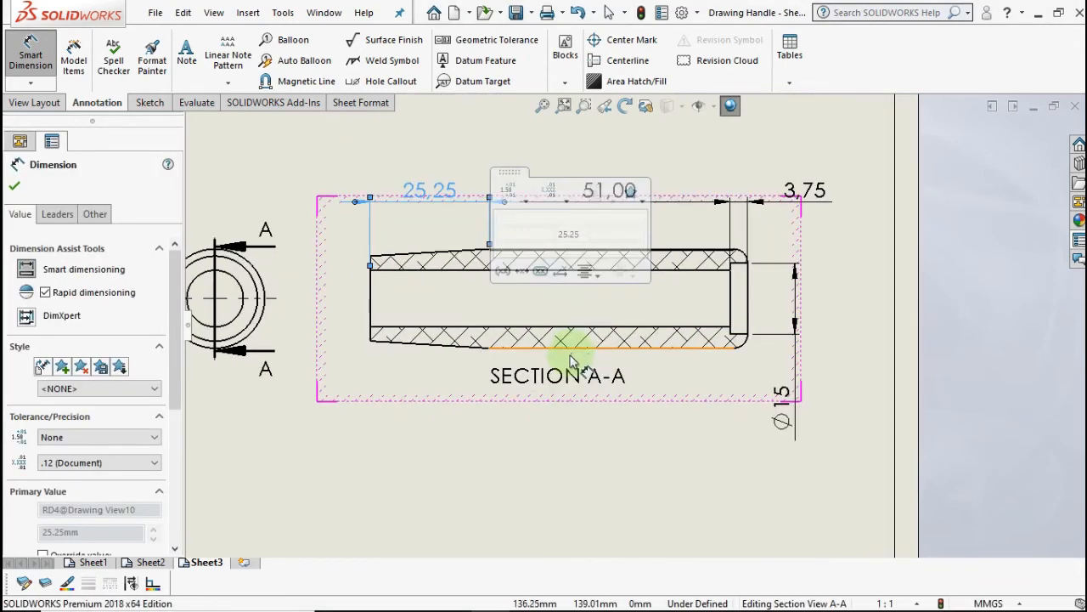
{"action": "left_click", "coordinate": [595, 486]}
{"action": "scroll", "coordinate": [563, 282], "scroll_direction": "down", "scroll_amount": 3}
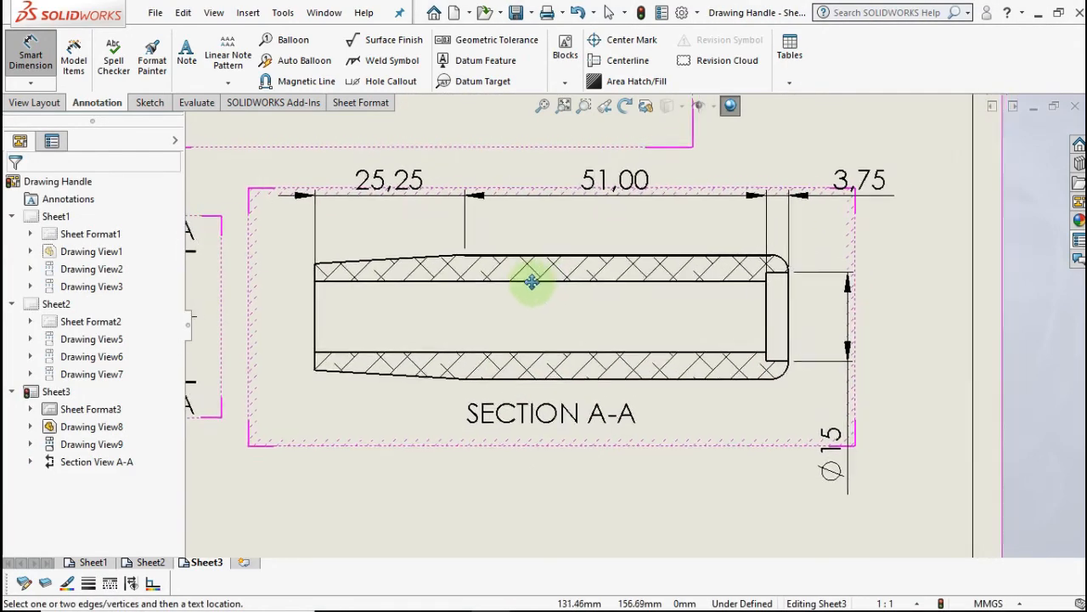
{"action": "middle_click_drag", "start_coordinate": [532, 281], "coordinate": [498, 292]}
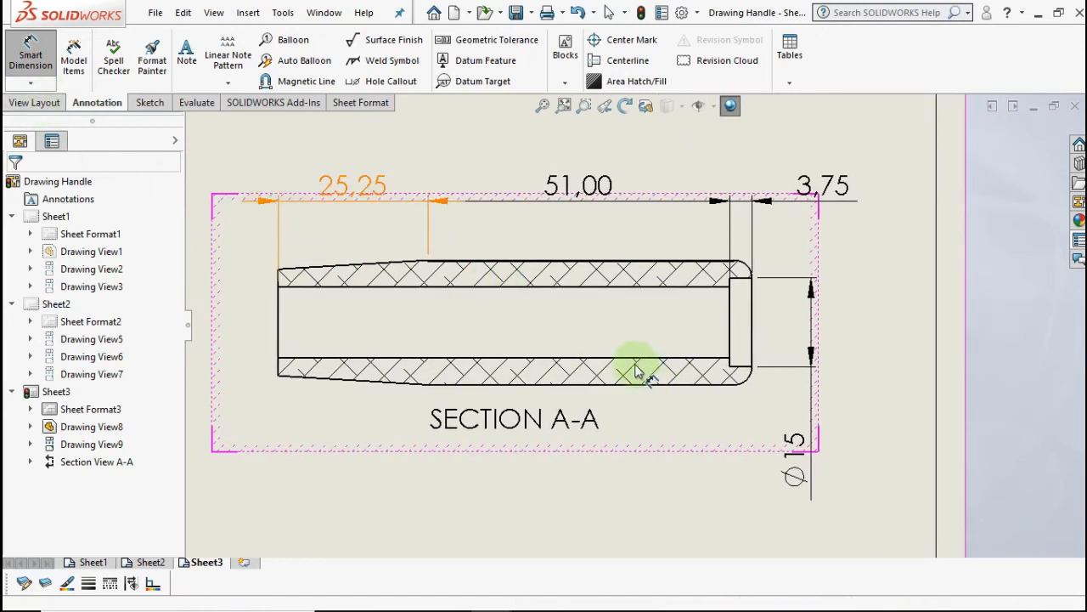
- Dimension the rounded end corner as a radius shown as R3 without decimals
{"action": "left_click", "coordinate": [751, 388]}
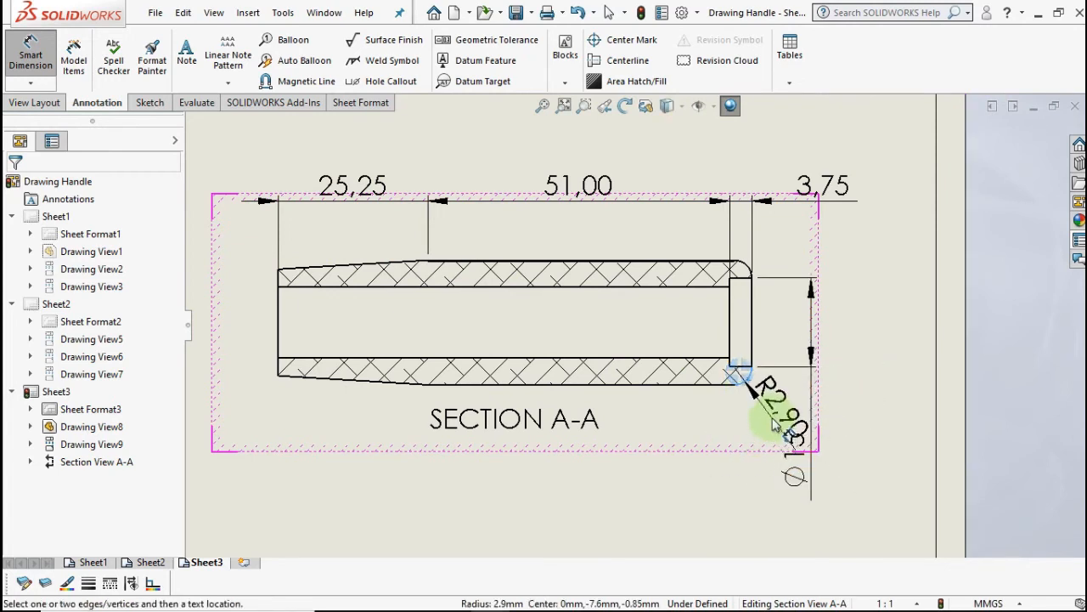
{"action": "left_click", "coordinate": [773, 423]}
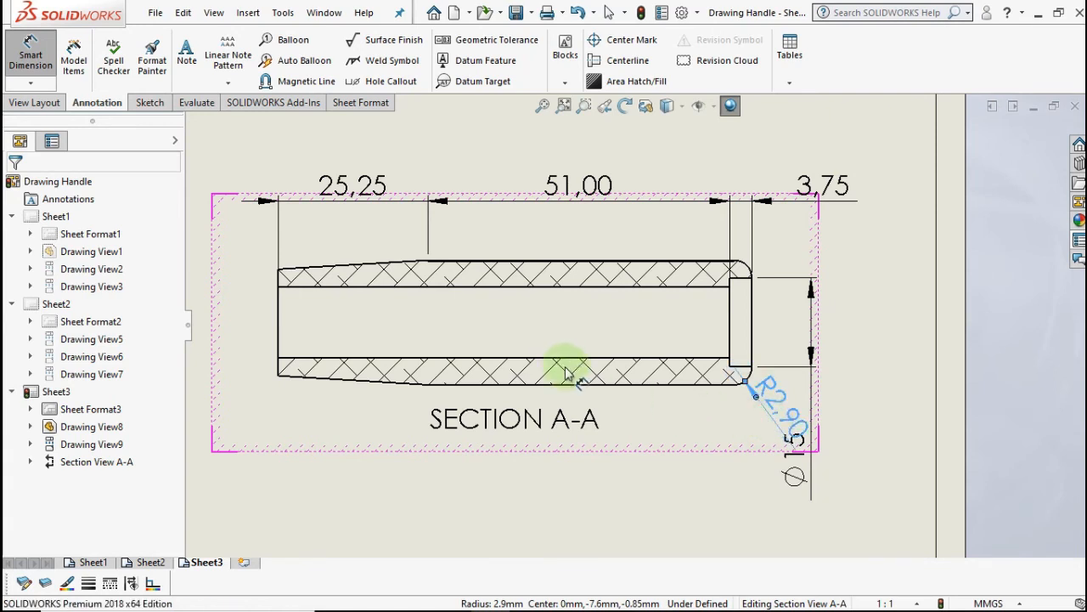
{"action": "left_click_drag", "start_coordinate": [175, 371], "coordinate": [161, 437]}
{"action": "left_click", "coordinate": [90, 318]}
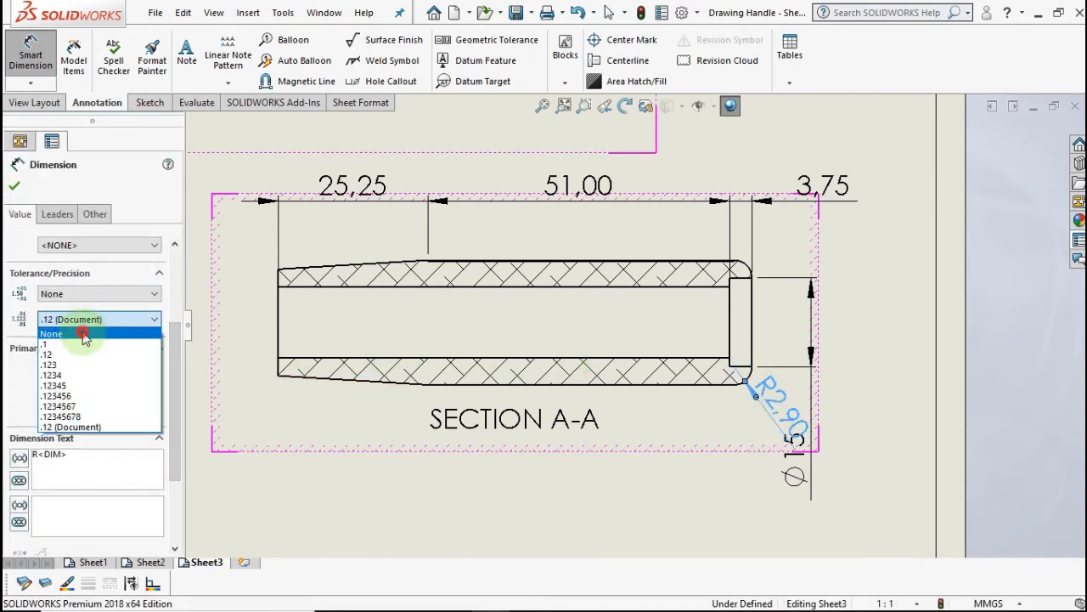
{"action": "left_click", "coordinate": [84, 336]}
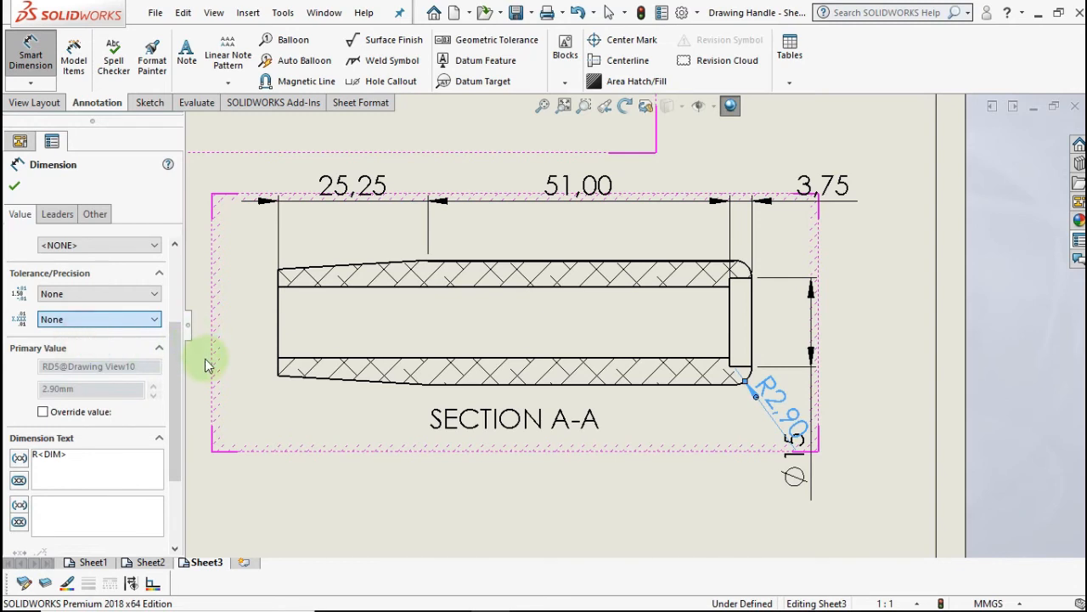
{"action": "left_click", "coordinate": [18, 190]}
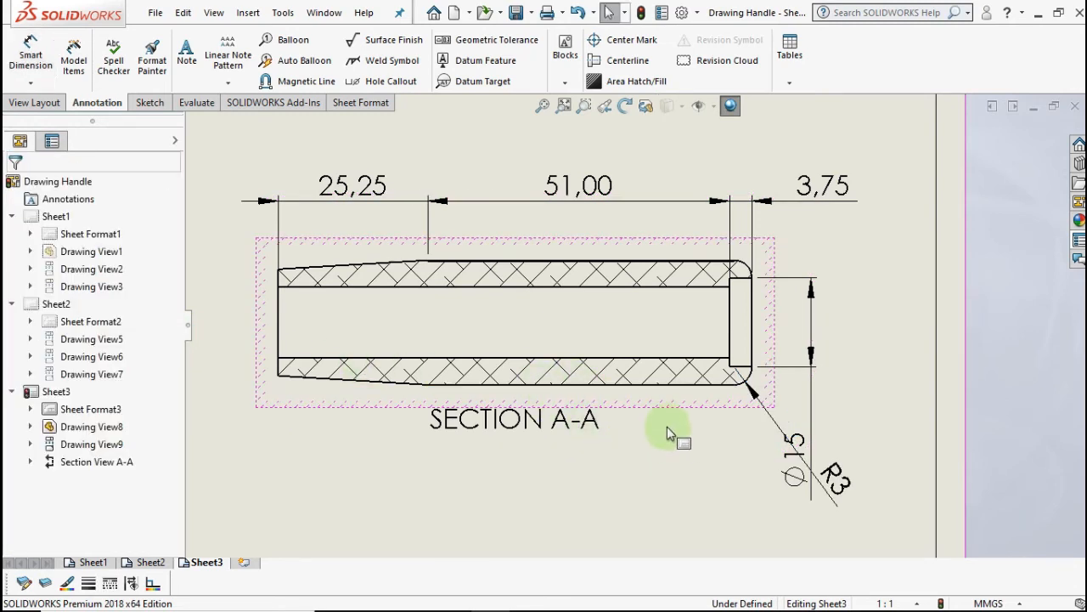
{"action": "left_click", "coordinate": [836, 473]}
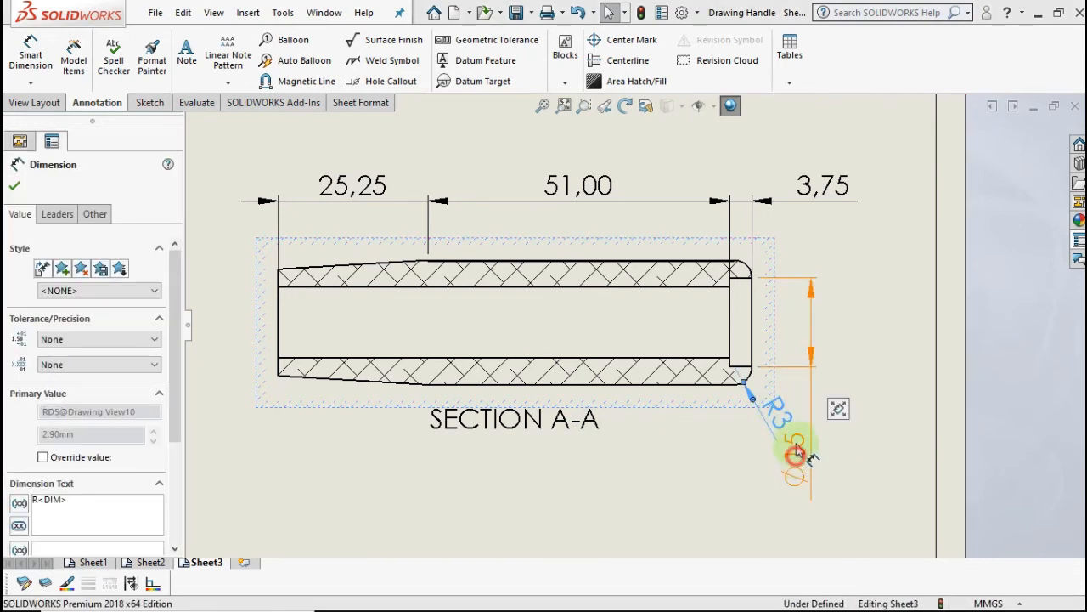
- Move the Ø15 diameter dimension up beside the end opening
{"action": "left_click_drag", "start_coordinate": [797, 344], "coordinate": [797, 320]}
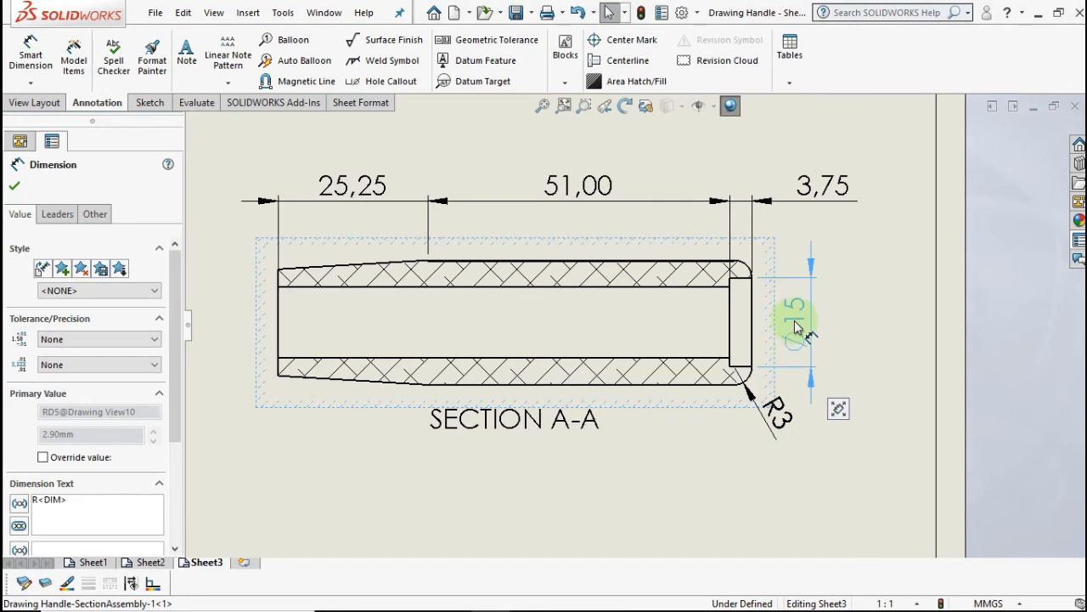
{"action": "left_click", "coordinate": [790, 321]}
{"action": "middle_click_drag", "start_coordinate": [603, 262], "coordinate": [620, 305]}
{"action": "left_click", "coordinate": [606, 237]}
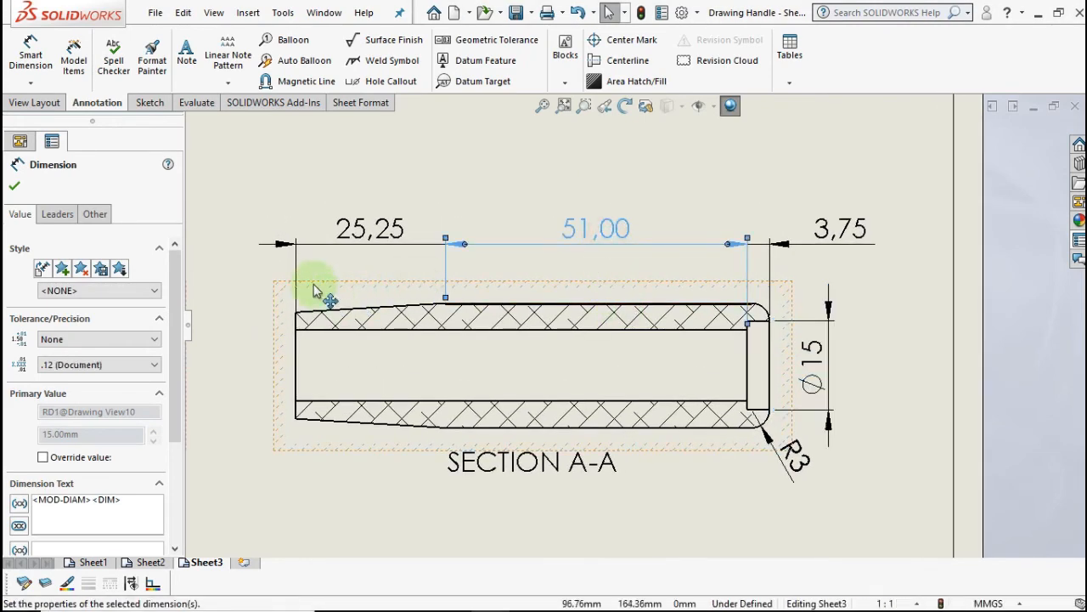
- Show the middle length dimension as 51 without decimals
{"action": "left_click", "coordinate": [108, 358]}
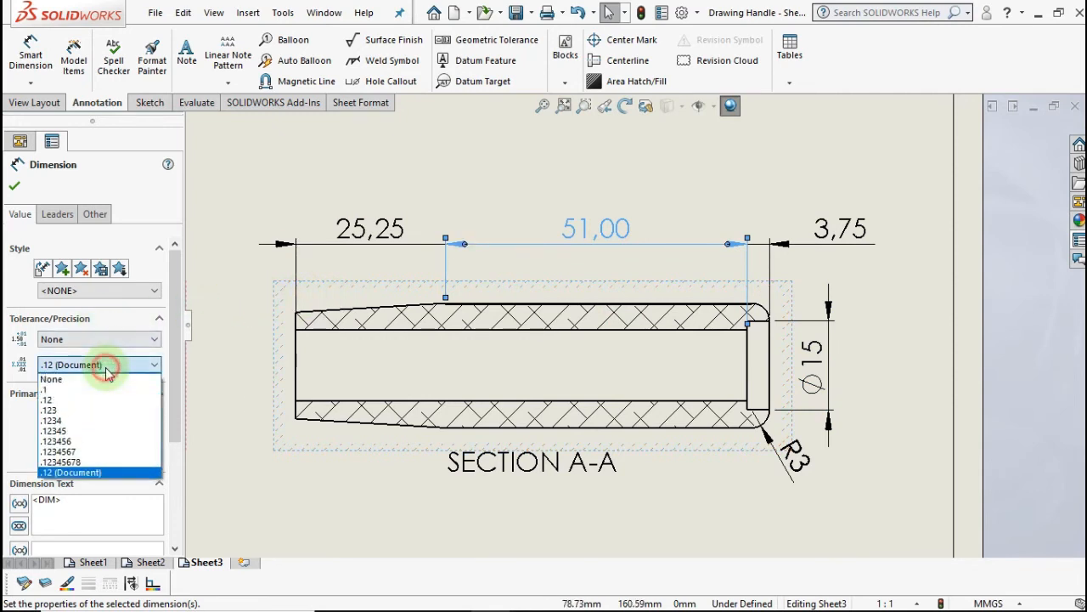
{"action": "left_click", "coordinate": [105, 382]}
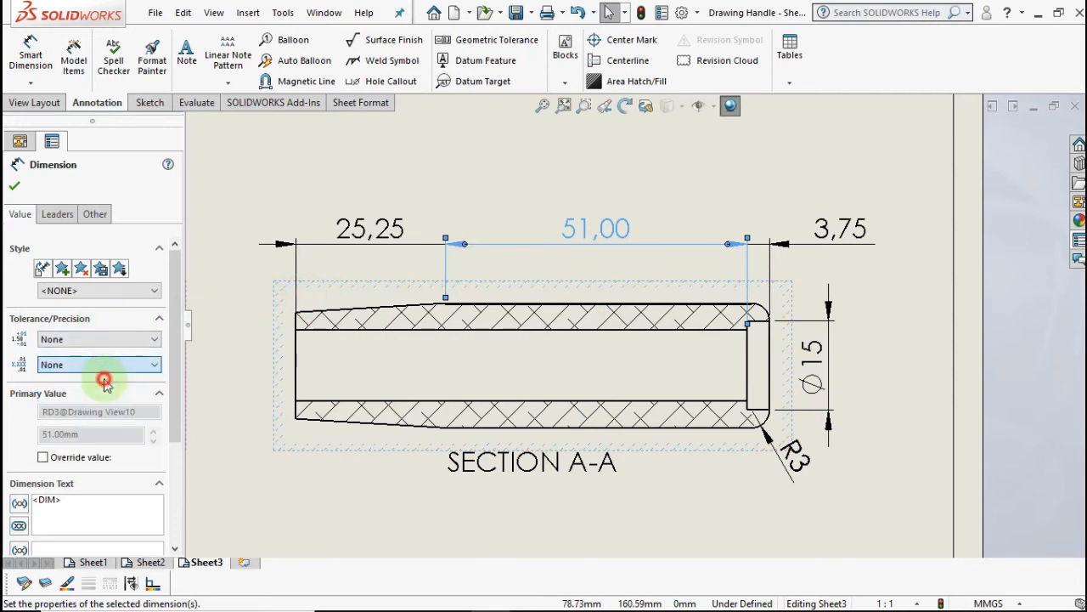
{"action": "left_click", "coordinate": [400, 244]}
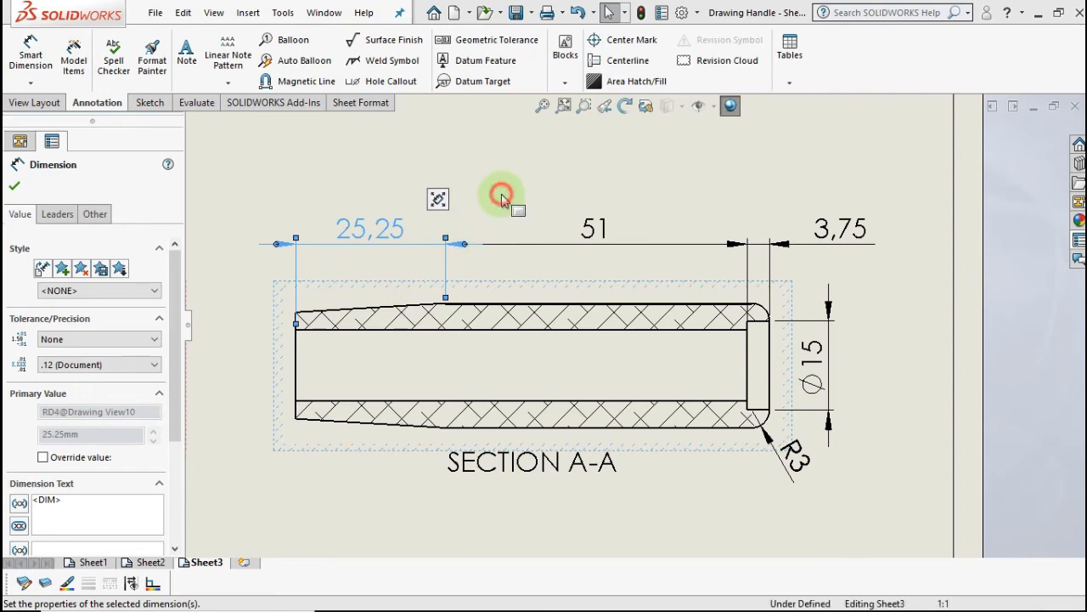
{"action": "key", "text": "Escape"}
- Move the circular end view further left of Section A-A
{"action": "scroll", "coordinate": [509, 286], "scroll_direction": "up", "scroll_amount": 2}
{"action": "scroll", "coordinate": [512, 293], "scroll_direction": "down", "scroll_amount": 3}
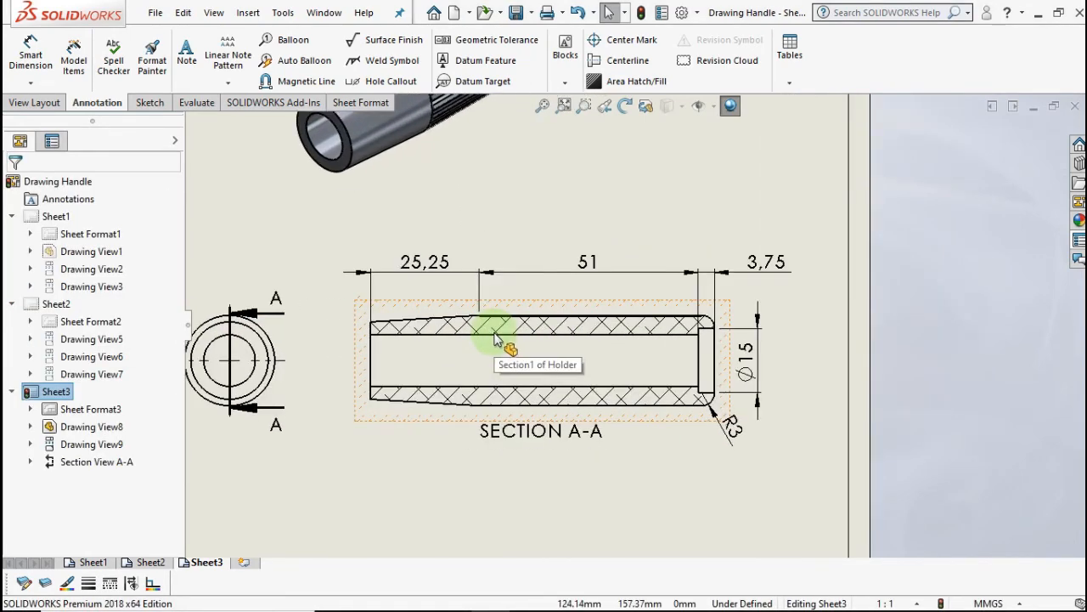
{"action": "scroll", "coordinate": [469, 349], "scroll_direction": "down", "scroll_amount": 1}
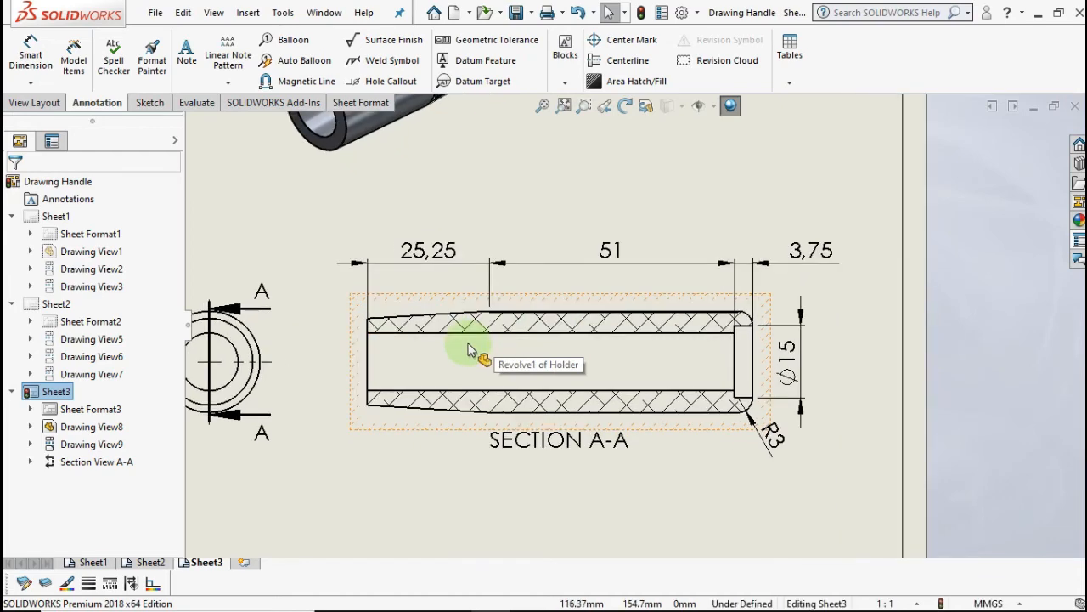
{"action": "scroll", "coordinate": [468, 344], "scroll_direction": "down", "scroll_amount": 1}
{"action": "scroll", "coordinate": [466, 343], "scroll_direction": "up", "scroll_amount": 2}
{"action": "middle_click_drag", "start_coordinate": [422, 351], "coordinate": [523, 341]}
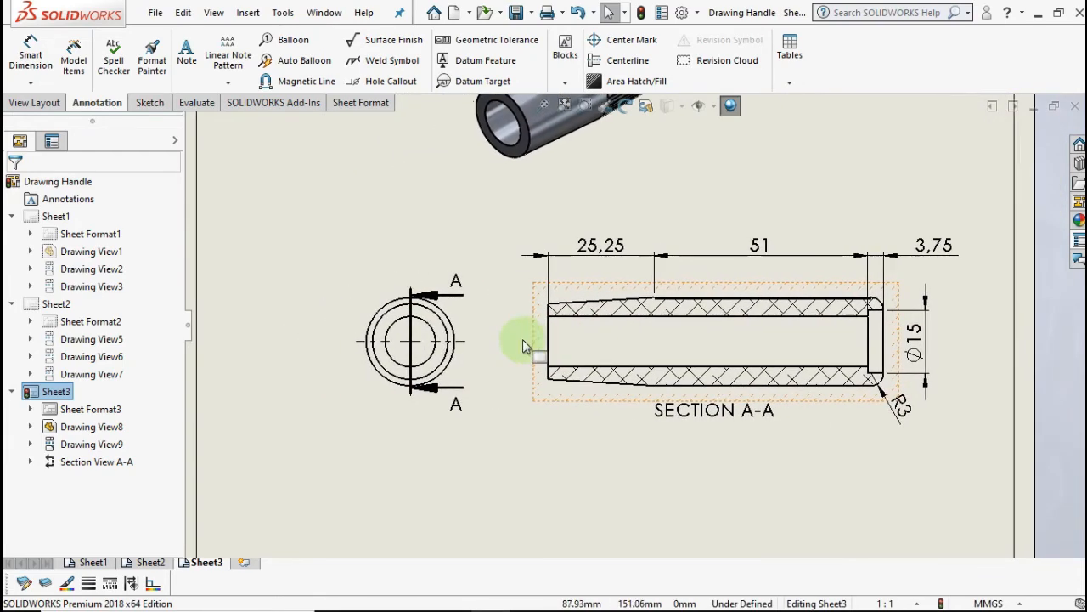
{"action": "scroll", "coordinate": [501, 340], "scroll_direction": "up", "scroll_amount": 1}
{"action": "left_click_drag", "start_coordinate": [501, 330], "coordinate": [445, 331]}
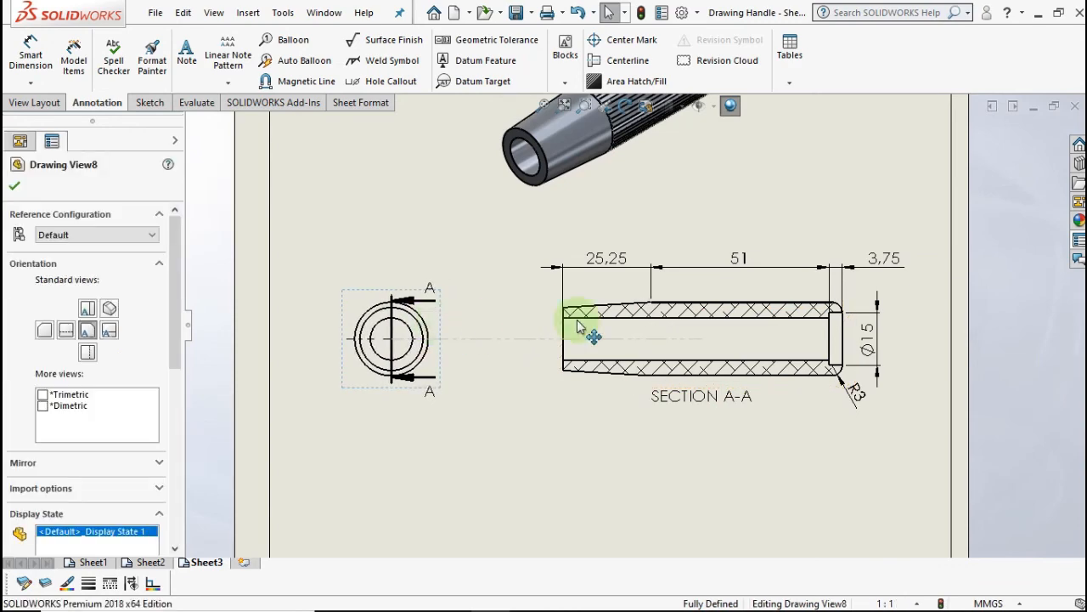
{"action": "scroll", "coordinate": [582, 316], "scroll_direction": "down", "scroll_amount": 2}
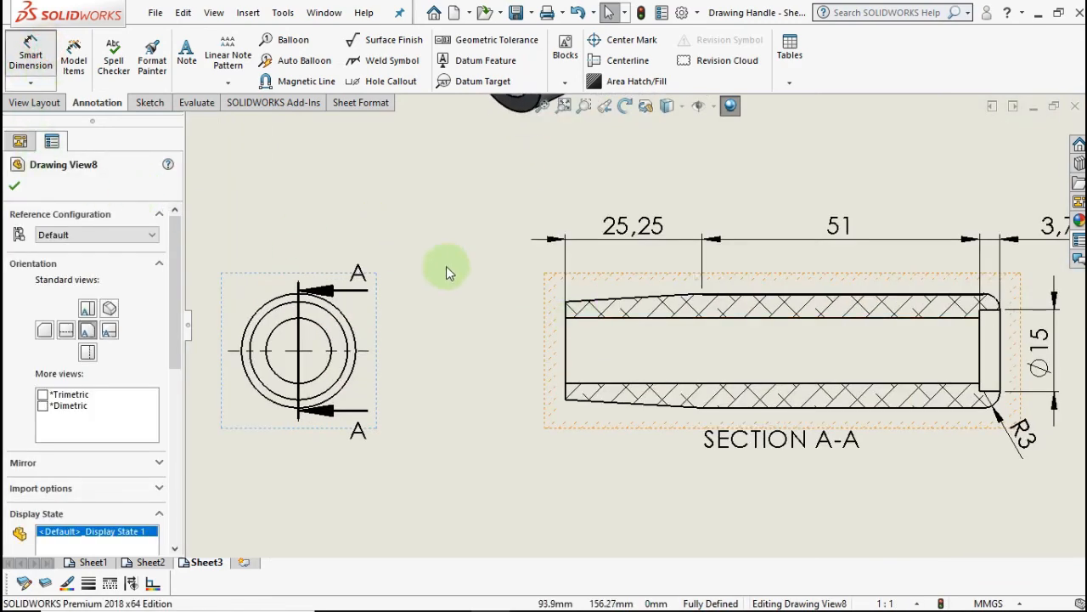
- Dimension the bore of Section A-A as Ø12,00 between its upper and lower edges
{"action": "left_click", "coordinate": [596, 318]}
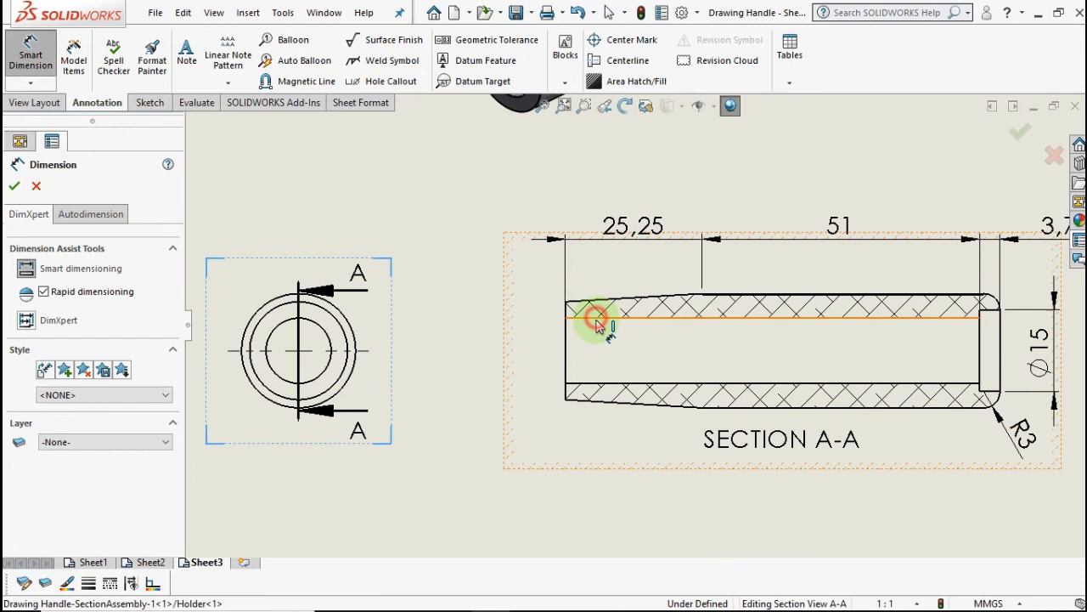
{"action": "left_click", "coordinate": [602, 385]}
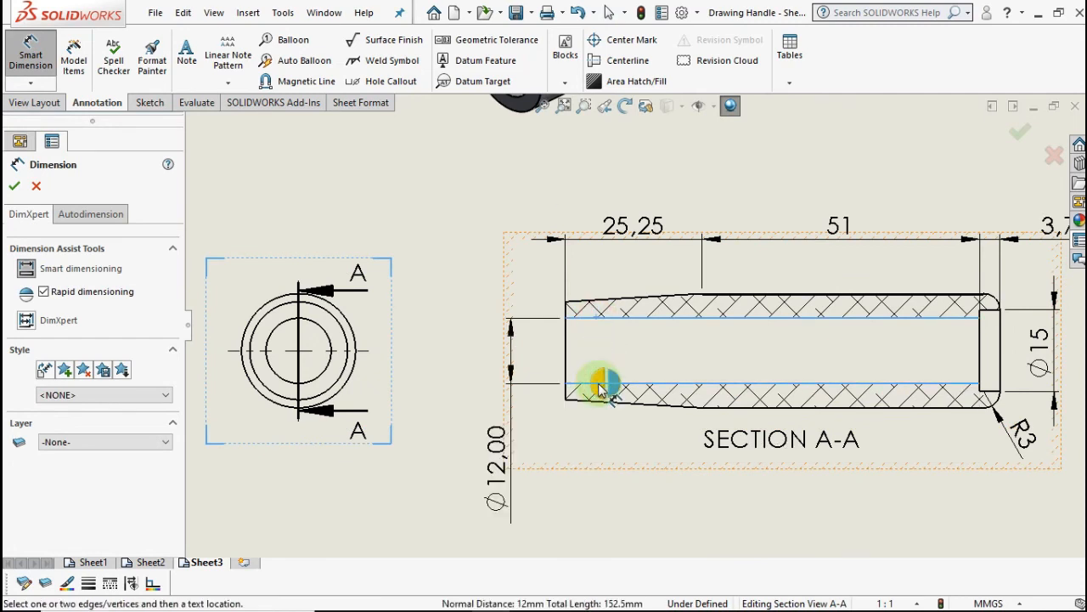
{"action": "left_click", "coordinate": [567, 312]}
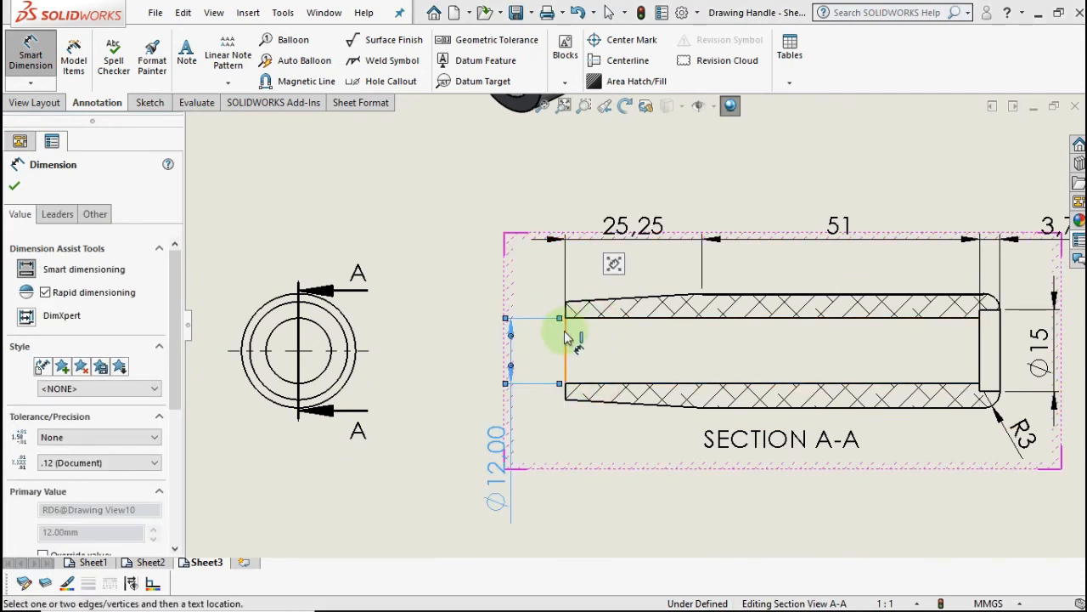
{"action": "scroll", "coordinate": [575, 314], "scroll_direction": "down", "scroll_amount": 2}
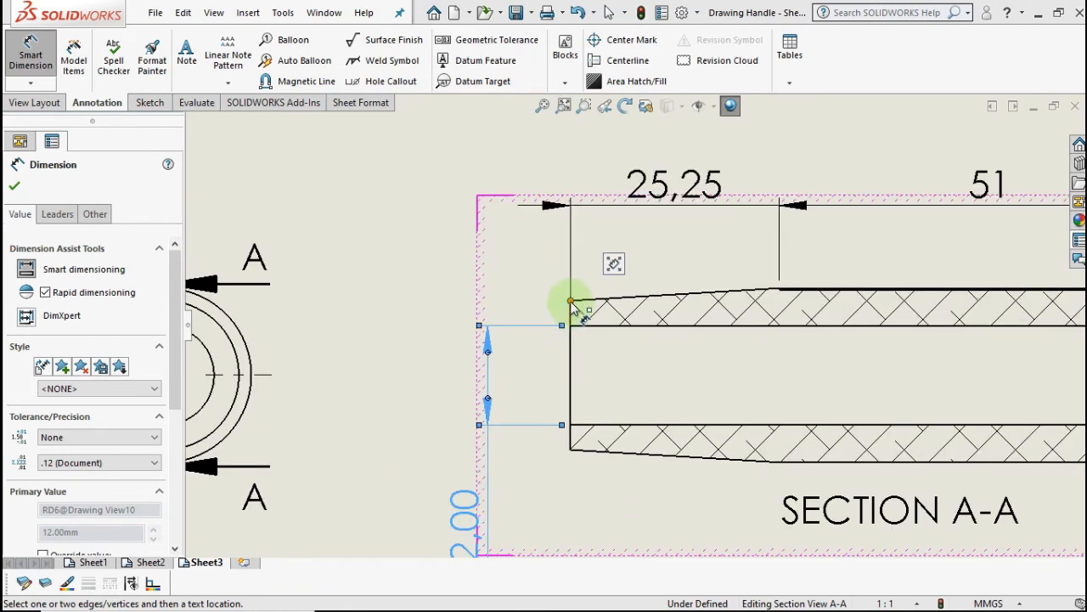
- Add the Ø18 outer diameter at the section's left end, shown without decimals
{"action": "left_click", "coordinate": [570, 301]}
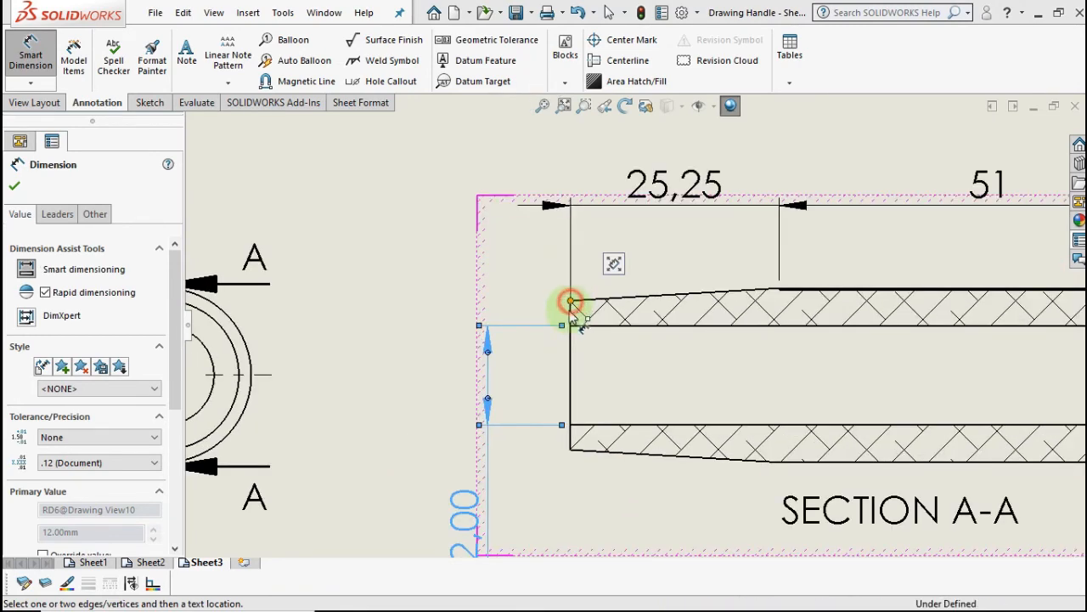
{"action": "left_click", "coordinate": [570, 451]}
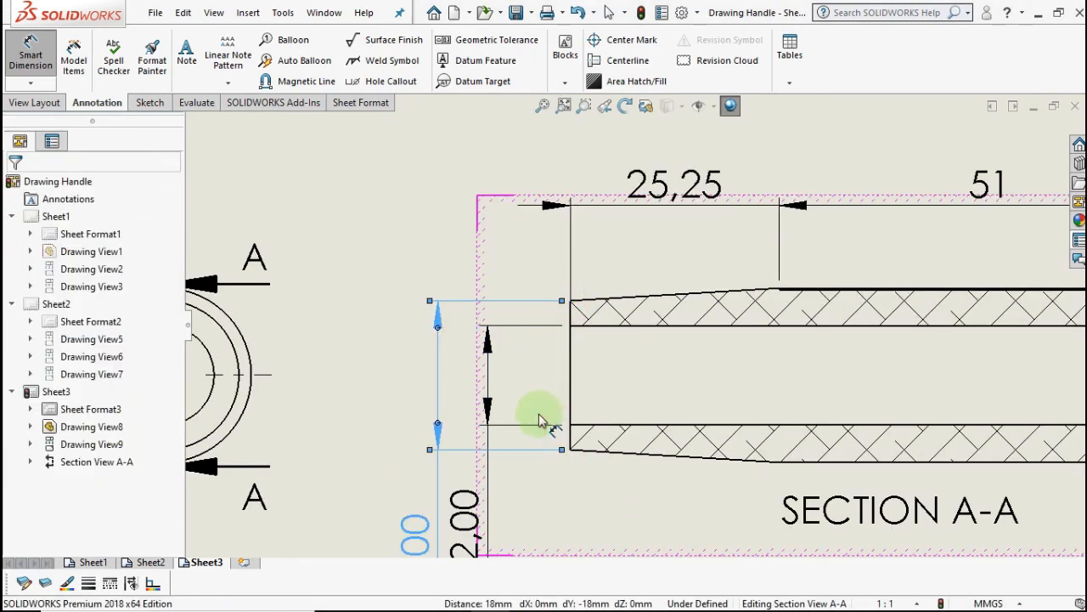
{"action": "left_click", "coordinate": [542, 425]}
{"action": "scroll", "coordinate": [528, 438], "scroll_direction": "up", "scroll_amount": 2}
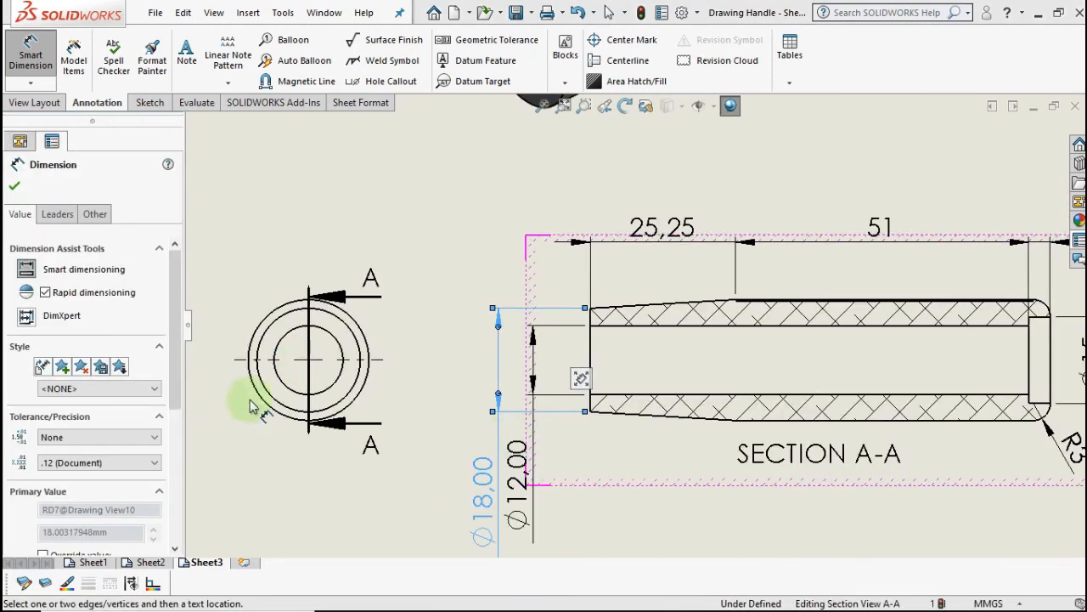
{"action": "left_click", "coordinate": [112, 463]}
{"action": "left_click", "coordinate": [111, 478]}
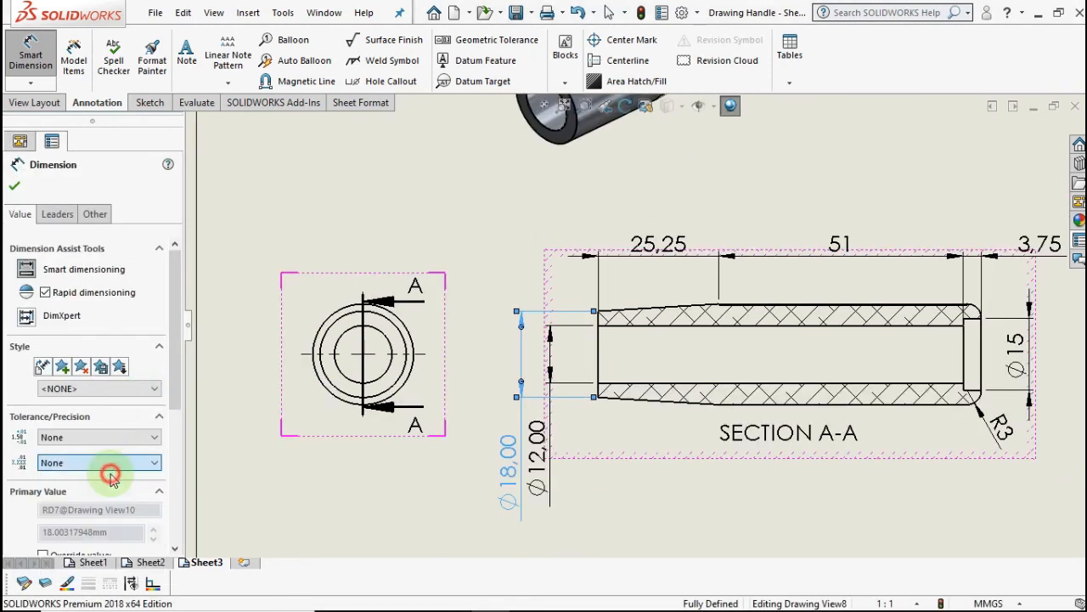
{"action": "left_click", "coordinate": [536, 470]}
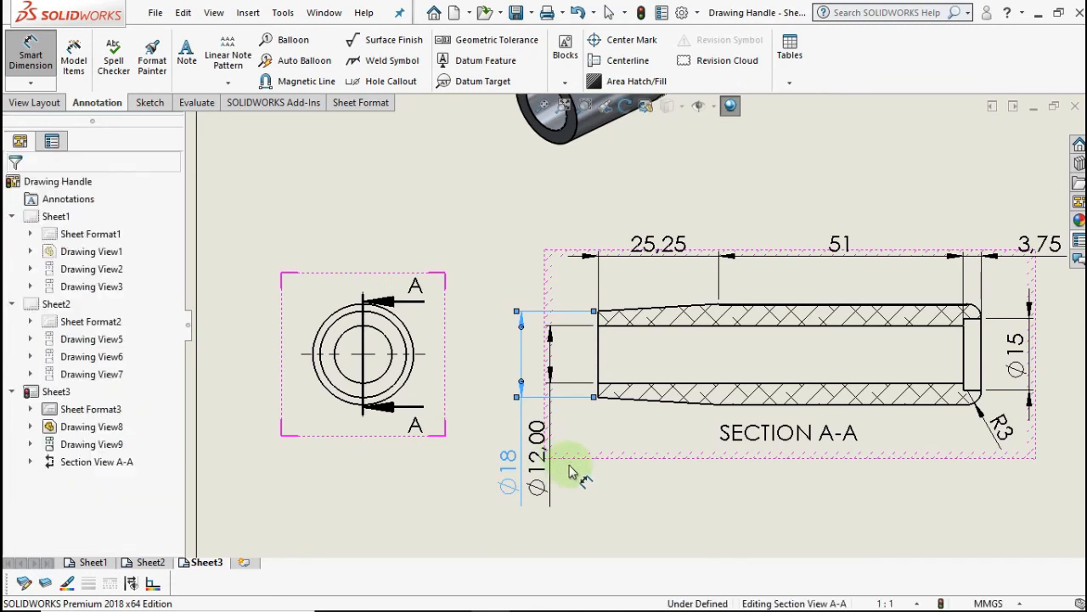
{"action": "left_click", "coordinate": [547, 455]}
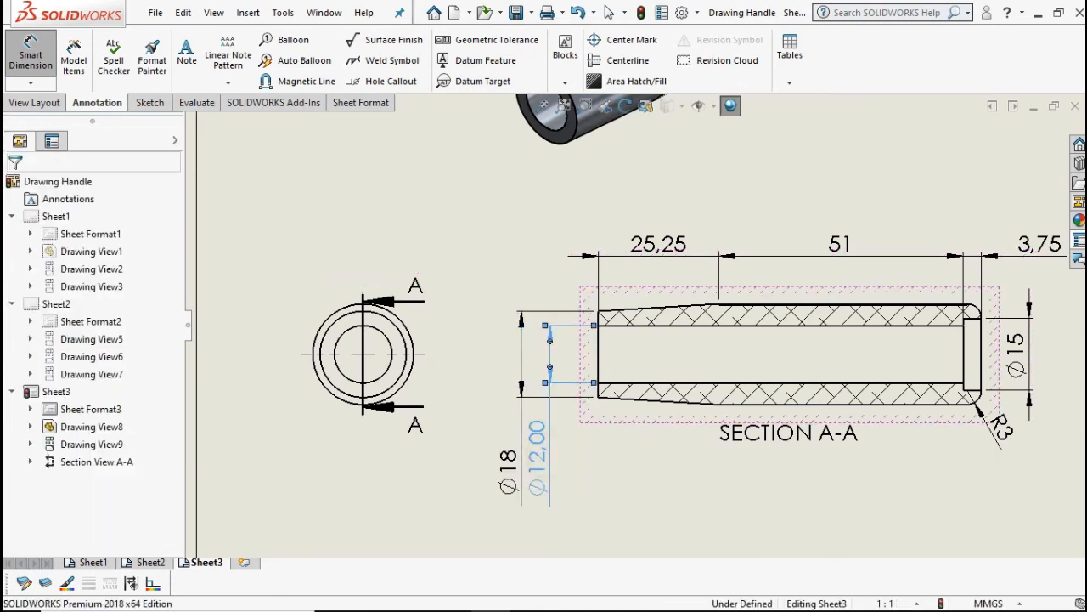
- Make the Ø12 nominal a whole number and give it an H7 fit tolerance
{"action": "left_click", "coordinate": [149, 365]}
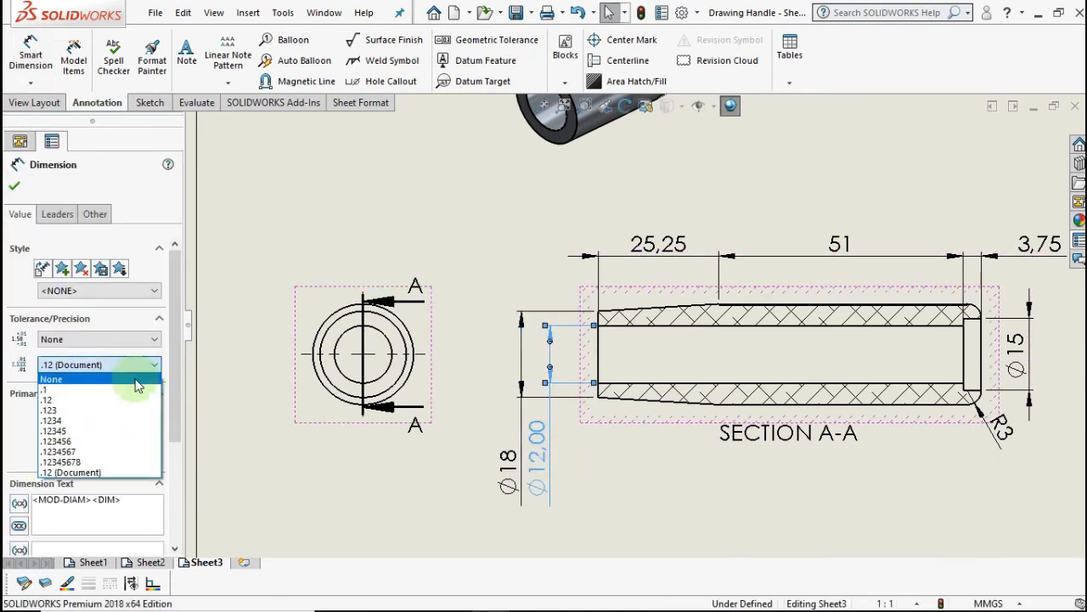
{"action": "left_click", "coordinate": [138, 383]}
{"action": "left_click", "coordinate": [137, 344]}
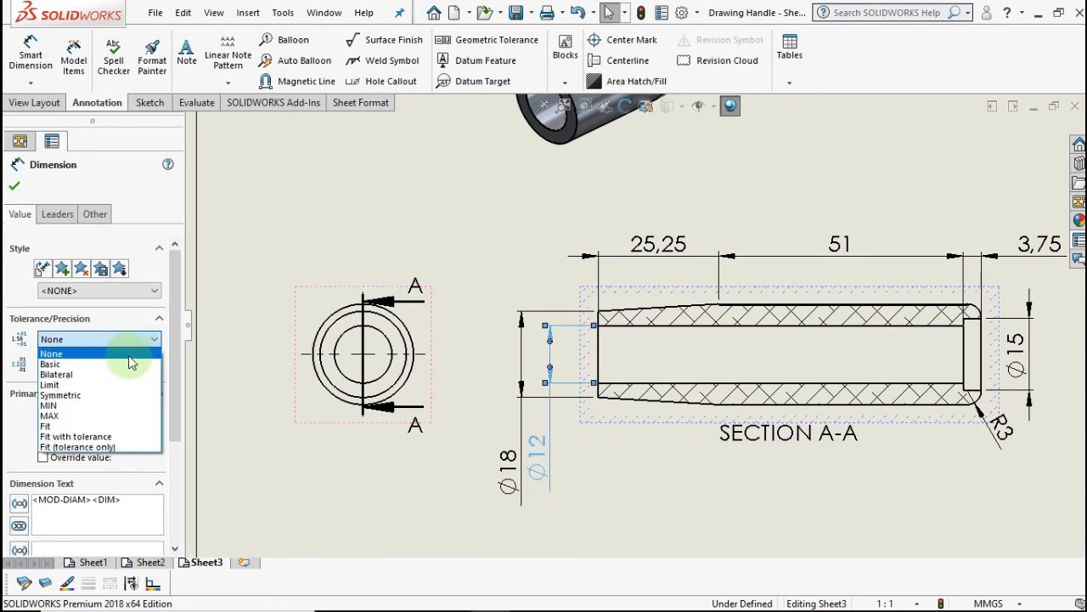
{"action": "left_click", "coordinate": [110, 436]}
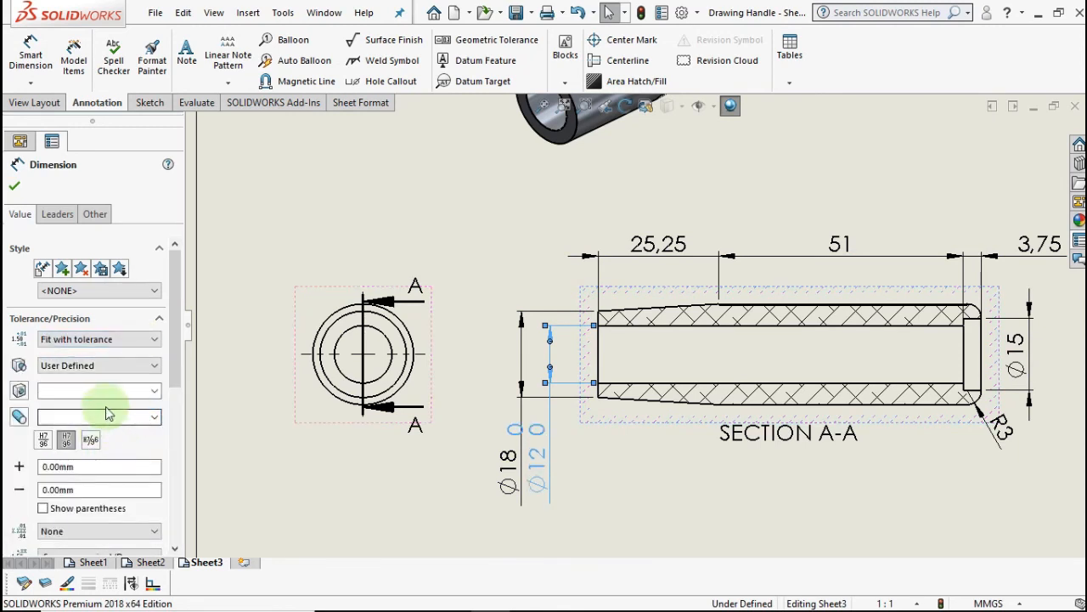
{"action": "left_click", "coordinate": [153, 390]}
{"action": "scroll", "coordinate": [106, 425], "scroll_direction": "down", "scroll_amount": 8}
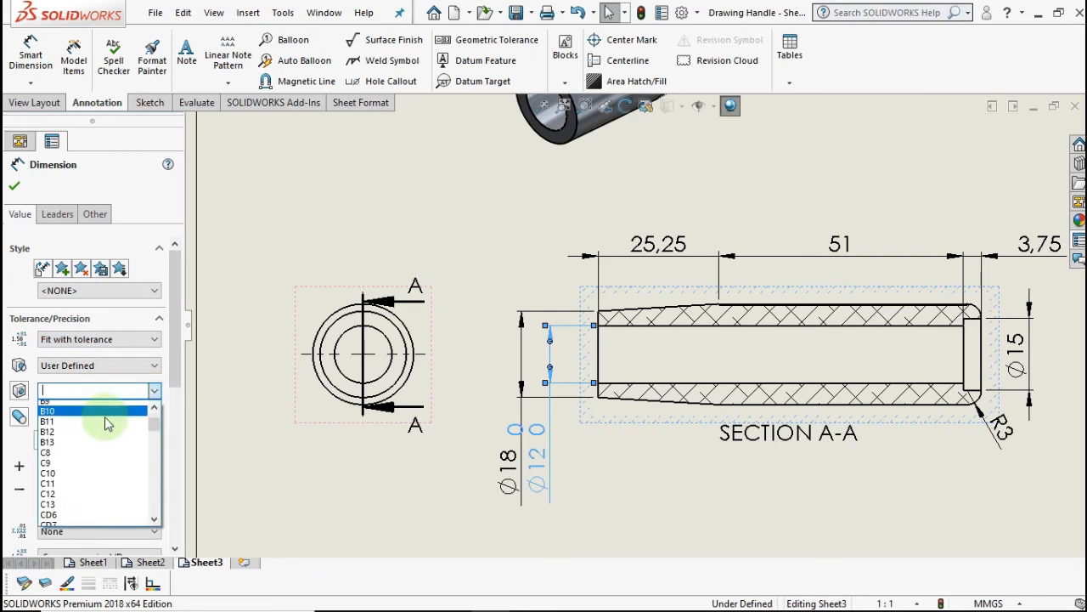
{"action": "scroll", "coordinate": [95, 460], "scroll_direction": "down", "scroll_amount": 4}
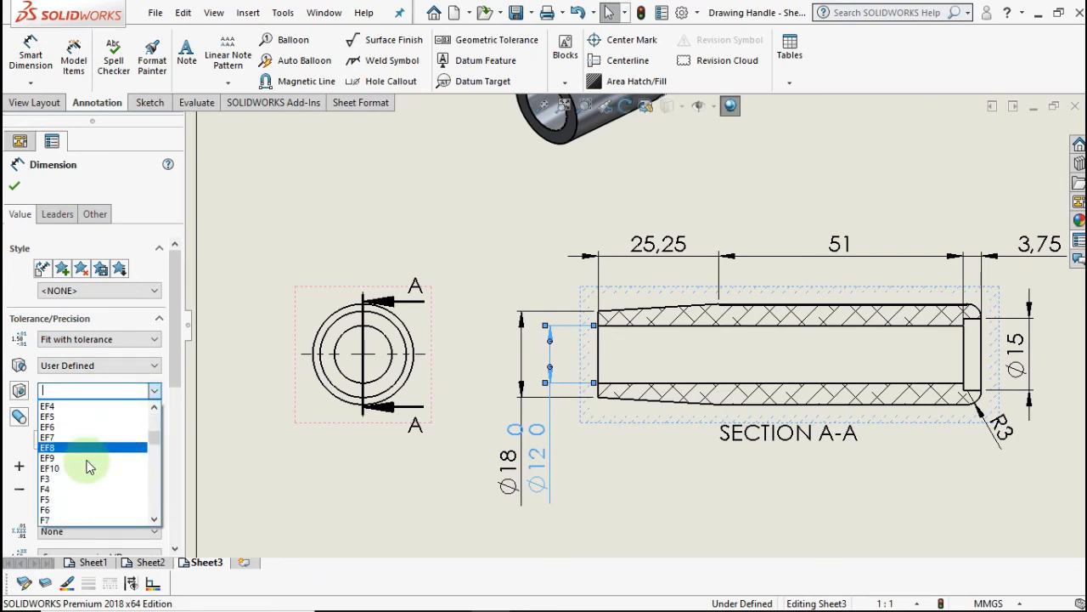
{"action": "scroll", "coordinate": [83, 466], "scroll_direction": "down", "scroll_amount": 6}
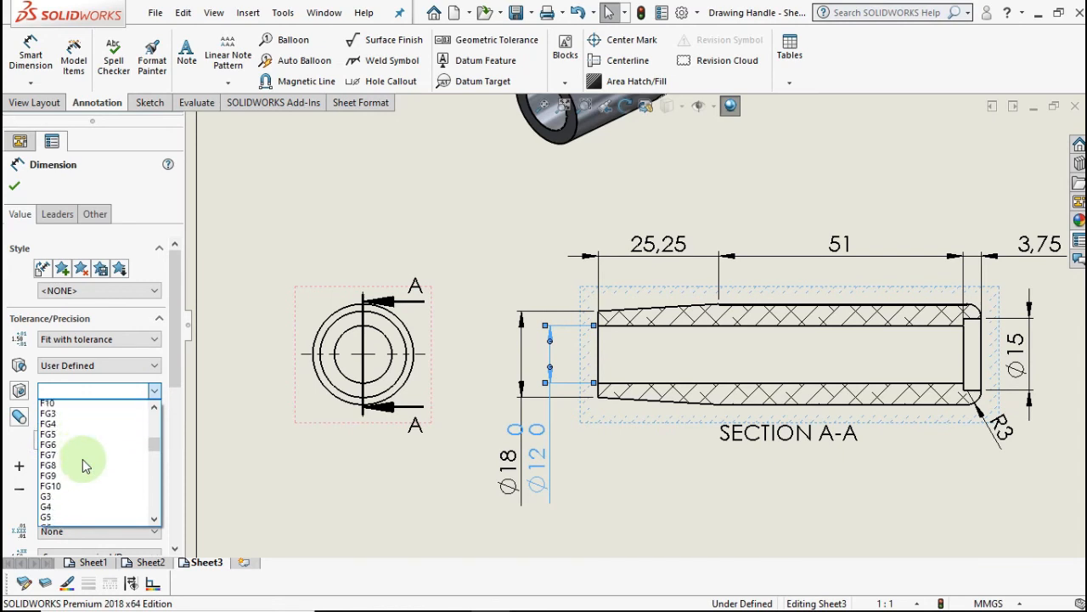
{"action": "scroll", "coordinate": [83, 459], "scroll_direction": "down", "scroll_amount": 2}
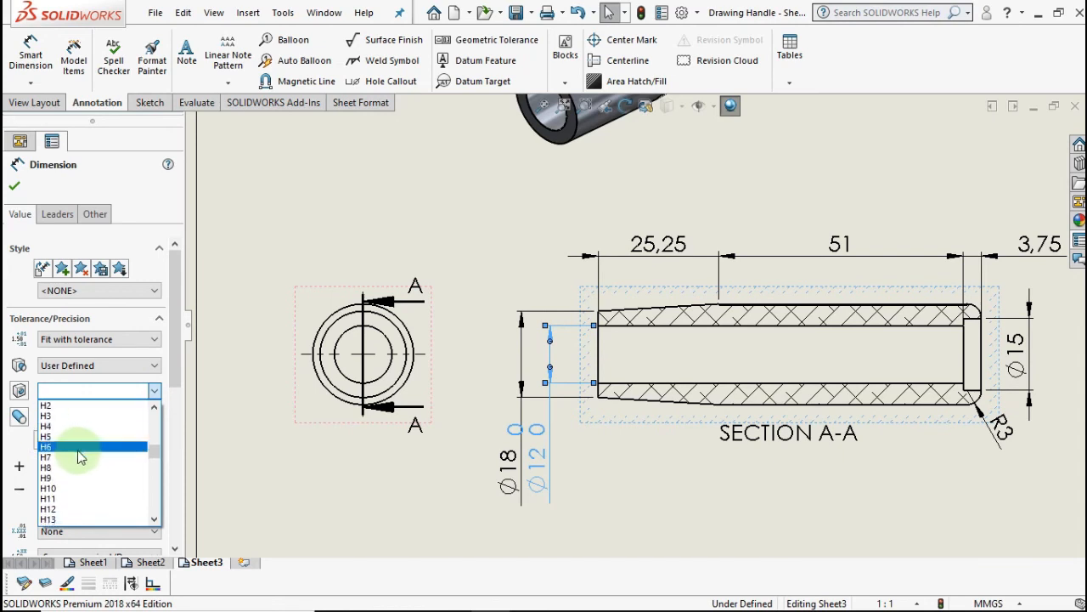
{"action": "left_click", "coordinate": [80, 451]}
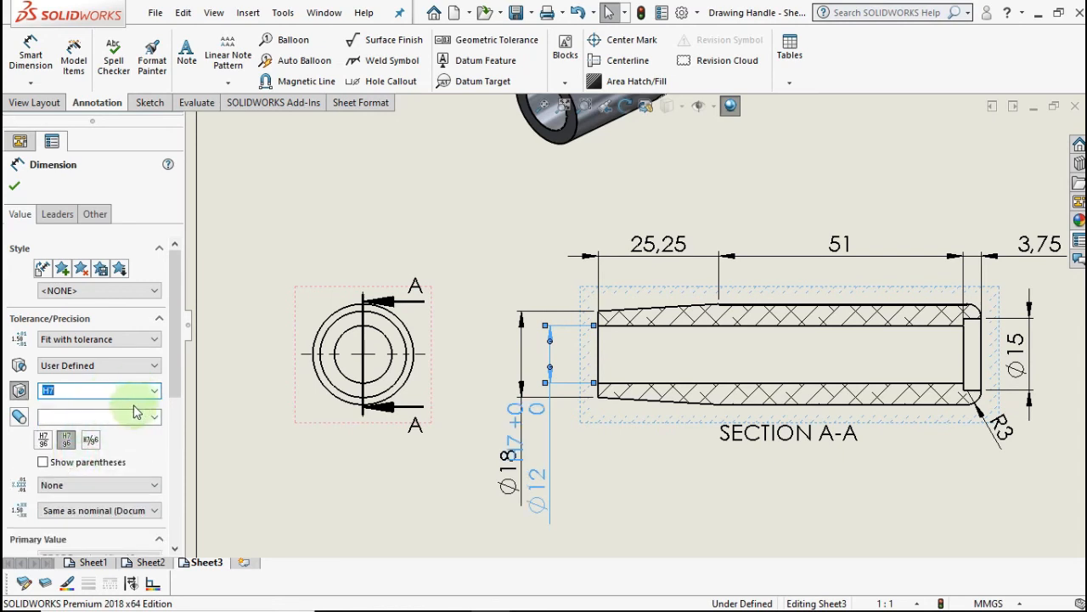
- Show the H7 tolerance to three decimals (+0,018/0,000) and move the Ø12 text higher
{"action": "left_click", "coordinate": [109, 511]}
{"action": "left_click", "coordinate": [78, 419]}
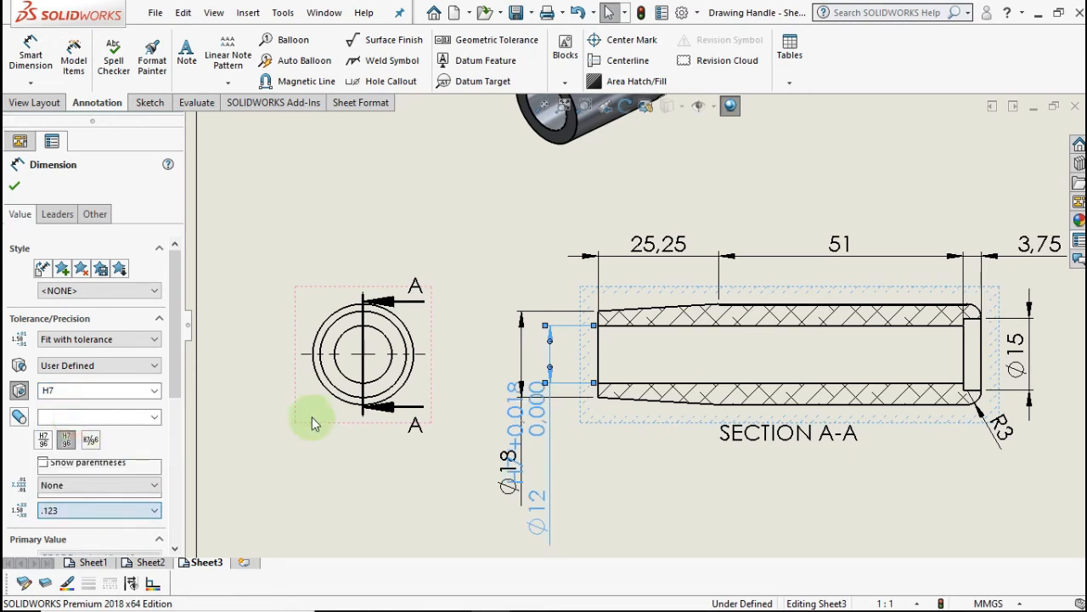
{"action": "left_click", "coordinate": [566, 477]}
{"action": "key", "text": "f"}
{"action": "left_click_drag", "start_coordinate": [566, 443], "coordinate": [567, 482]}
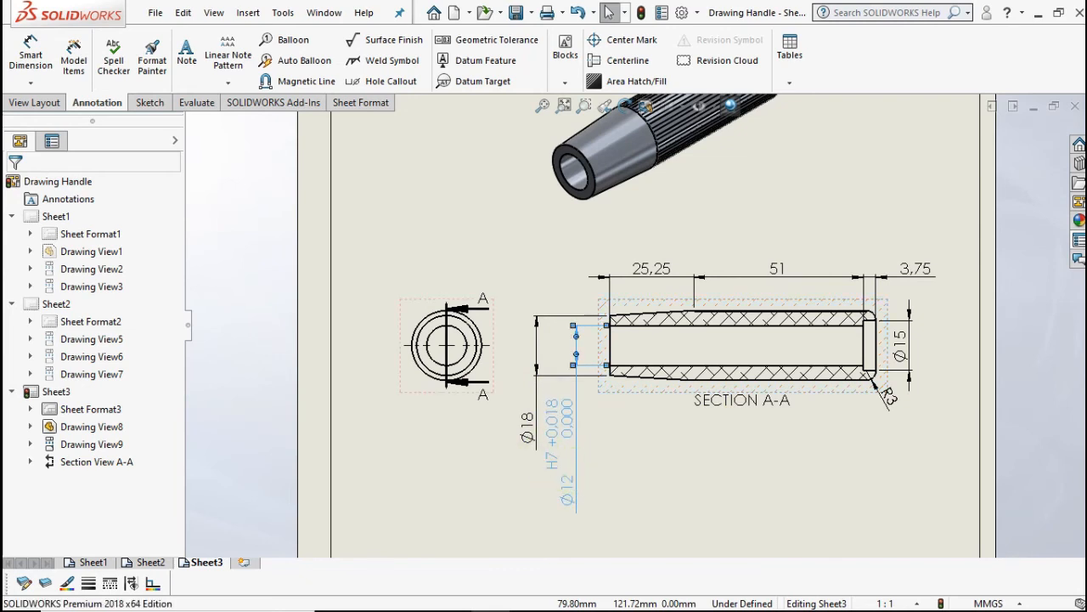
- Move the Ø18 dimension up beside the section and lower the SECTION A-A label slightly
{"action": "left_click_drag", "start_coordinate": [527, 425], "coordinate": [535, 361]}
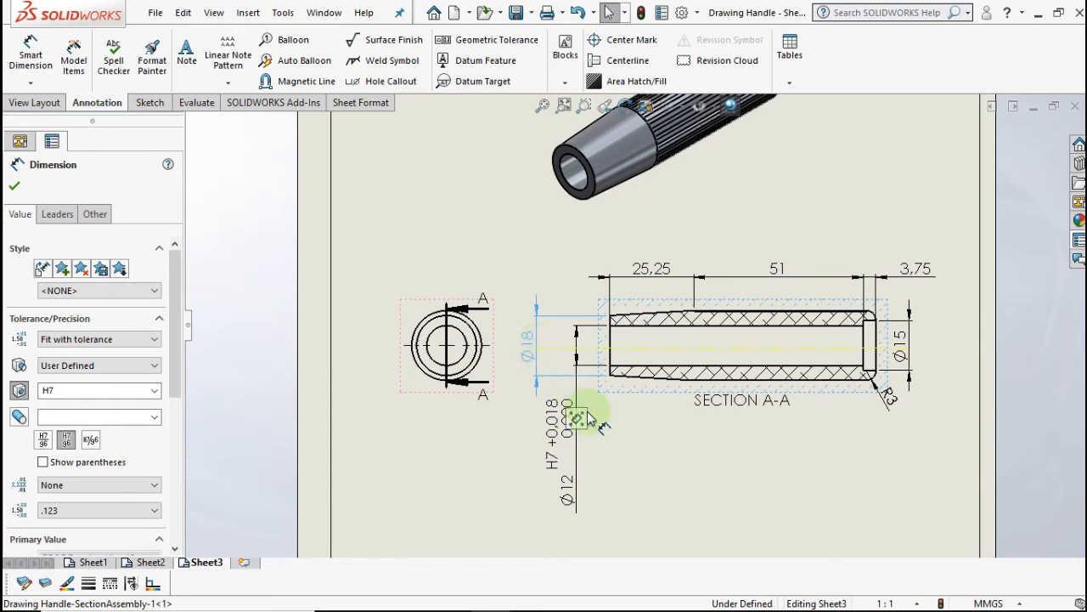
{"action": "left_click", "coordinate": [629, 457]}
{"action": "middle_click_drag", "start_coordinate": [630, 457], "coordinate": [533, 386]}
{"action": "scroll", "coordinate": [562, 376], "scroll_direction": "down", "scroll_amount": 1}
{"action": "scroll", "coordinate": [588, 351], "scroll_direction": "down", "scroll_amount": 1}
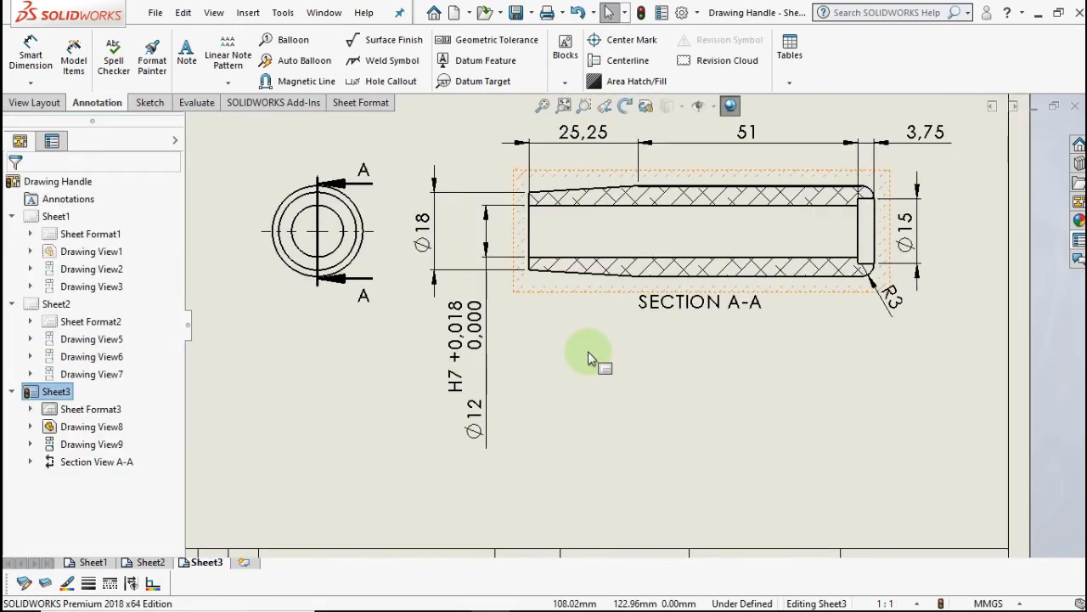
{"action": "mouse_move", "coordinate": [522, 351]}
{"action": "middle_mouse_down"}
{"action": "mouse_move", "coordinate": [505, 343]}
{"action": "mouse_move", "coordinate": [444, 379]}
{"action": "middle_mouse_up"}
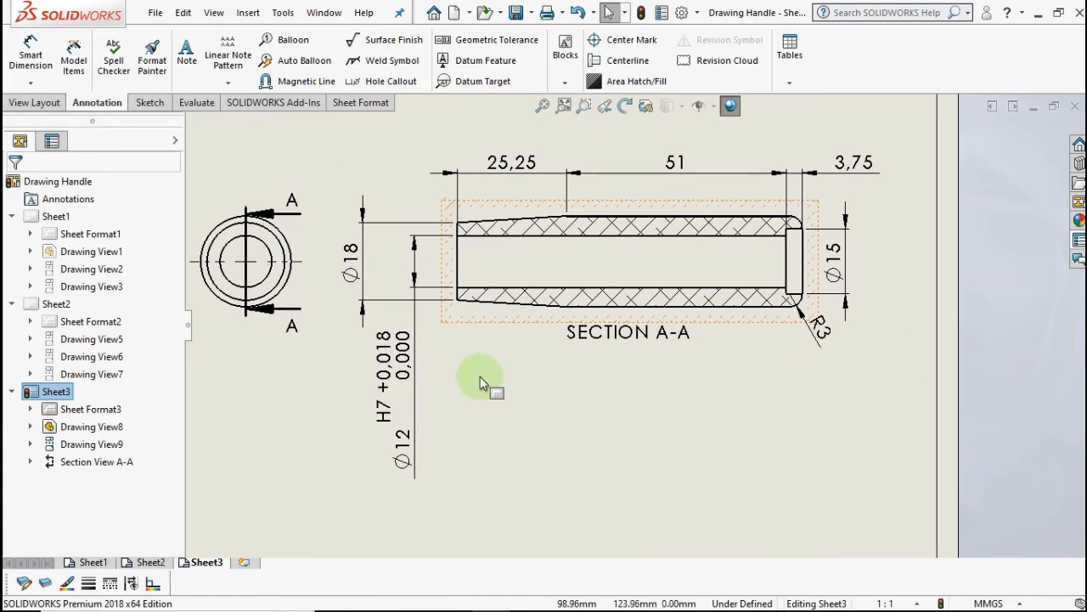
{"action": "mouse_move", "coordinate": [506, 385]}
{"action": "middle_mouse_down"}
{"action": "mouse_move", "coordinate": [470, 381]}
{"action": "mouse_move", "coordinate": [439, 398]}
{"action": "mouse_move", "coordinate": [434, 415]}
{"action": "mouse_move", "coordinate": [406, 415]}
{"action": "mouse_move", "coordinate": [448, 401]}
{"action": "middle_mouse_up"}
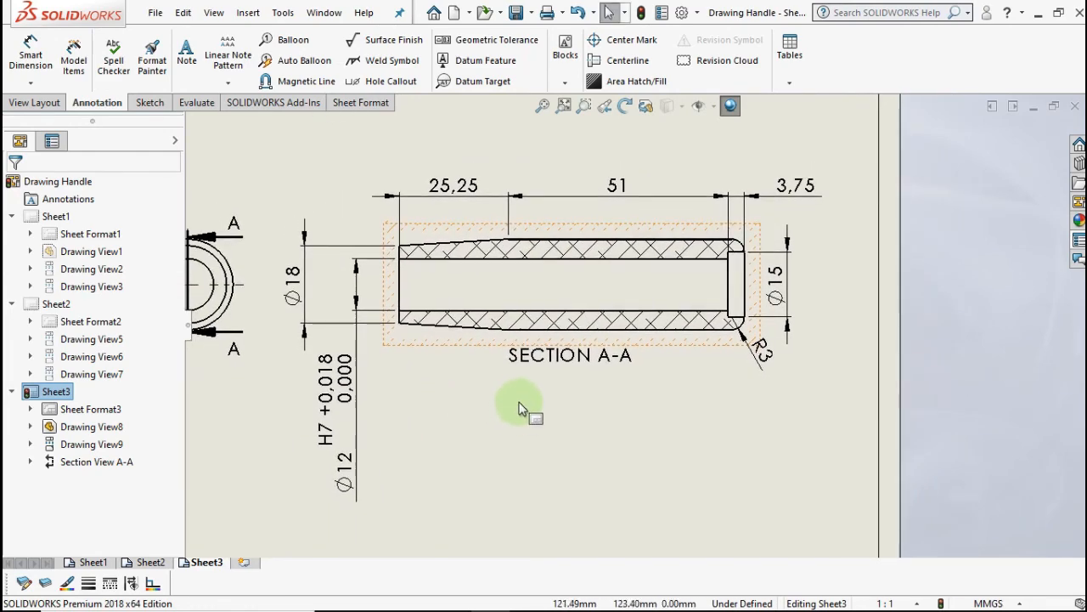
{"action": "scroll", "coordinate": [524, 413], "scroll_direction": "up", "scroll_amount": 3}
{"action": "scroll", "coordinate": [609, 357], "scroll_direction": "down", "scroll_amount": 2}
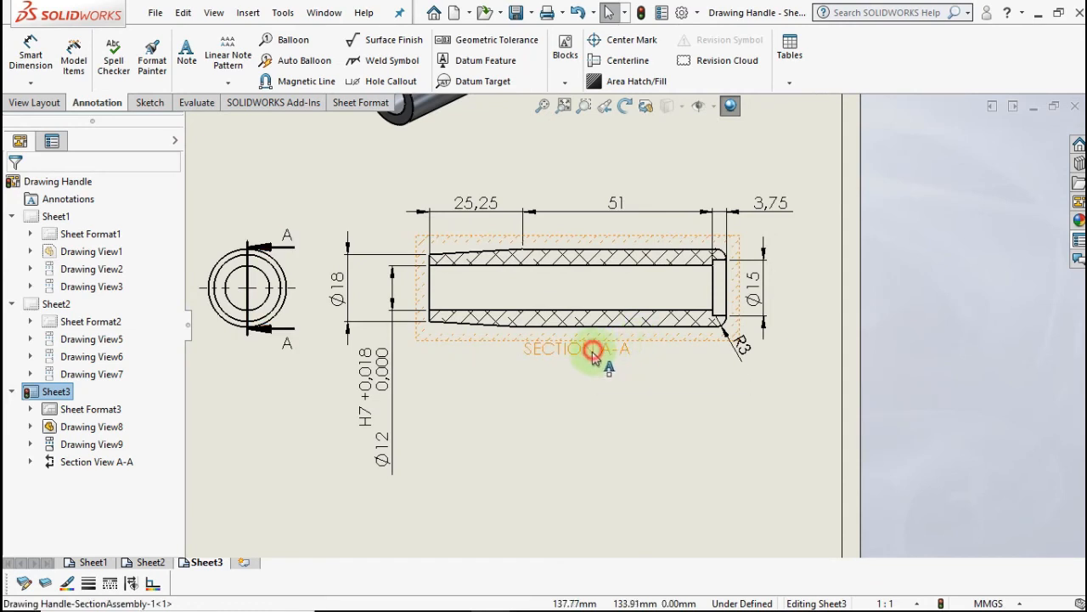
{"action": "left_click_drag", "start_coordinate": [595, 356], "coordinate": [594, 371]}
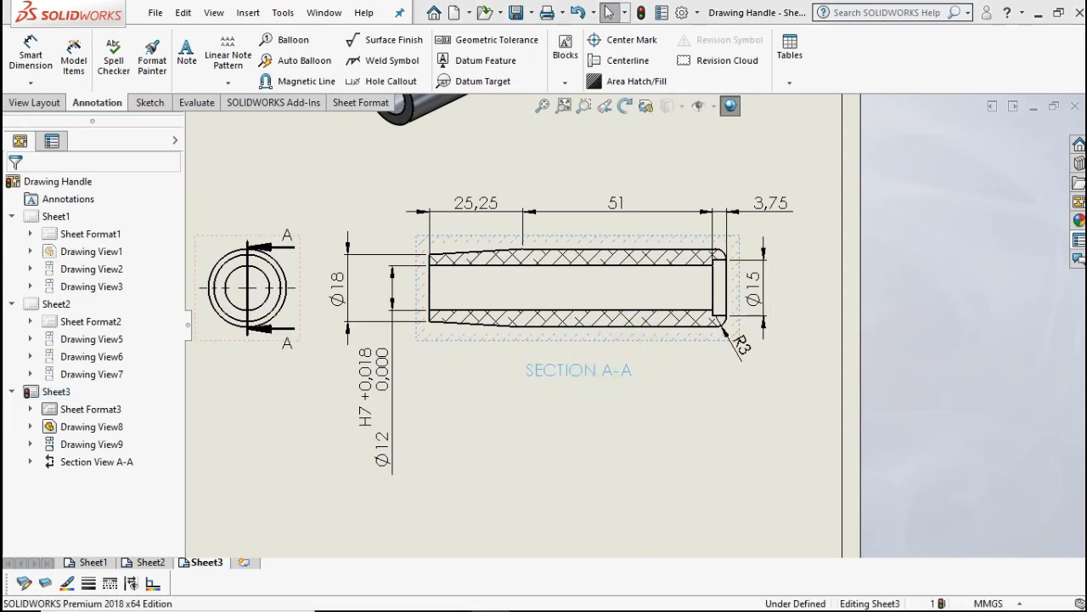
- Place an N6 machining-required surface finish symbol on the inner bore edge of Section A-A
{"action": "left_click", "coordinate": [349, 40]}
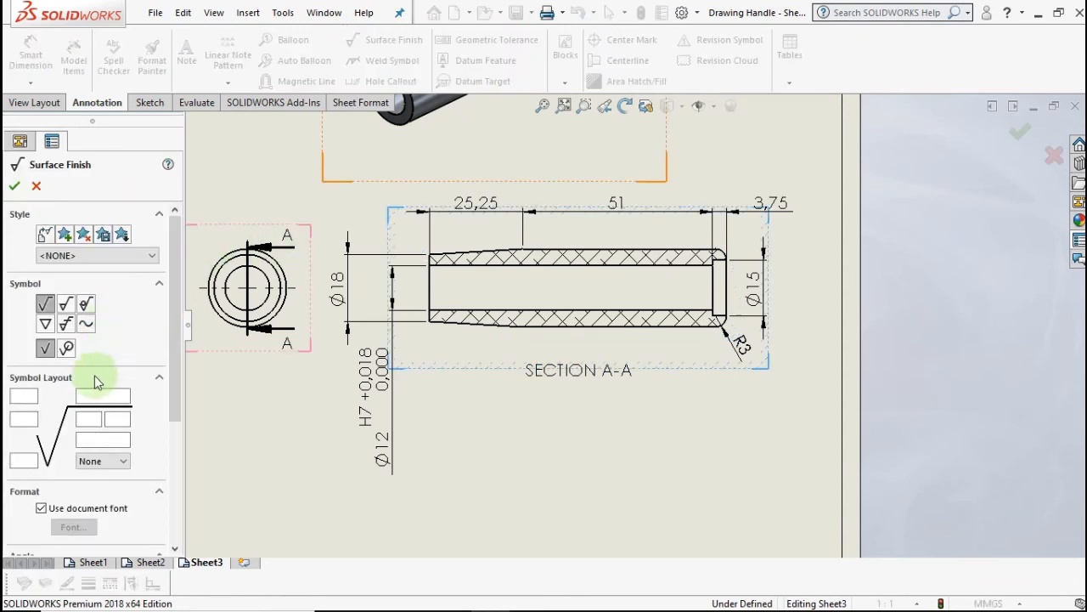
{"action": "left_click", "coordinate": [66, 303]}
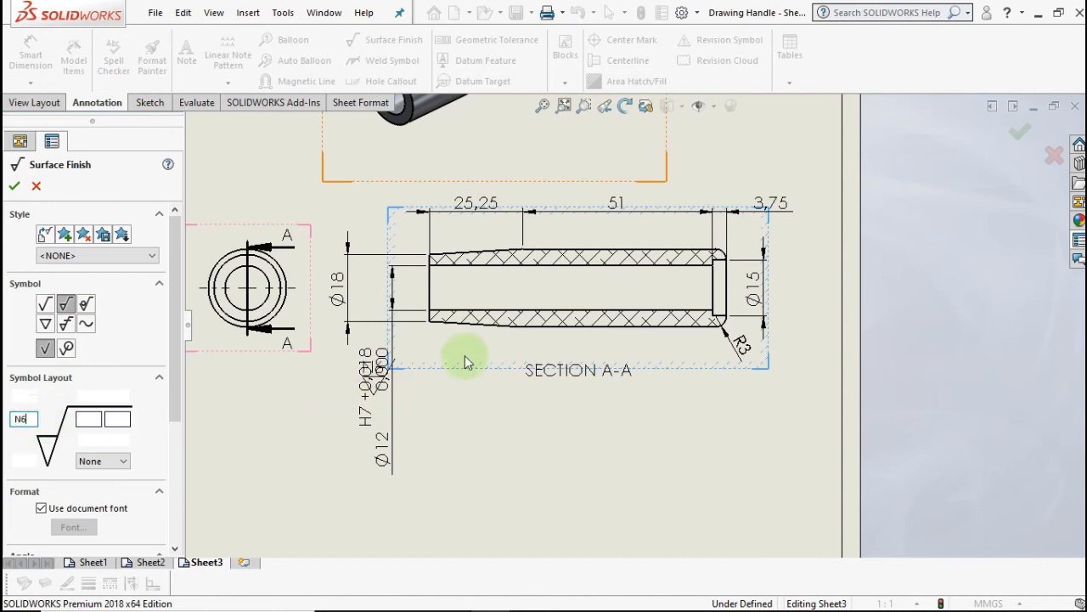
{"action": "left_click", "coordinate": [560, 311]}
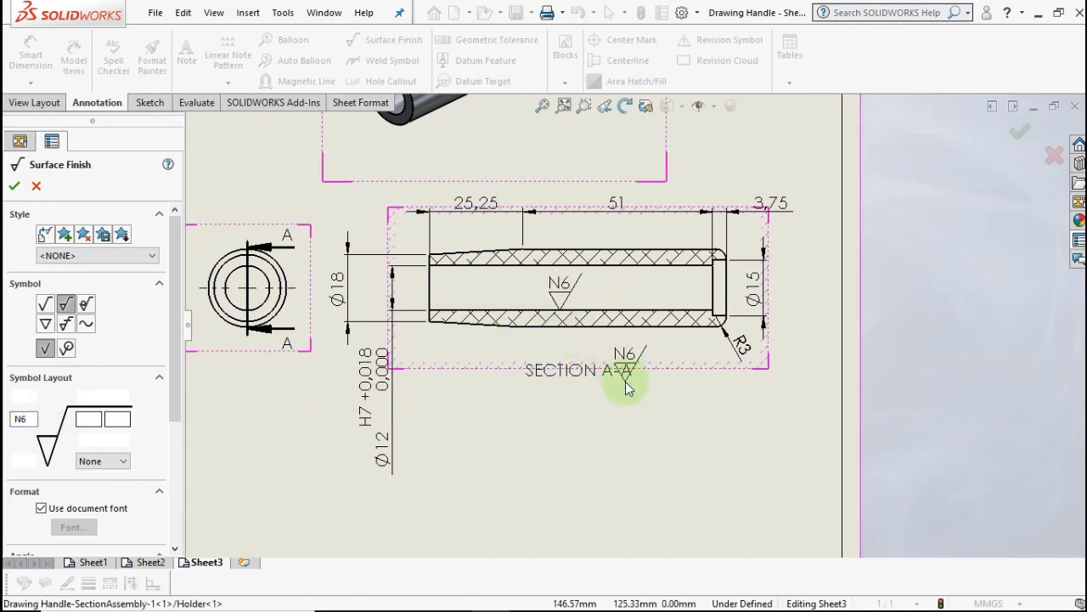
{"action": "key", "text": "Escape"}
{"action": "scroll", "coordinate": [510, 355], "scroll_direction": "up", "scroll_amount": 2}
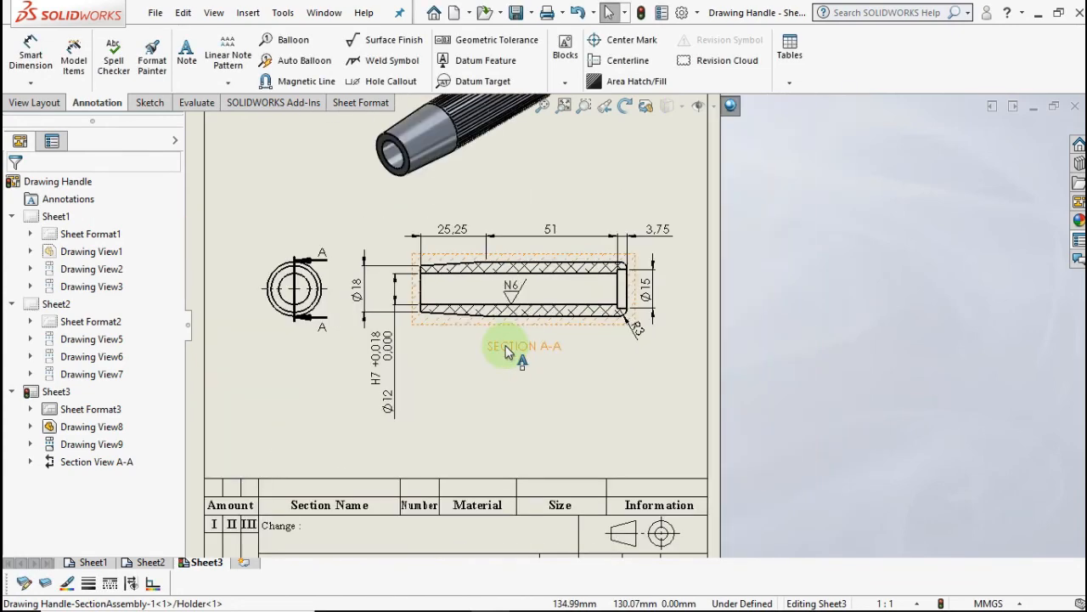
{"action": "scroll", "coordinate": [507, 353], "scroll_direction": "down", "scroll_amount": 3}
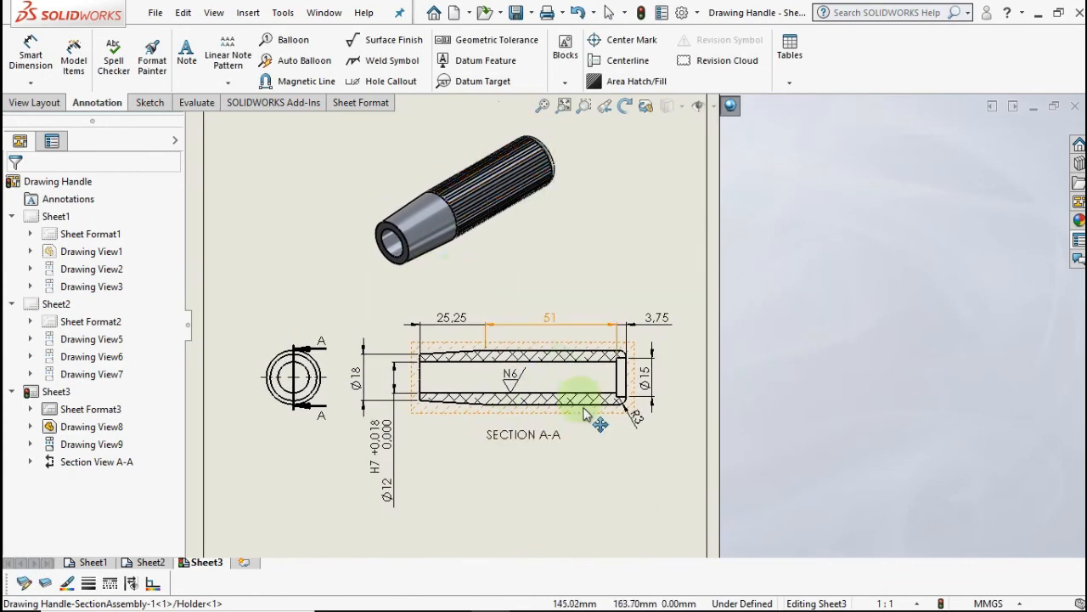
{"action": "scroll", "coordinate": [595, 381], "scroll_direction": "down", "scroll_amount": 1}
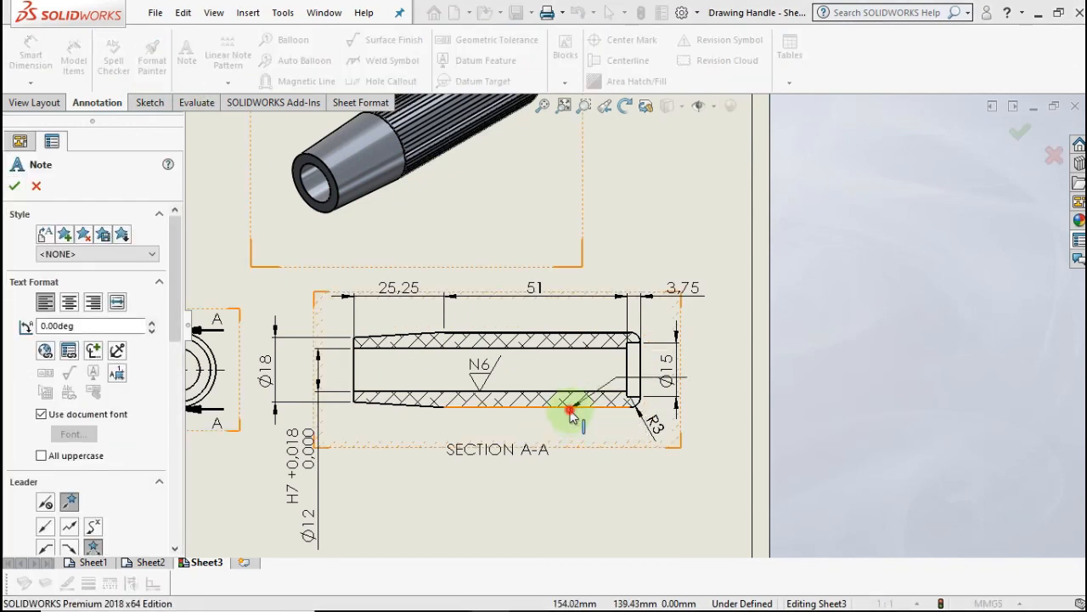
- Add a 'Dikartel' note below the section, its leader touching the outer hatched edge
{"action": "left_click", "coordinate": [571, 412]}
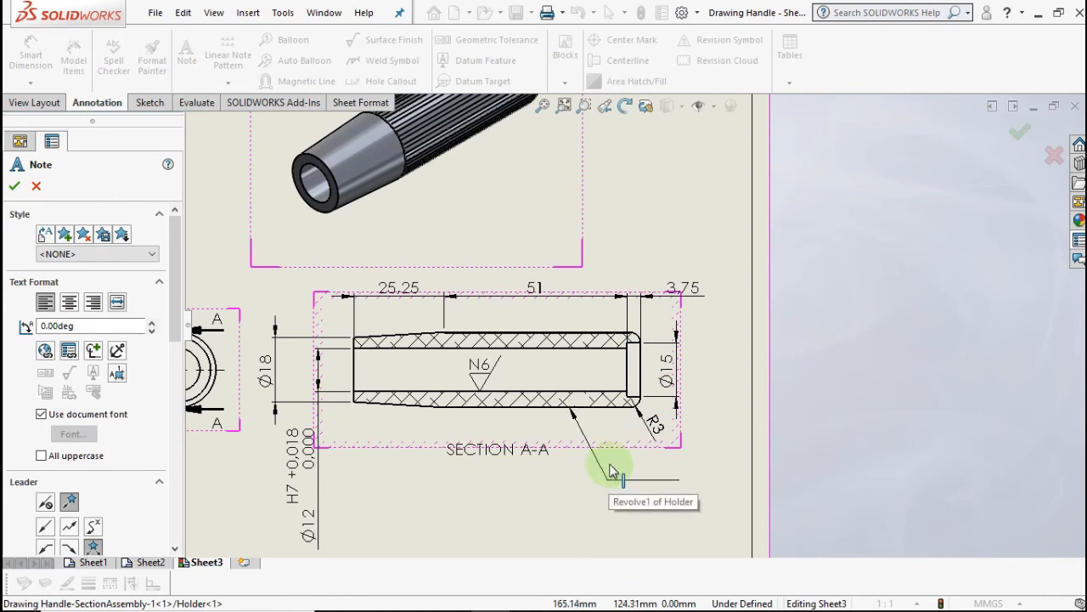
{"action": "left_click", "coordinate": [620, 474]}
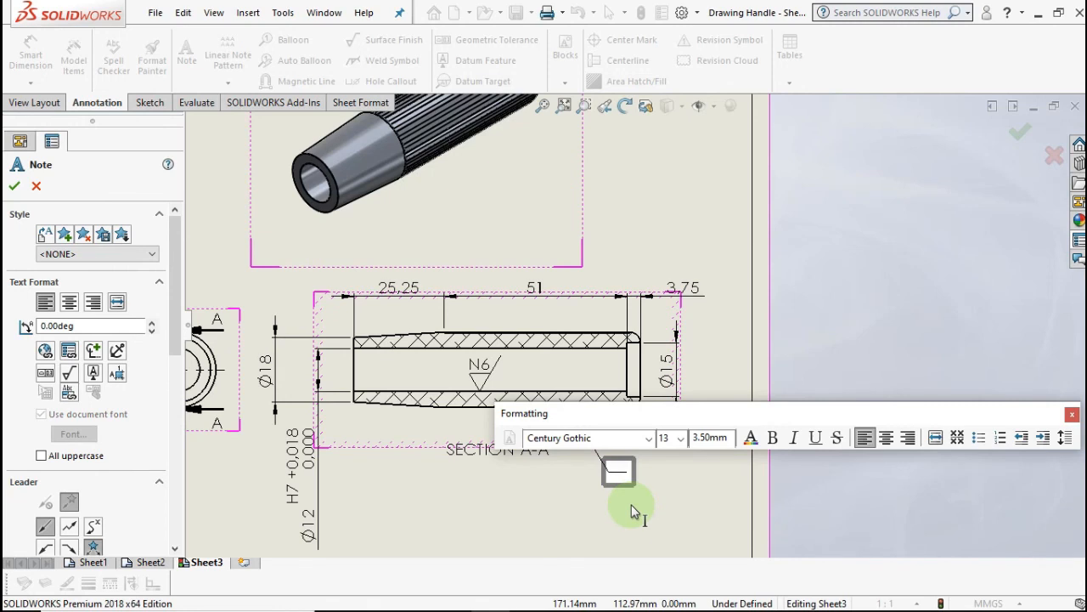
{"action": "type", "text": "Dikartel"}
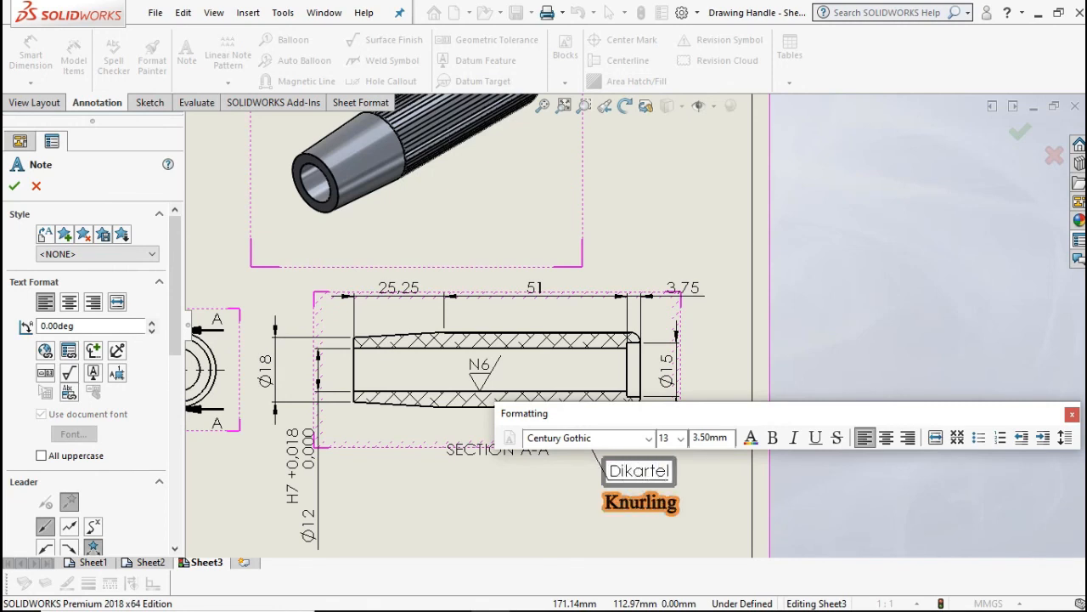
{"action": "left_click", "coordinate": [687, 526]}
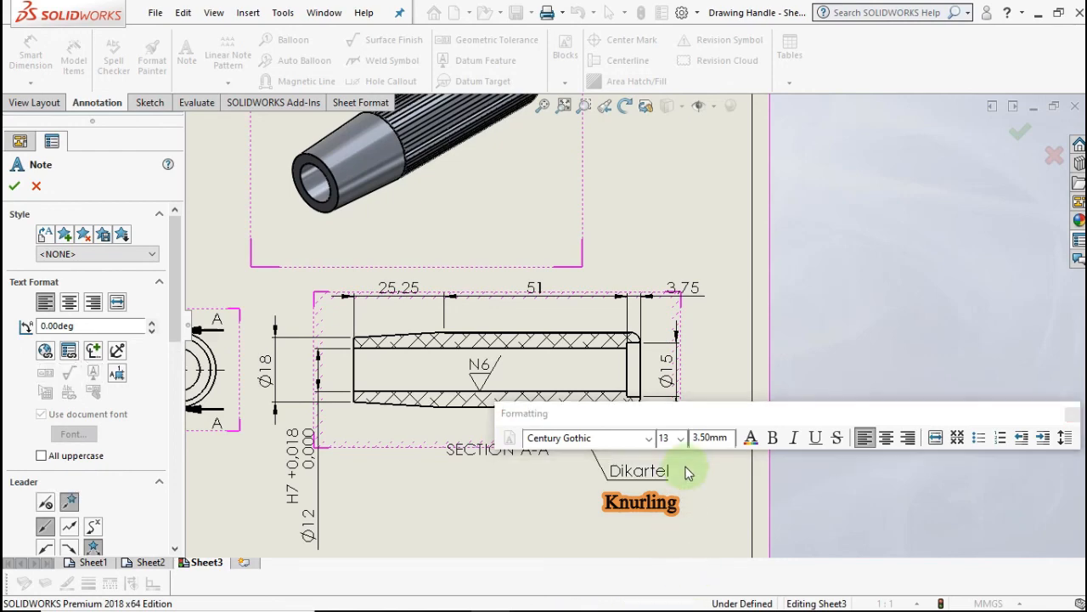
{"action": "key", "text": "Escape"}
- Shift the Ø15 dimension right, clear of the N6 finish symbol at the section's right end
{"action": "key", "text": "f"}
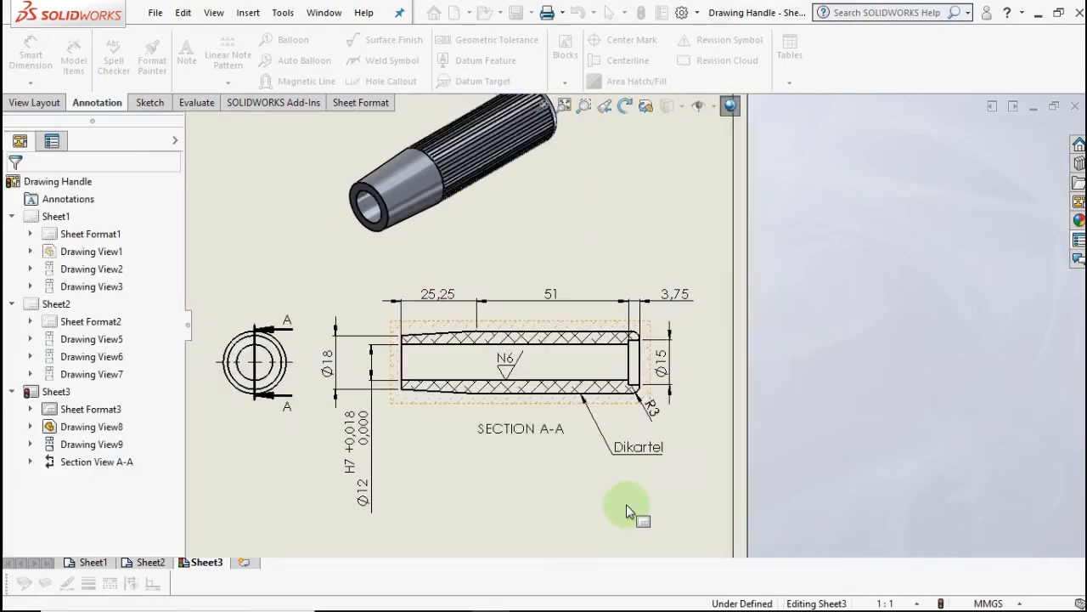
{"action": "mouse_move", "coordinate": [582, 429]}
{"action": "middle_mouse_down"}
{"action": "mouse_move", "coordinate": [590, 364]}
{"action": "mouse_move", "coordinate": [610, 350]}
{"action": "mouse_move", "coordinate": [605, 461]}
{"action": "middle_mouse_up"}
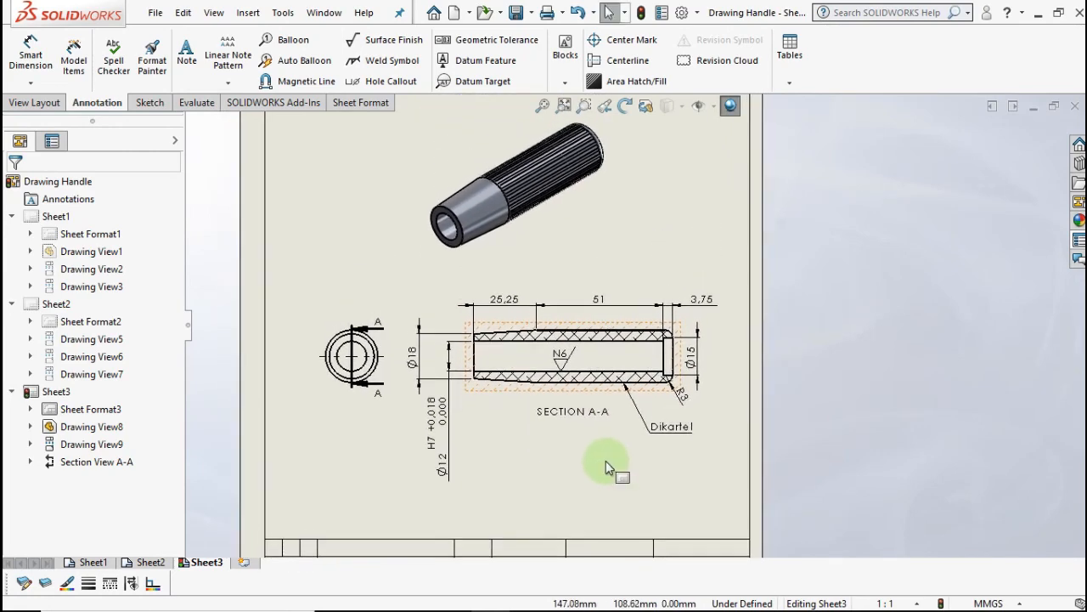
{"action": "scroll", "coordinate": [566, 439], "scroll_direction": "up", "scroll_amount": 2}
{"action": "scroll", "coordinate": [561, 443], "scroll_direction": "down", "scroll_amount": 3}
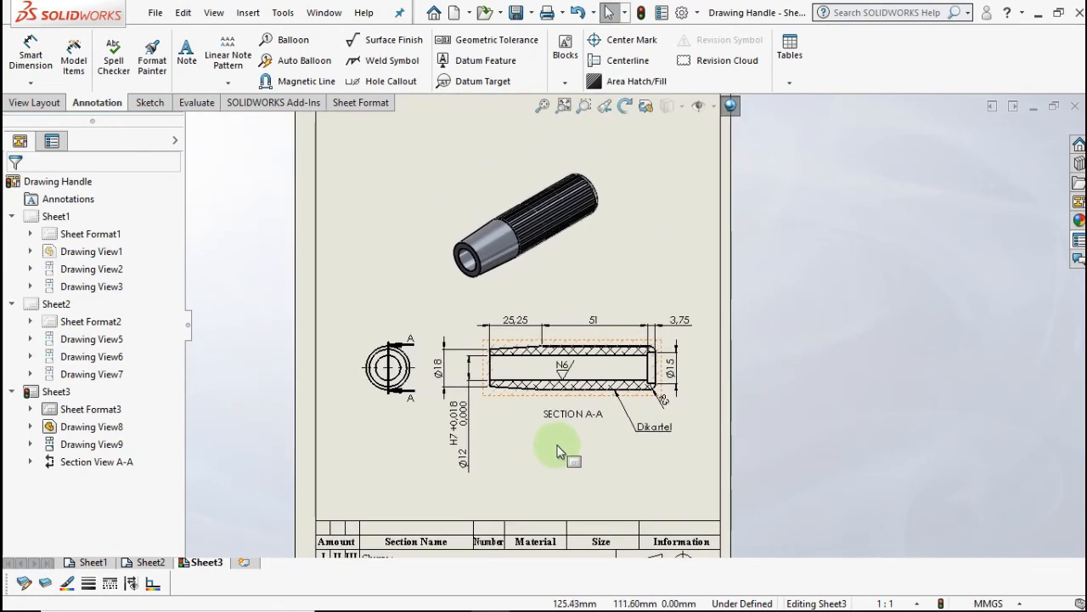
{"action": "middle_click_drag", "start_coordinate": [556, 416], "coordinate": [554, 434]}
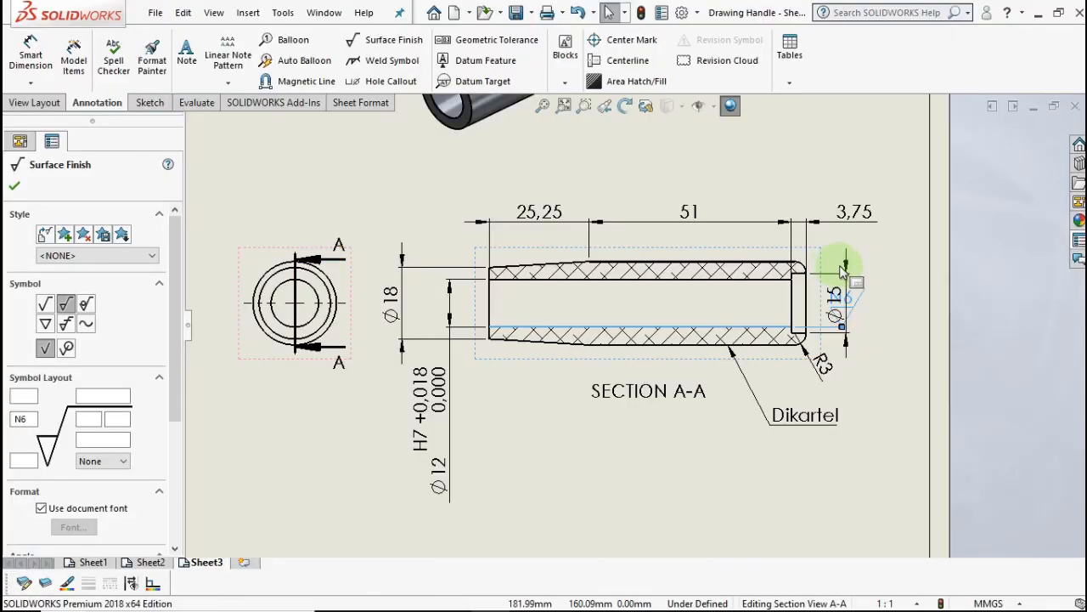
{"action": "left_click_drag", "start_coordinate": [840, 271], "coordinate": [890, 270]}
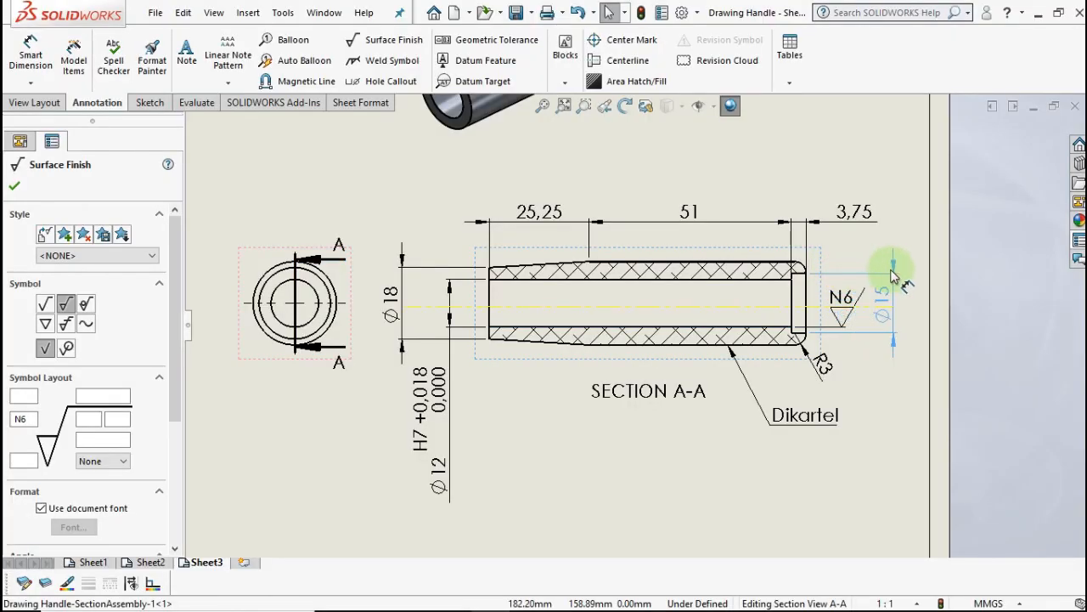
{"action": "left_click", "coordinate": [15, 187]}
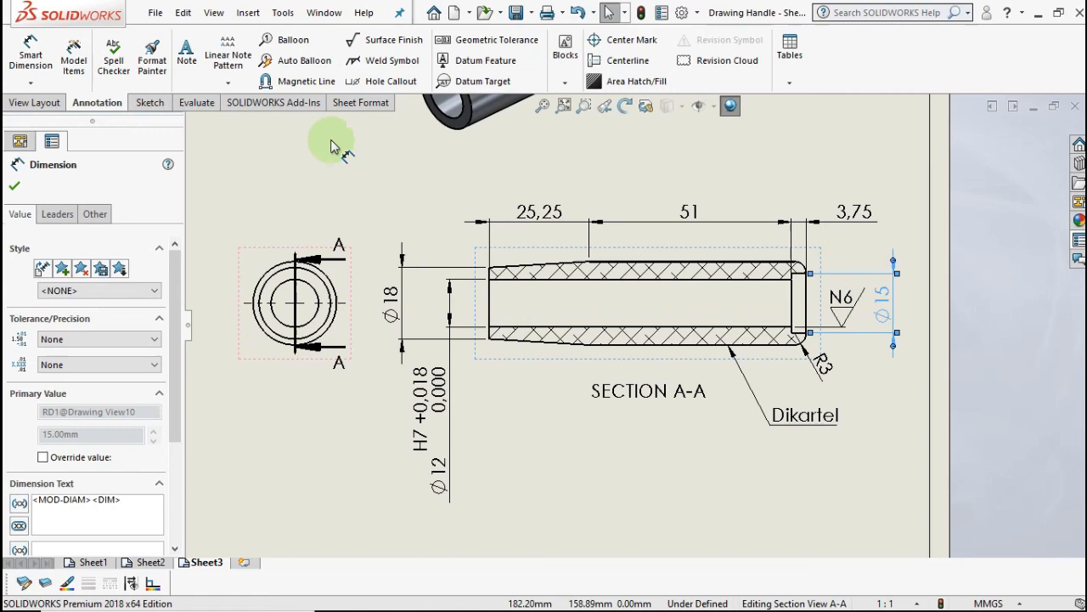
{"action": "left_click", "coordinate": [454, 162]}
{"action": "left_click", "coordinate": [626, 61]}
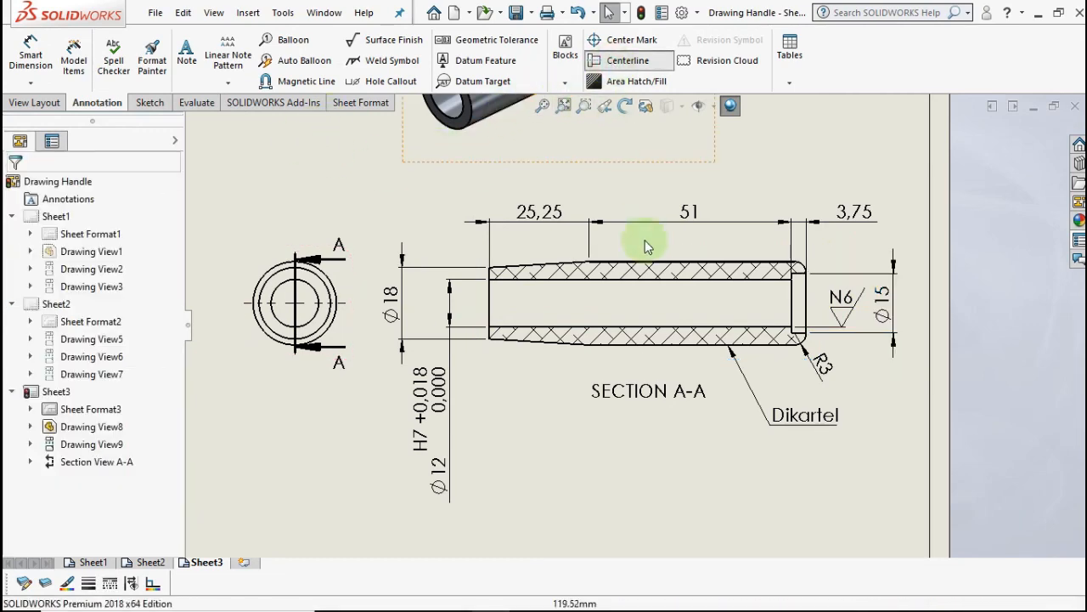
- Add a horizontal centerline through Section A-A and confirm it
{"action": "left_click", "coordinate": [644, 303]}
{"action": "left_click", "coordinate": [1017, 136]}
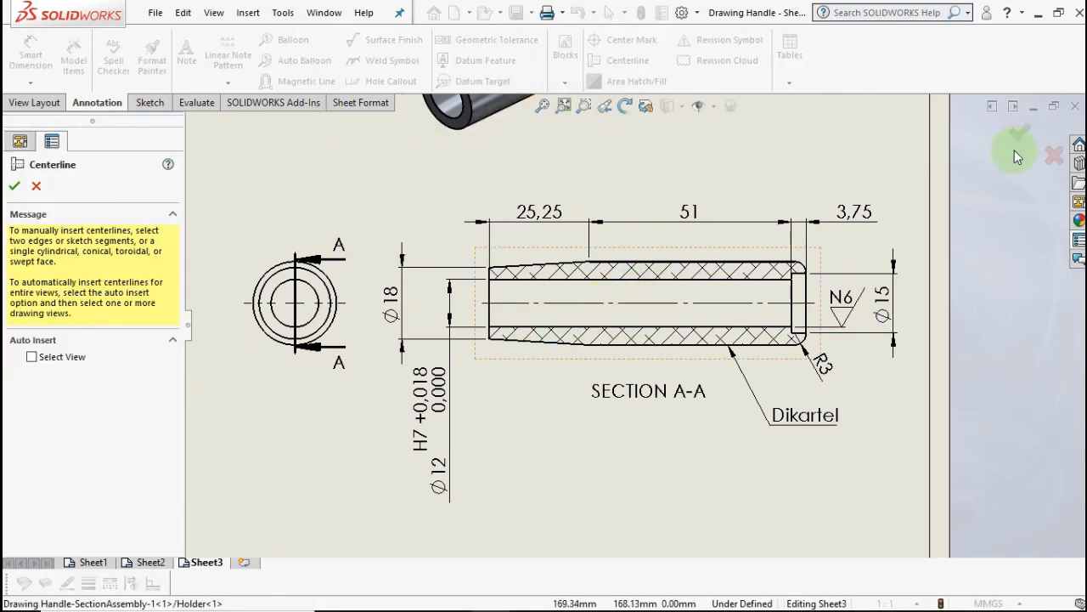
{"action": "scroll", "coordinate": [892, 252], "scroll_direction": "up", "scroll_amount": 2}
{"action": "scroll", "coordinate": [661, 308], "scroll_direction": "down", "scroll_amount": 1}
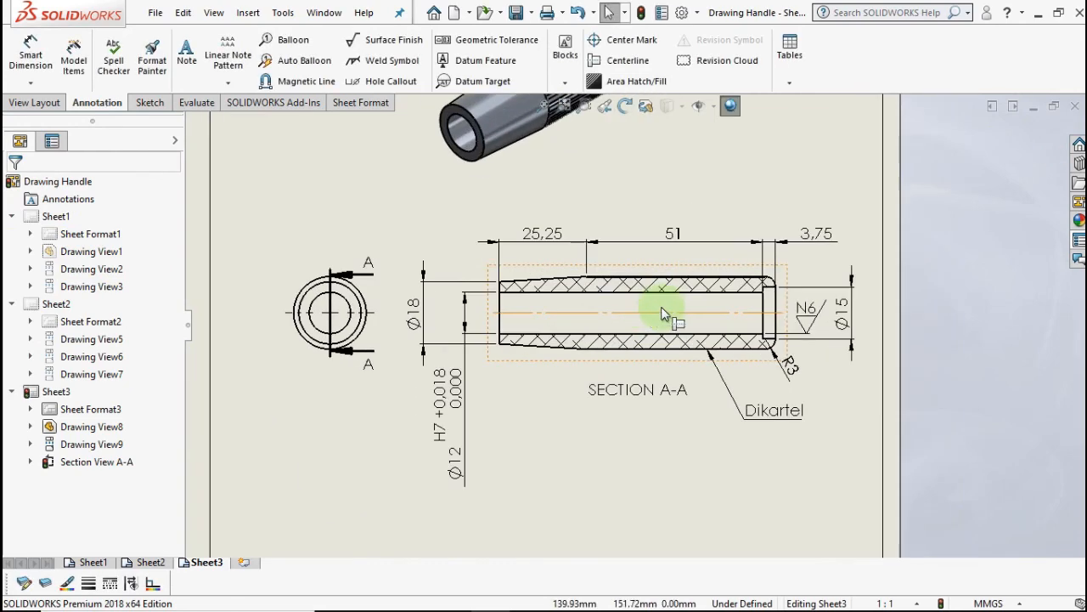
- Switch to Sheet2 and add a centerline along the shaft's side view
{"action": "left_click", "coordinate": [151, 561]}
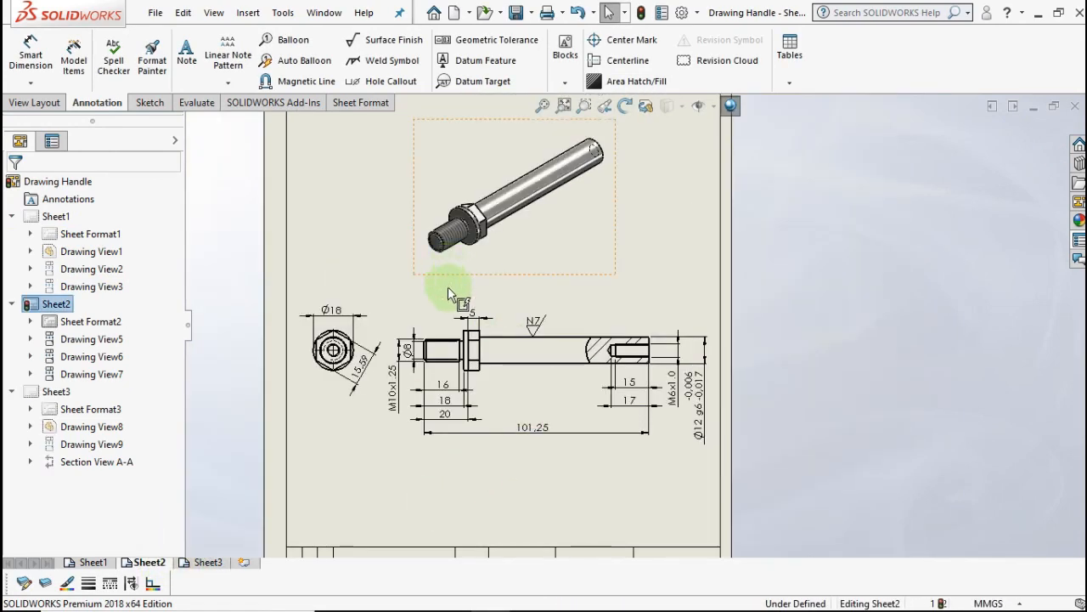
{"action": "scroll", "coordinate": [447, 289], "scroll_direction": "down", "scroll_amount": 1}
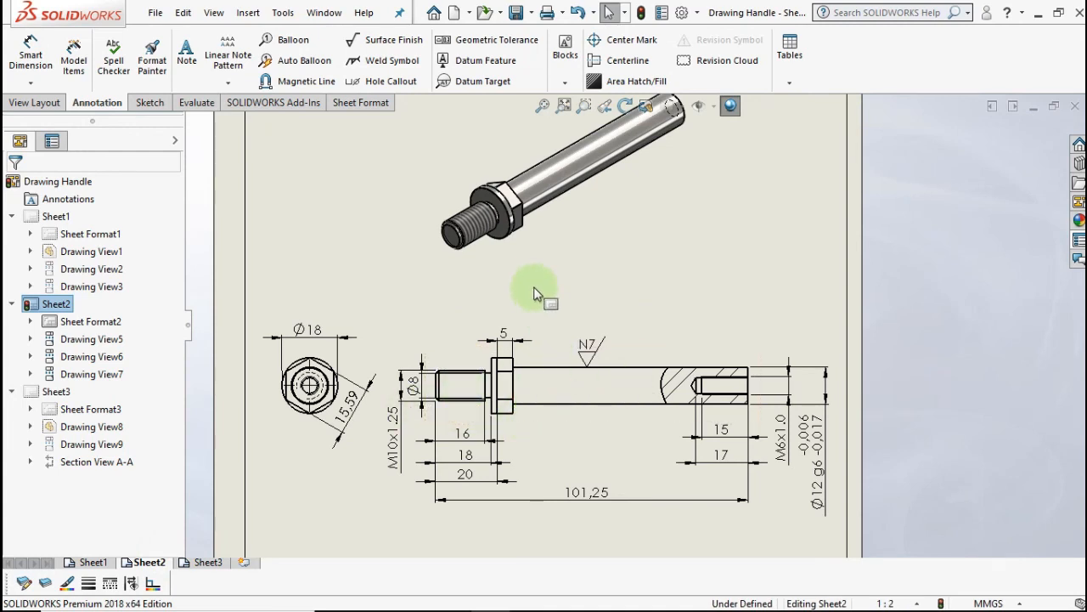
{"action": "left_click", "coordinate": [597, 65]}
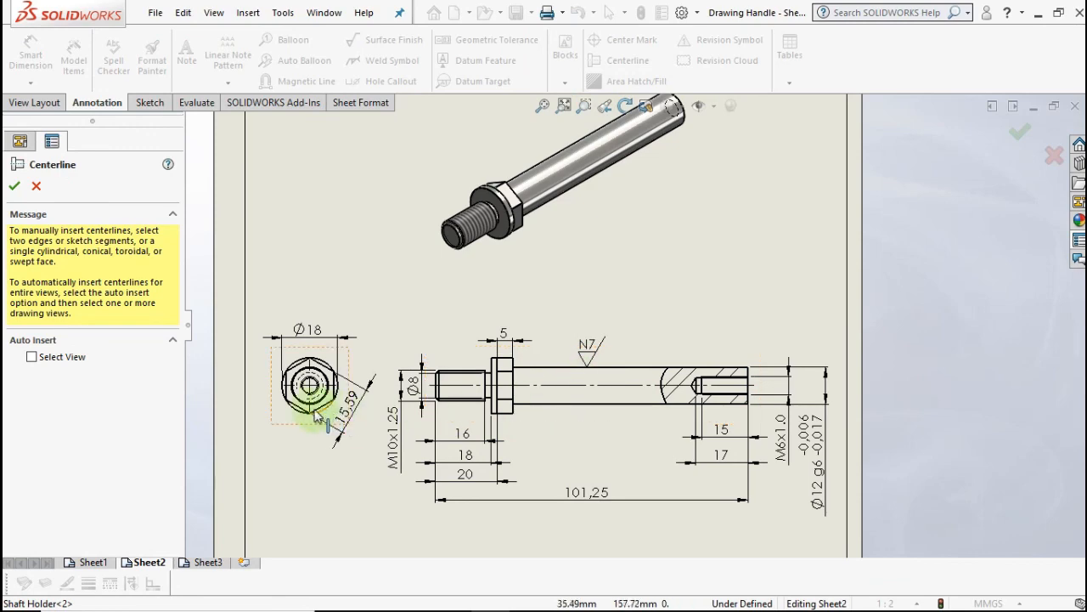
{"action": "left_click", "coordinate": [14, 190]}
- Zoom and pan around Sheet2 to frame the shaft drawing
{"action": "scroll", "coordinate": [587, 416], "scroll_direction": "down", "scroll_amount": 1}
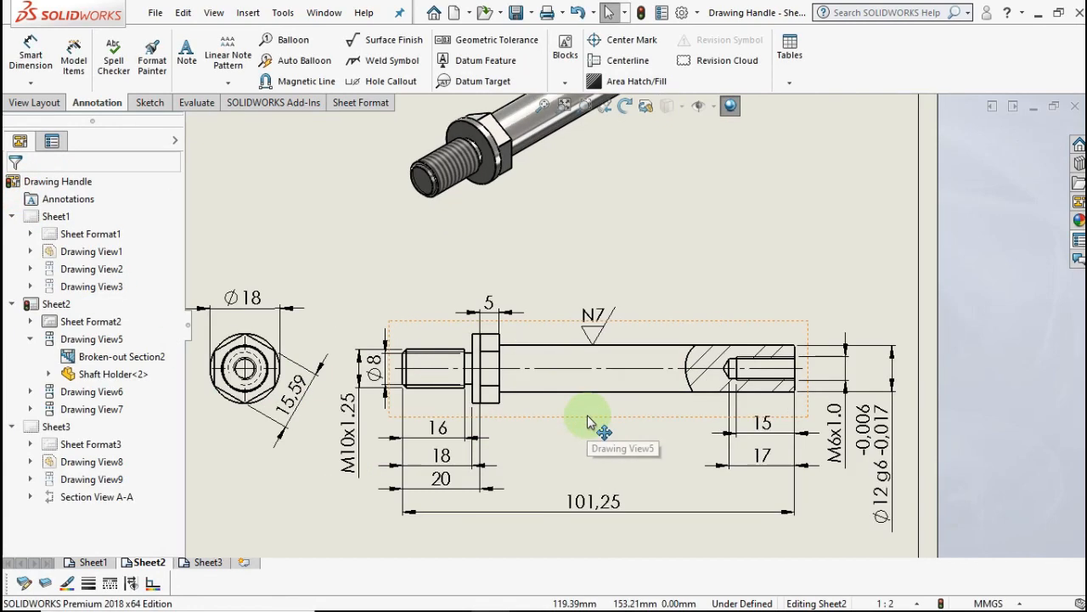
{"action": "scroll", "coordinate": [587, 416], "scroll_direction": "up", "scroll_amount": 1}
{"action": "scroll", "coordinate": [566, 418], "scroll_direction": "up", "scroll_amount": 1}
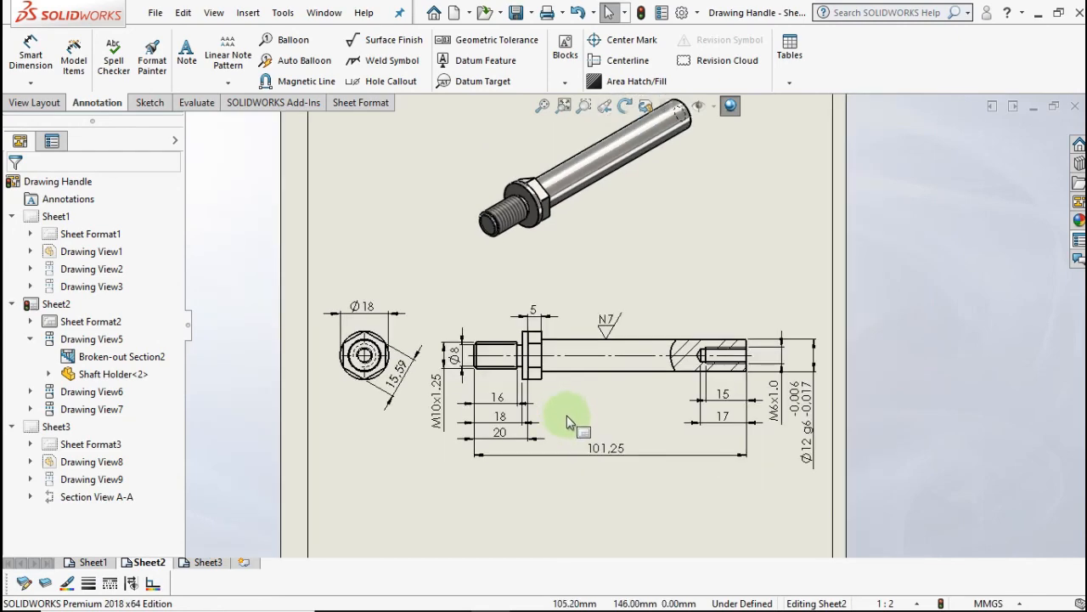
{"action": "scroll", "coordinate": [574, 465], "scroll_direction": "up", "scroll_amount": 1}
{"action": "left_click", "coordinate": [922, 416]}
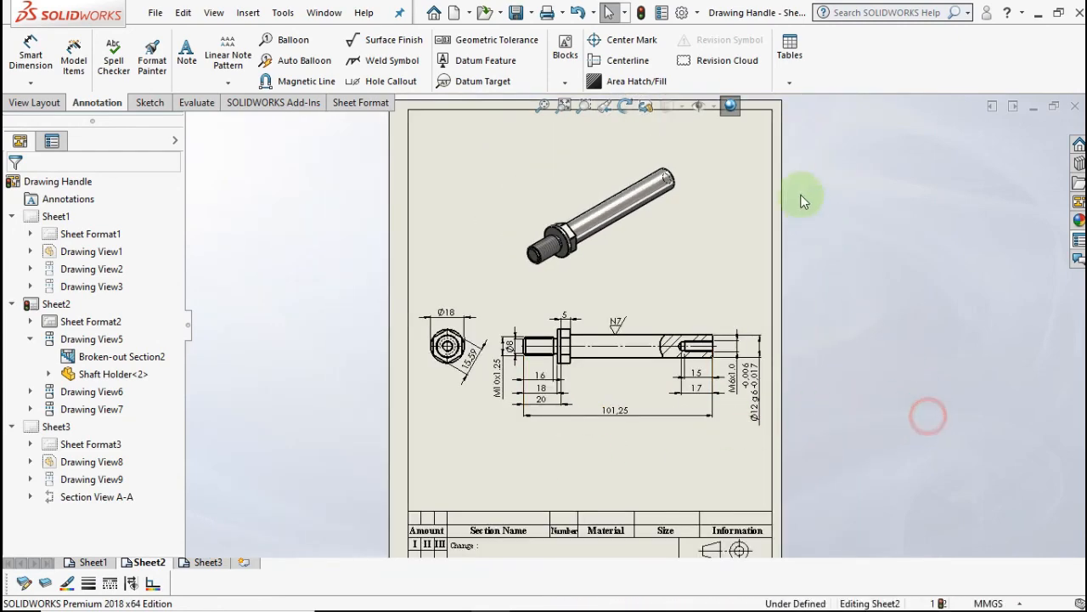
{"action": "left_click_drag", "start_coordinate": [801, 195], "coordinate": [980, 414]}
{"action": "scroll", "coordinate": [950, 428], "scroll_direction": "up", "scroll_amount": 1}
{"action": "scroll", "coordinate": [950, 428], "scroll_direction": "up", "scroll_amount": 1}
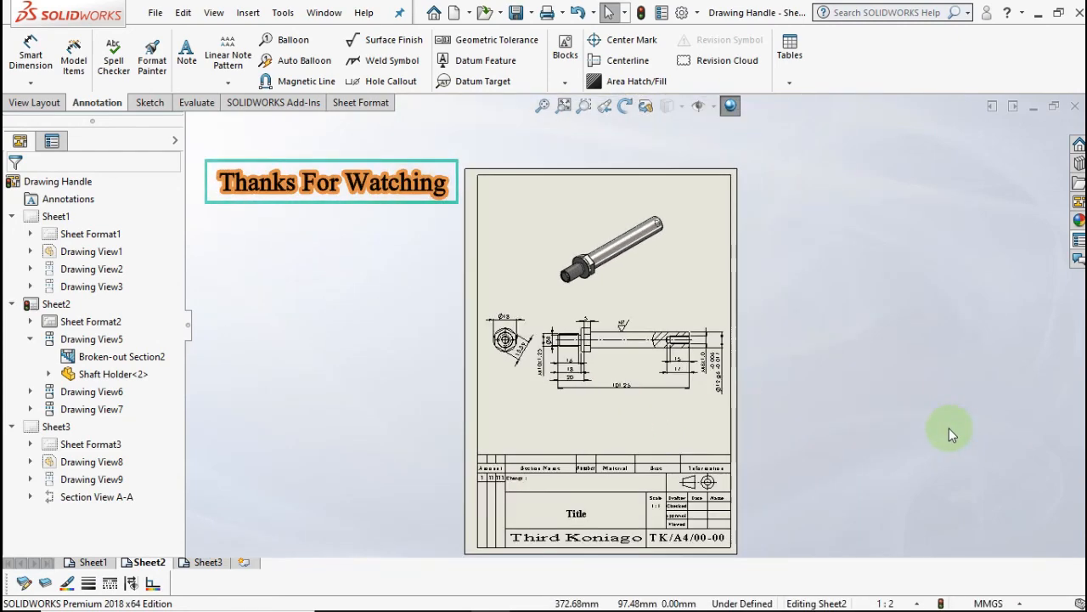
{"action": "scroll", "coordinate": [949, 428], "scroll_direction": "down", "scroll_amount": 2}
{"action": "middle_click_drag", "start_coordinate": [560, 249], "coordinate": [621, 342]}
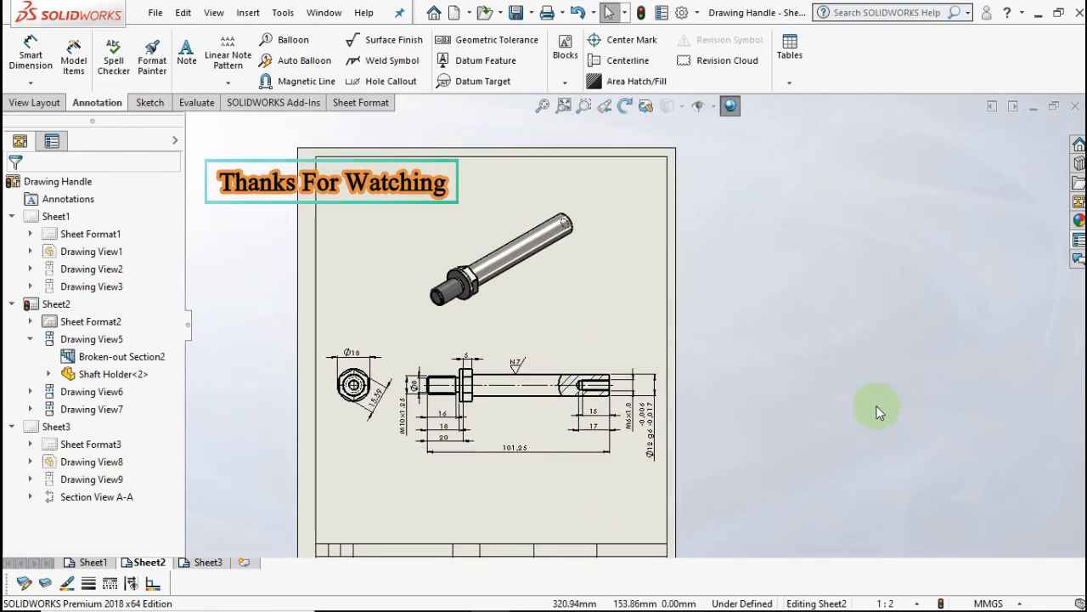